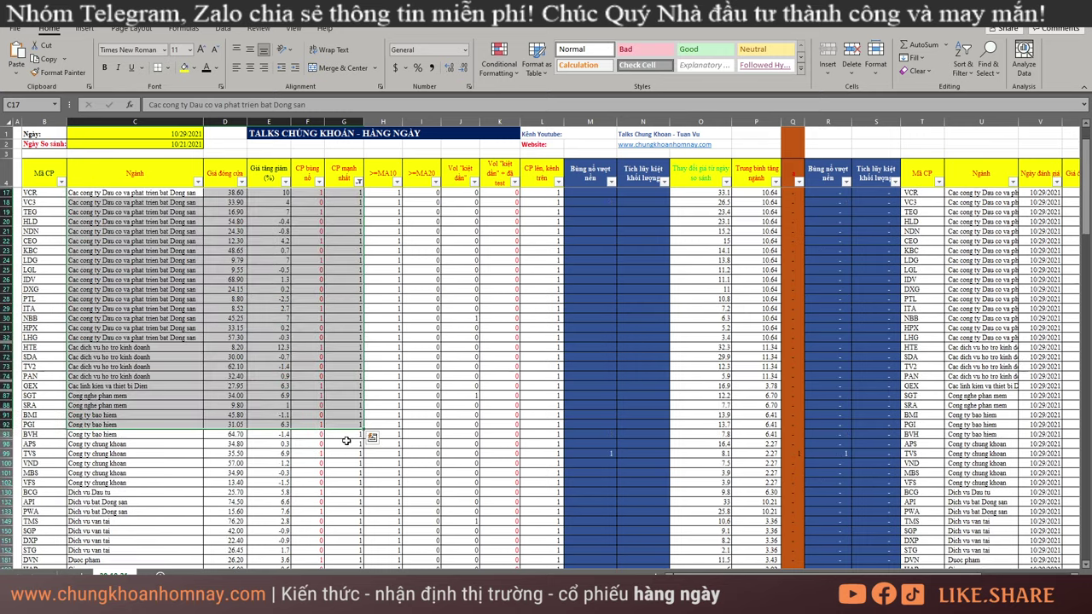
Highlight the filtered real-estate development rows and the "Xay dung, xay lap" rows in the Ngành column to review the strong stocks.
{"action": "left_click", "coordinate": [106, 218]}
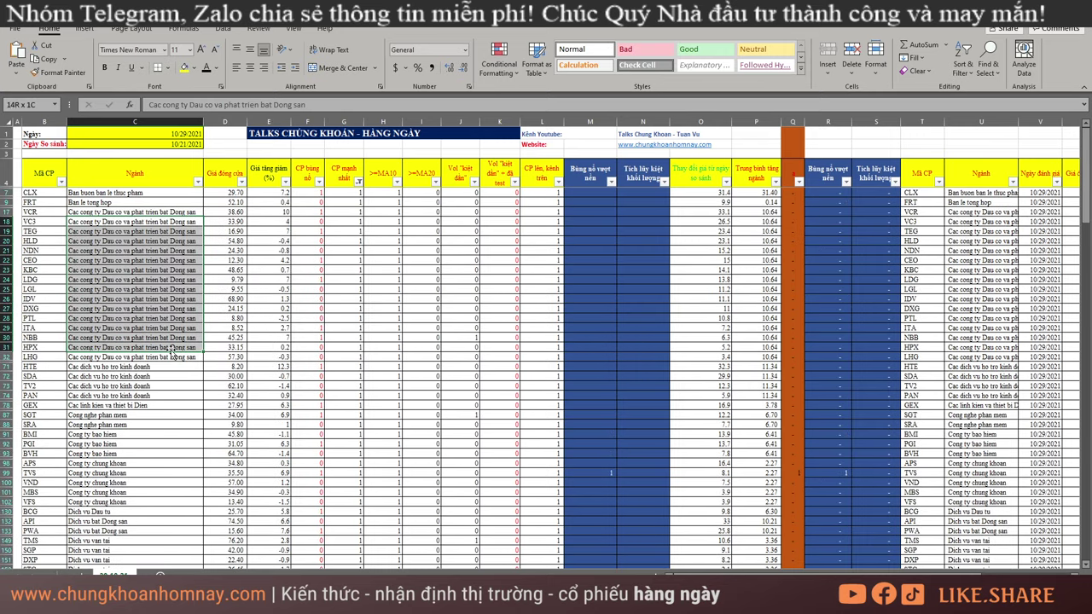
{"action": "scroll", "coordinate": [171, 362], "scroll_direction": "down", "scroll_amount": 18}
{"action": "scroll", "coordinate": [169, 362], "scroll_direction": "down", "scroll_amount": 11}
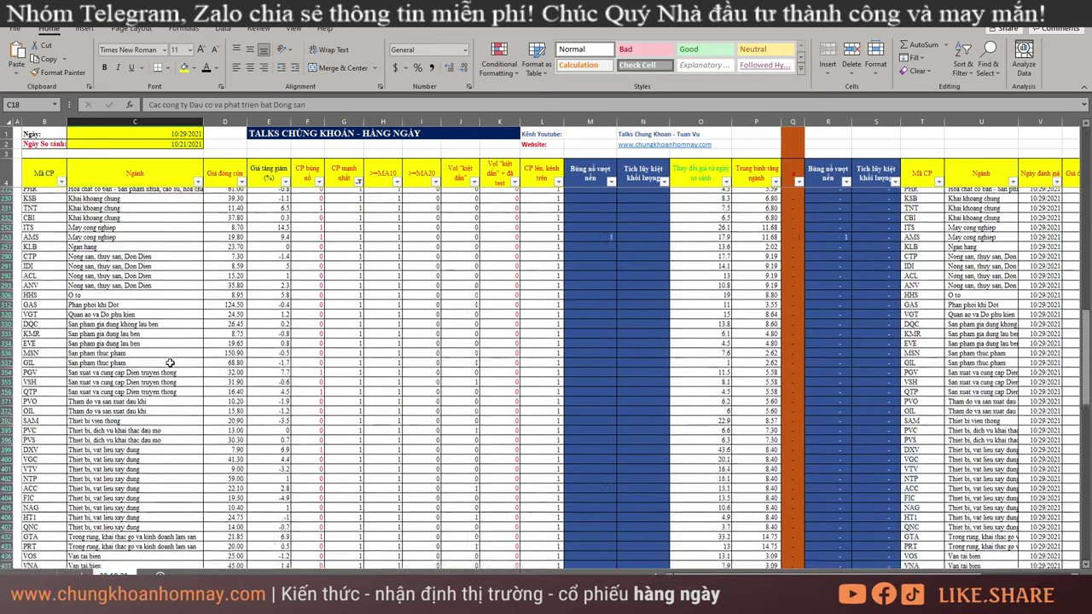
{"action": "left_click_drag", "start_coordinate": [123, 298], "coordinate": [134, 453]}
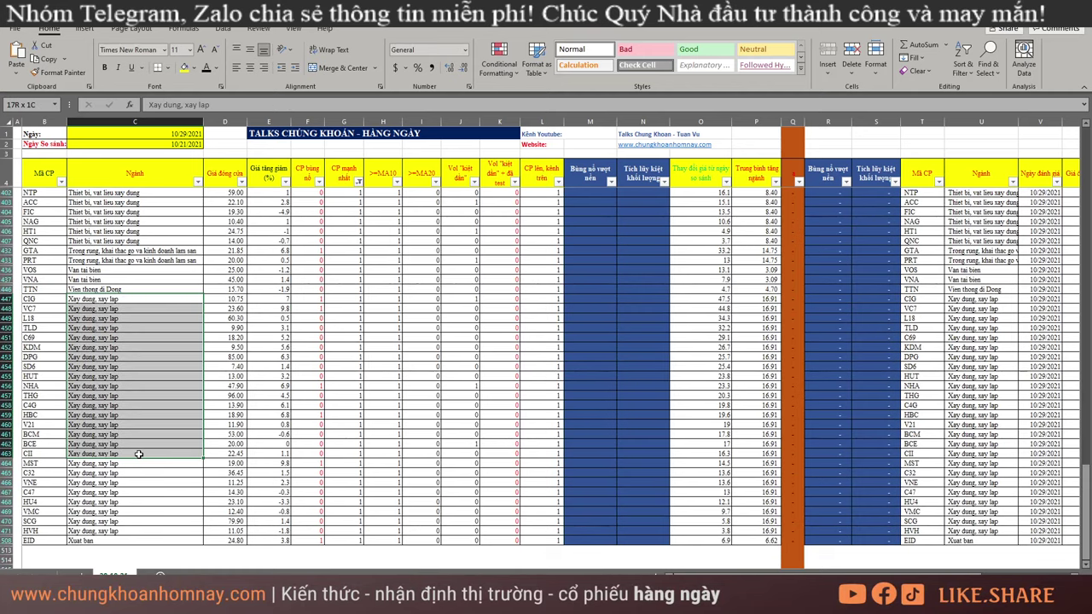
{"action": "scroll", "coordinate": [307, 429], "scroll_direction": "up", "scroll_amount": 10}
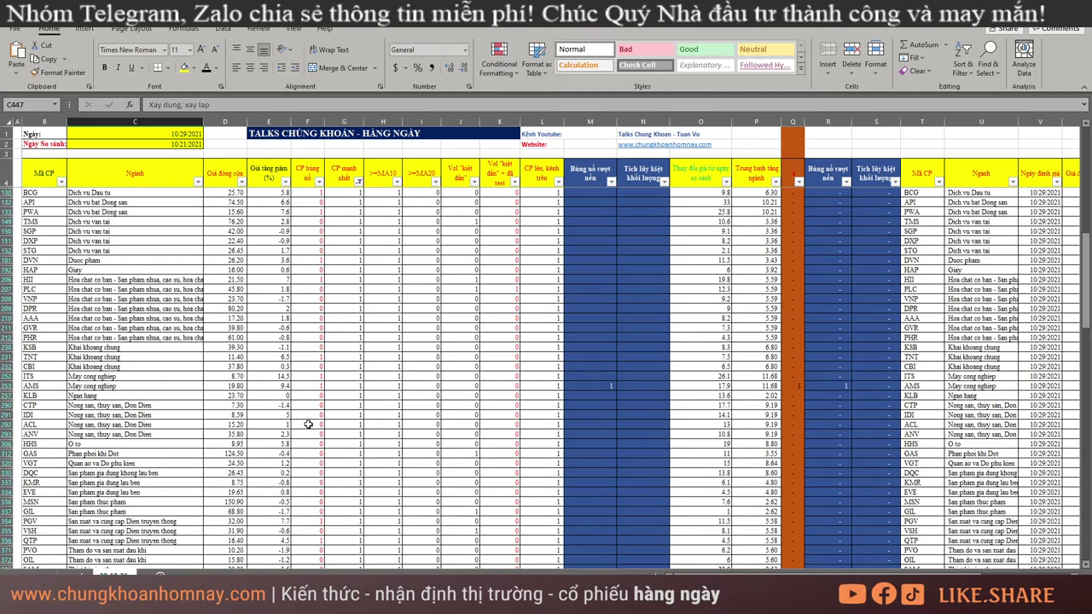
Clear the filter on the stock table so all stocks are listed again.
{"action": "key", "text": "alt+a"}
{"action": "key", "text": "c"}
{"action": "left_click", "coordinate": [269, 366]}
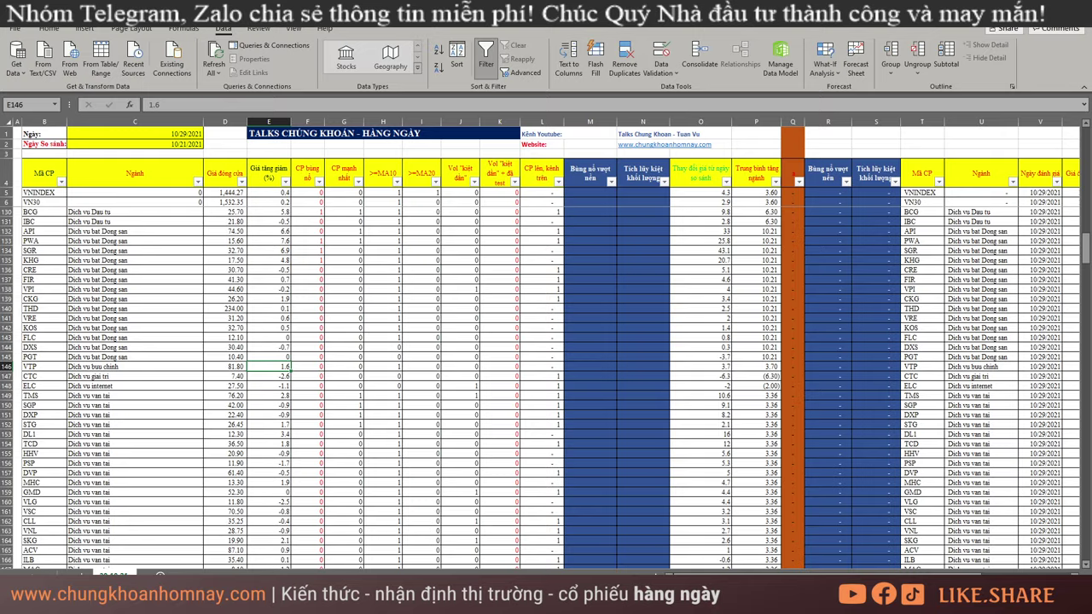
Switch to AmiBroker and inspect the VNINDEX daily bar of 10/25/2021, returning to the latest bar.
{"action": "key", "text": "alt+Tab"}
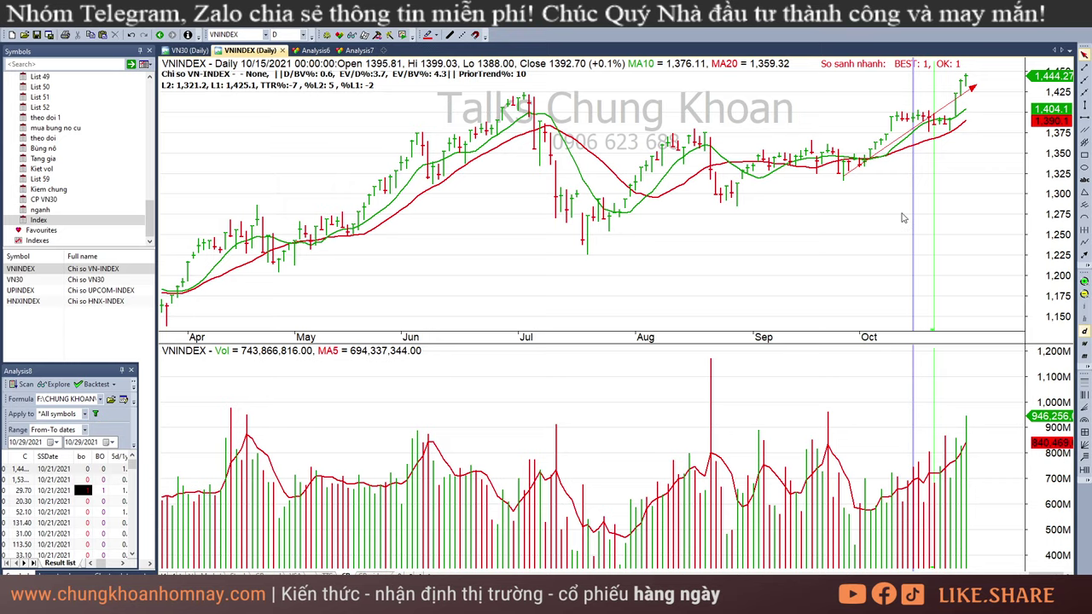
{"action": "left_click", "coordinate": [945, 177]}
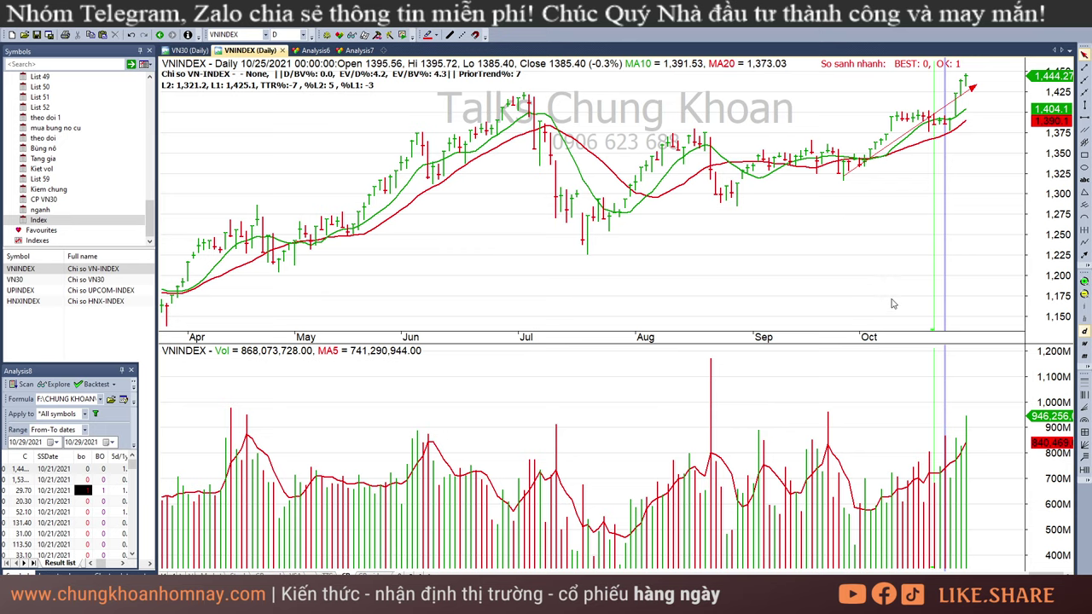
{"action": "mouse_move", "coordinate": [861, 302]}
{"action": "left_click", "coordinate": [1000, 148]}
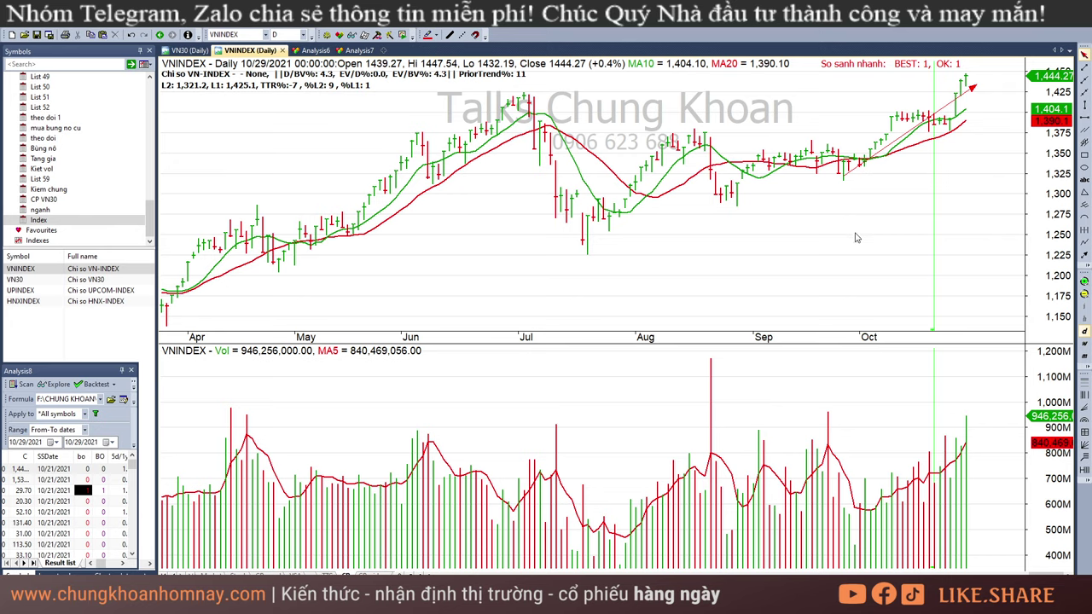
{"action": "mouse_move", "coordinate": [857, 237]}
{"action": "left_click", "coordinate": [258, 35]}
{"action": "type", "text": "dig"}
{"action": "key", "text": "Escape"}
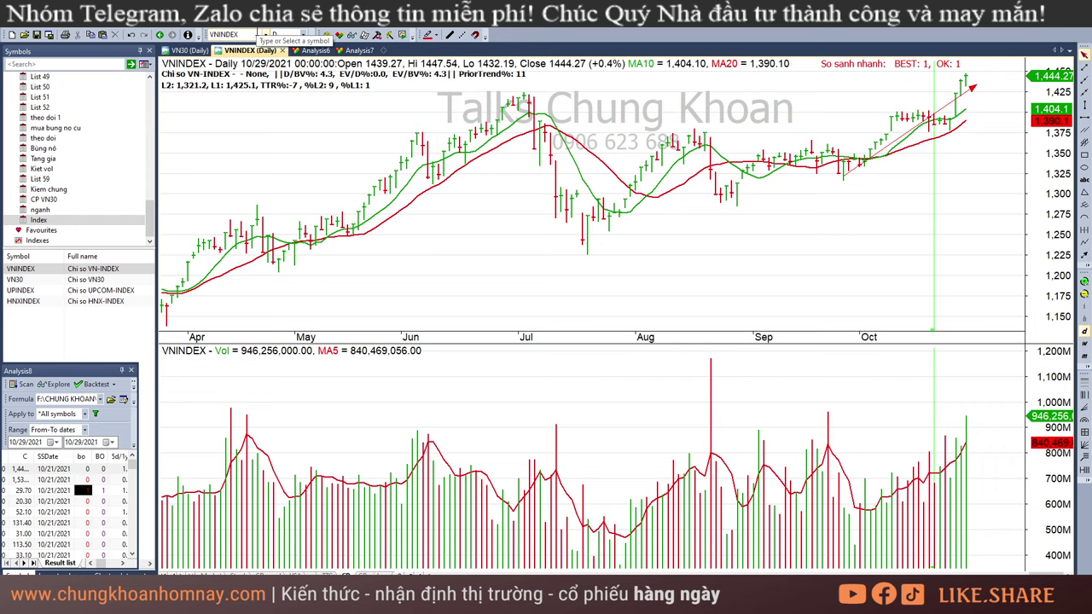
Review the daily charts of the real-estate stocks IDJ, NLG and NTL in turn.
{"action": "left_click", "coordinate": [257, 34]}
{"action": "type", "text": "idj"}
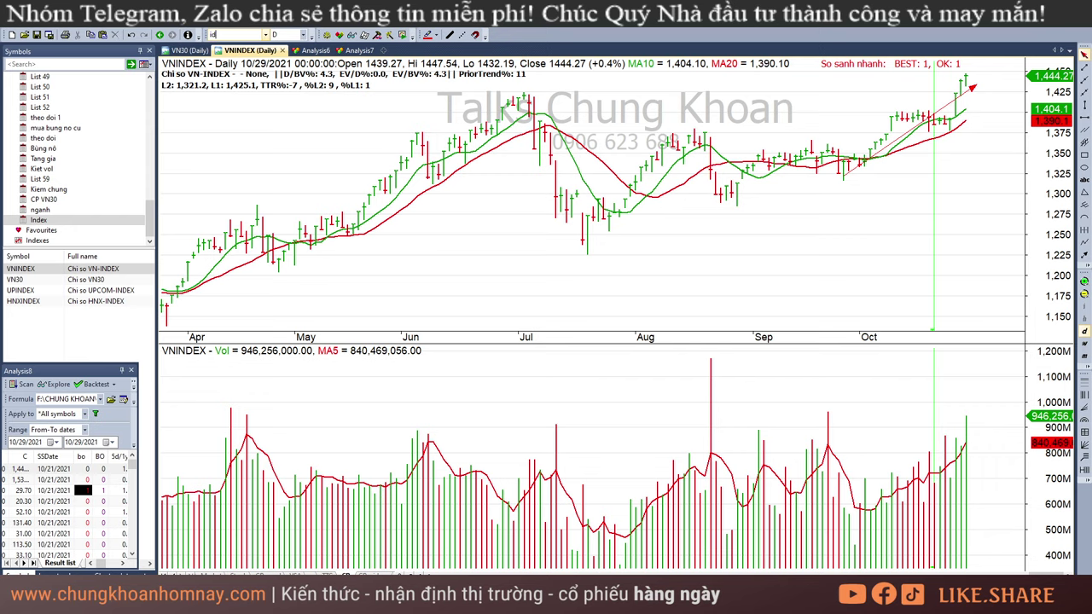
{"action": "key", "text": "Return"}
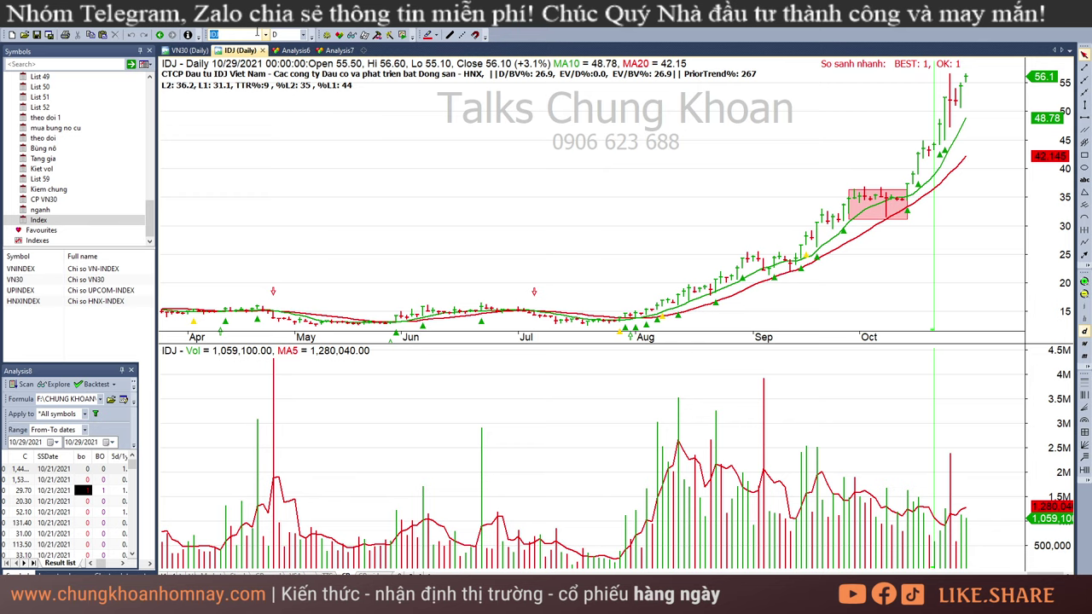
{"action": "type", "text": "nlg"}
{"action": "key", "text": "Return"}
{"action": "type", "text": "p"}
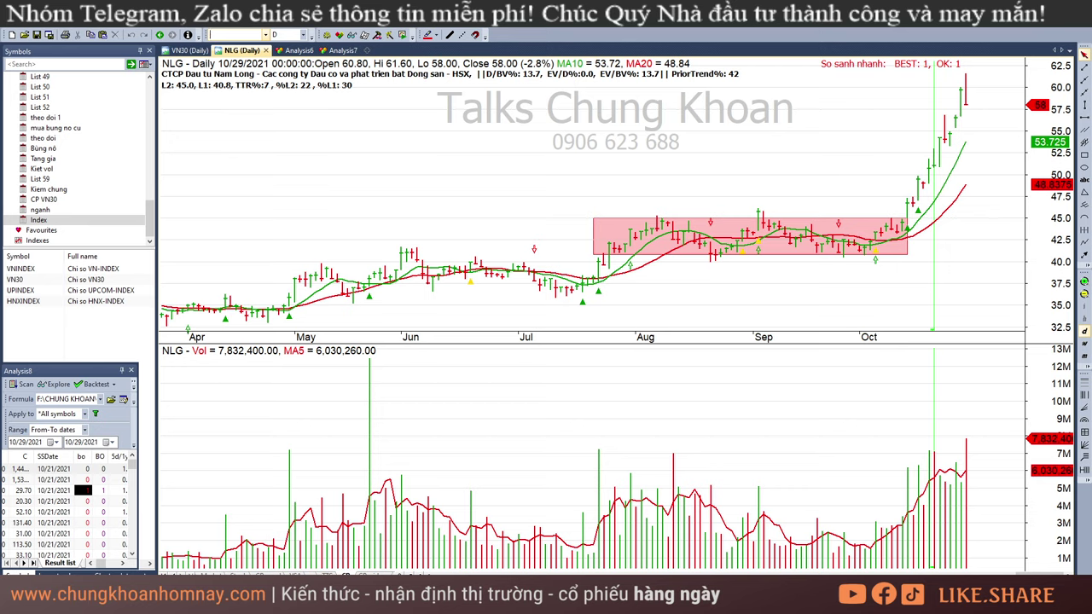
{"action": "key", "text": "Return"}
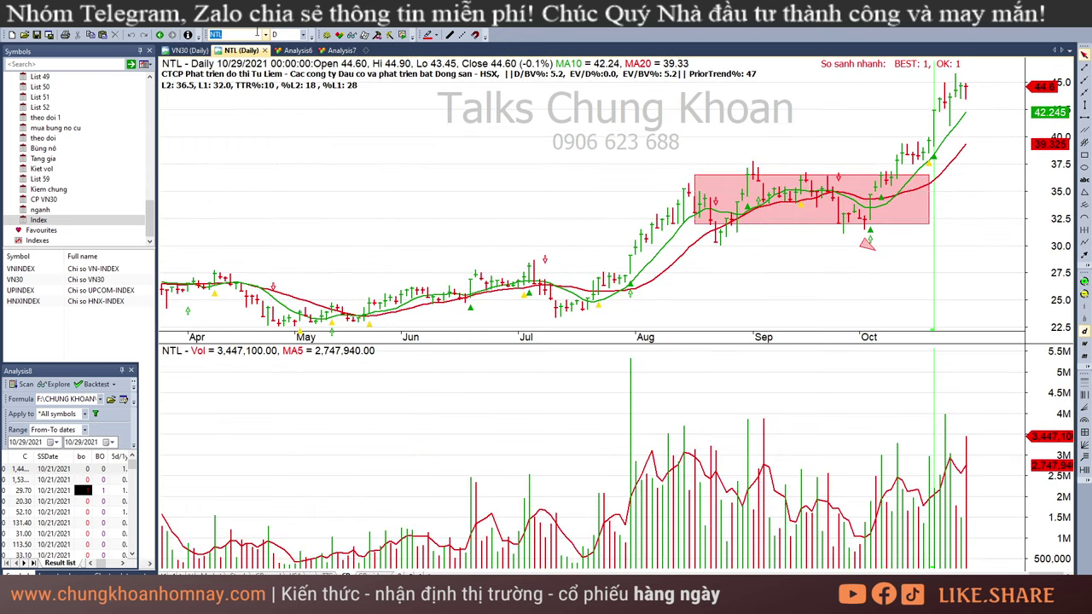
Load the DIG daily chart and inspect its 10/13/2021 bar at the end of the shaded base.
{"action": "type", "text": "dig"}
{"action": "key", "text": "Return"}
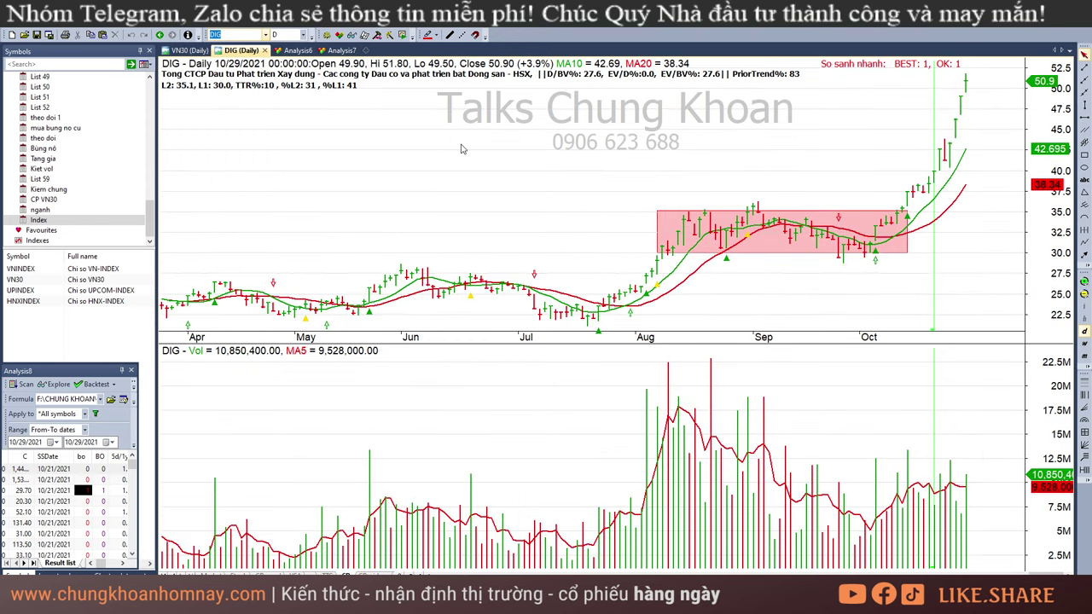
{"action": "left_click", "coordinate": [903, 288]}
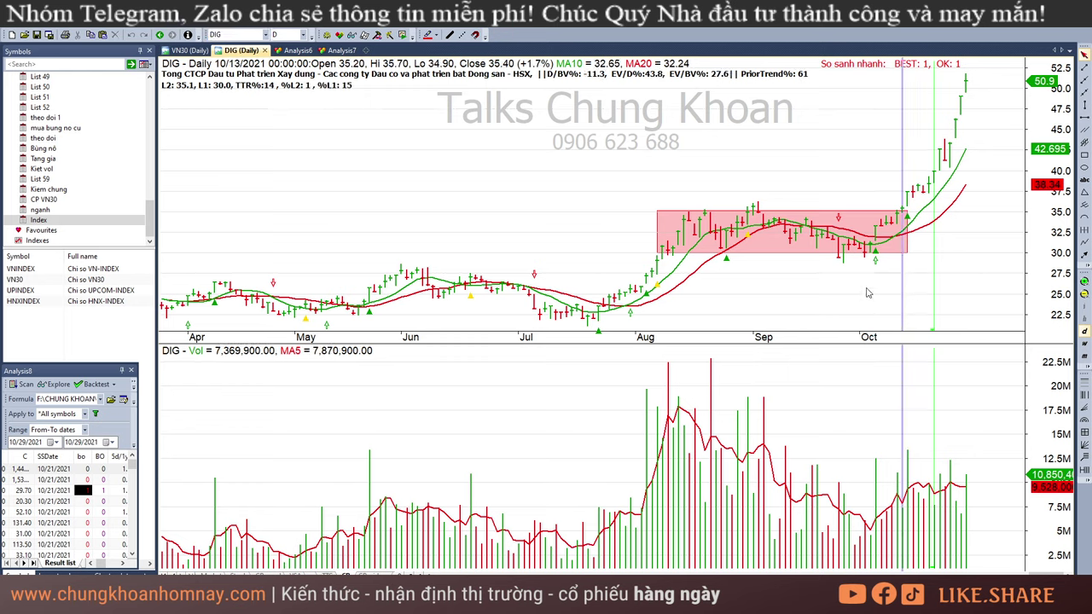
{"action": "left_click", "coordinate": [998, 99]}
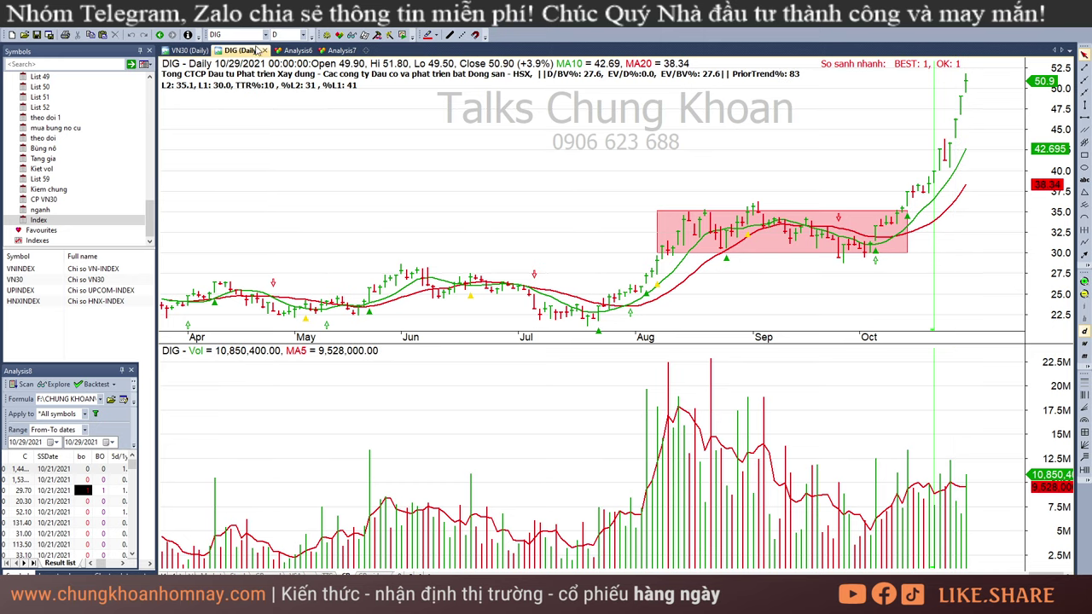
Show the NTL daily chart again, and return to the VNINDEX chart.
{"action": "left_click", "coordinate": [245, 36]}
{"action": "type", "text": "NTL"}
{"action": "key", "text": "Return"}
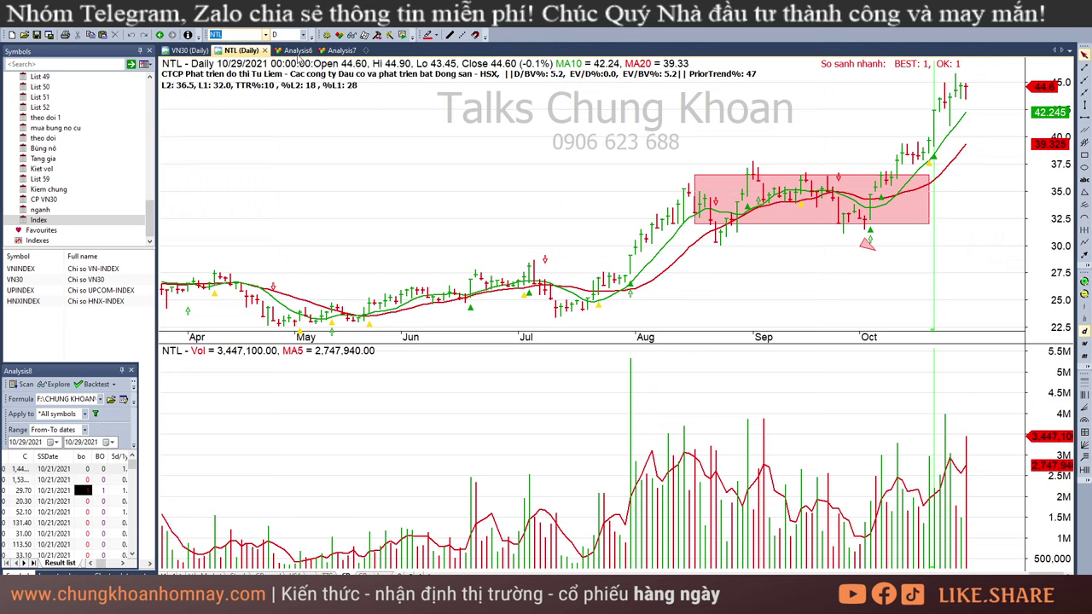
{"action": "left_click", "coordinate": [89, 271]}
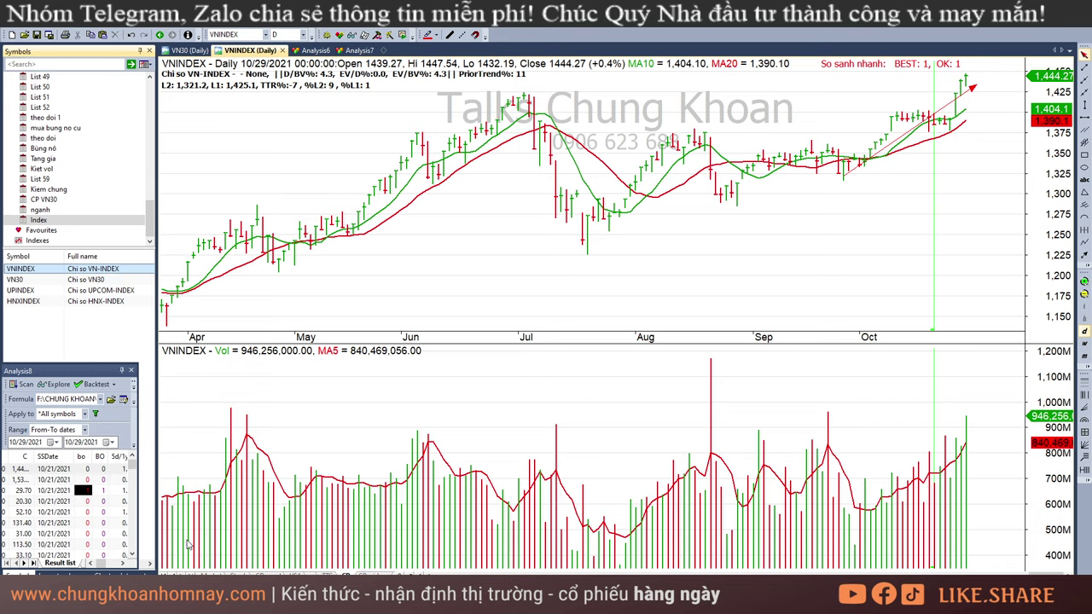
Switch to the Excel sector sheet and look over the ~1_ALL market chart and the sector ranking table below it.
{"action": "key", "text": "alt+Tab"}
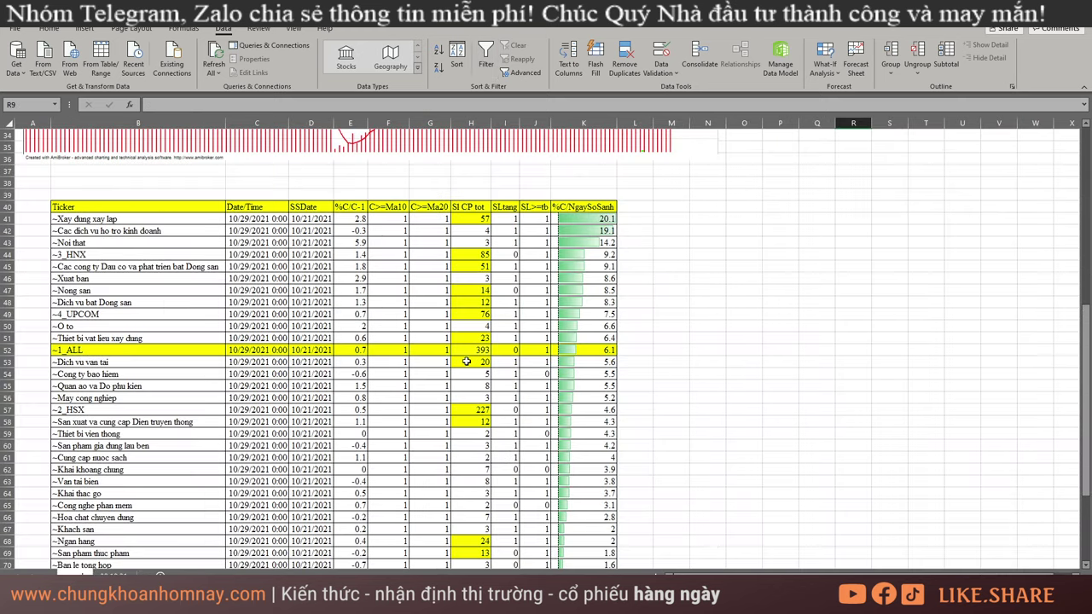
{"action": "scroll", "coordinate": [466, 361], "scroll_direction": "up", "scroll_amount": 10}
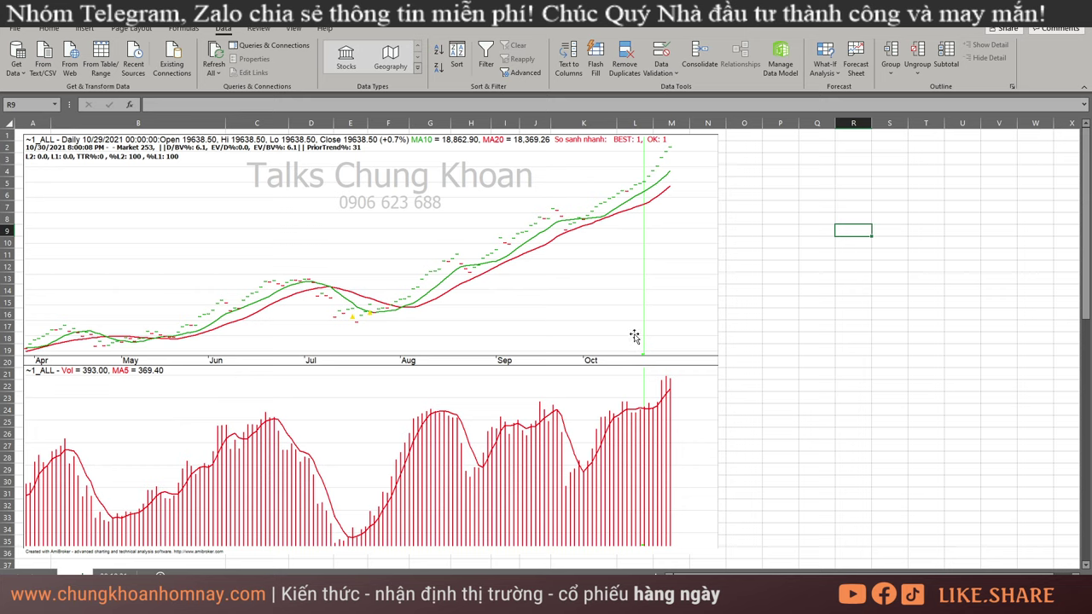
{"action": "scroll", "coordinate": [657, 256], "scroll_direction": "down", "scroll_amount": 12}
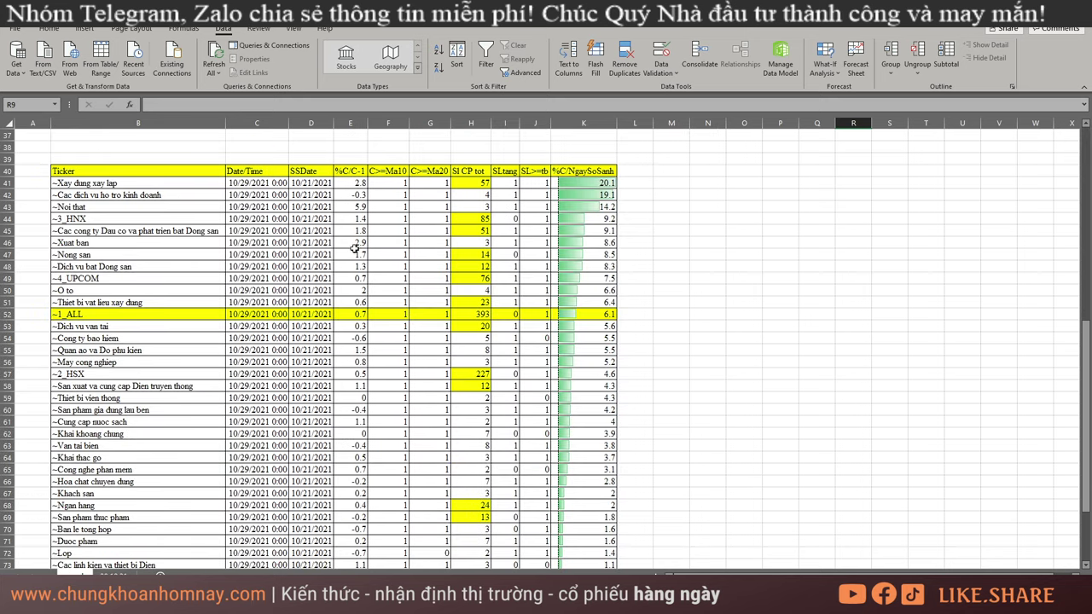
{"action": "left_click_drag", "start_coordinate": [128, 174], "coordinate": [499, 500]}
{"action": "scroll", "coordinate": [499, 501], "scroll_direction": "down", "scroll_amount": 5}
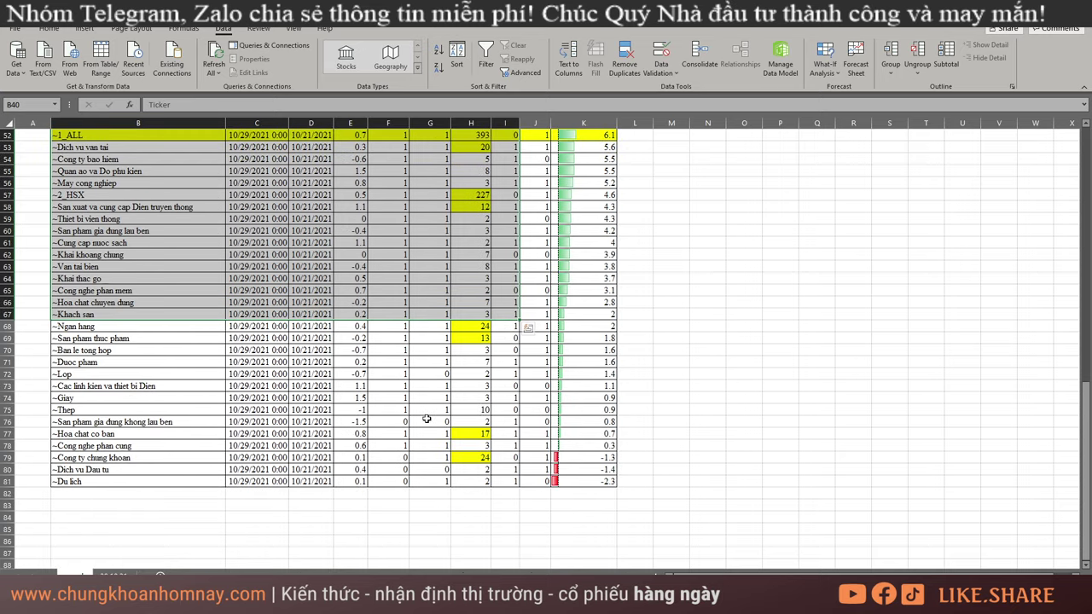
{"action": "scroll", "coordinate": [490, 372], "scroll_direction": "up", "scroll_amount": 6}
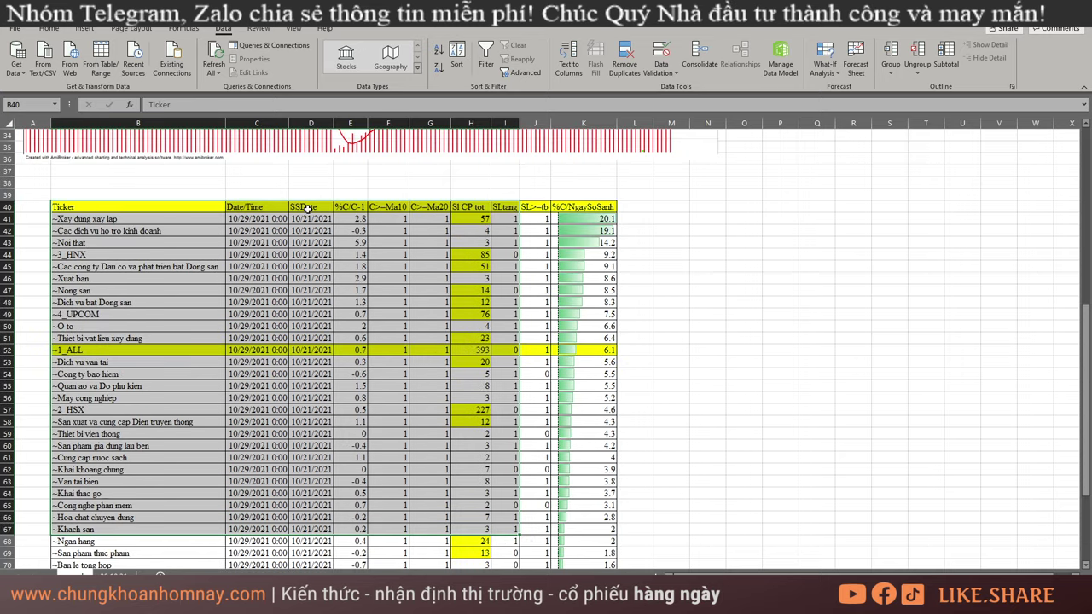
Highlight the Date/Time and SSDate columns of the sector table to point out the evaluation and comparison dates.
{"action": "left_click_drag", "start_coordinate": [264, 210], "coordinate": [255, 325]}
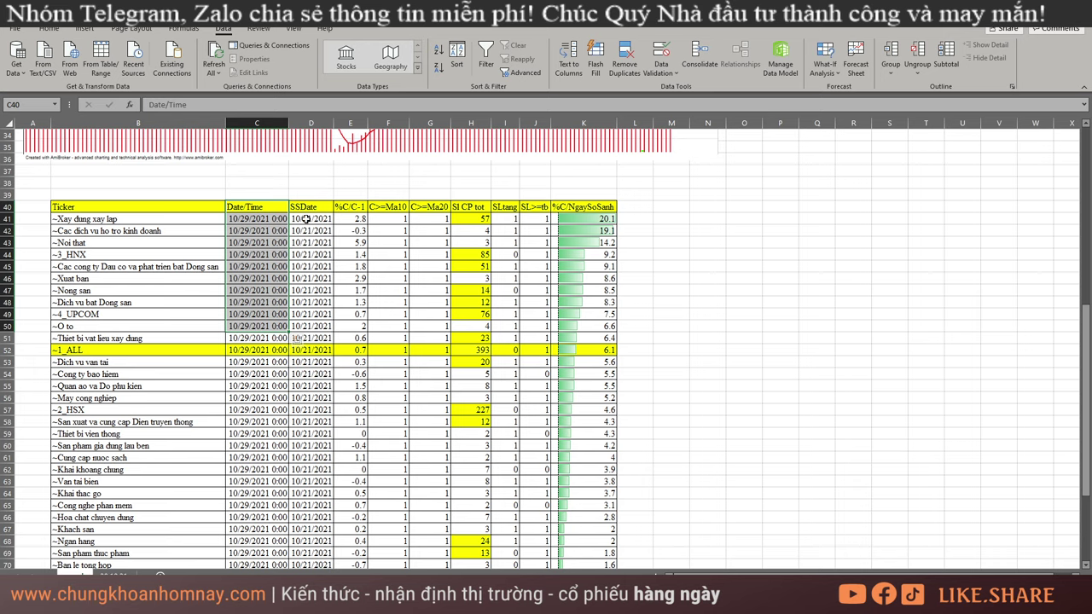
{"action": "left_click_drag", "start_coordinate": [253, 221], "coordinate": [260, 337]}
{"action": "left_click_drag", "start_coordinate": [311, 219], "coordinate": [313, 346]}
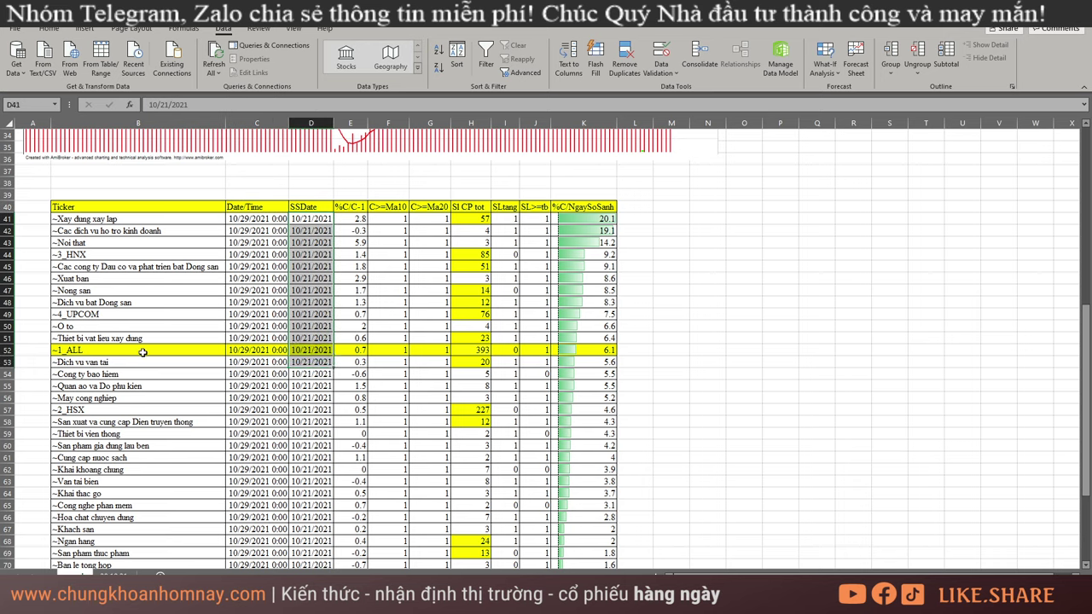
Highlight the ~1_ALL row and the ~Xay dung xay lap row across the sector table to compare their figures.
{"action": "left_click_drag", "start_coordinate": [143, 350], "coordinate": [604, 346]}
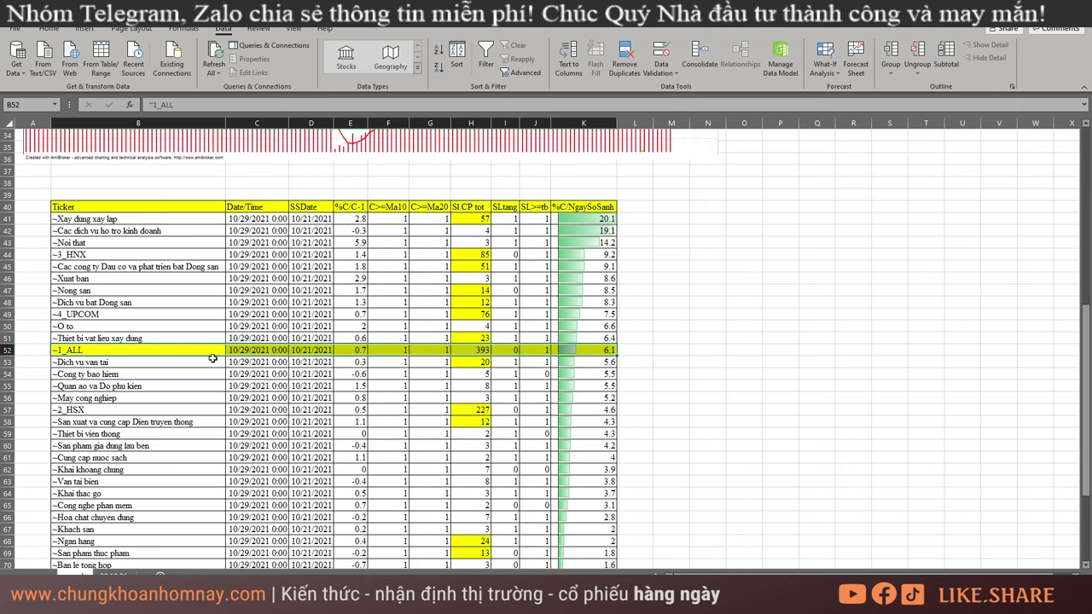
{"action": "left_click_drag", "start_coordinate": [206, 351], "coordinate": [604, 350]}
{"action": "left_click_drag", "start_coordinate": [101, 218], "coordinate": [582, 216]}
Switch back to AmiBroker, widen the Analysis8 results pane and display the L14 chart from the "Xay dung, xay lap" results.
{"action": "key", "text": "alt+Tab"}
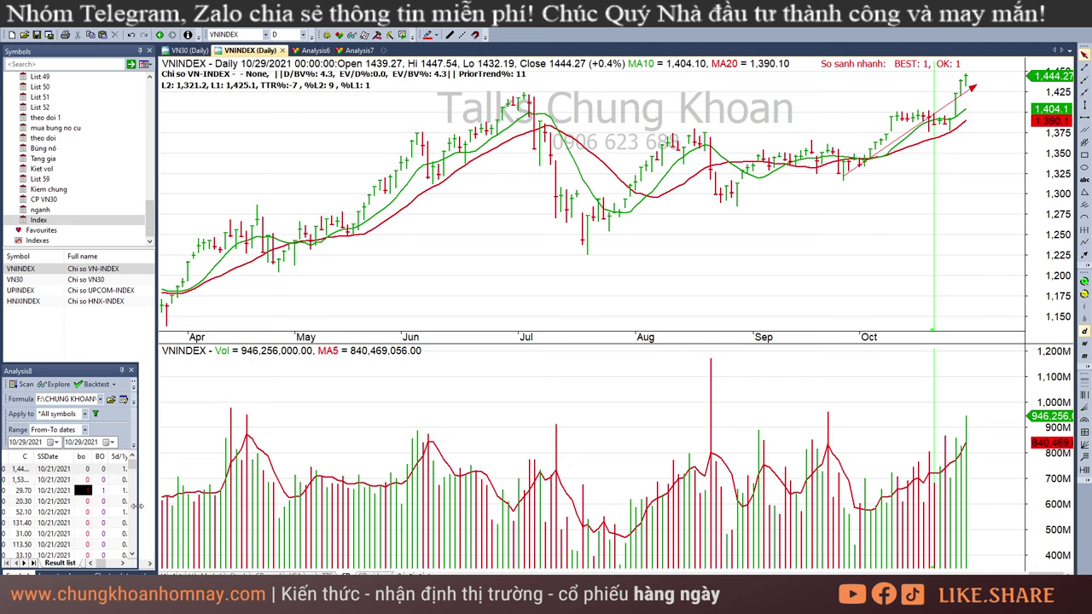
{"action": "left_click_drag", "start_coordinate": [136, 506], "coordinate": [775, 508]}
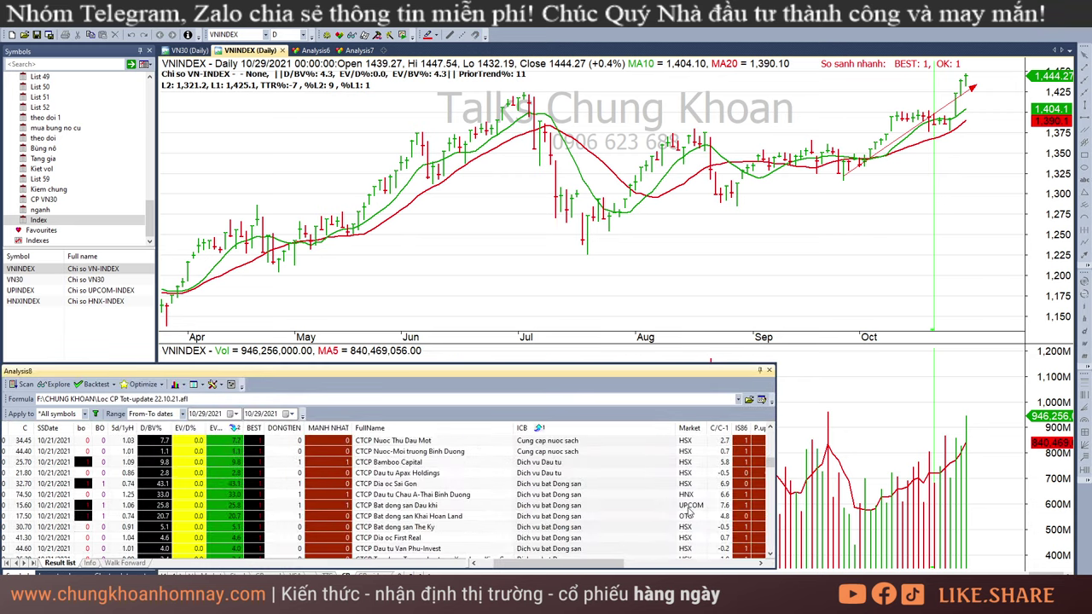
{"action": "scroll", "coordinate": [690, 510], "scroll_direction": "down", "scroll_amount": 10}
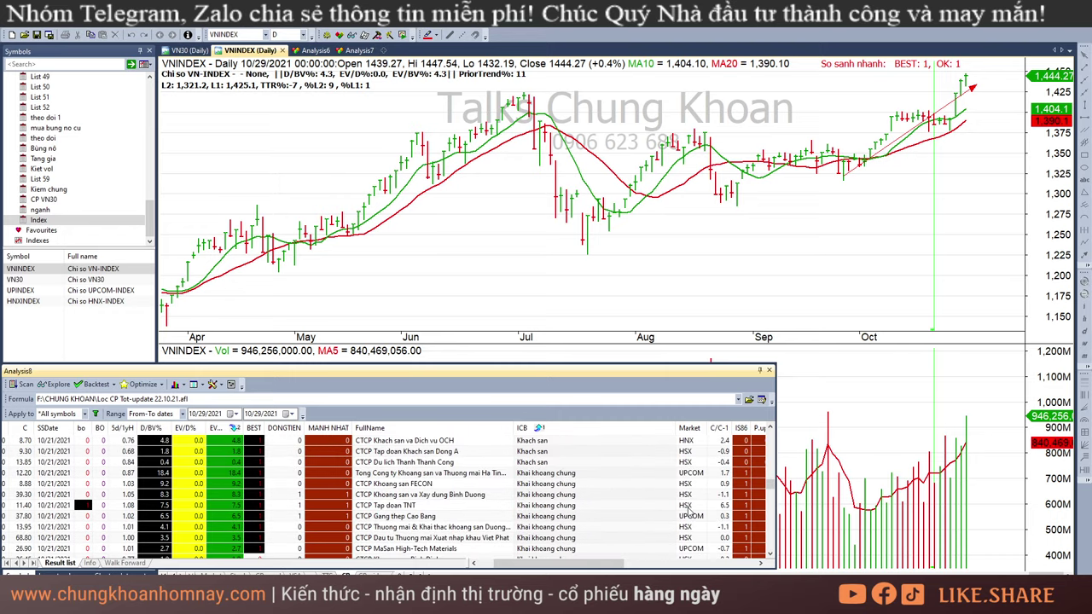
{"action": "scroll", "coordinate": [690, 510], "scroll_direction": "down", "scroll_amount": 10}
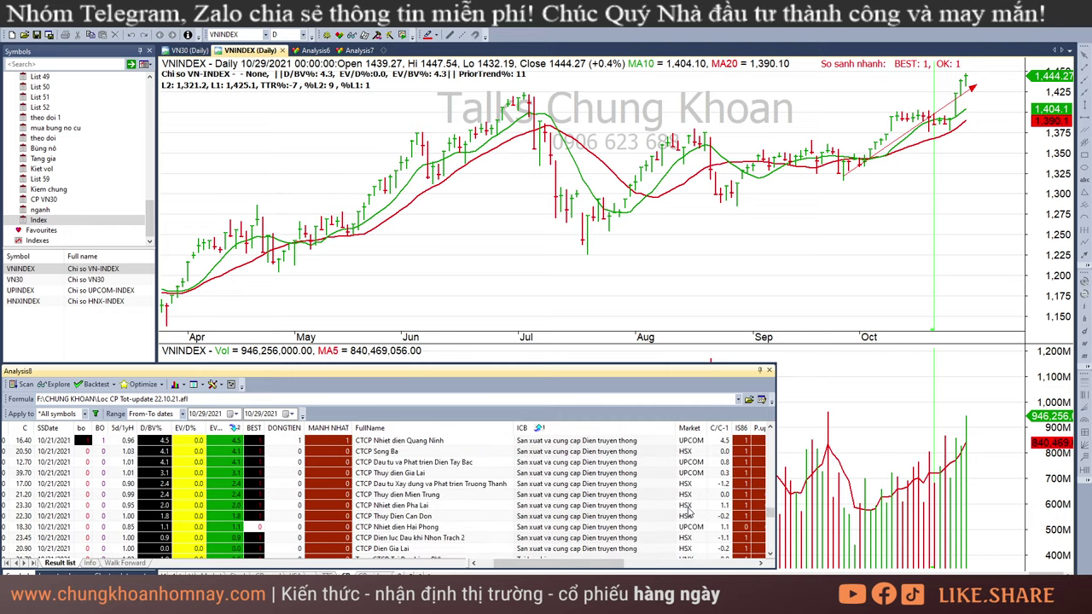
{"action": "scroll", "coordinate": [689, 509], "scroll_direction": "down", "scroll_amount": 10}
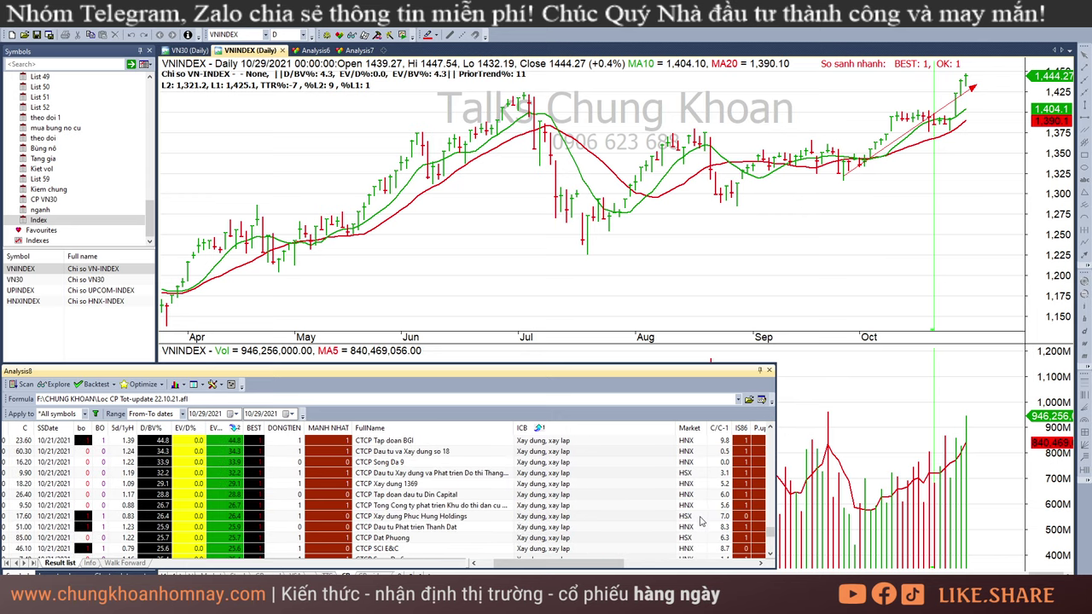
{"action": "scroll", "coordinate": [700, 519], "scroll_direction": "up", "scroll_amount": 2}
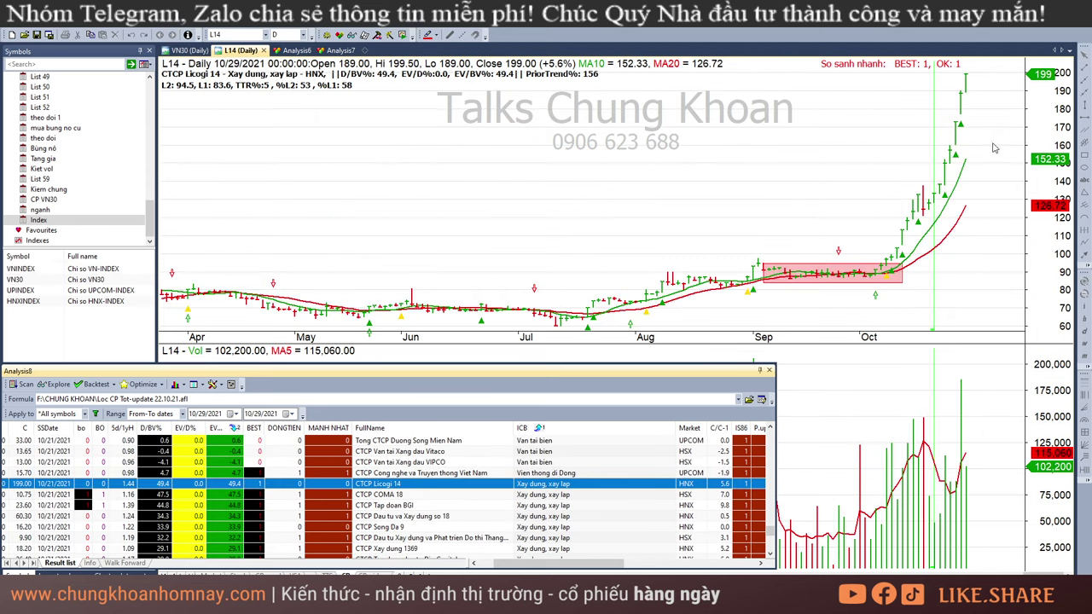
Inspect the L14 daily bars of 10/22/2021, 10/25/2021 and 10/8/2021 to compare the stock's rise since its base.
{"action": "left_click", "coordinate": [939, 213]}
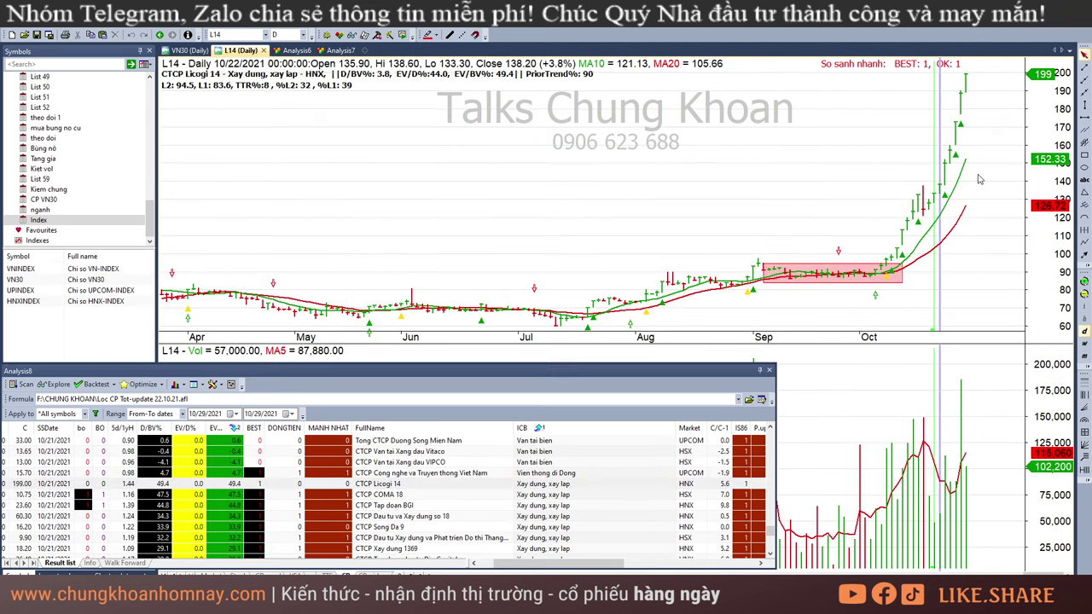
{"action": "left_click", "coordinate": [896, 314]}
{"action": "left_click", "coordinate": [945, 265]}
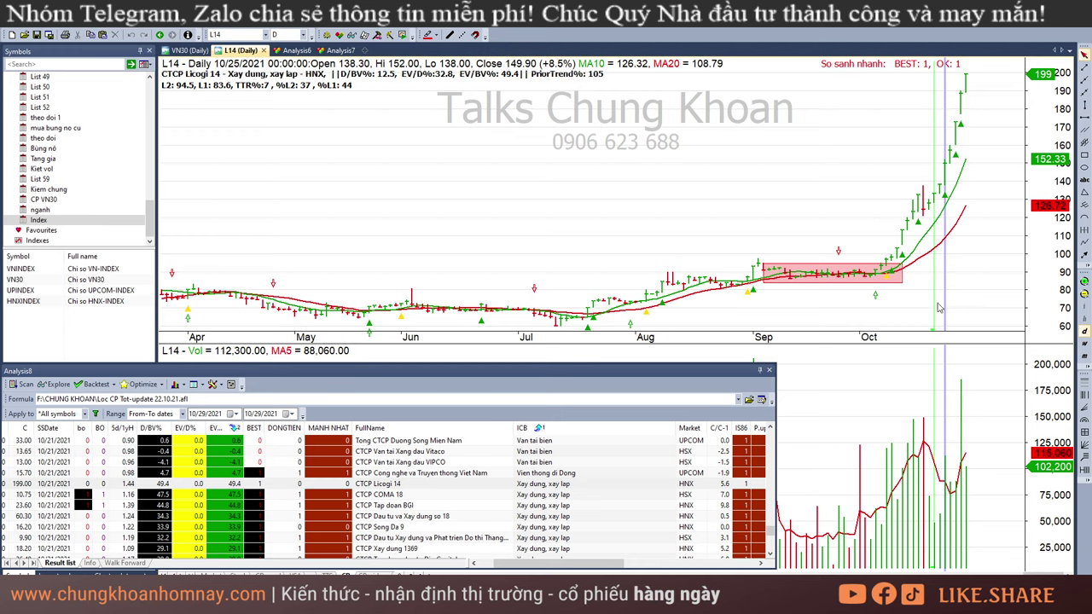
{"action": "left_click", "coordinate": [893, 306]}
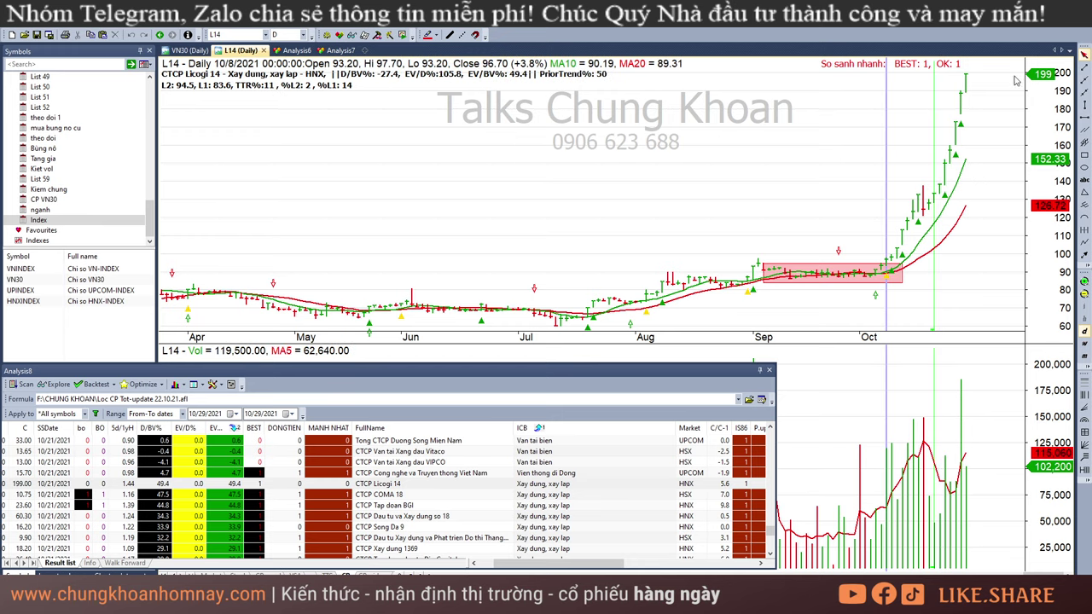
Inspect the L14 daily bars of 10/11/2021, 10/19/2021, 10/8/2021 and 10/7/2021 around the breakout from the base.
{"action": "left_click", "coordinate": [992, 93]}
{"action": "left_click", "coordinate": [892, 306]}
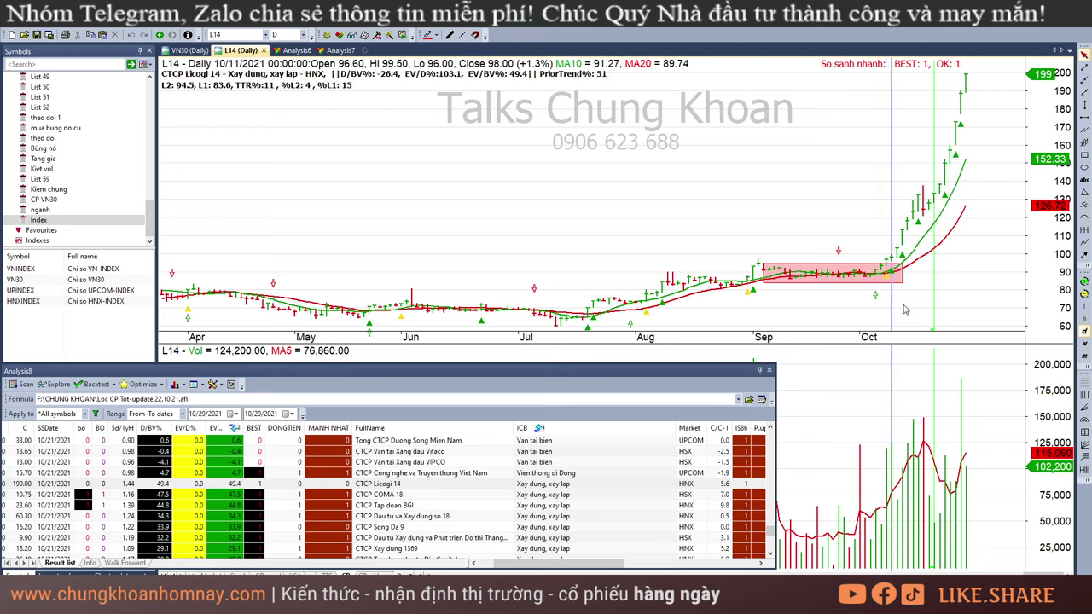
{"action": "left_click", "coordinate": [907, 309]}
{"action": "left_click", "coordinate": [923, 313]}
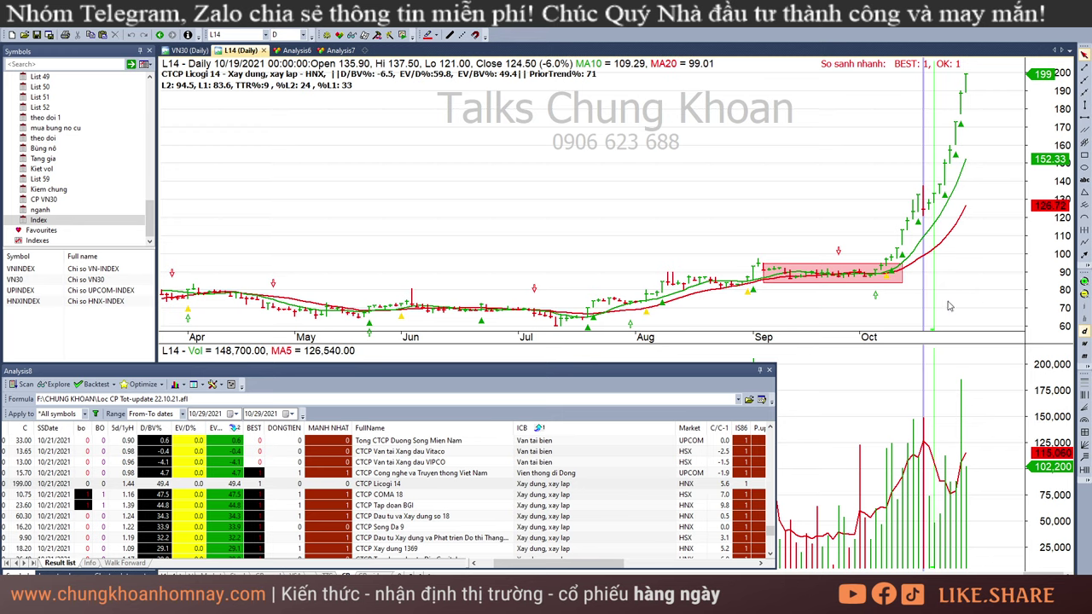
{"action": "left_click", "coordinate": [1004, 240]}
{"action": "left_click", "coordinate": [882, 307]}
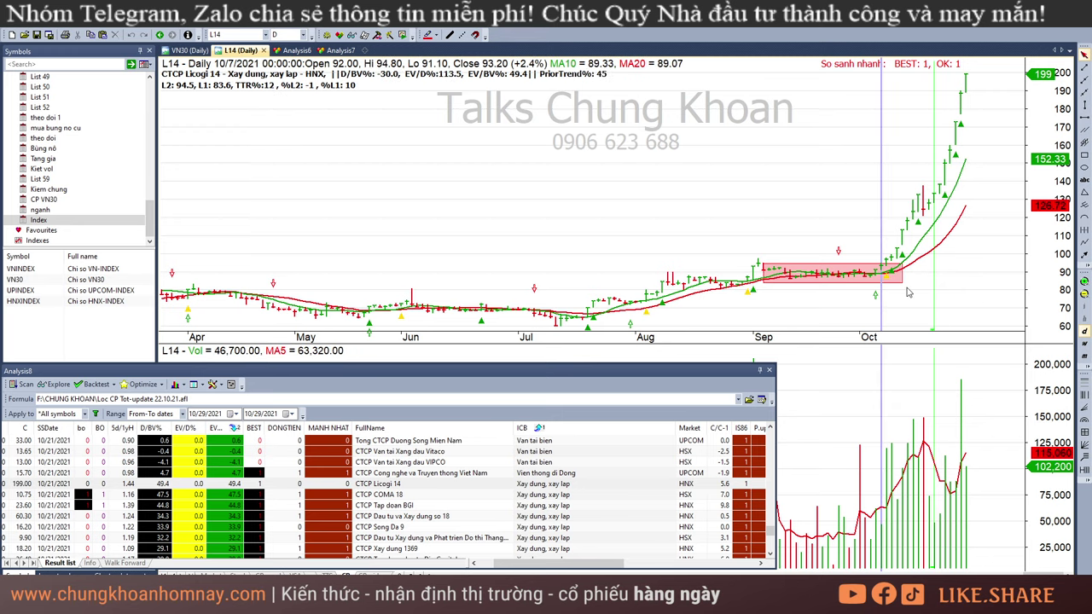
{"action": "left_click", "coordinate": [888, 301]}
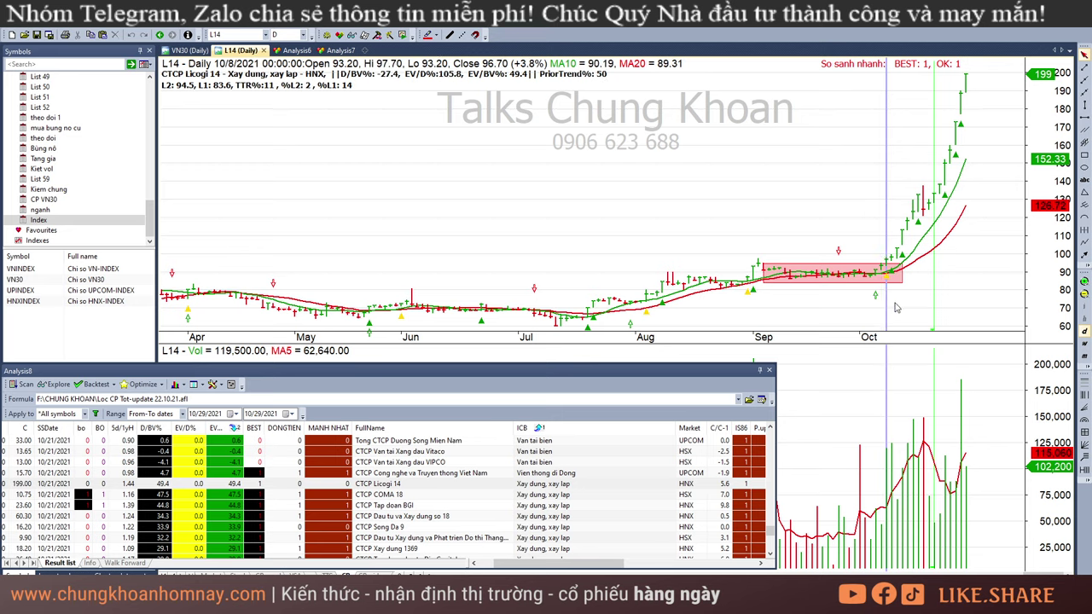
{"action": "left_click", "coordinate": [888, 301]}
{"action": "left_click", "coordinate": [882, 300]}
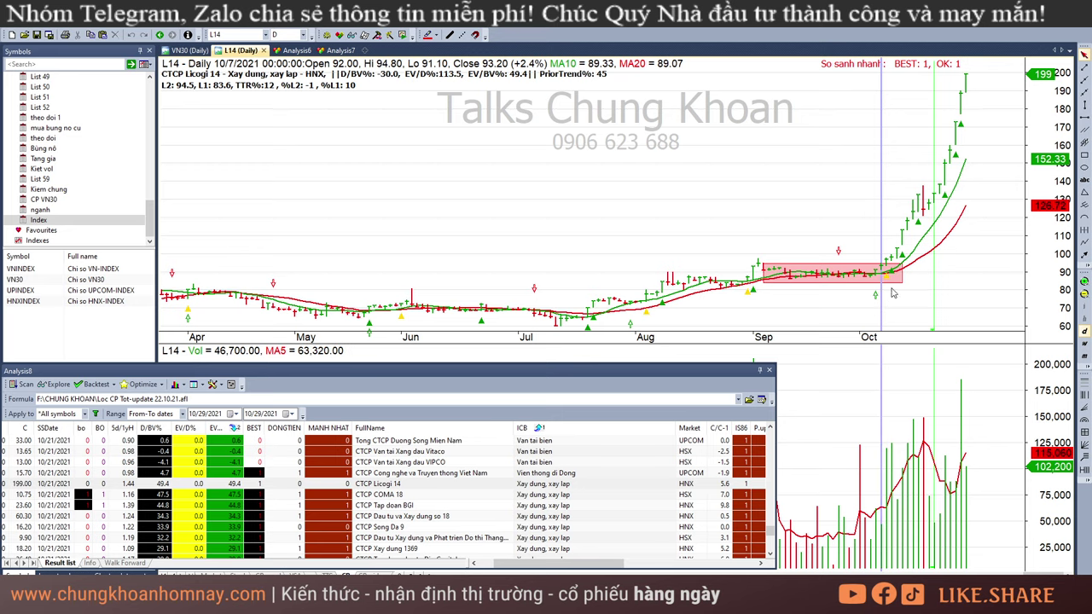
Review the charts of the "Xay dung, xay lap" stocks one after another, from CIG through L18, SD9, TLD and PDB to DTD.
{"action": "left_click", "coordinate": [550, 496]}
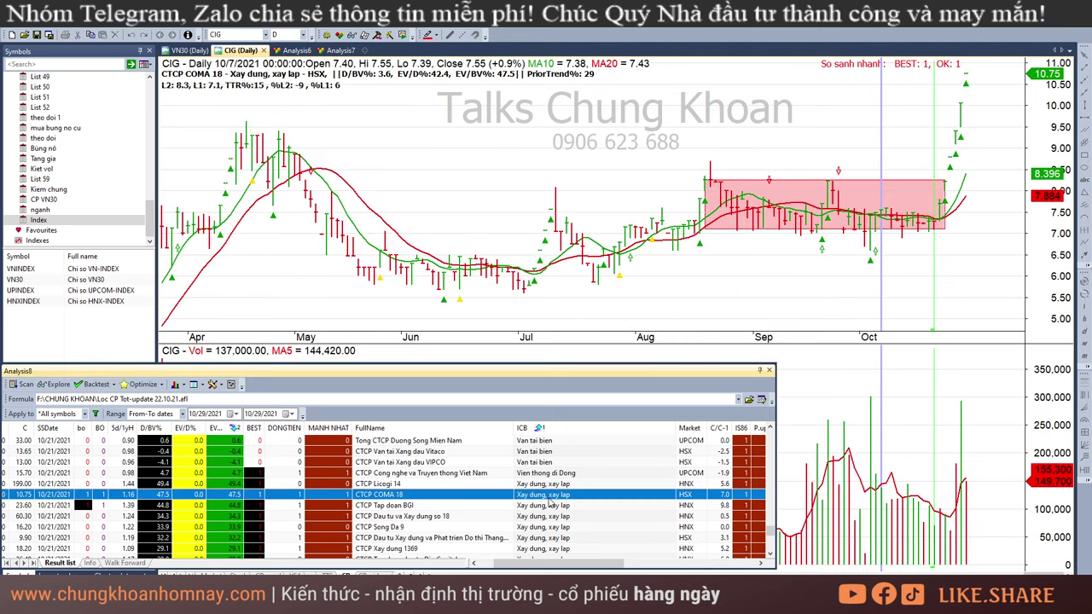
{"action": "left_click", "coordinate": [550, 505]}
{"action": "key", "text": "Down"}
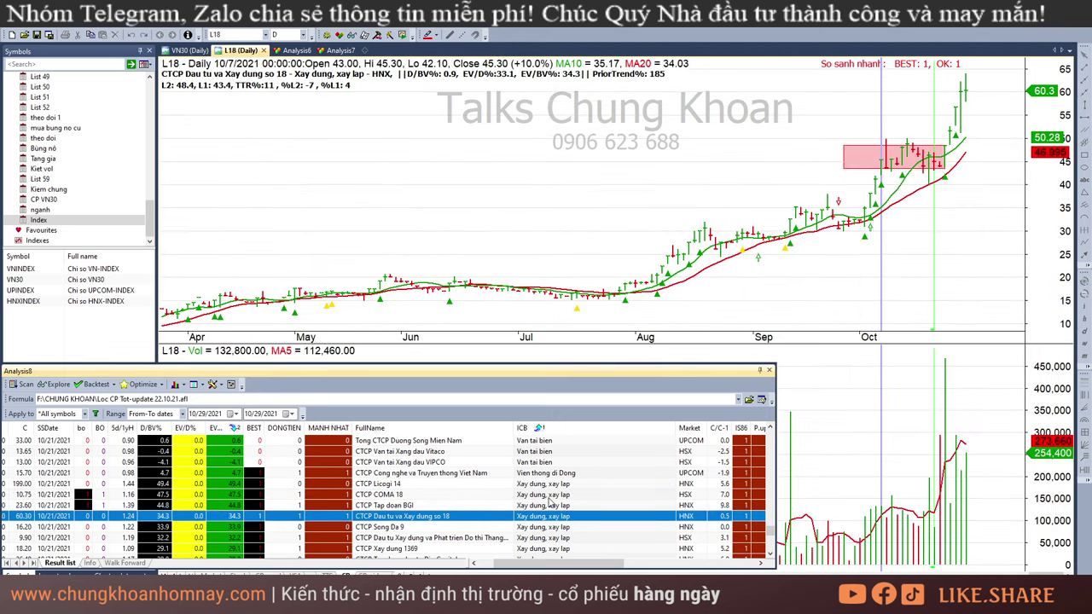
{"action": "key", "text": "Down"}
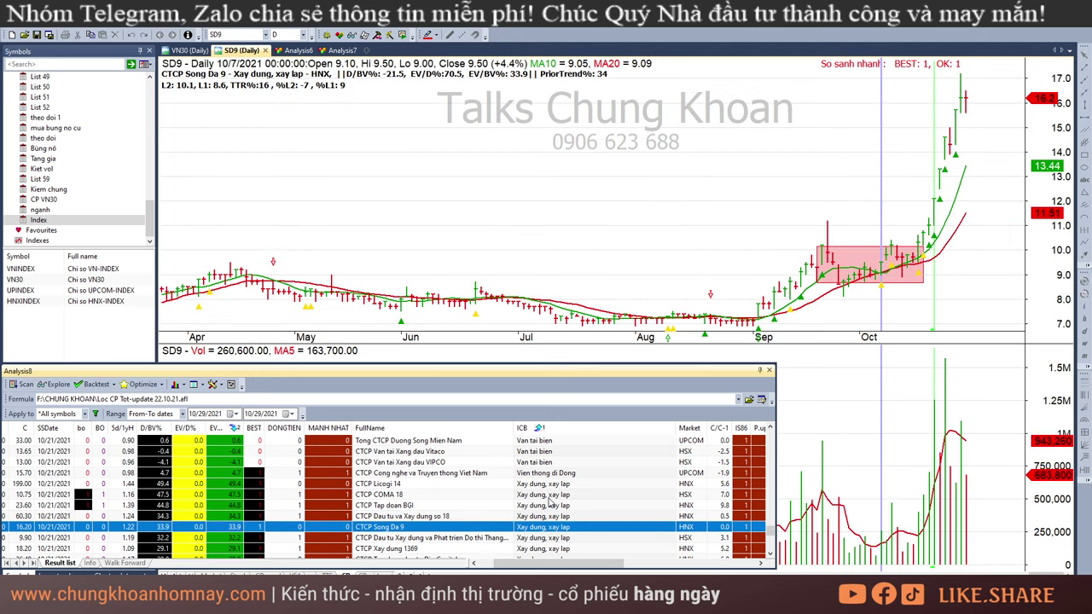
{"action": "key", "text": "Down"}
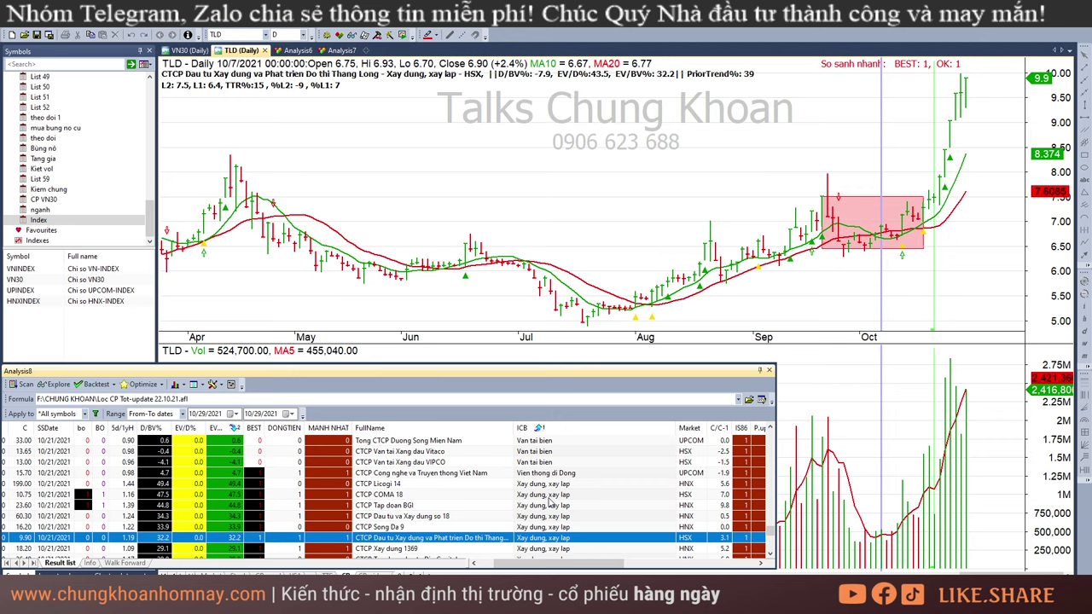
{"action": "key", "text": "Down"}
{"action": "key", "text": "Down"}
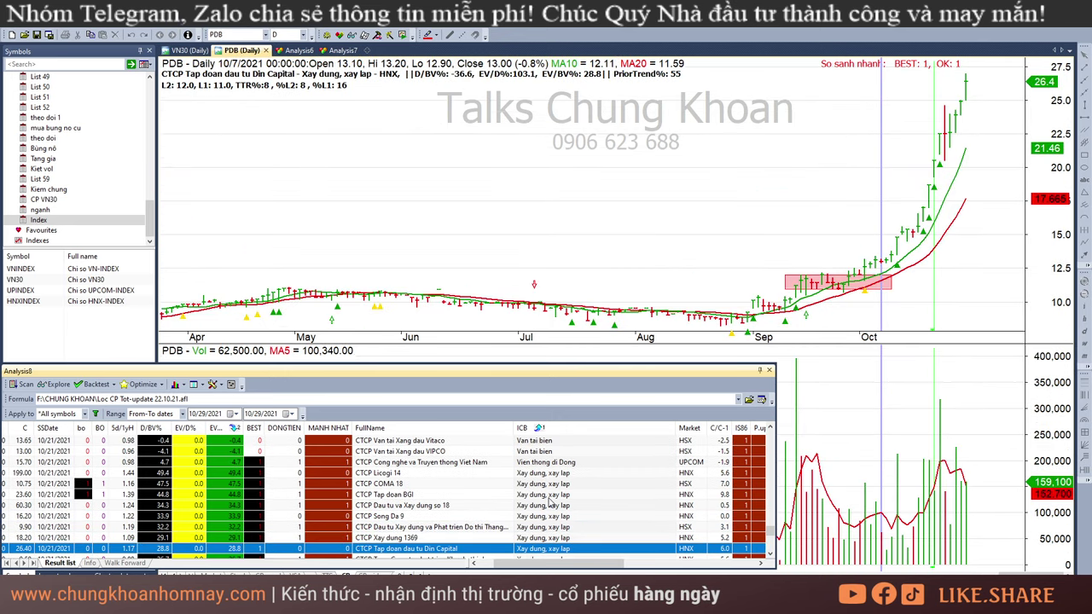
{"action": "key", "text": "Down"}
{"action": "key", "text": "Down"}
{"action": "key", "text": "Down"}
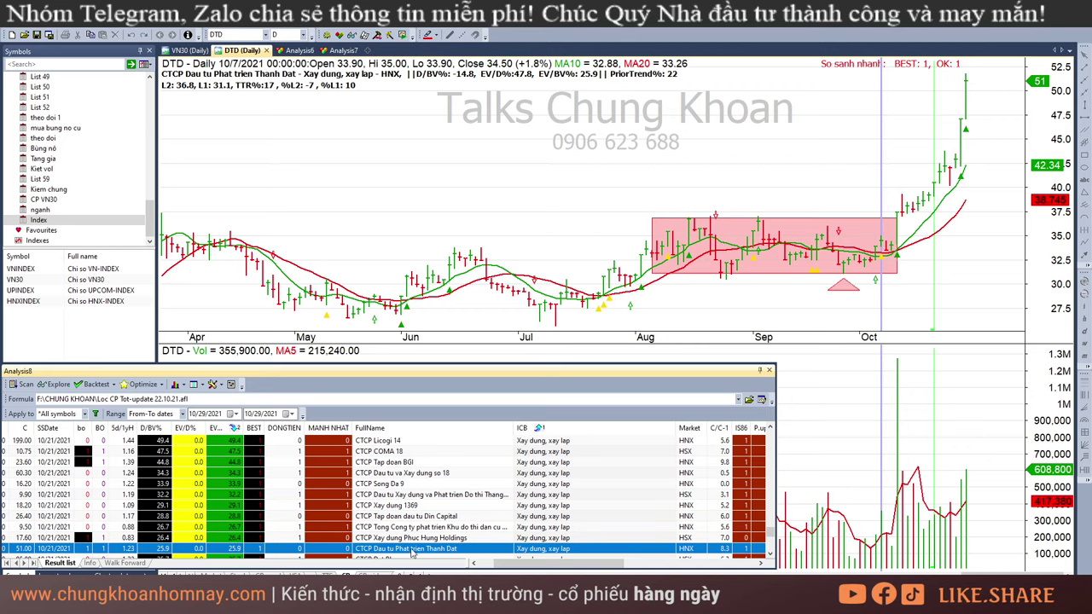
Switch to Excel and highlight the ~Cac dich vu ho tro kinh doanh row, followed by the ~Cac cong ty Dau co va phat trien bat Dong san row.
{"action": "left_click", "coordinate": [354, 597]}
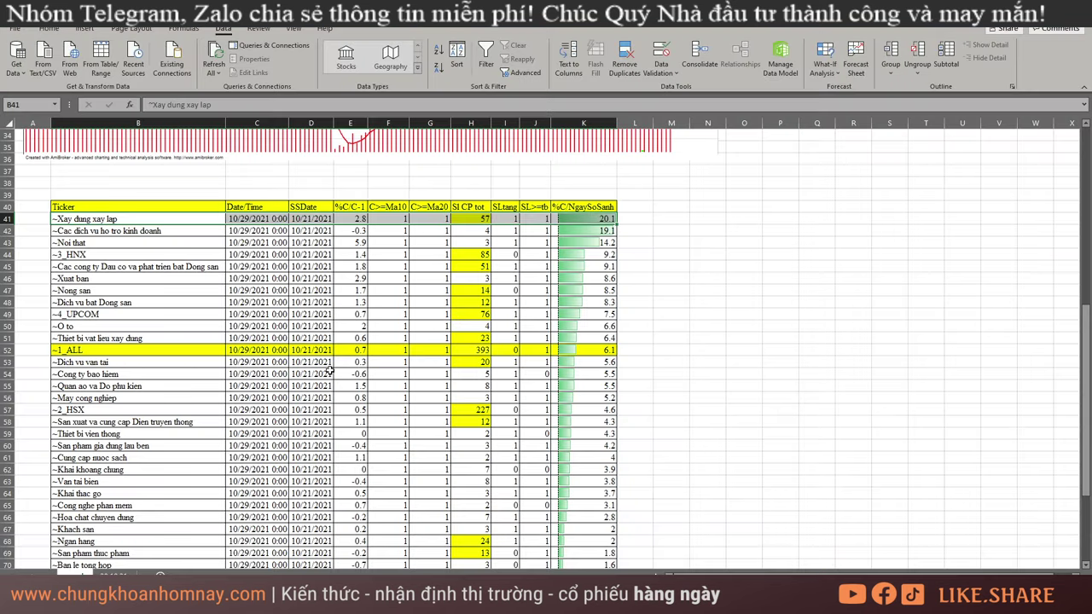
{"action": "left_click_drag", "start_coordinate": [102, 232], "coordinate": [588, 235]}
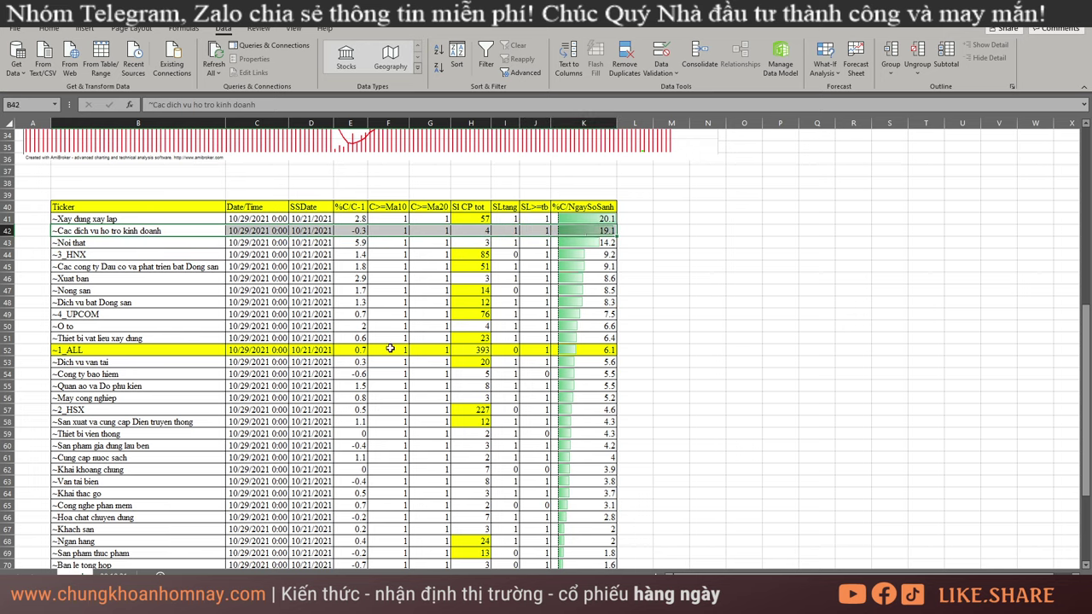
{"action": "left_click_drag", "start_coordinate": [115, 267], "coordinate": [597, 269]}
Switch back to AmiBroker and review the "Cac cong ty Dau co va phat trien bat Dong san" charts from Du lich Vinaconex through DIG and VC3 to DRH.
{"action": "key", "text": "alt+Tab"}
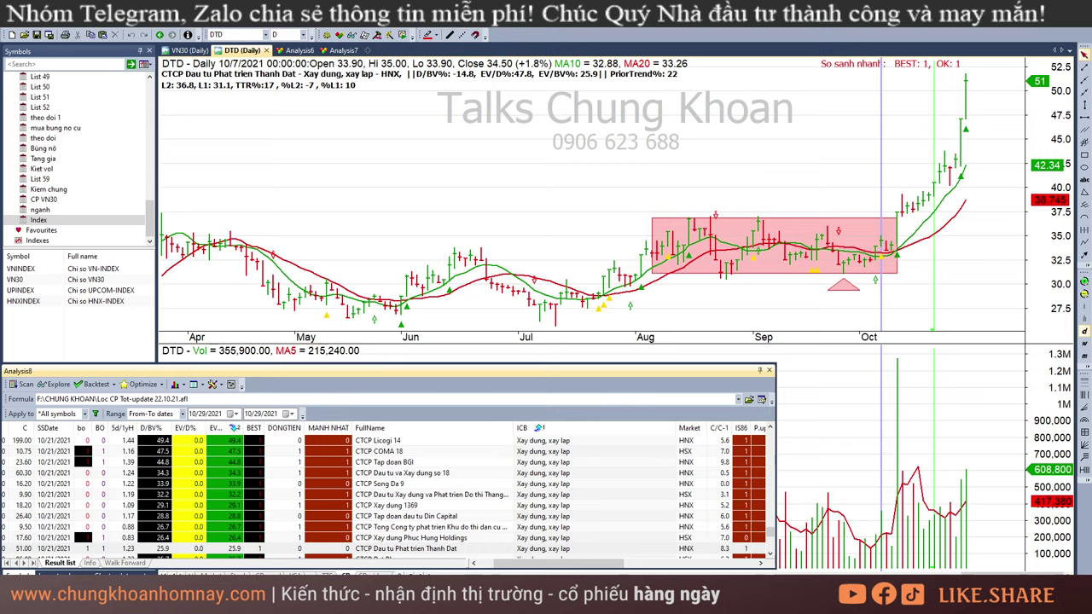
{"action": "scroll", "coordinate": [634, 463], "scroll_direction": "up", "scroll_amount": 10}
{"action": "left_click_drag", "start_coordinate": [768, 515], "coordinate": [786, 447]}
{"action": "scroll", "coordinate": [659, 483], "scroll_direction": "up", "scroll_amount": 6}
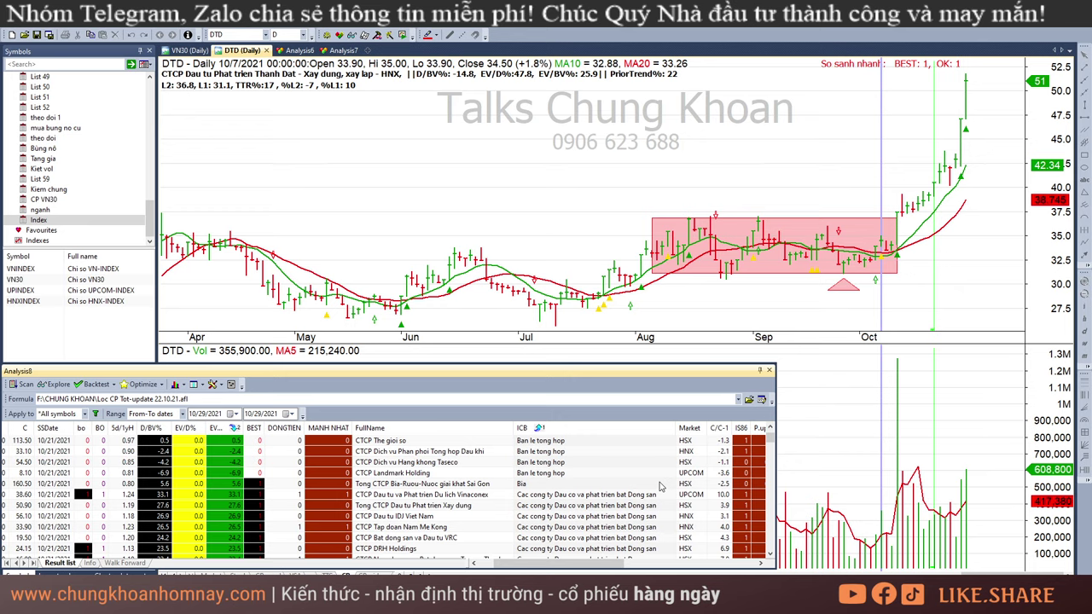
{"action": "left_click", "coordinate": [651, 497]}
{"action": "key", "text": "Down"}
{"action": "key", "text": "Down"}
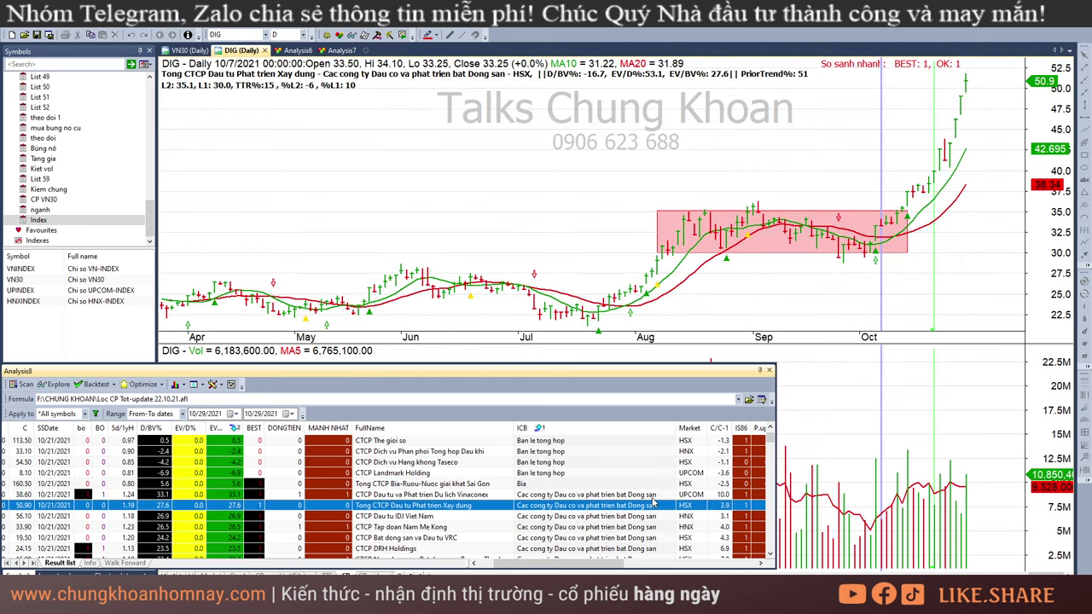
{"action": "key", "text": "Down"}
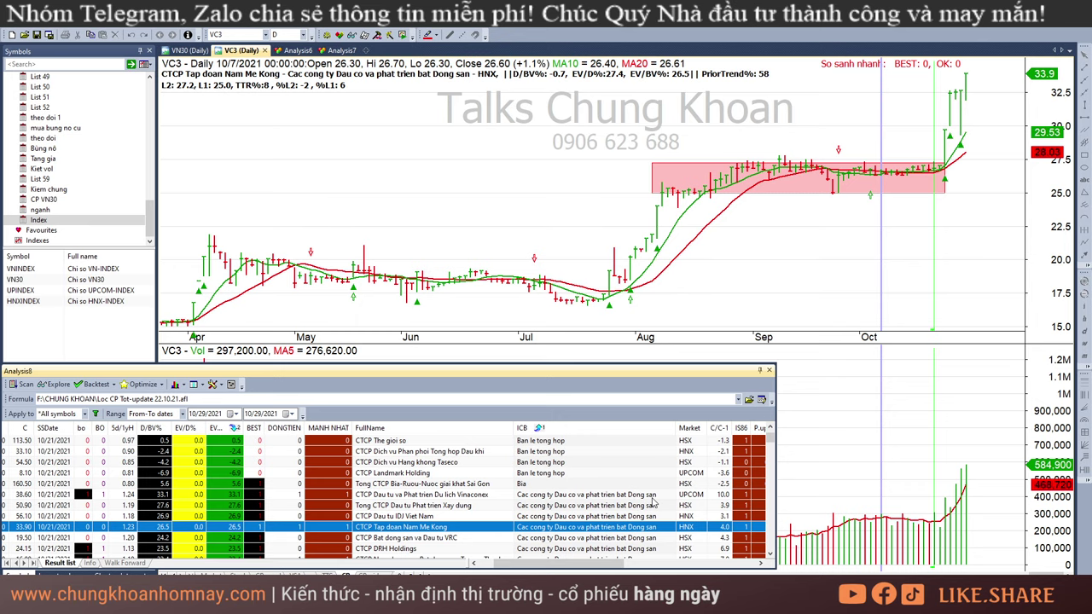
{"action": "key", "text": "Down"}
{"action": "key", "text": "Down"}
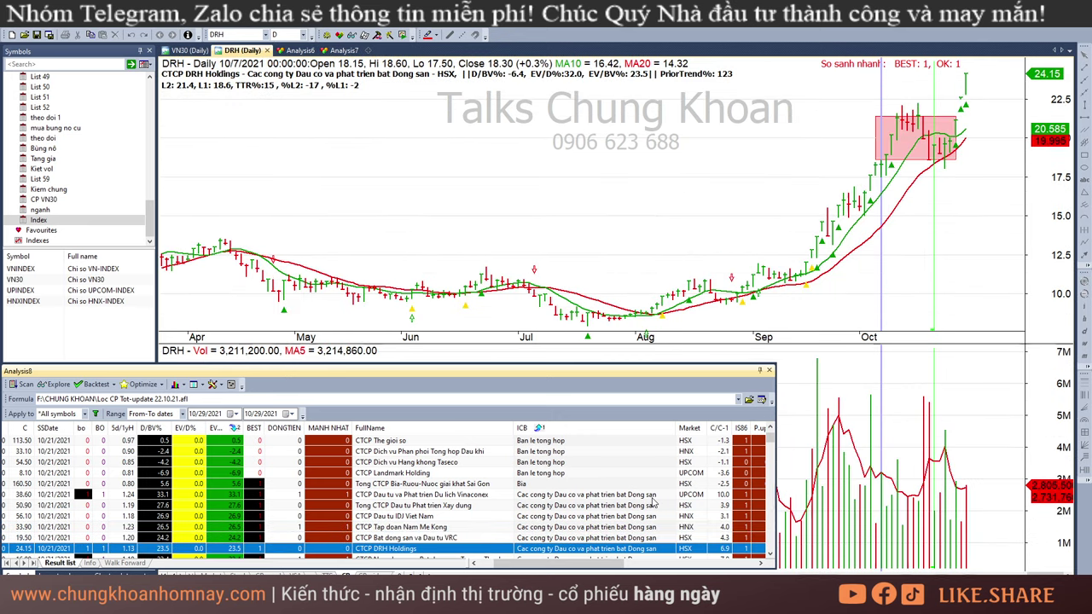
Return to the VRC chart and inspect its daily bars of 10/12/2021 and 10/29/2021.
{"action": "key", "text": "Up"}
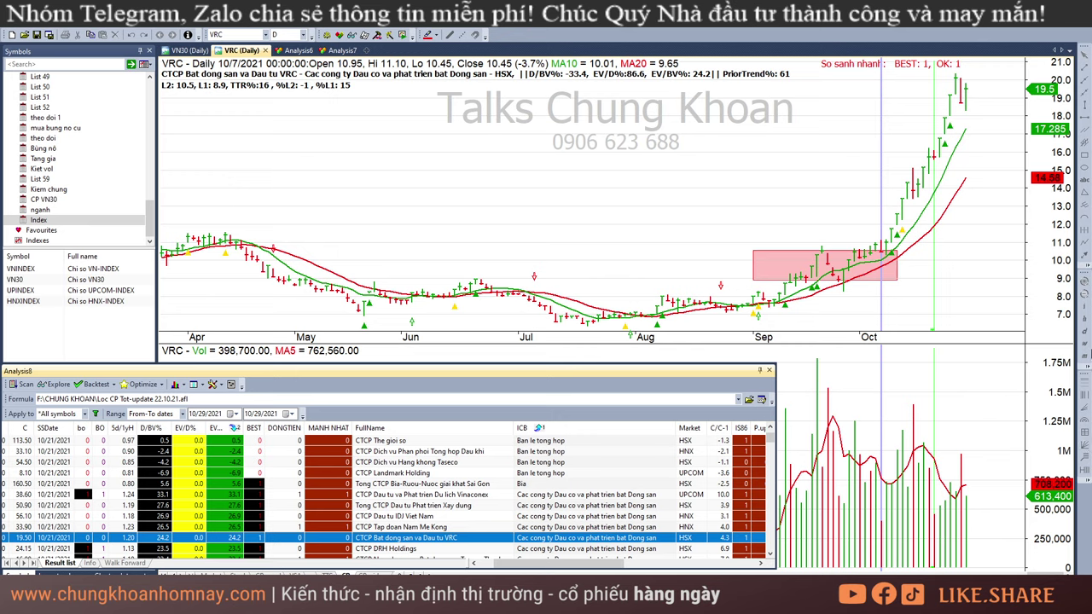
{"action": "left_click", "coordinate": [897, 299]}
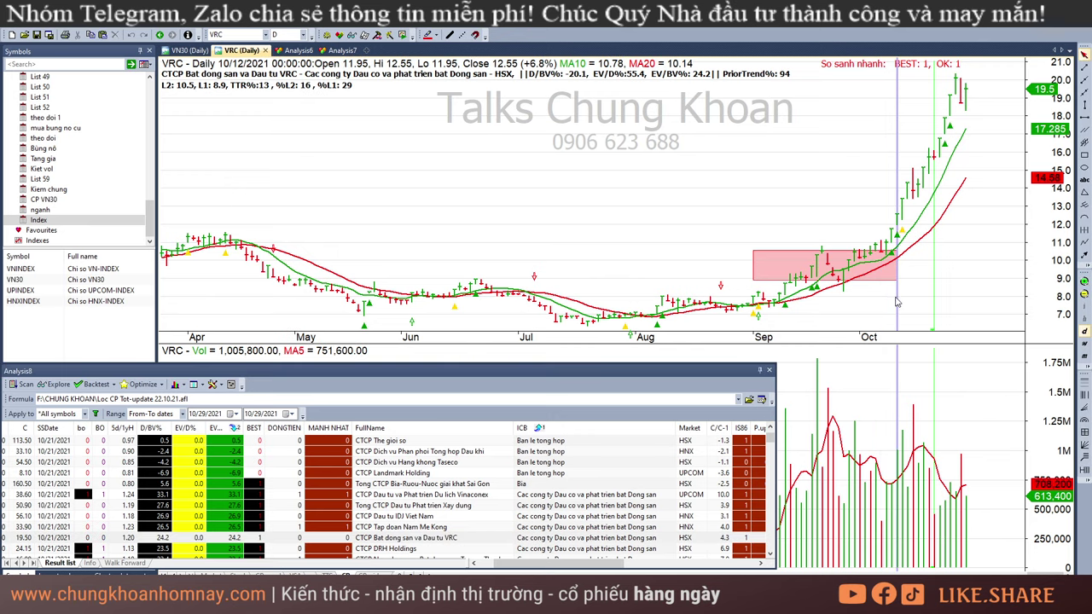
{"action": "left_click", "coordinate": [986, 215]}
Display the DRH chart and inspect its daily bars, including 9/21/2021, 10/19/2021, 10/27/2021 and 10/25/2021, to trace the rise and the latest base.
{"action": "scroll", "coordinate": [439, 539], "scroll_direction": "down", "scroll_amount": 2}
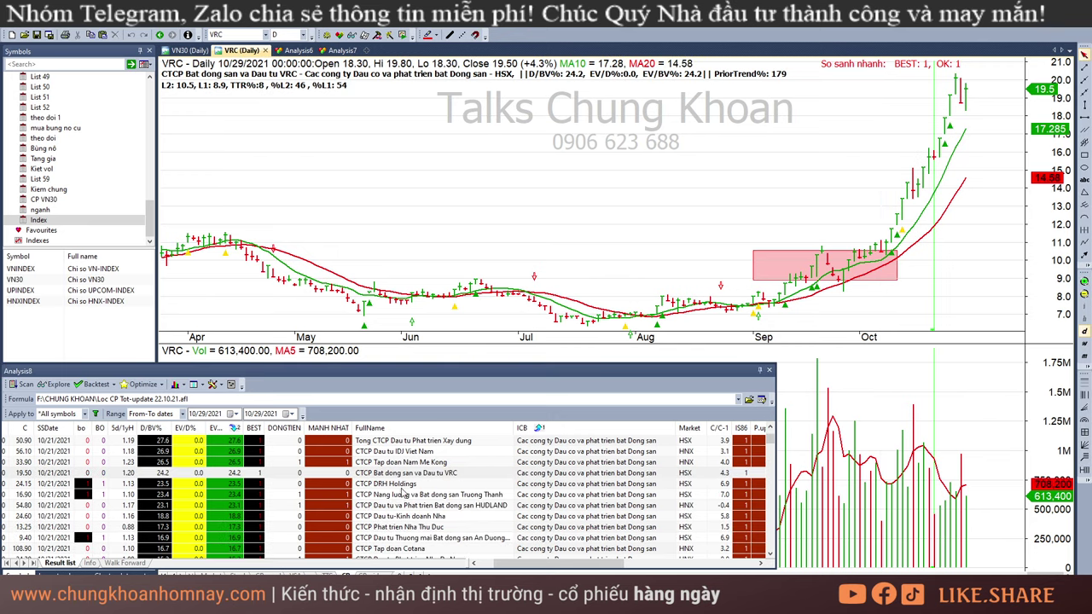
{"action": "left_click", "coordinate": [402, 484]}
{"action": "mouse_move", "coordinate": [810, 504]}
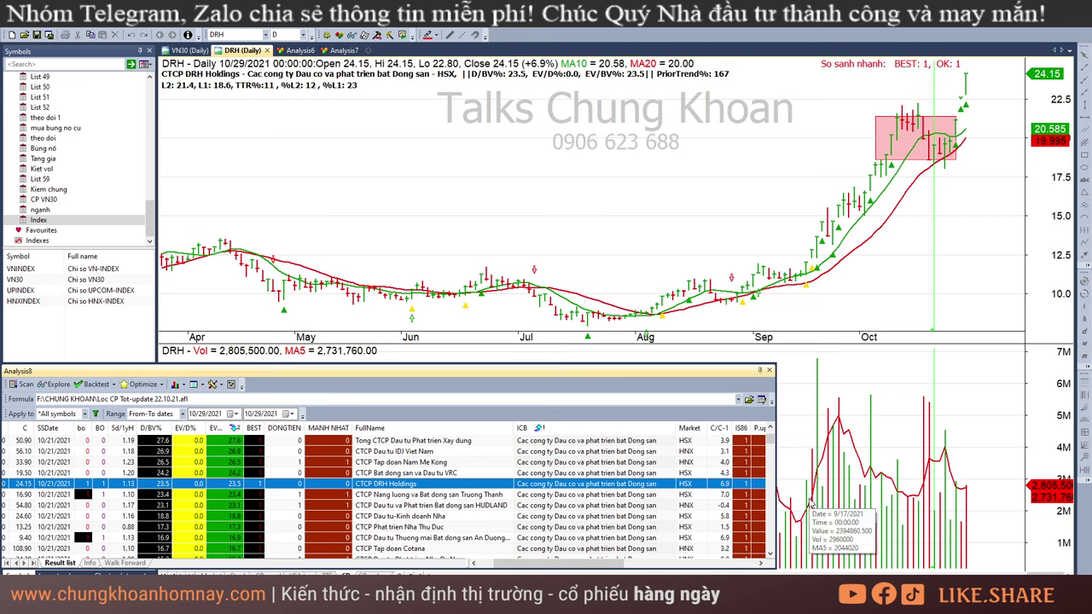
{"action": "left_click", "coordinate": [887, 209]}
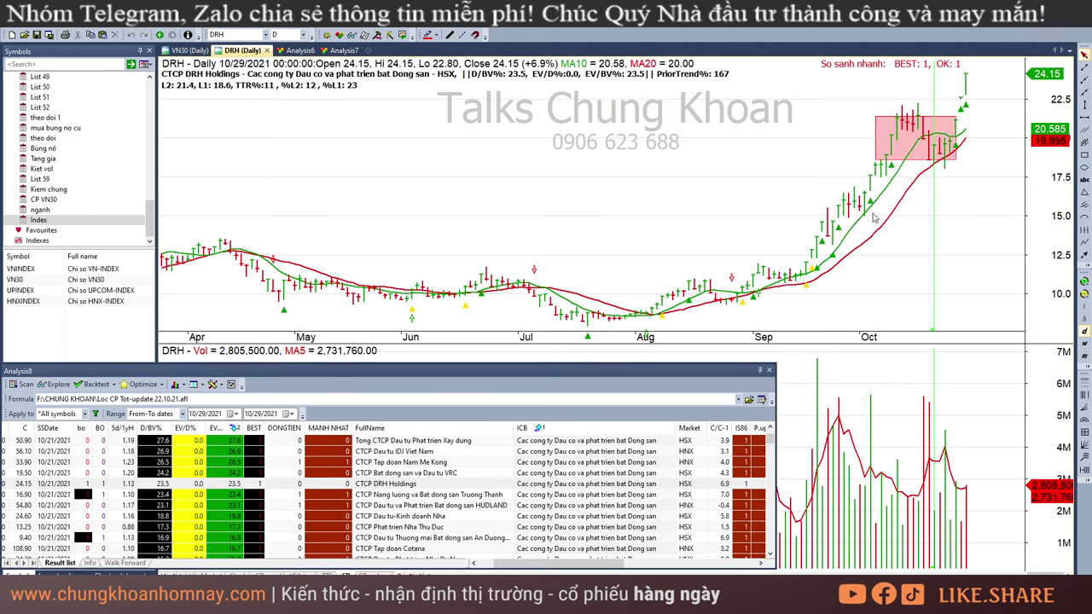
{"action": "left_click", "coordinate": [818, 247]}
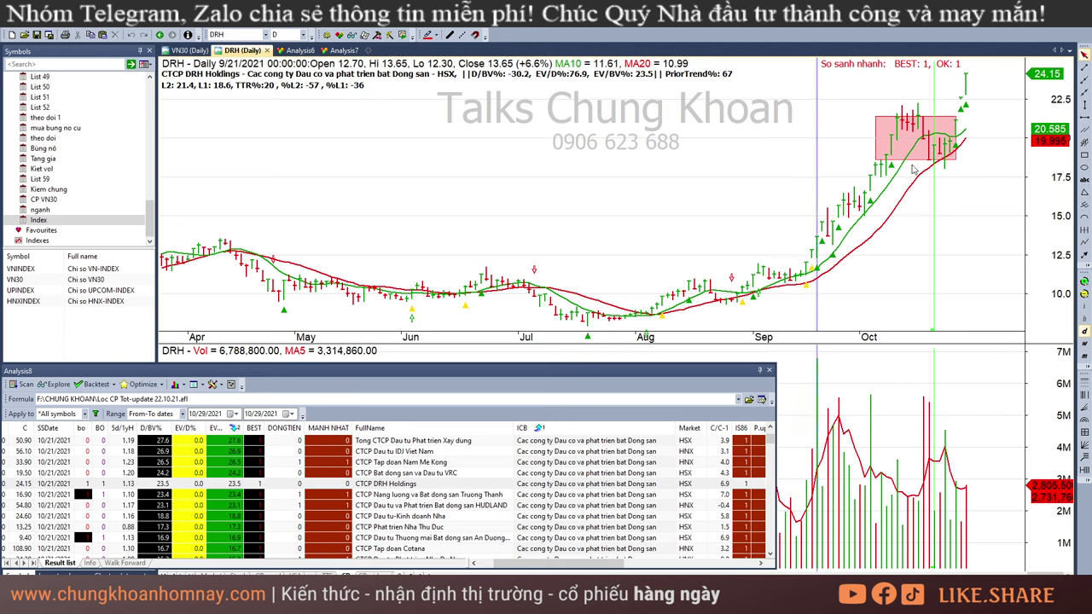
{"action": "left_click", "coordinate": [896, 187]}
{"action": "left_click", "coordinate": [917, 186]}
{"action": "left_click", "coordinate": [924, 189]}
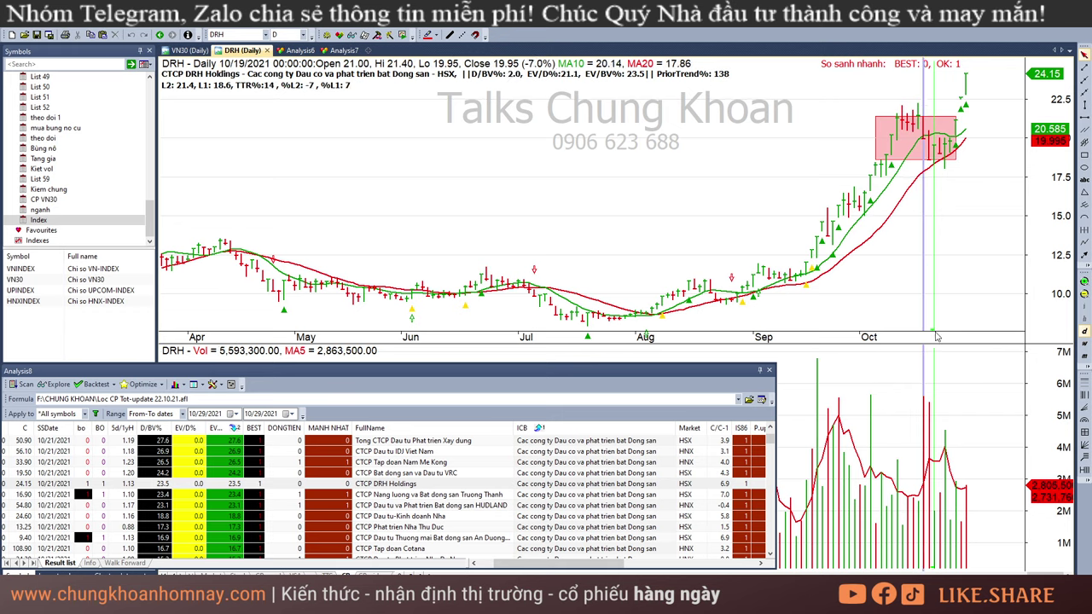
{"action": "mouse_move", "coordinate": [936, 184]}
{"action": "left_mouse_down"}
{"action": "mouse_move", "coordinate": [915, 186]}
{"action": "mouse_move", "coordinate": [937, 187]}
{"action": "left_mouse_up"}
{"action": "left_click", "coordinate": [937, 184]}
{"action": "left_click", "coordinate": [955, 193]}
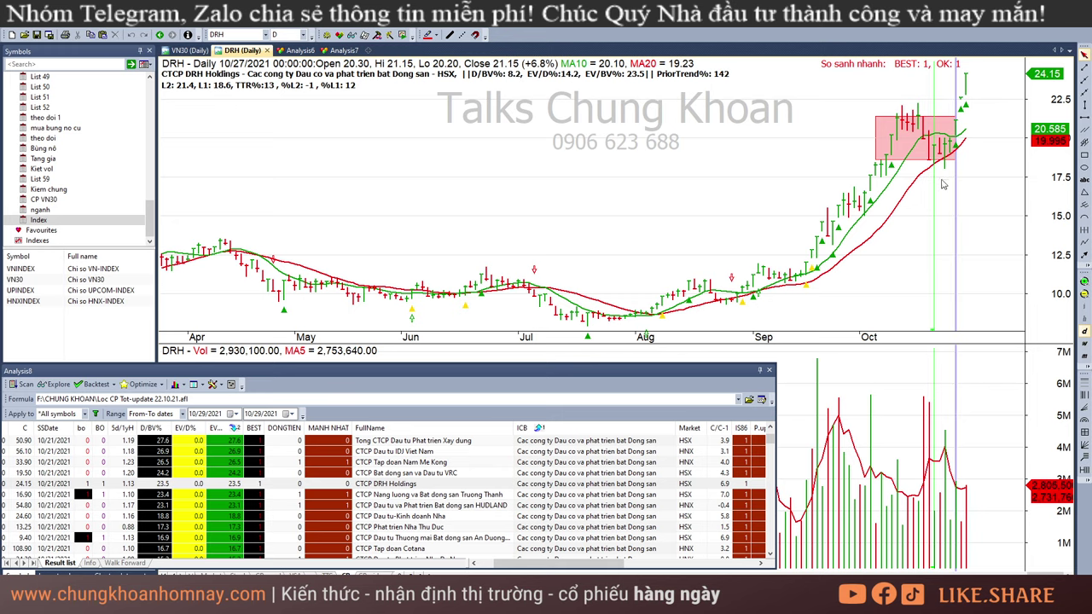
{"action": "left_click", "coordinate": [944, 178]}
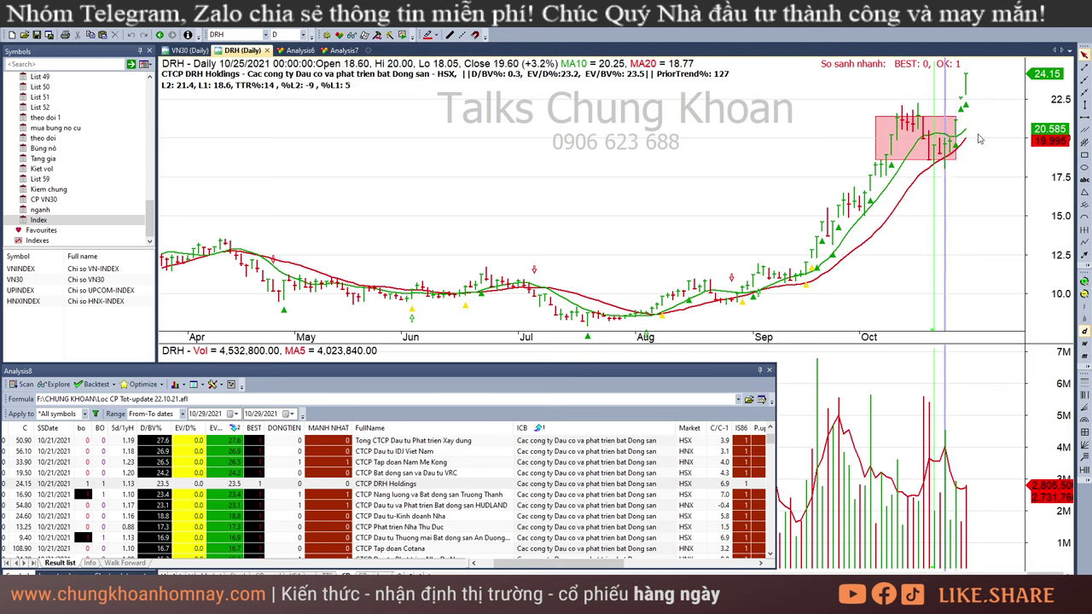
Review the charts of the next real-estate stocks in the results, from TEG through HUDLAND and ITC to CSC.
{"action": "left_click", "coordinate": [466, 495]}
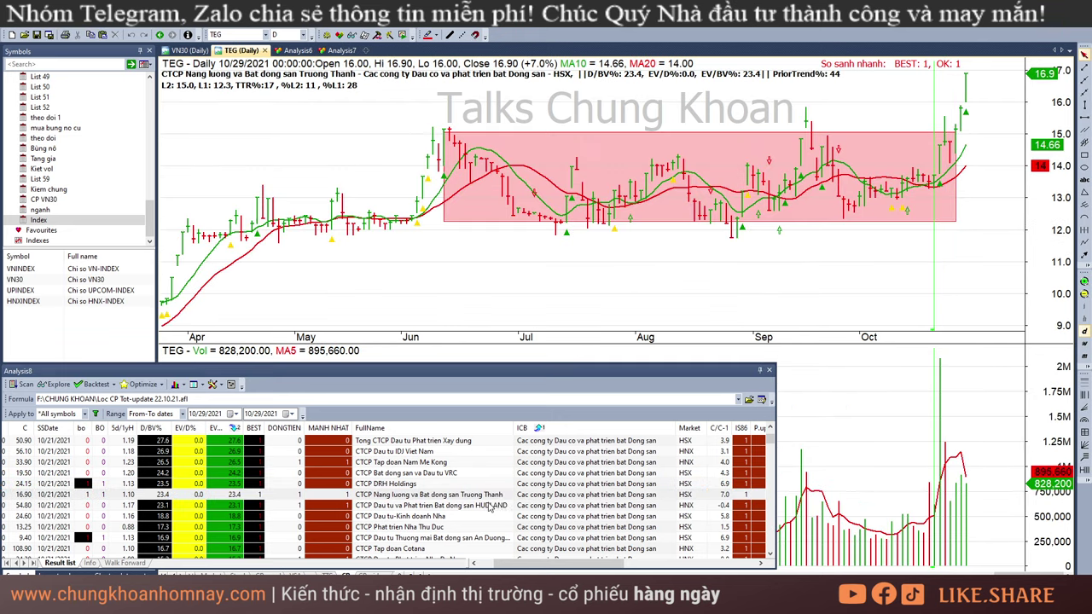
{"action": "left_click", "coordinate": [490, 506]}
{"action": "key", "text": "Down"}
{"action": "key", "text": "Down"}
{"action": "key", "text": "Up"}
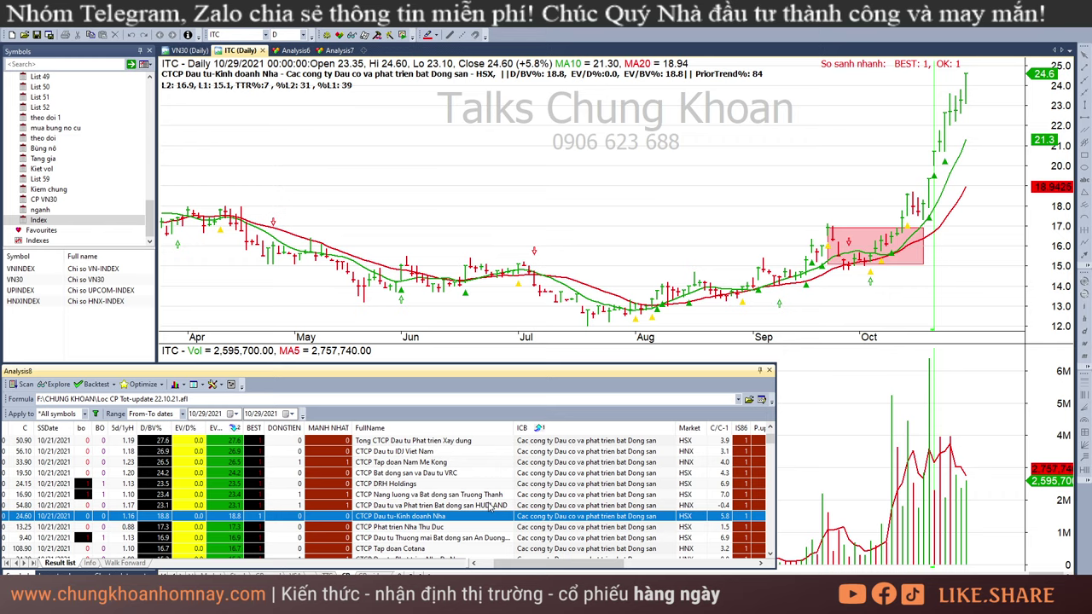
{"action": "key", "text": "Down"}
{"action": "key", "text": "Down"}
{"action": "key", "text": "Down"}
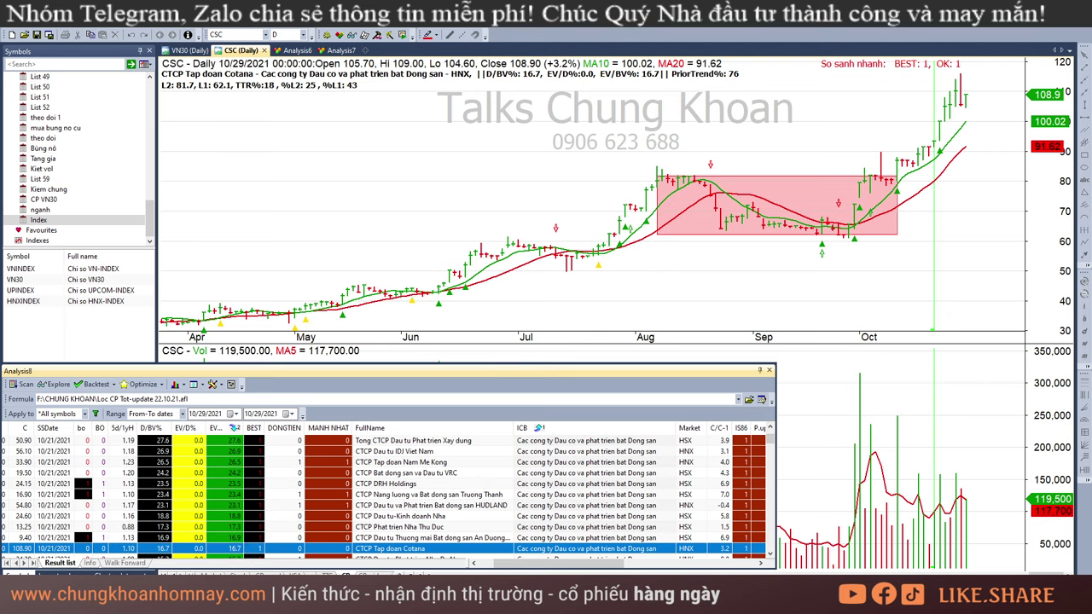
Compare the Excel sector table with the CSC chart in AmiBroker, including its 10/4/2021 moving averages, and return to Excel.
{"action": "key", "text": "alt+Tab"}
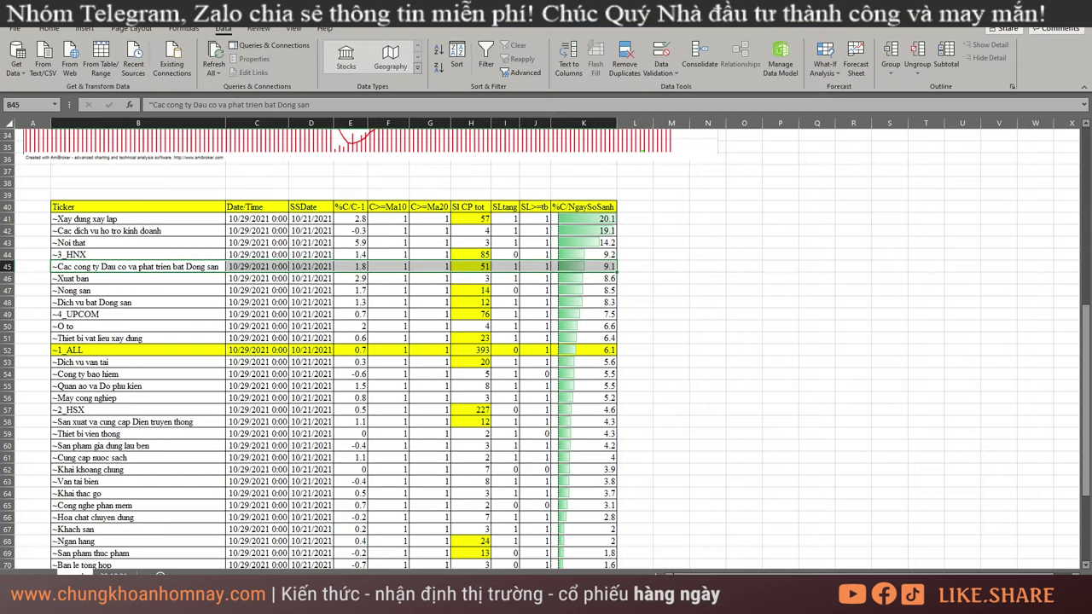
{"action": "left_click", "coordinate": [158, 570]}
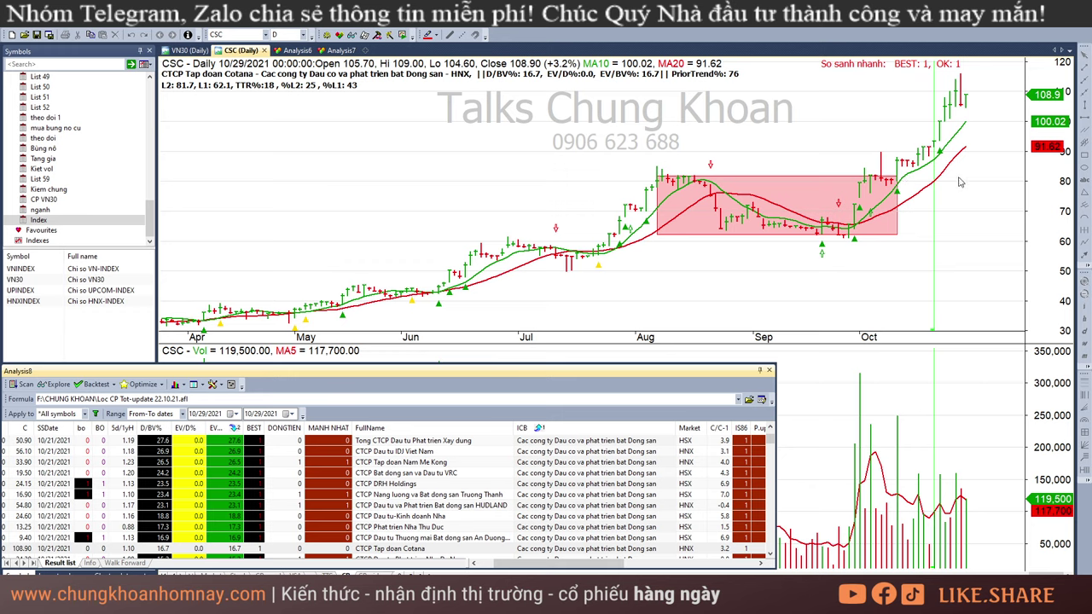
{"action": "mouse_move", "coordinate": [870, 206]}
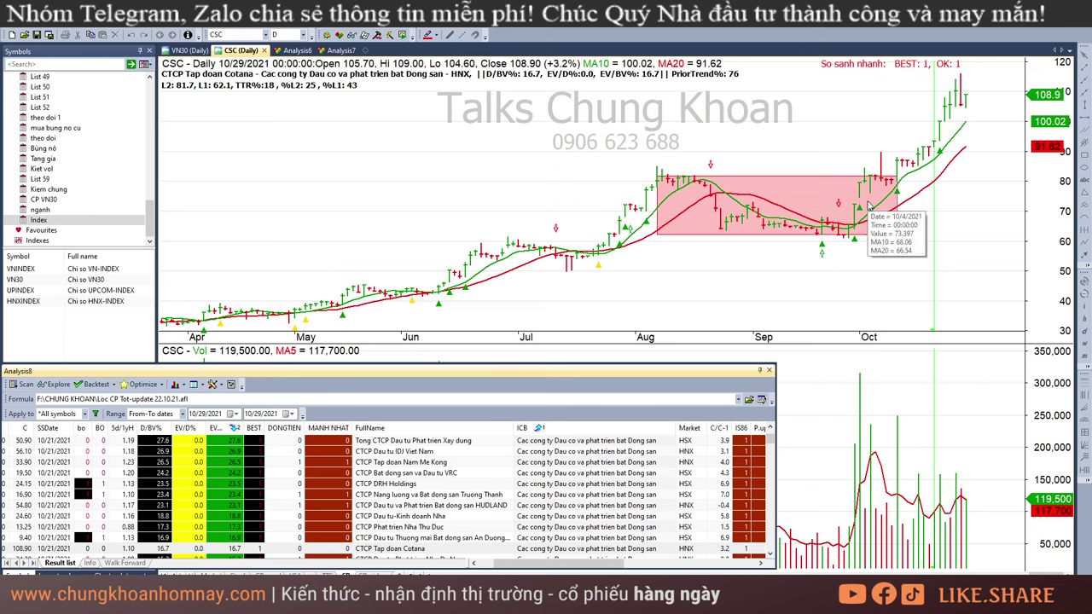
{"action": "mouse_move", "coordinate": [887, 273]}
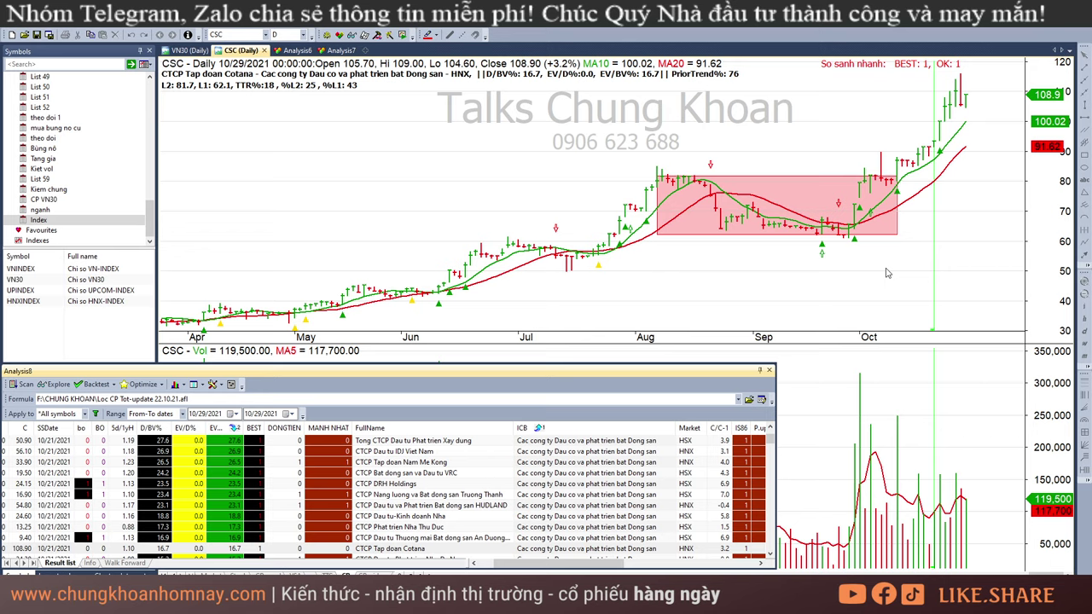
{"action": "key", "text": "alt+Tab"}
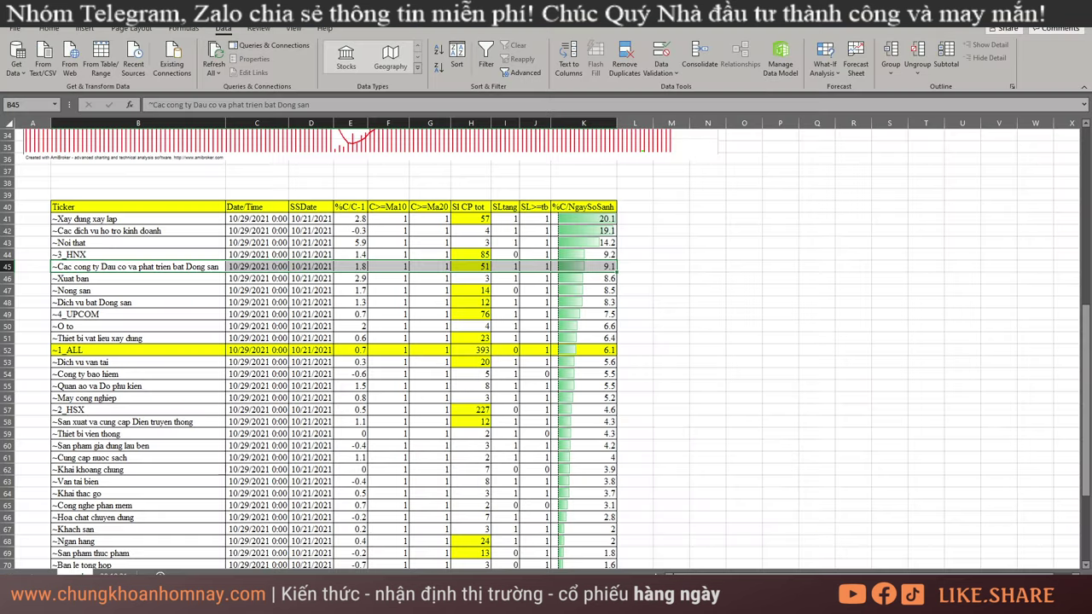
Highlight the sector rows above ~1_ALL and examine the stock sheet's signal columns CP bùng nổ, CP mạnh nhất, Vol "kiệt dần" and CP lên, kênh trên.
{"action": "left_click_drag", "start_coordinate": [128, 219], "coordinate": [569, 343]}
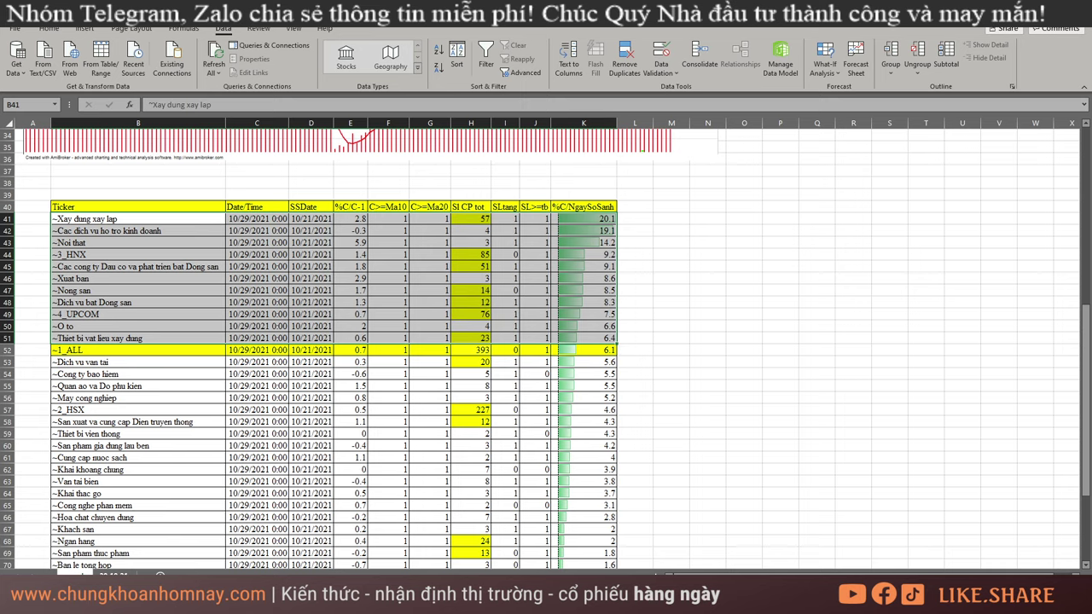
{"action": "left_click", "coordinate": [114, 573]}
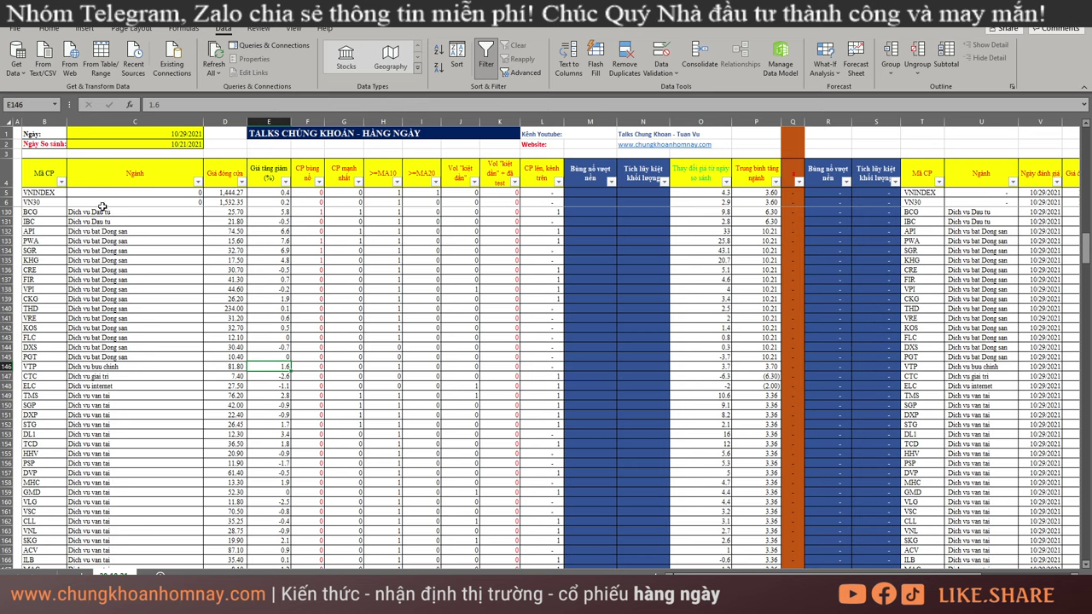
{"action": "left_click_drag", "start_coordinate": [307, 186], "coordinate": [344, 376]}
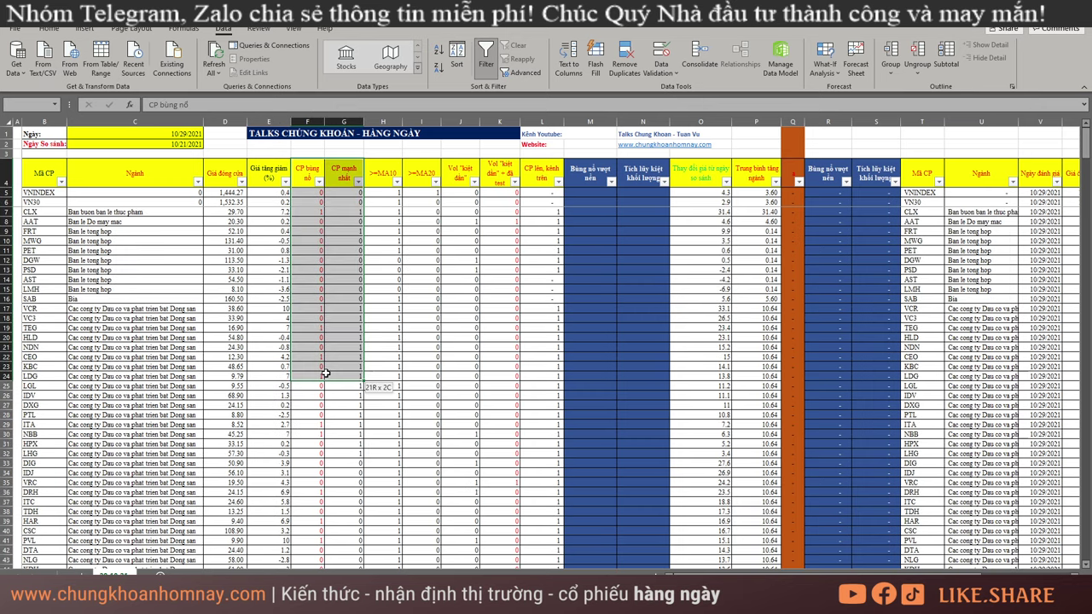
{"action": "left_click_drag", "start_coordinate": [305, 175], "coordinate": [320, 348]}
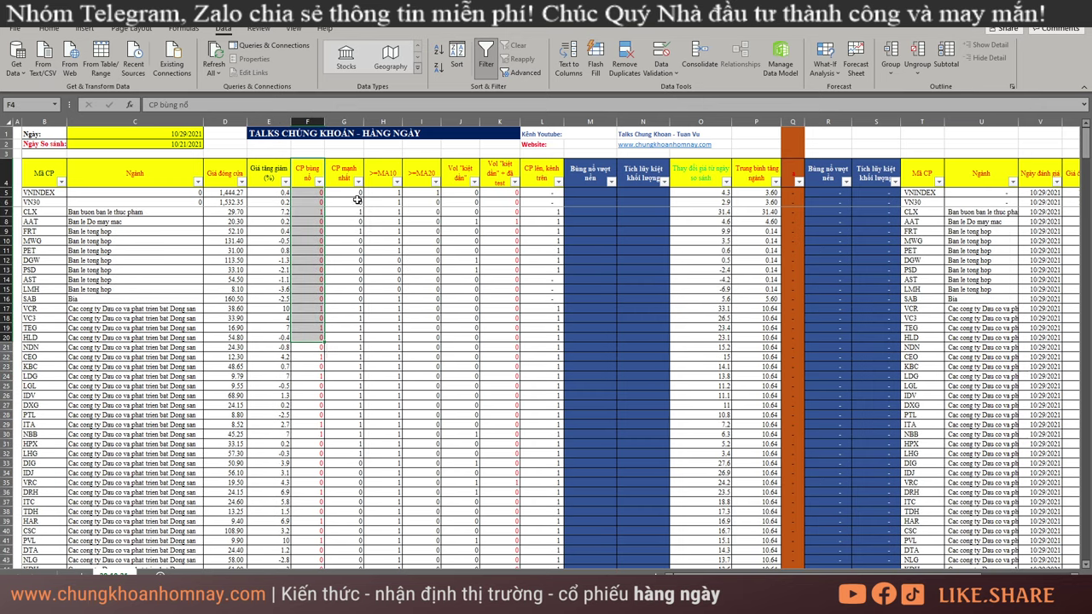
{"action": "left_click_drag", "start_coordinate": [345, 174], "coordinate": [365, 356]}
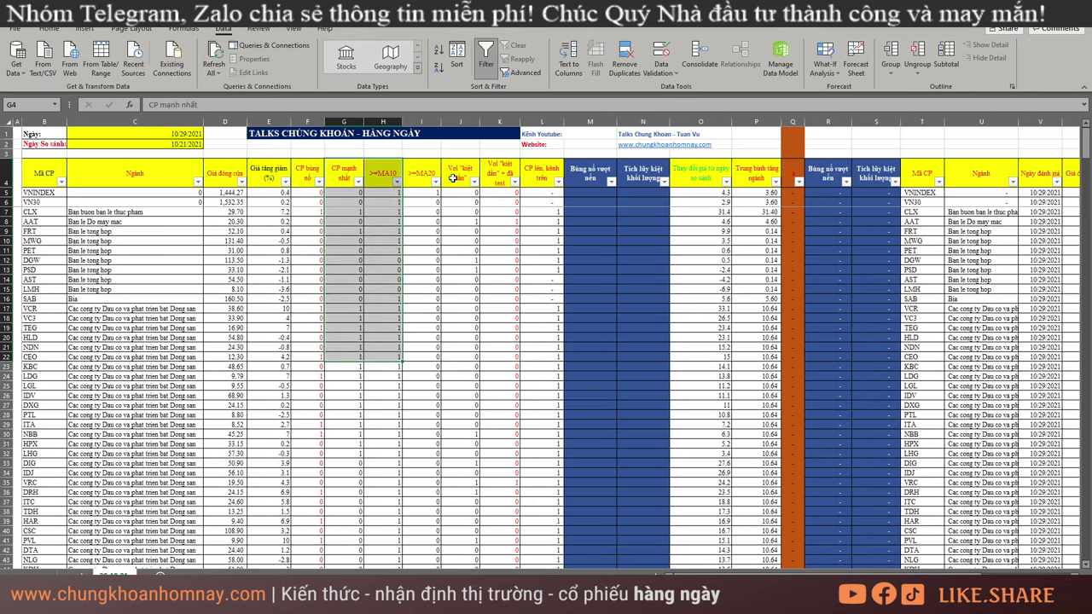
{"action": "left_click_drag", "start_coordinate": [452, 178], "coordinate": [472, 334]}
{"action": "left_click_drag", "start_coordinate": [540, 179], "coordinate": [543, 318]}
Examine the stock sheet's trading-plan columns, including Giá xem xét Mua, Chốt lời kỳ vọng, Cắt lỗ and the liquidation rule.
{"action": "left_click", "coordinate": [997, 232]}
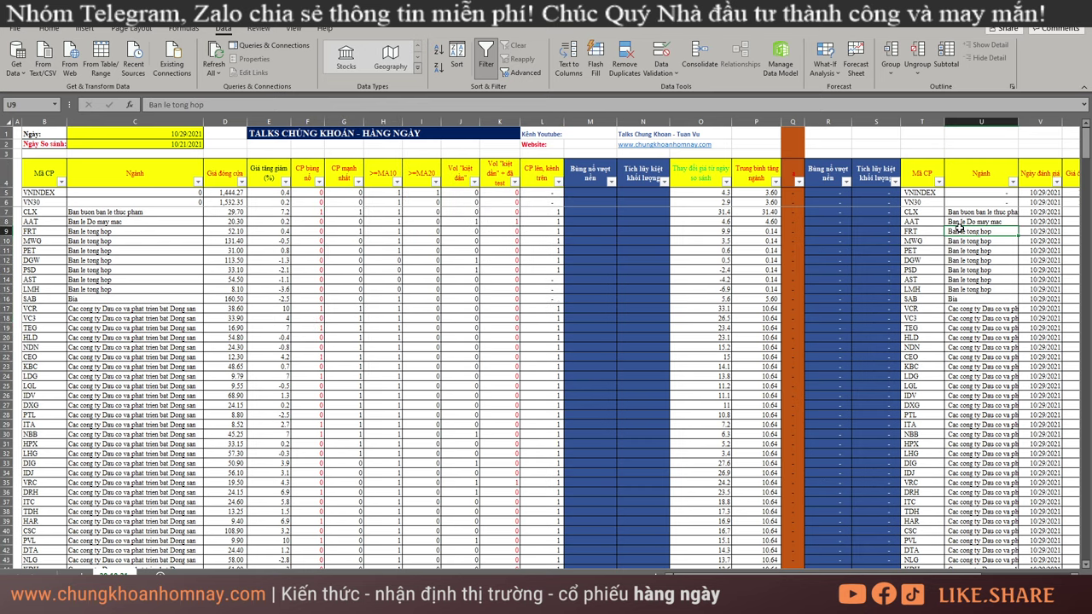
{"action": "scroll", "coordinate": [804, 565], "scroll_direction": "right", "scroll_amount": 5}
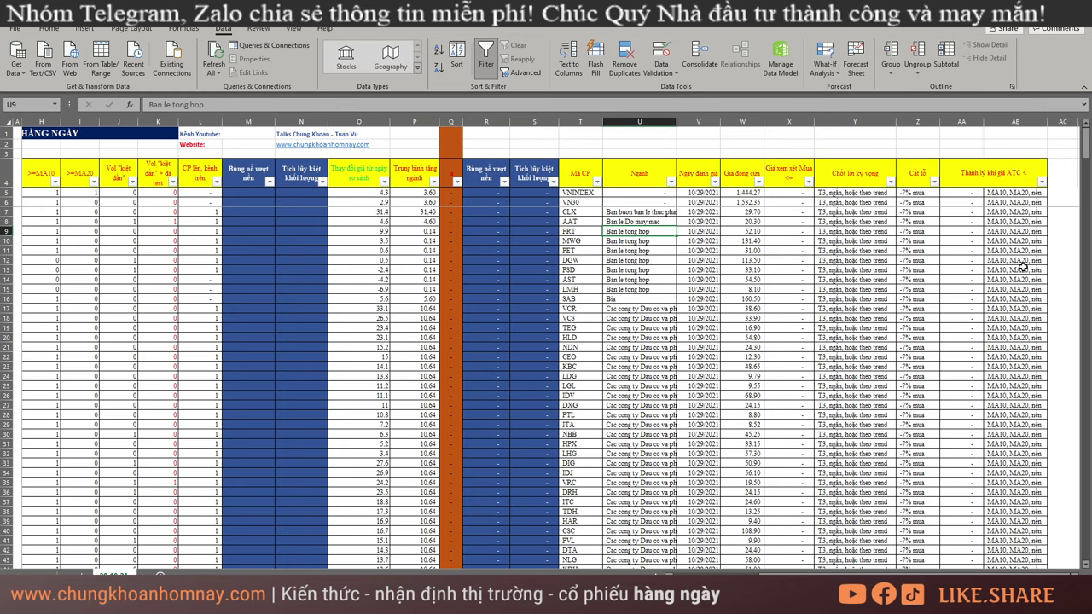
{"action": "scroll", "coordinate": [265, 525], "scroll_direction": "left", "scroll_amount": 5}
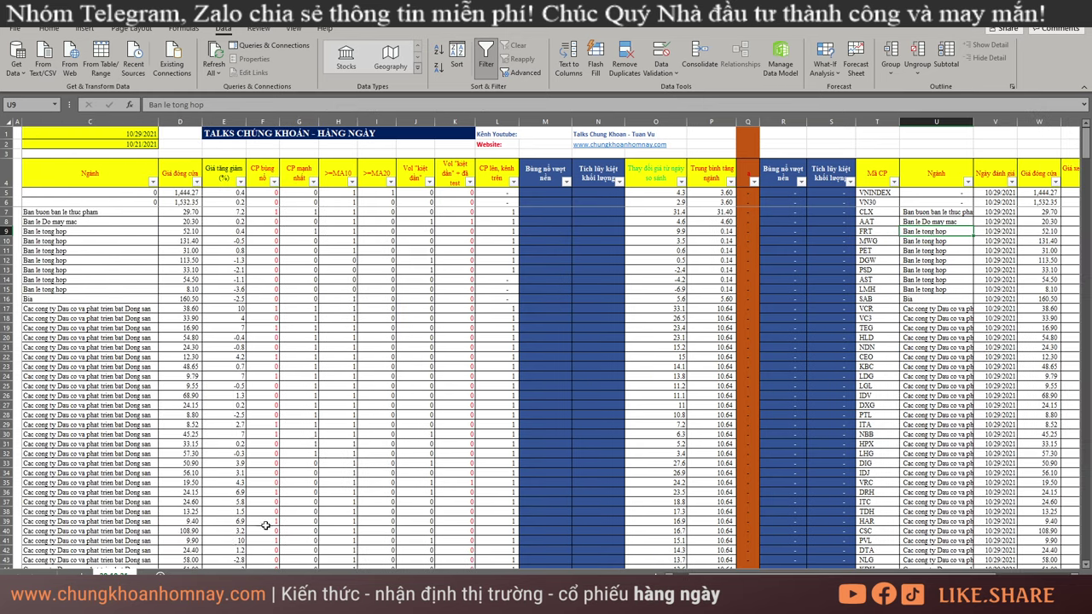
Switch to AmiBroker and examine the CSC chart's moving averages and its base from 8/6/2021 to 10/12/2021.
{"action": "key", "text": "alt+Tab"}
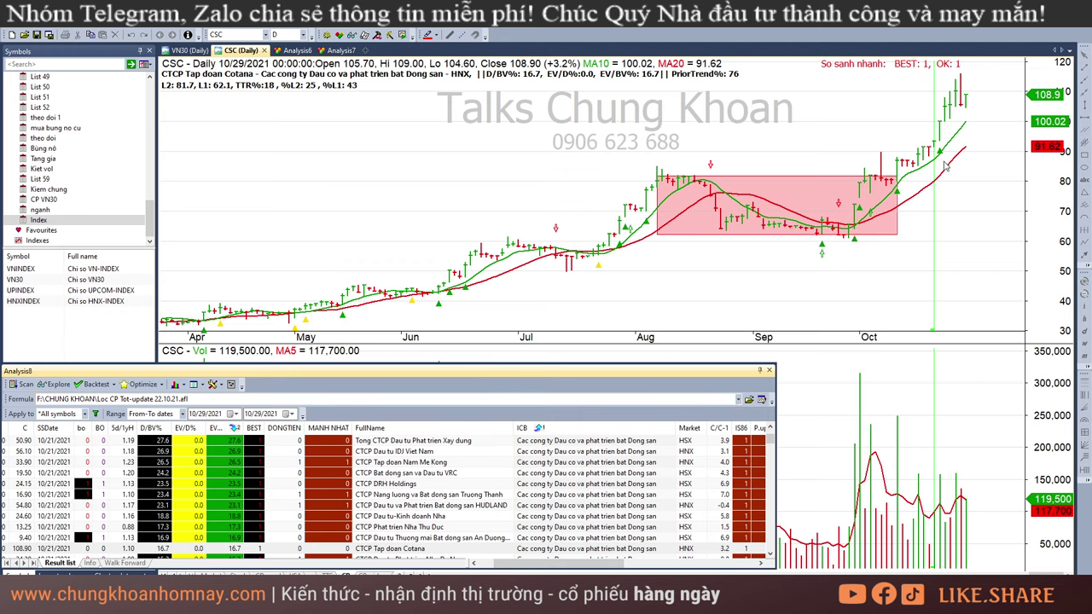
{"action": "mouse_move", "coordinate": [945, 166]}
{"action": "mouse_move", "coordinate": [827, 235]}
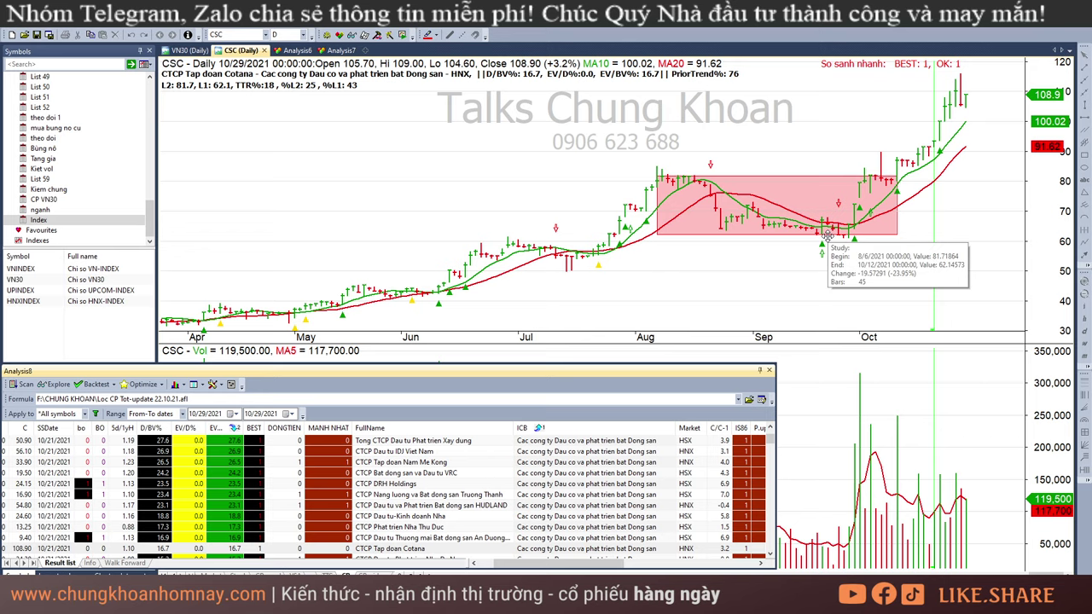
{"action": "mouse_move", "coordinate": [1027, 271]}
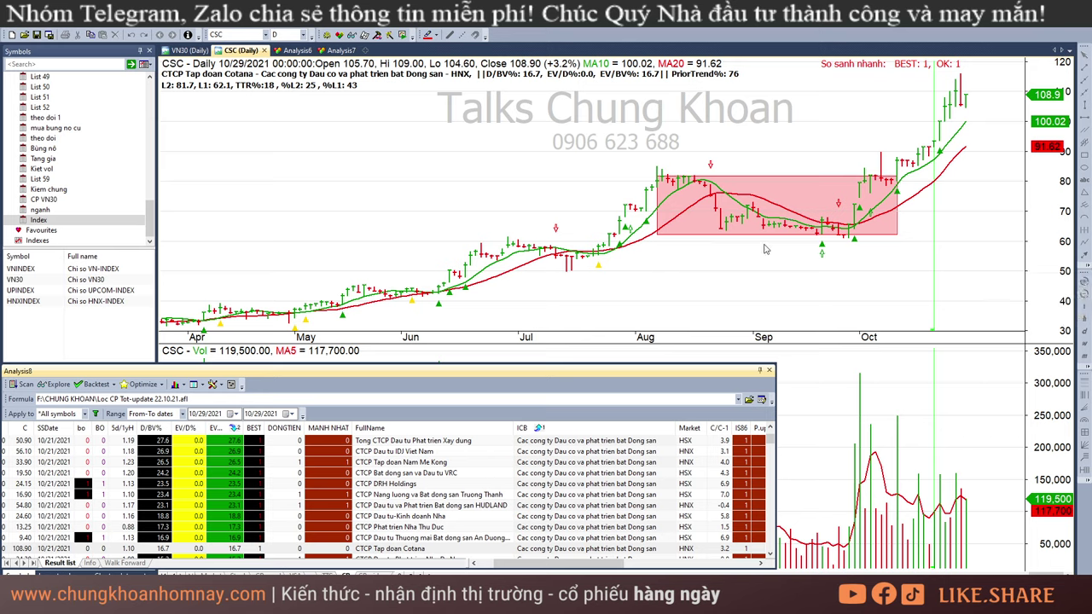
{"action": "mouse_move", "coordinate": [765, 249]}
Display the VNINDEX chart and draw an ellipse over the late-September to early-October bars.
{"action": "left_click", "coordinate": [26, 269]}
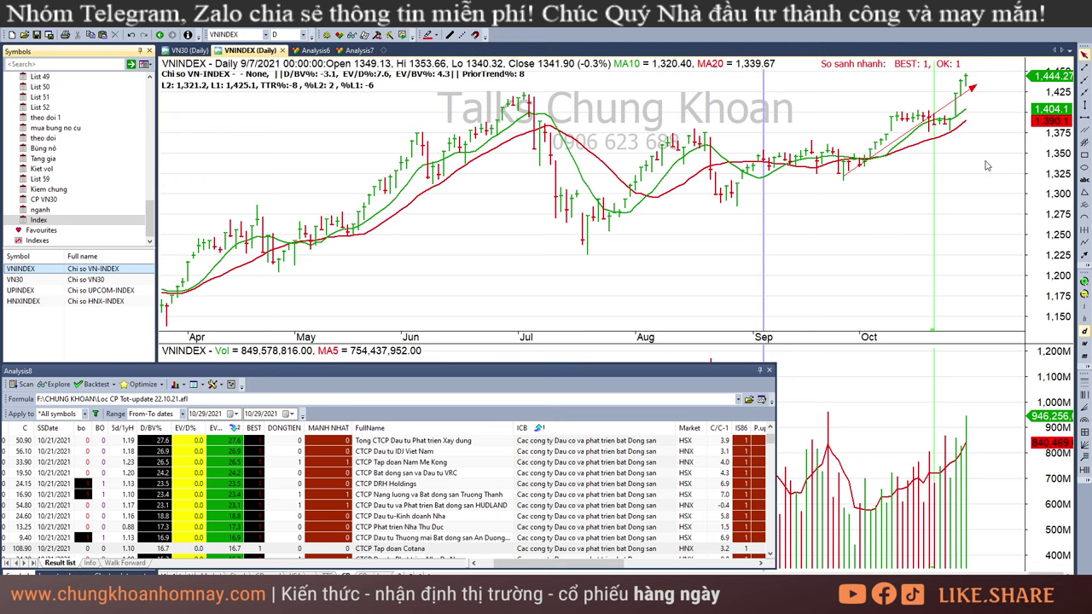
{"action": "left_click", "coordinate": [938, 199]}
{"action": "left_click", "coordinate": [1084, 167]}
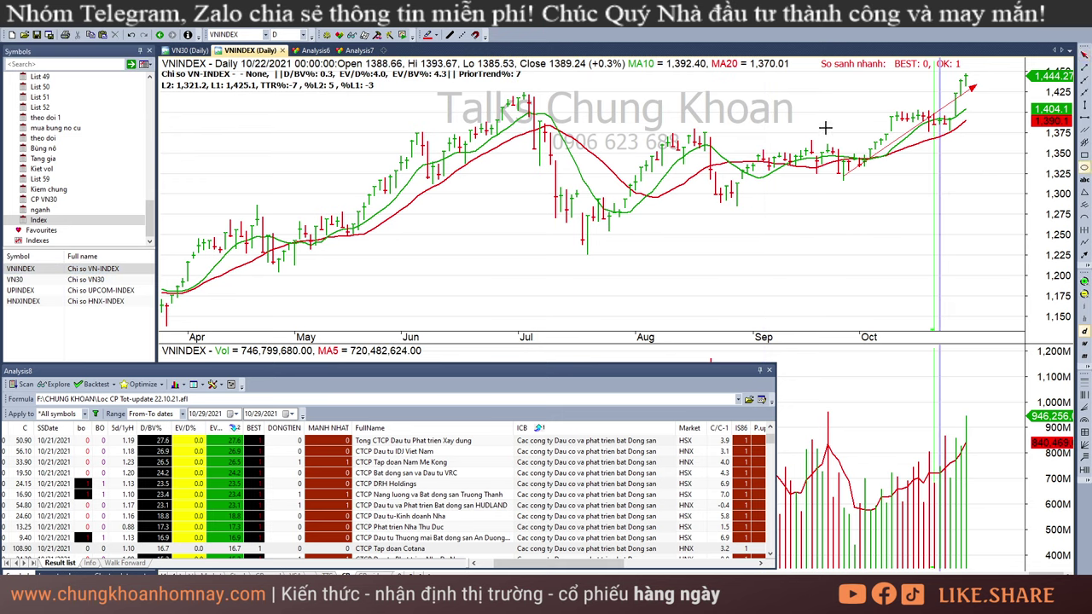
{"action": "left_click_drag", "start_coordinate": [829, 130], "coordinate": [890, 193]}
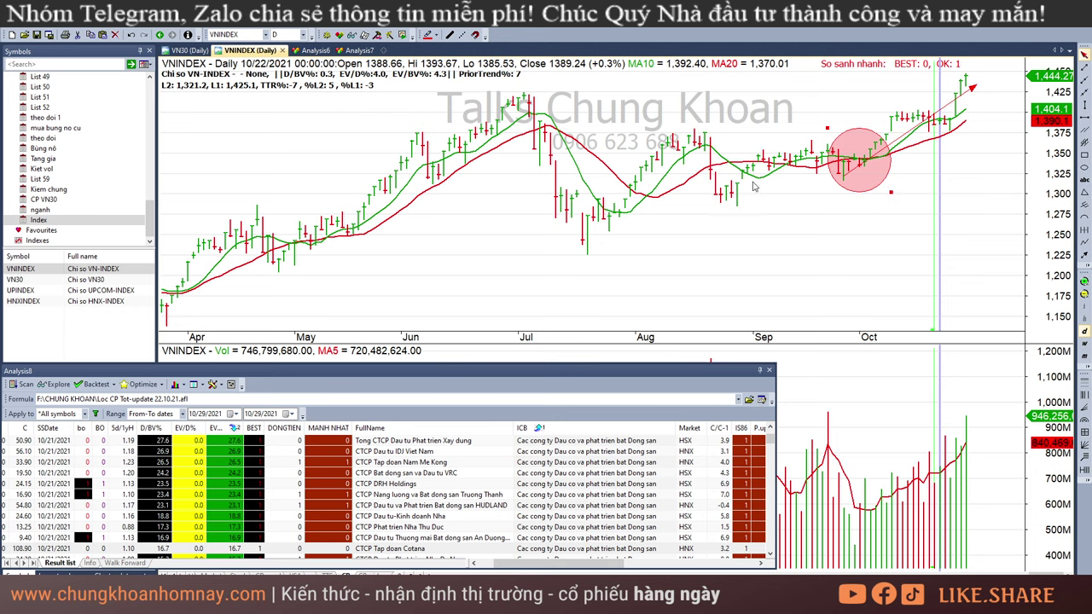
Inspect the VNINDEX bars from 8/24/2021 to 10/5/2021 and shift the ellipse slightly onto the early-October breakout.
{"action": "left_click", "coordinate": [728, 213]}
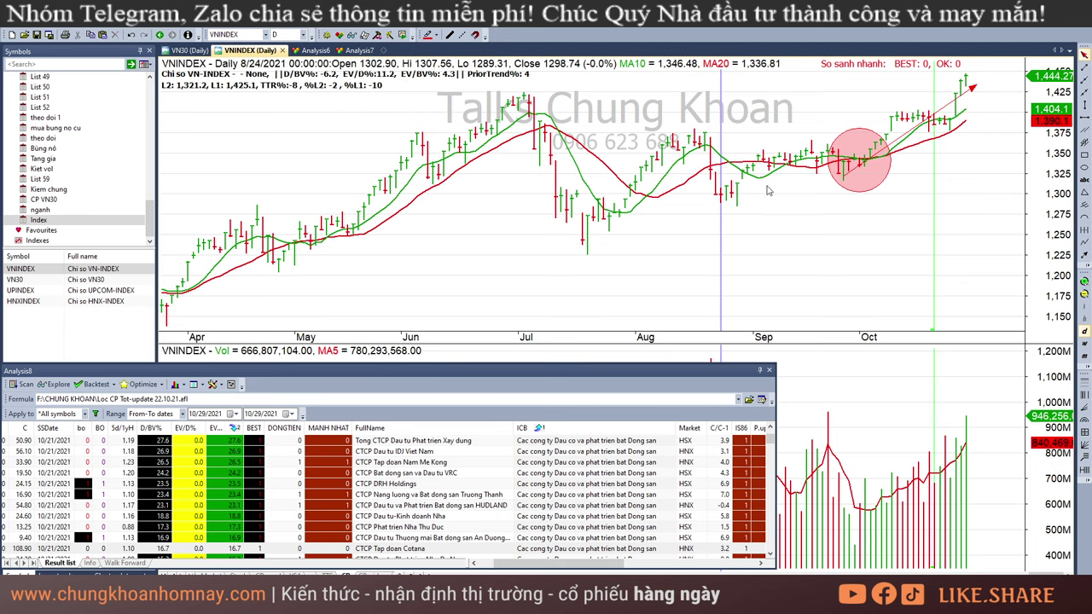
{"action": "left_click_drag", "start_coordinate": [763, 175], "coordinate": [872, 220]}
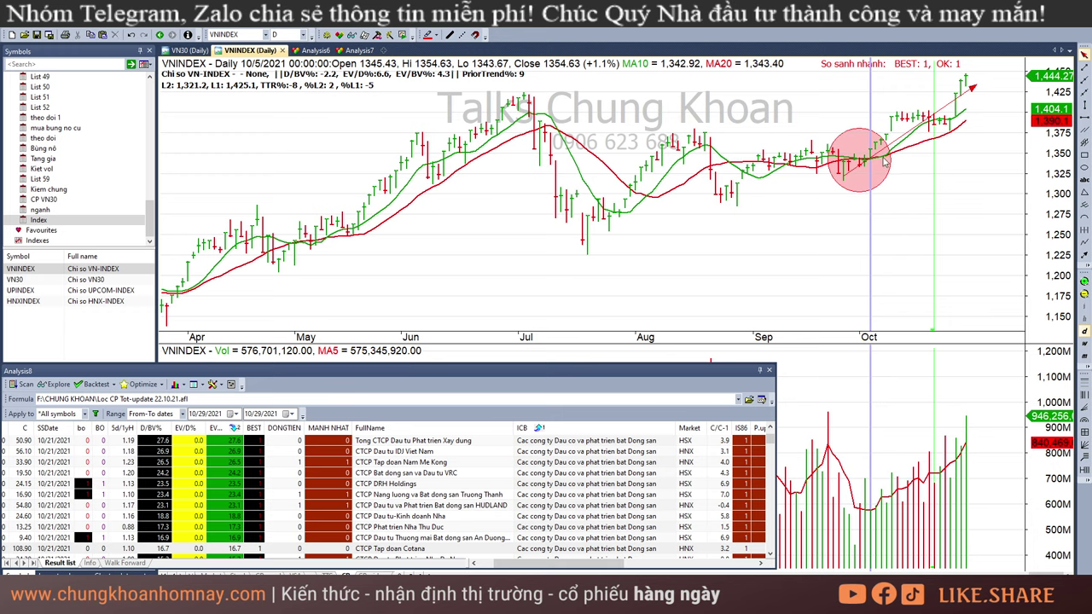
{"action": "left_click_drag", "start_coordinate": [859, 127], "coordinate": [871, 118]}
Add the text label "Mua" just below the ellipse on the VNINDEX chart.
{"action": "left_click", "coordinate": [920, 200]}
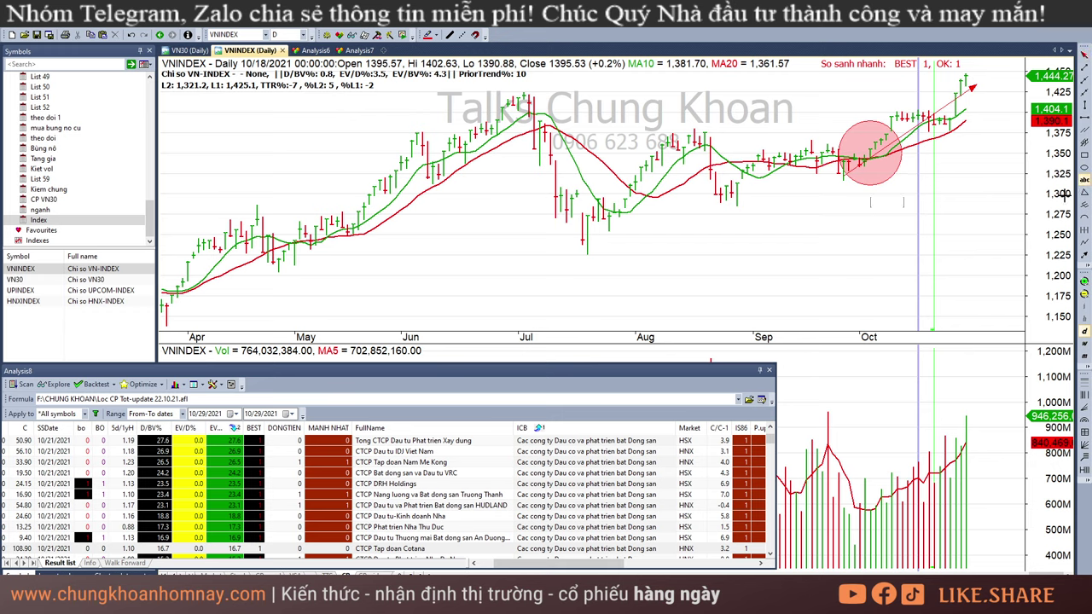
{"action": "type", "text": "Mua"}
{"action": "left_click", "coordinate": [855, 249]}
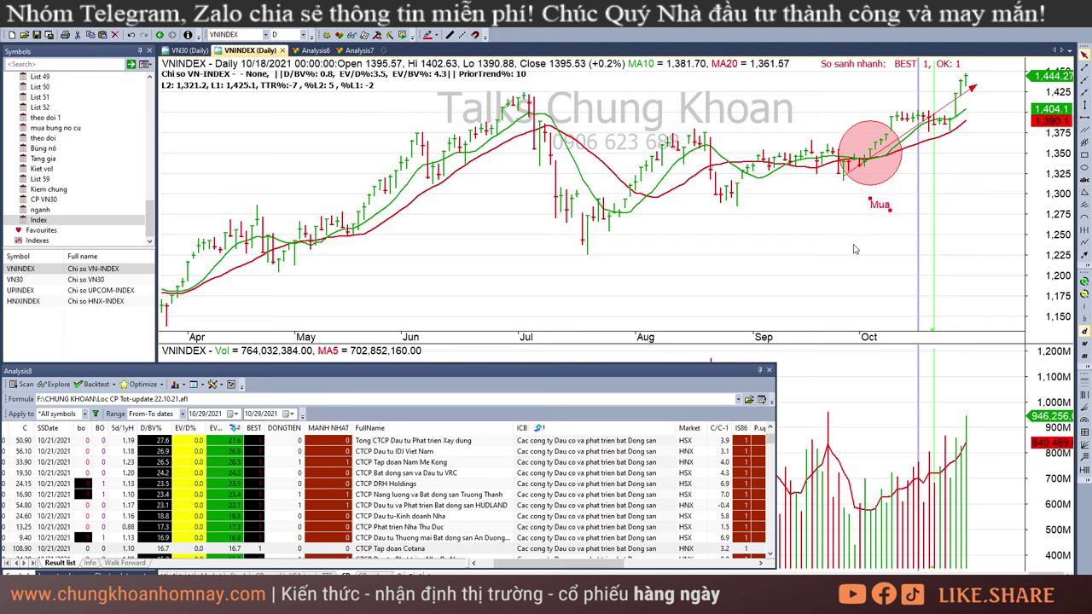
{"action": "left_click_drag", "start_coordinate": [880, 205], "coordinate": [880, 198]}
Inspect the VNINDEX daily bars of 10/25/2021 and 10/29/2021 against the moving averages.
{"action": "left_click", "coordinate": [949, 162]}
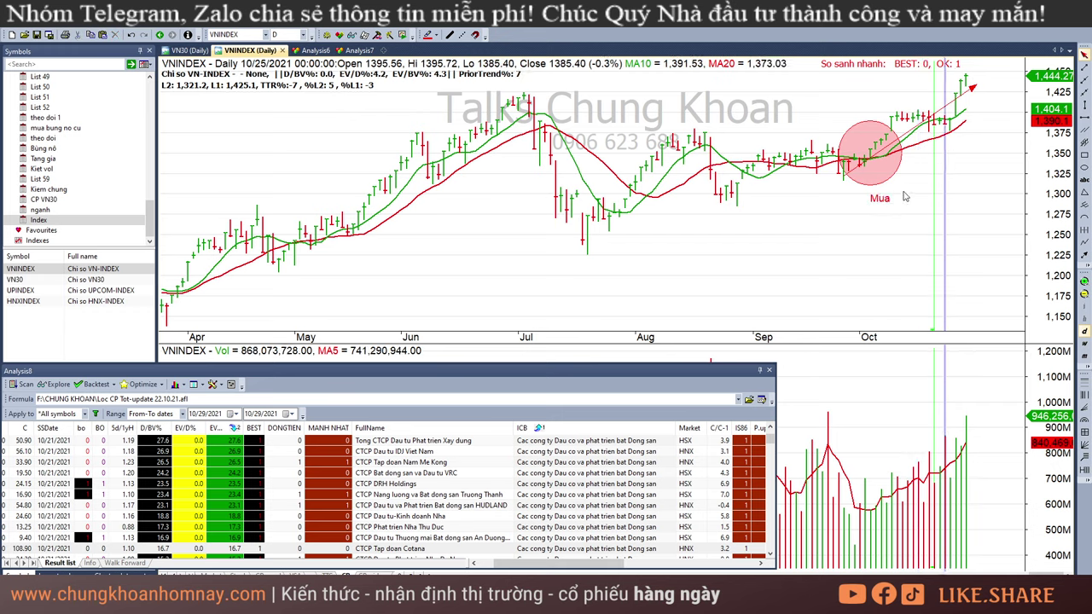
{"action": "left_click_drag", "start_coordinate": [904, 196], "coordinate": [968, 160]}
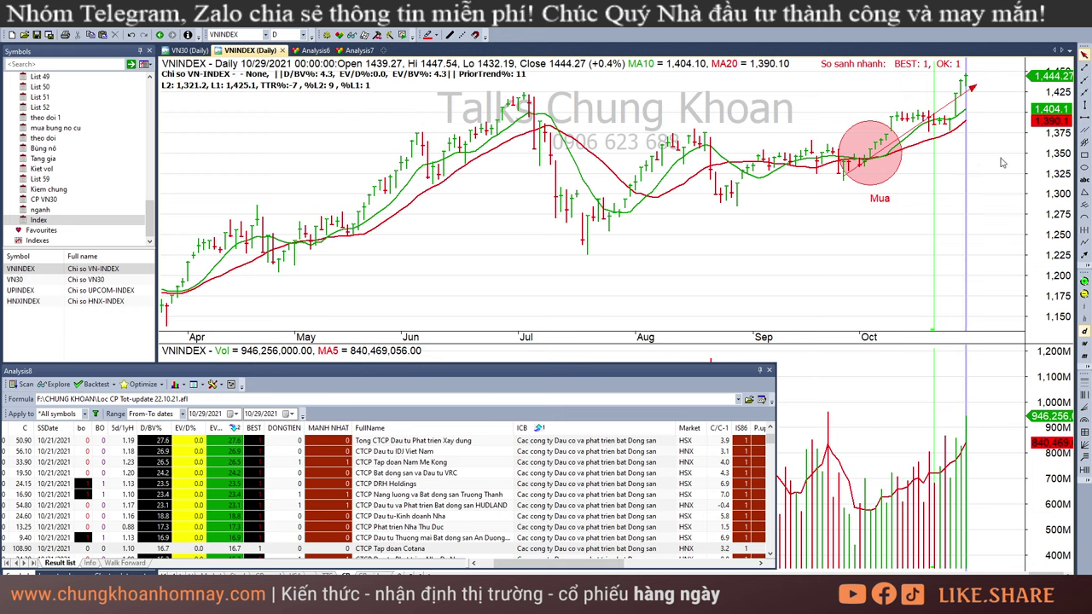
{"action": "left_click", "coordinate": [986, 163]}
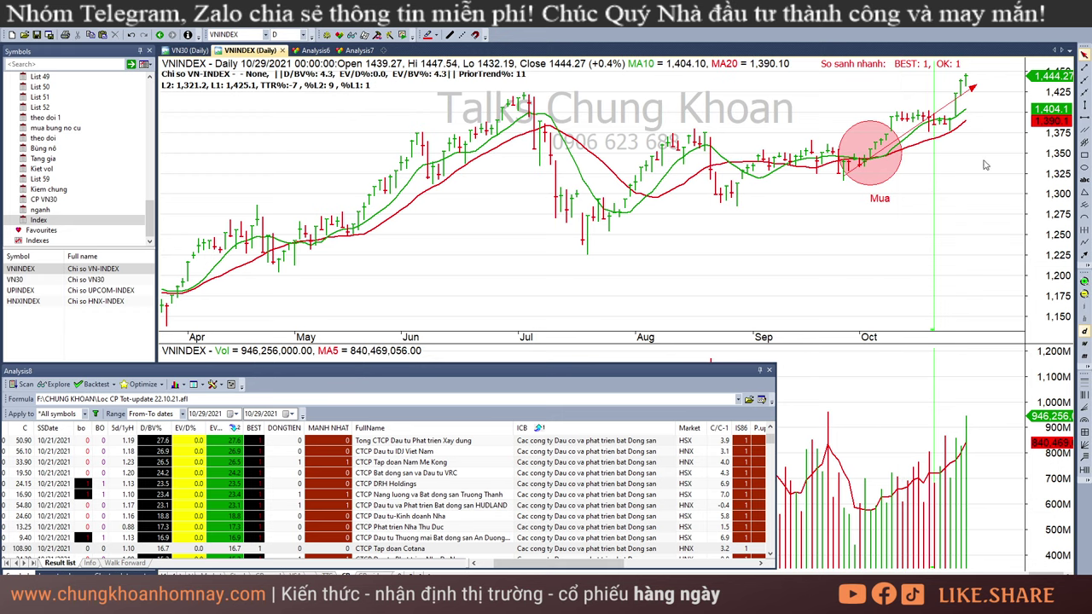
{"action": "left_click", "coordinate": [969, 107]}
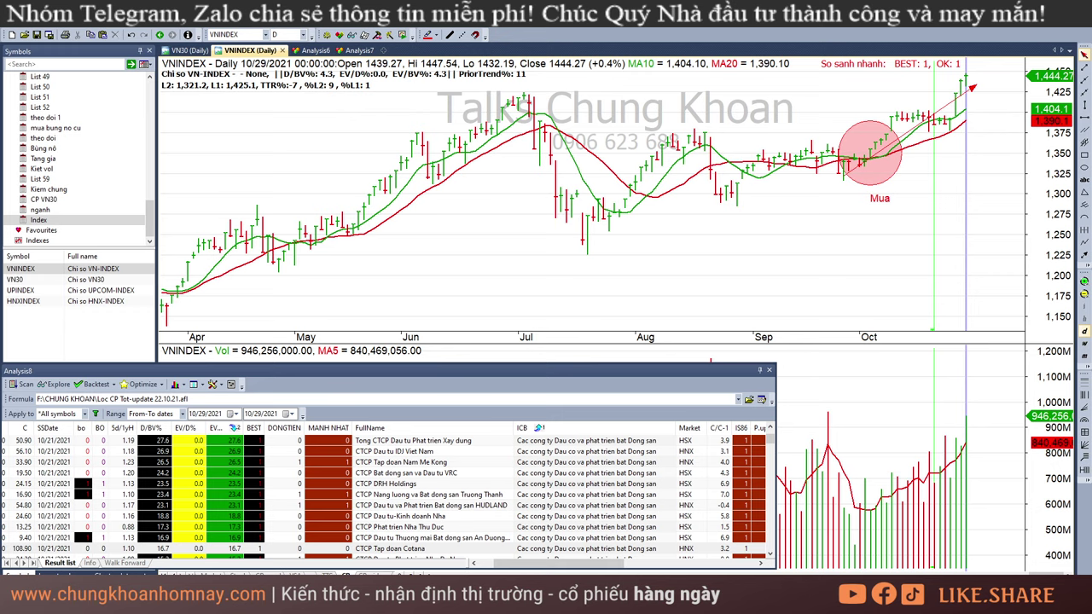
Return to Excel and filter the second Bùng nổ vượt nền column, before Mã CP, to show only the value 1.
{"action": "key", "text": "alt+Tab"}
{"action": "left_click", "coordinate": [773, 268]}
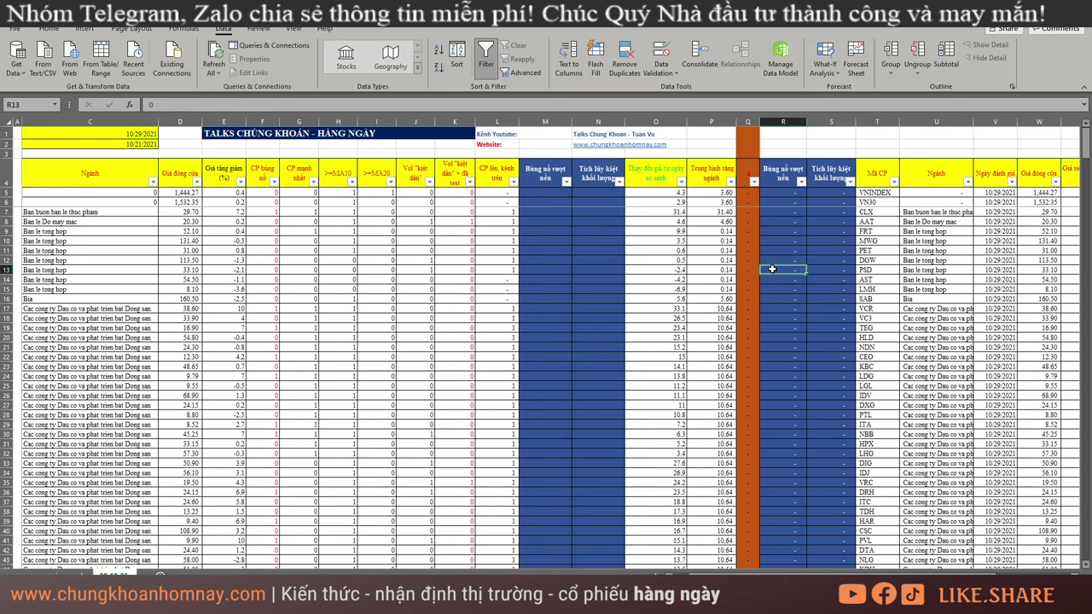
{"action": "left_click", "coordinate": [769, 212]}
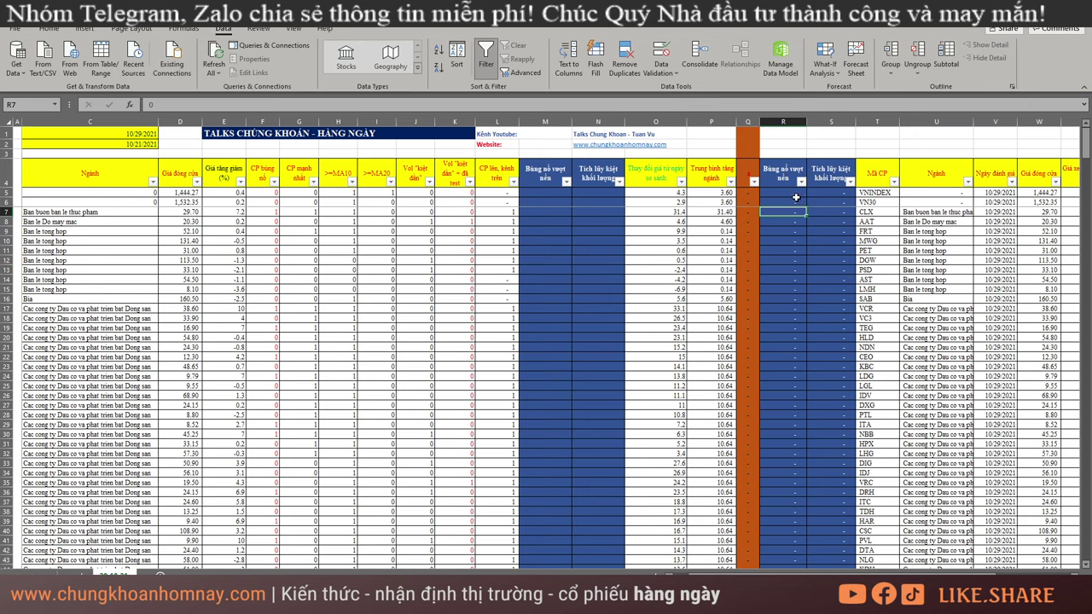
{"action": "left_click", "coordinate": [801, 182]}
{"action": "left_click", "coordinate": [701, 317]}
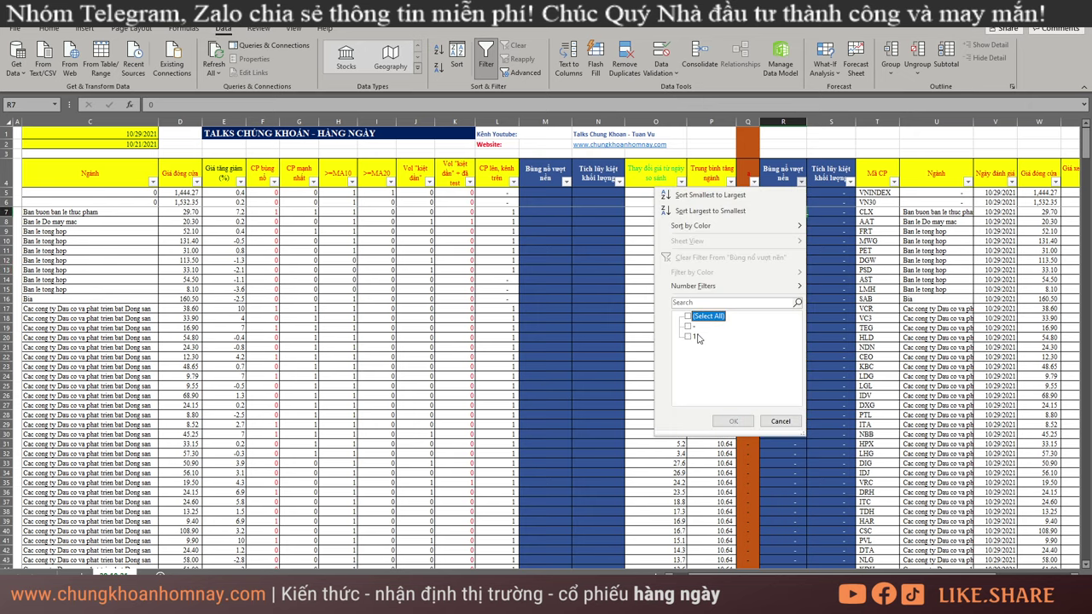
{"action": "left_click", "coordinate": [693, 336]}
{"action": "left_click", "coordinate": [737, 421]}
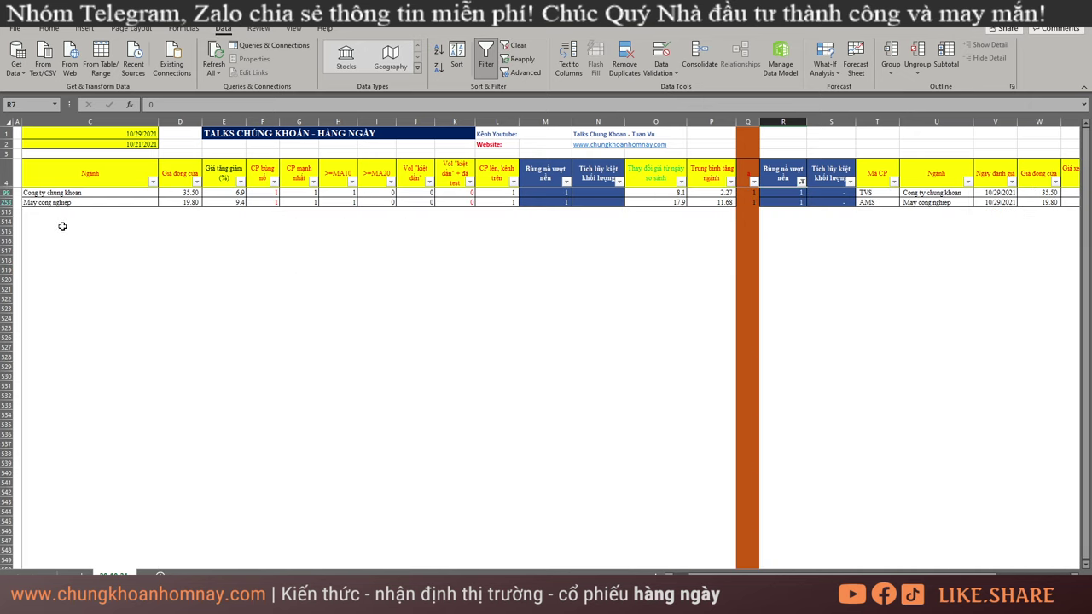
Switch to AmiBroker and display the chart of the filtered stock TVS.
{"action": "left_click", "coordinate": [868, 202]}
{"action": "key", "text": "alt+Tab"}
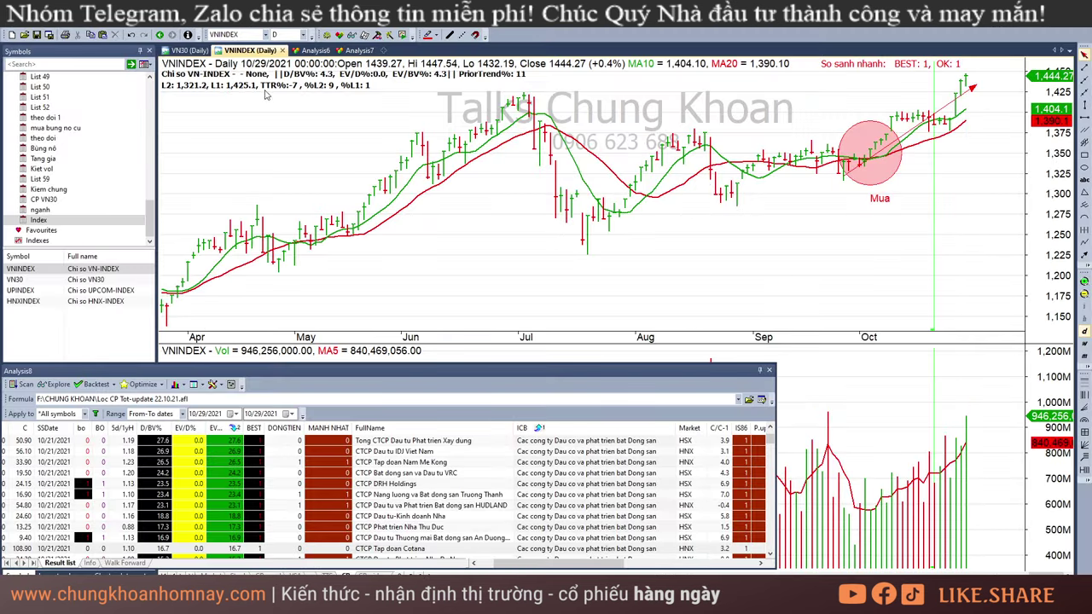
{"action": "left_click", "coordinate": [247, 36]}
{"action": "type", "text": "tvs"}
{"action": "key", "text": "Return"}
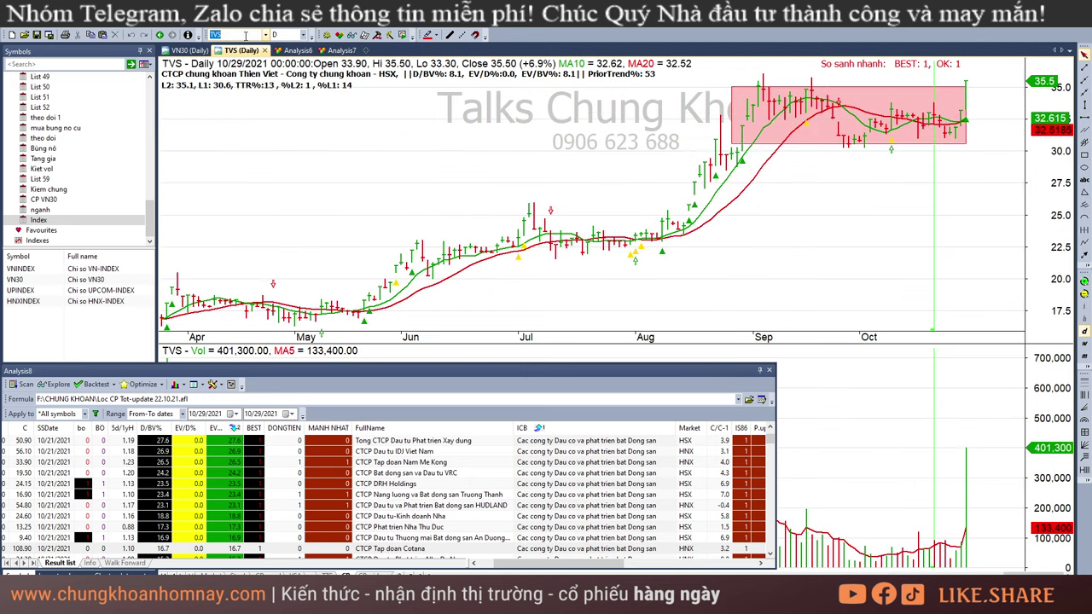
Inspect the TVS daily bars of 10/8/2021, 10/21/2021 and 10/29/2021 to compare the price base with the breakout volume.
{"action": "left_click", "coordinate": [960, 158]}
{"action": "left_click", "coordinate": [887, 191]}
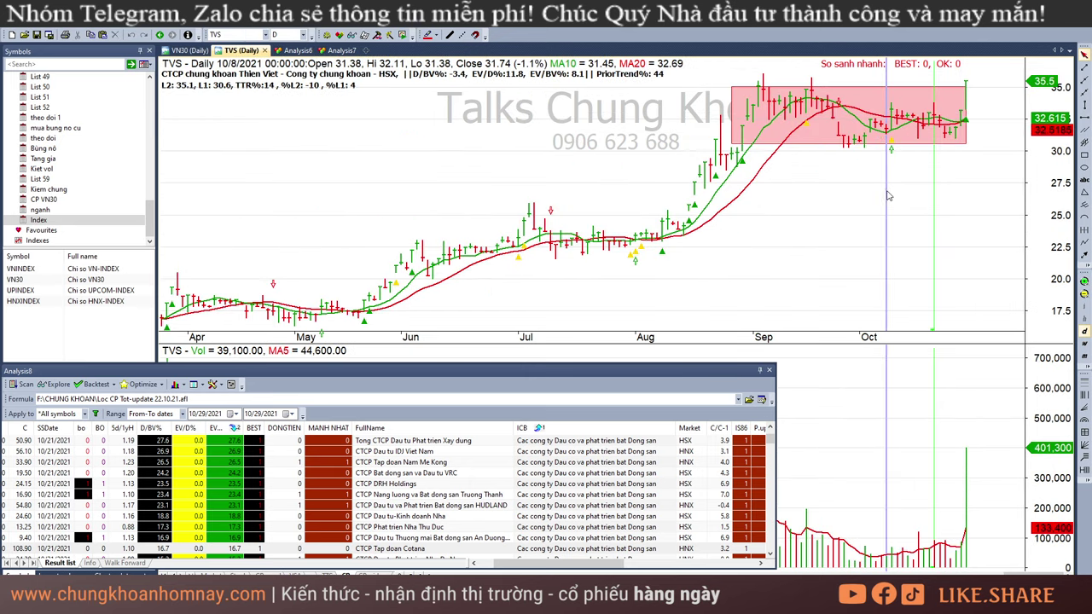
{"action": "left_click", "coordinate": [849, 165]}
{"action": "left_click", "coordinate": [934, 175]}
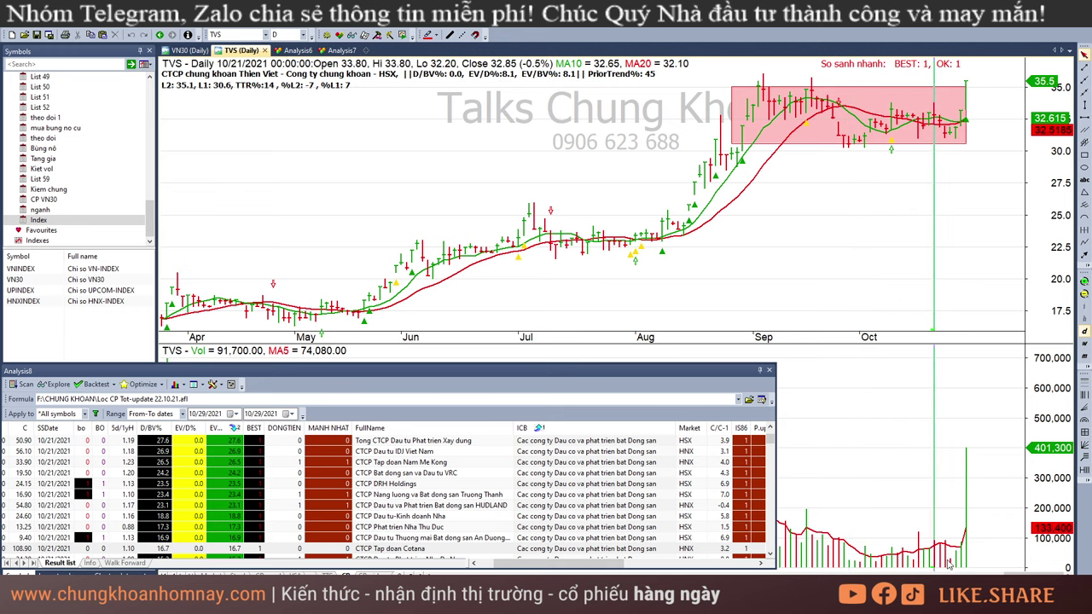
{"action": "left_click_drag", "start_coordinate": [948, 565], "coordinate": [967, 500]}
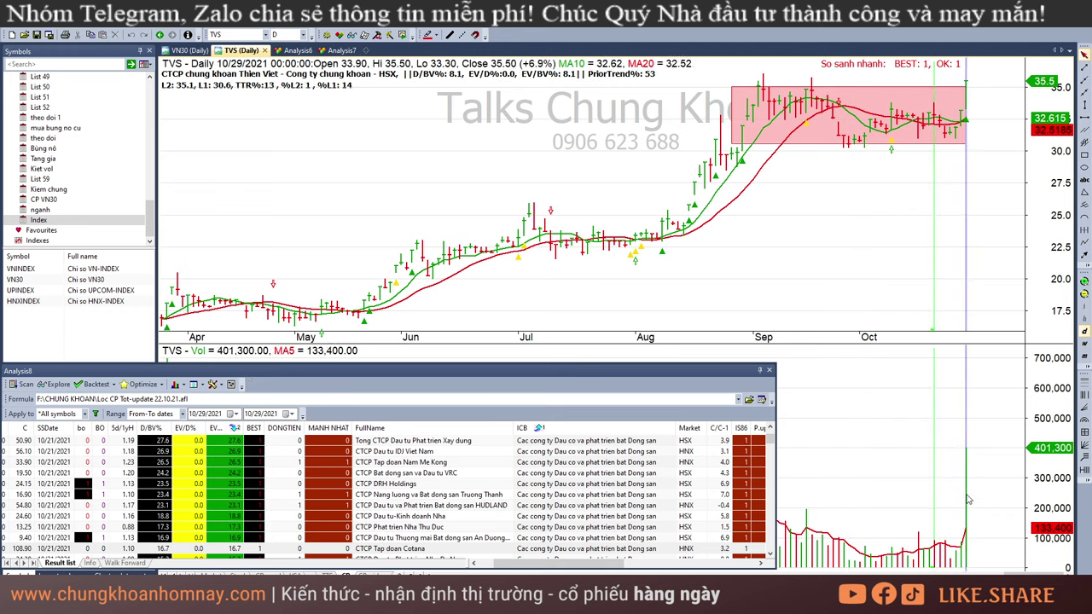
{"action": "left_click", "coordinate": [992, 154]}
Display the chart of the other filtered stock, AMS, and inspect its base around the 9/22/2021 bar.
{"action": "left_click", "coordinate": [232, 35]}
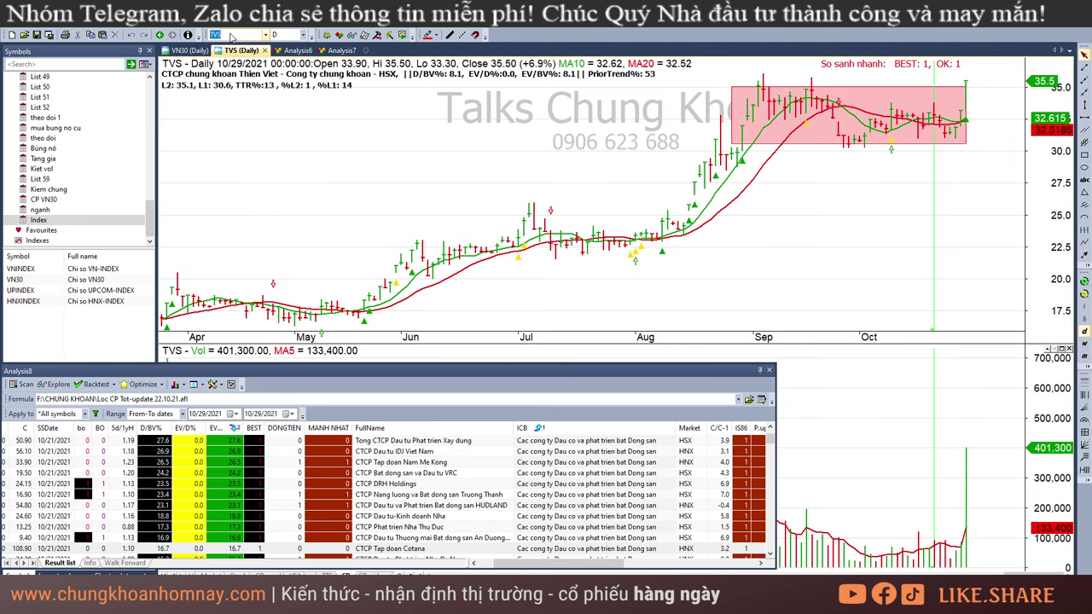
{"action": "type", "text": "asm"}
{"action": "key", "text": "Return"}
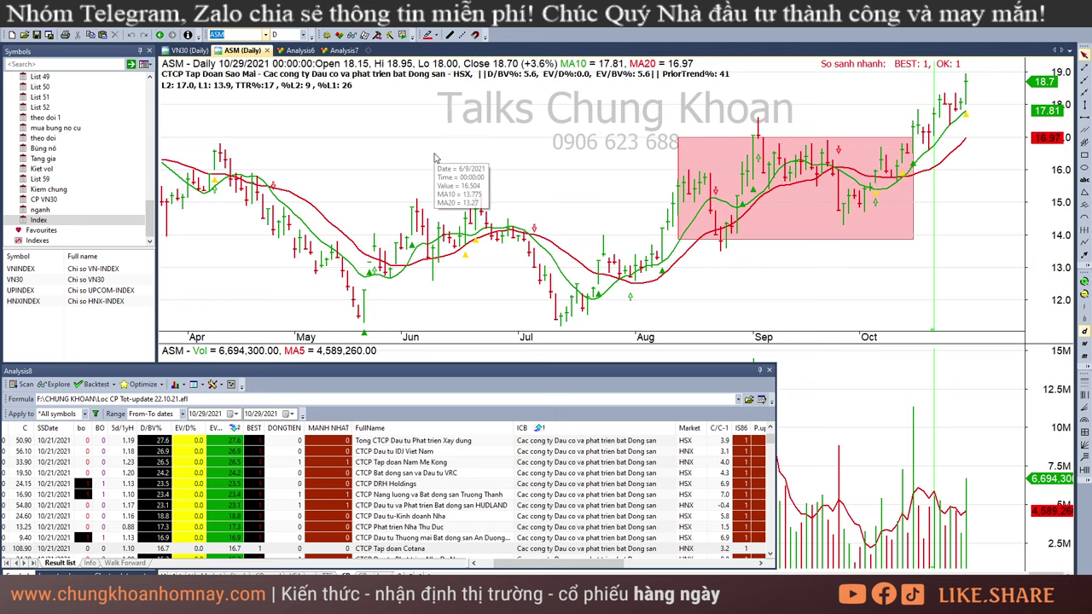
{"action": "type", "text": "ams"}
{"action": "key", "text": "Return"}
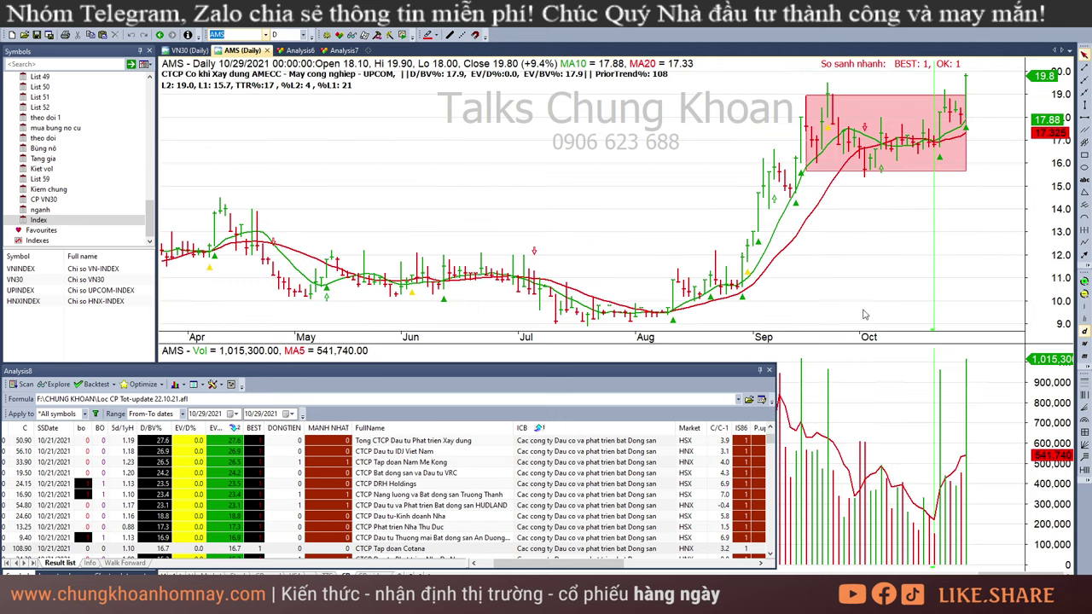
{"action": "left_click", "coordinate": [815, 213]}
{"action": "left_click", "coordinate": [823, 195]}
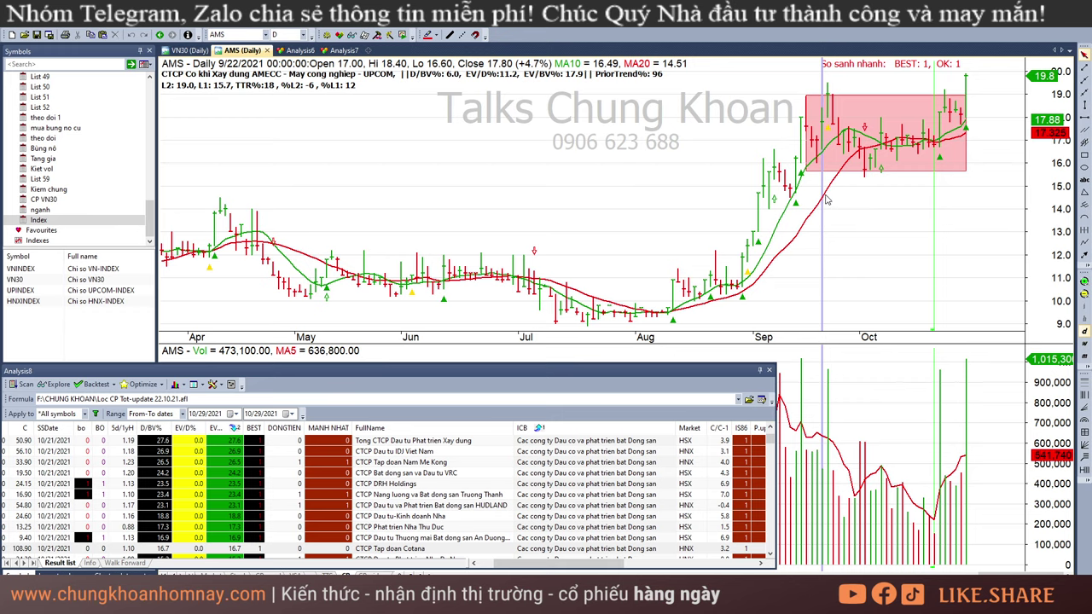
Inspect the AMS daily bars from 9/24/2021 through 10/13/2021 and 10/20/2021 to the 10/29/2021 breakout, comparing the base with volume.
{"action": "left_click", "coordinate": [833, 195]}
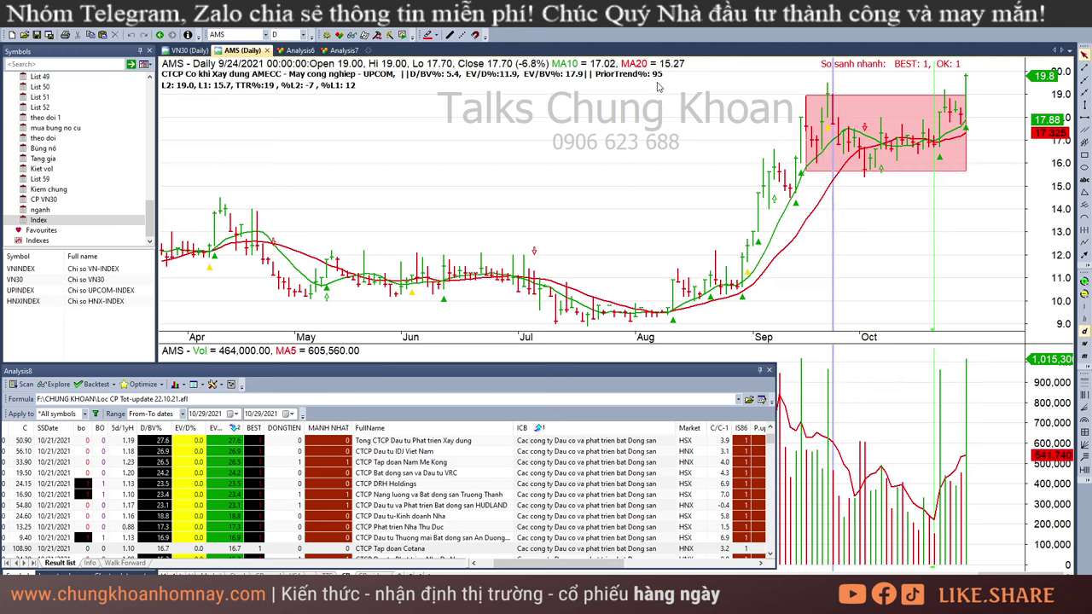
{"action": "left_click", "coordinate": [862, 213]}
{"action": "left_click", "coordinate": [907, 221]}
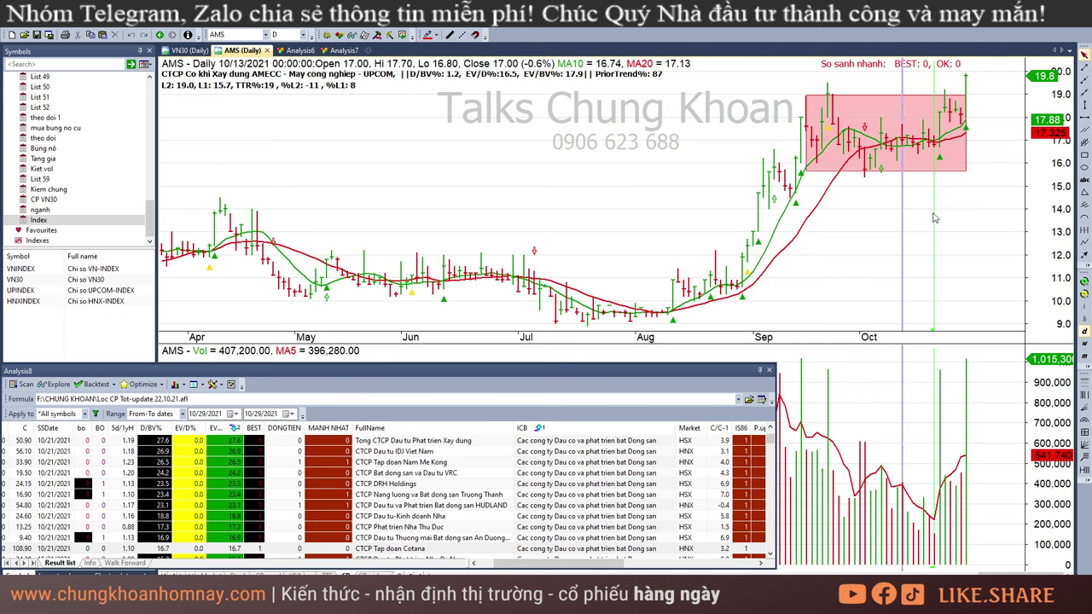
{"action": "left_click", "coordinate": [945, 218]}
{"action": "left_click", "coordinate": [901, 218]}
{"action": "left_click", "coordinate": [930, 226]}
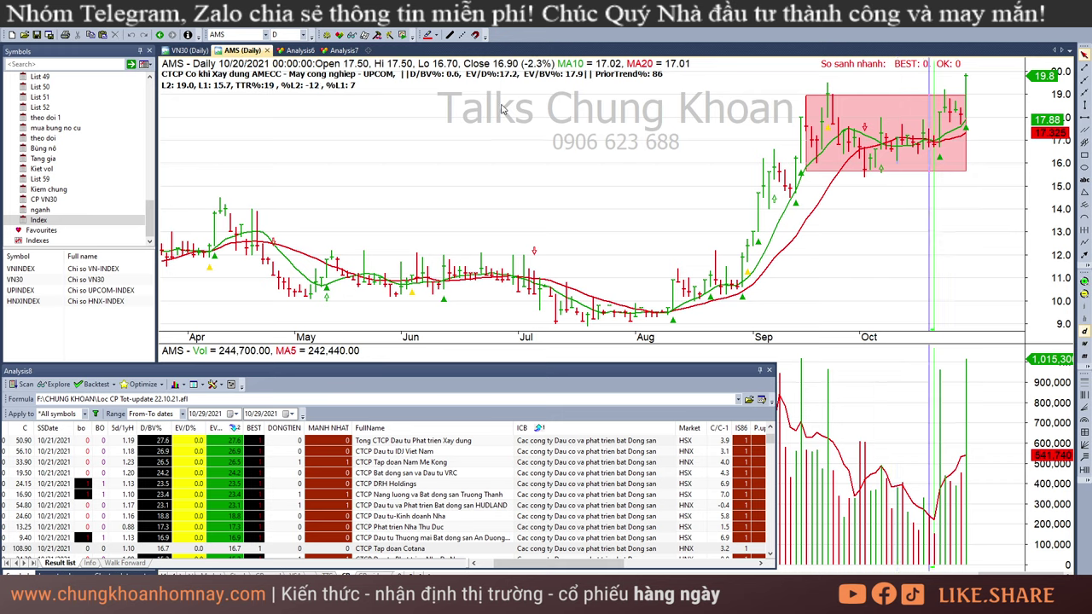
{"action": "left_click", "coordinate": [968, 192]}
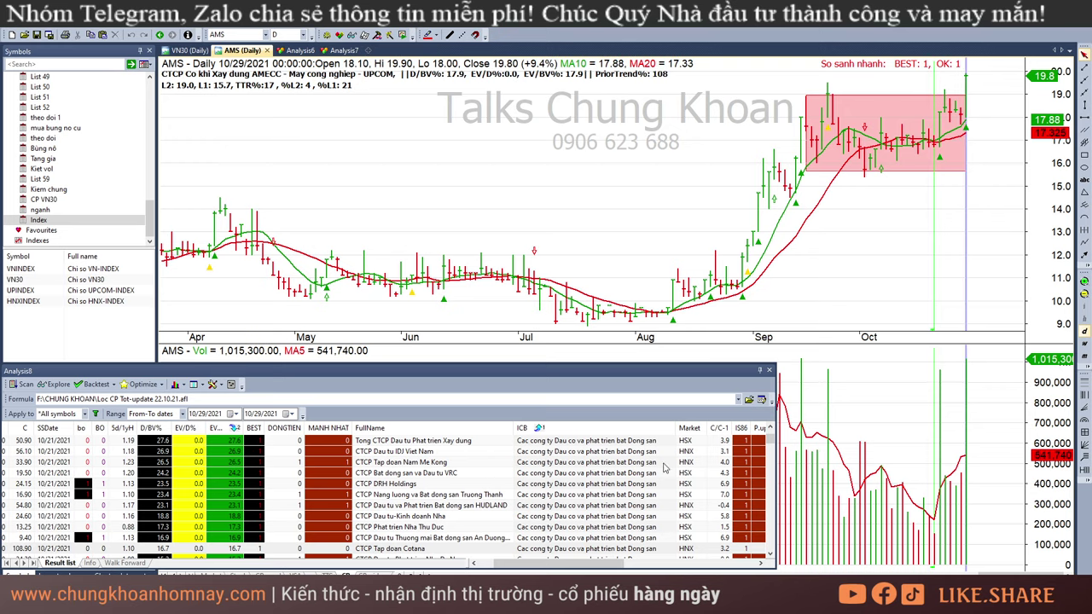
Return to Excel, clear the current filter, and filter the Tích lũy kiệt khối lượng column before Mã CP to show only 1.
{"action": "key", "text": "alt+Tab"}
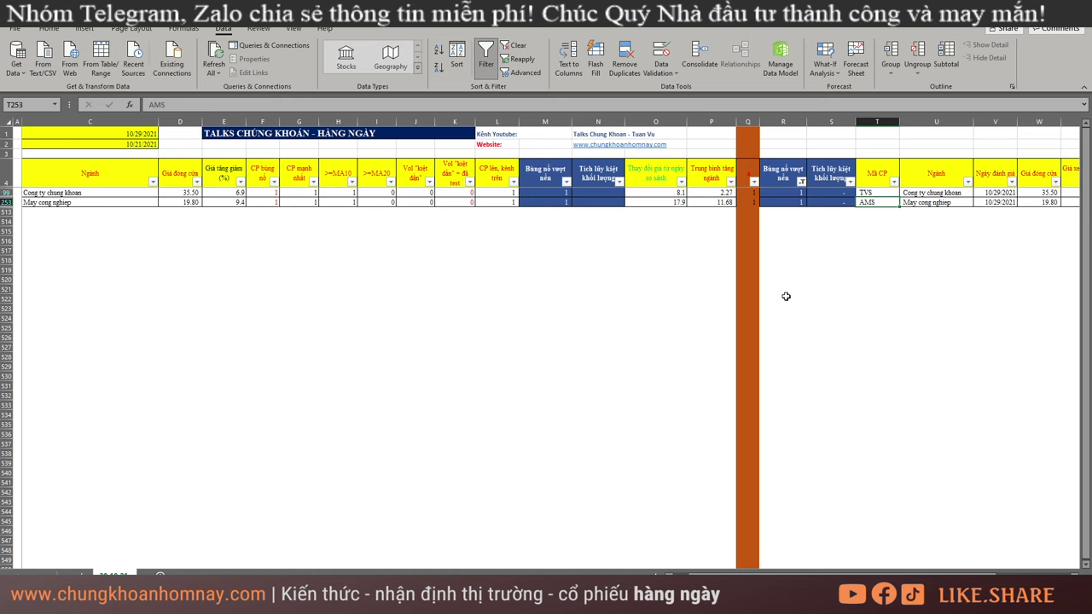
{"action": "key", "text": "alt+a"}
{"action": "key", "text": "c"}
{"action": "left_click", "coordinate": [833, 241]}
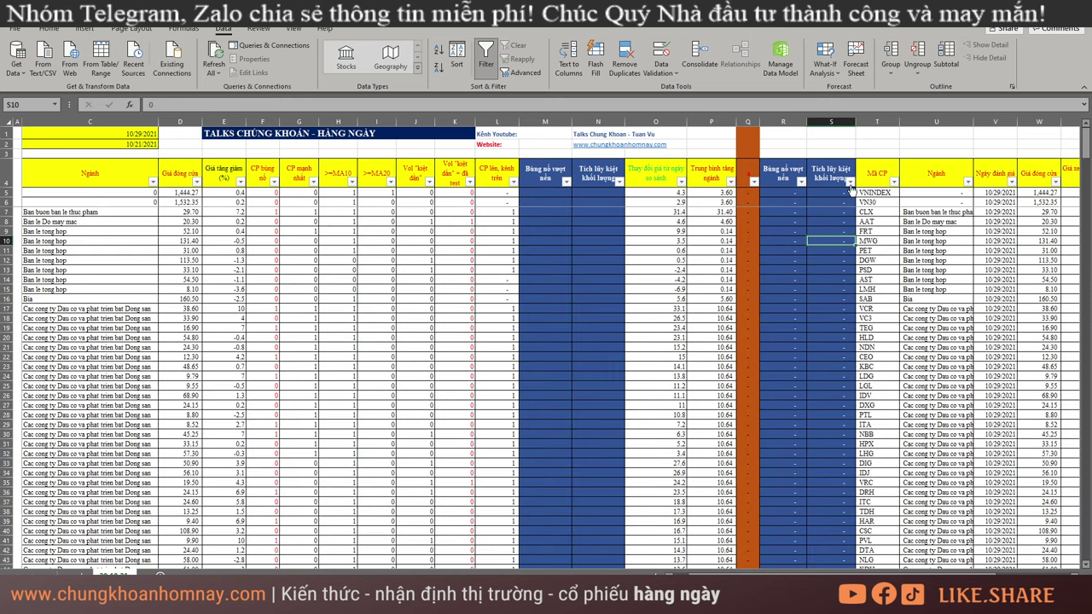
{"action": "left_click", "coordinate": [849, 182]}
{"action": "left_click", "coordinate": [755, 316]}
{"action": "left_click", "coordinate": [737, 337]}
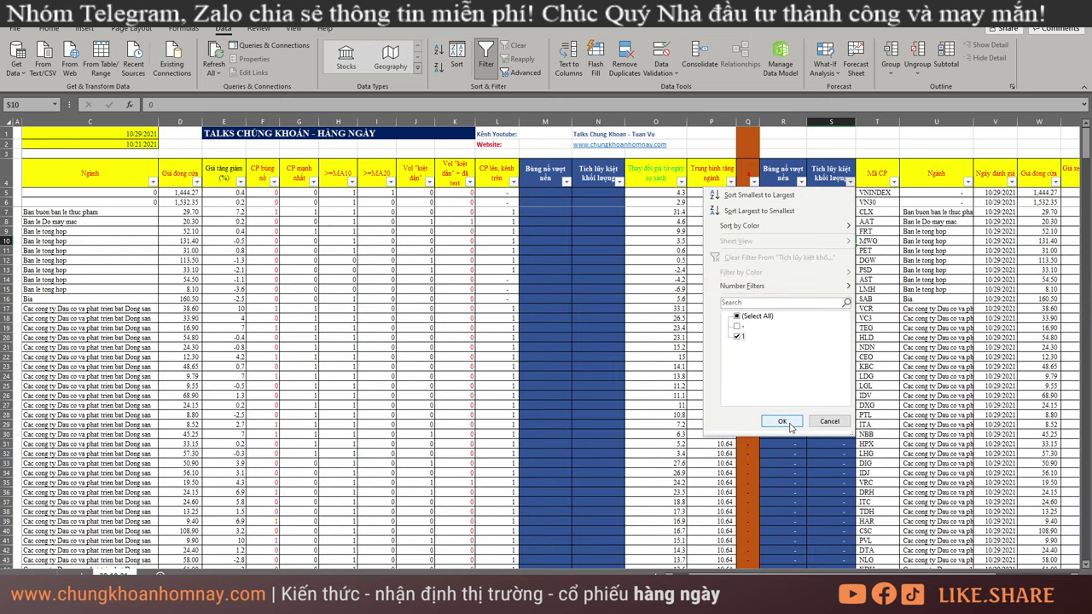
{"action": "left_click", "coordinate": [781, 421]}
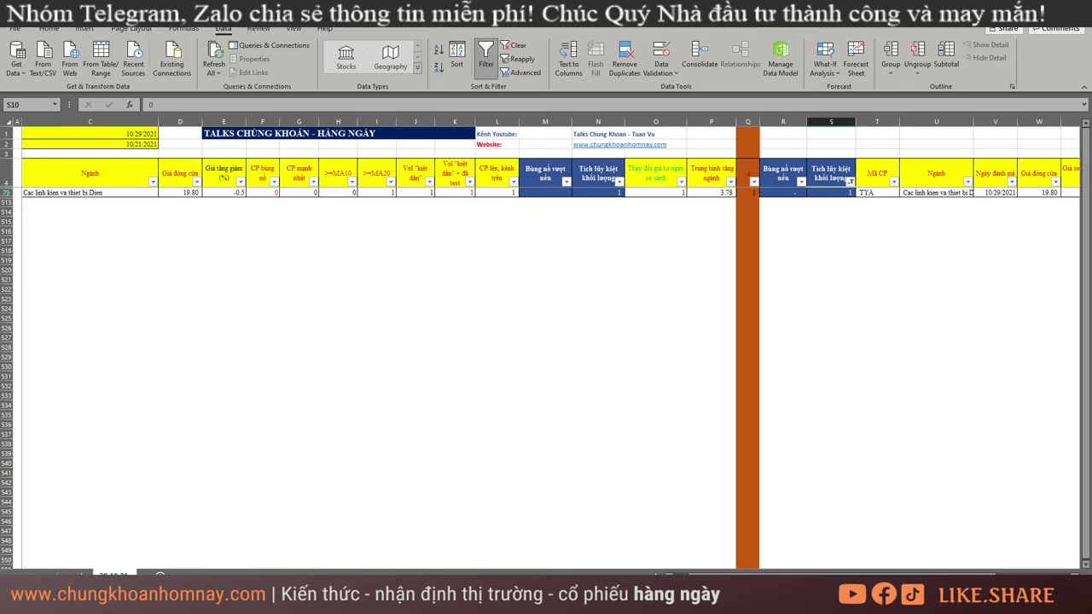
Switch to AmiBroker and display the chart of the filtered stock TYA.
{"action": "left_click", "coordinate": [205, 602]}
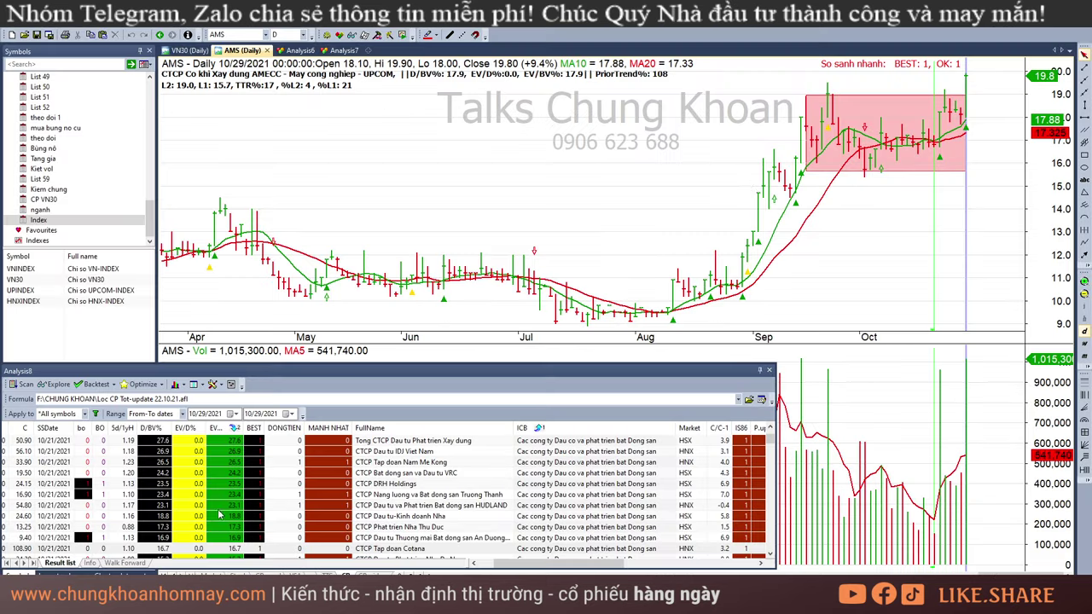
{"action": "left_click", "coordinate": [244, 35]}
{"action": "type", "text": "tya"}
{"action": "key", "text": "Return"}
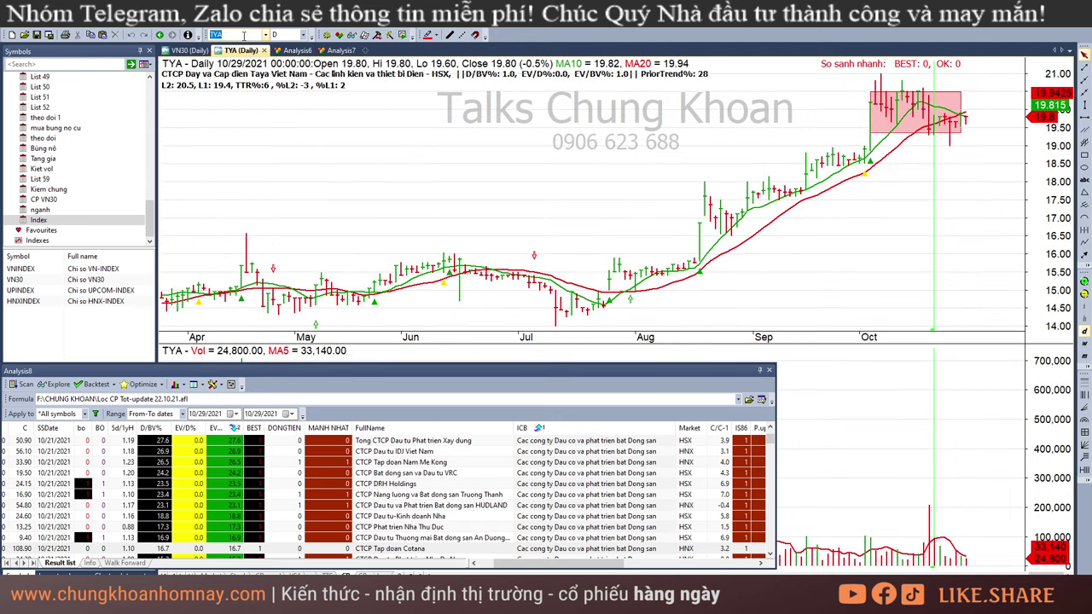
Inspect the TYA daily bars of 10/26/2021, 10/27/2021 and 10/29/2021 to check price and volume within the base.
{"action": "left_click_drag", "start_coordinate": [887, 174], "coordinate": [954, 189]}
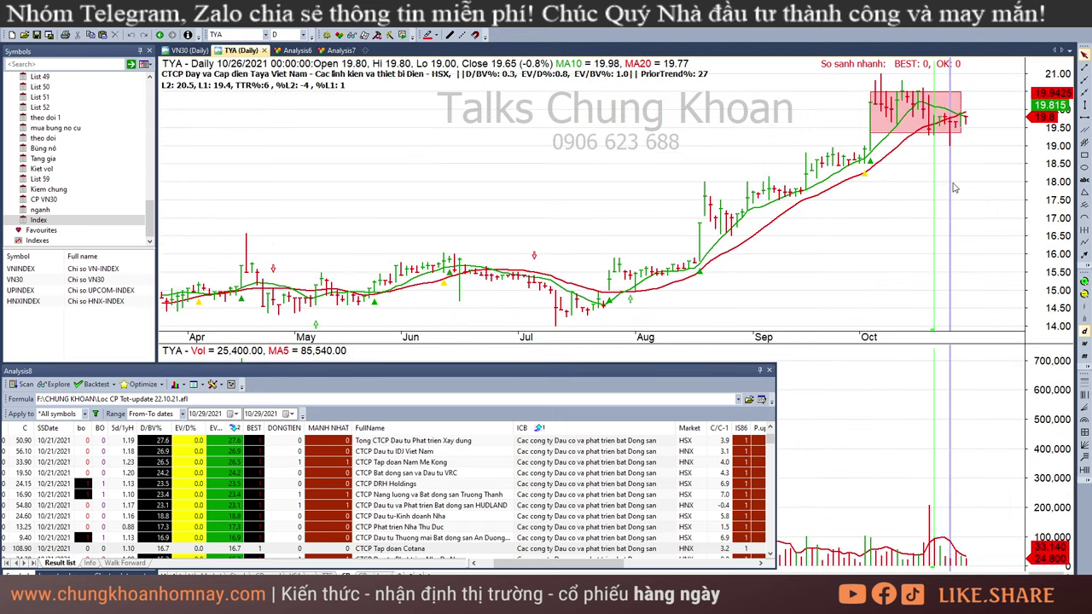
{"action": "left_click", "coordinate": [958, 172]}
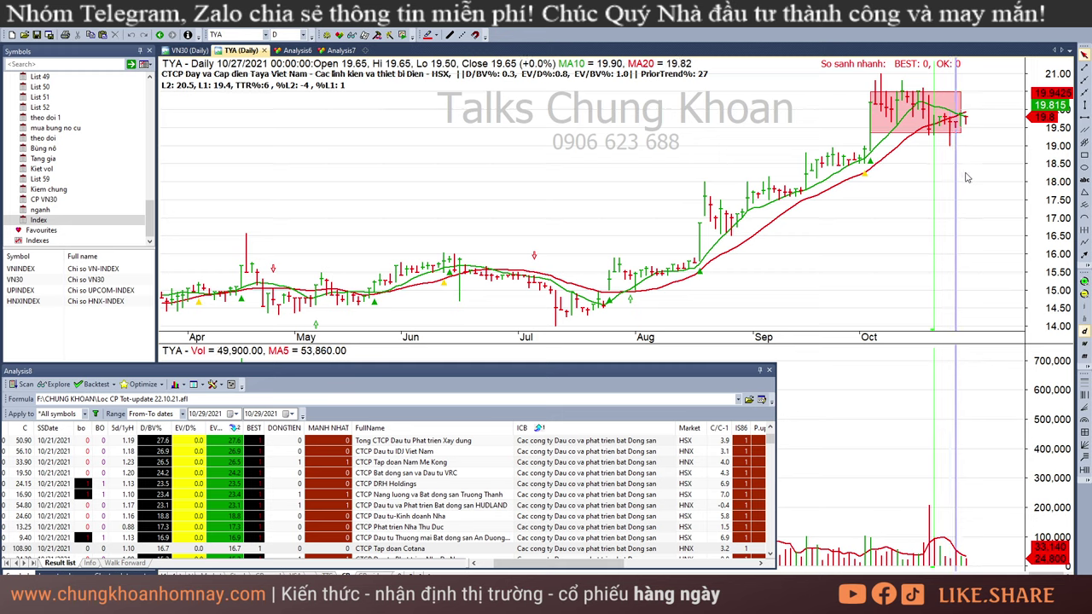
{"action": "left_click", "coordinate": [967, 178]}
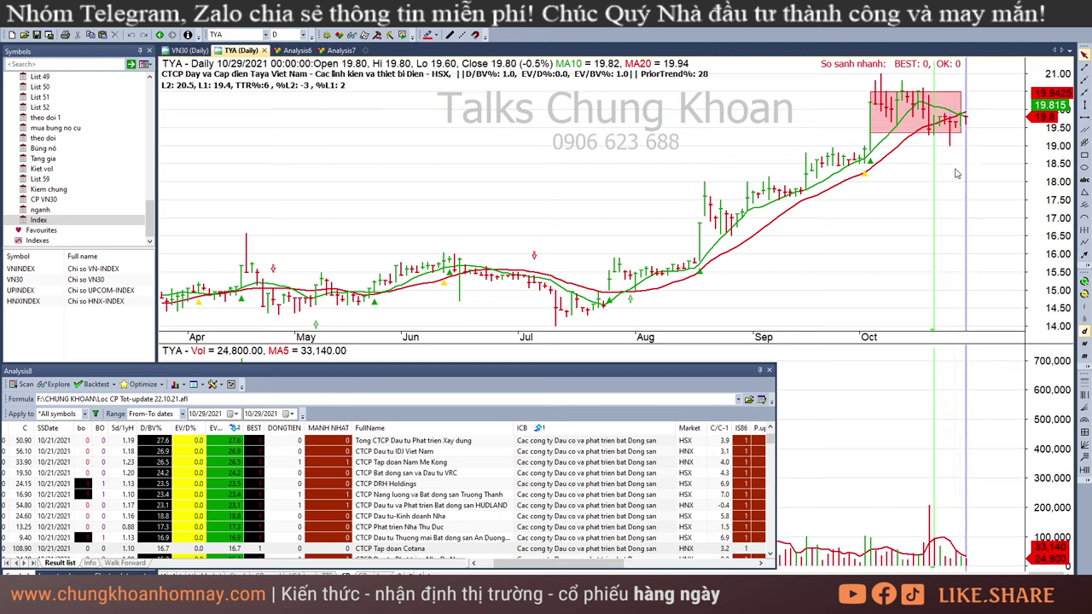
{"action": "left_click", "coordinate": [951, 140]}
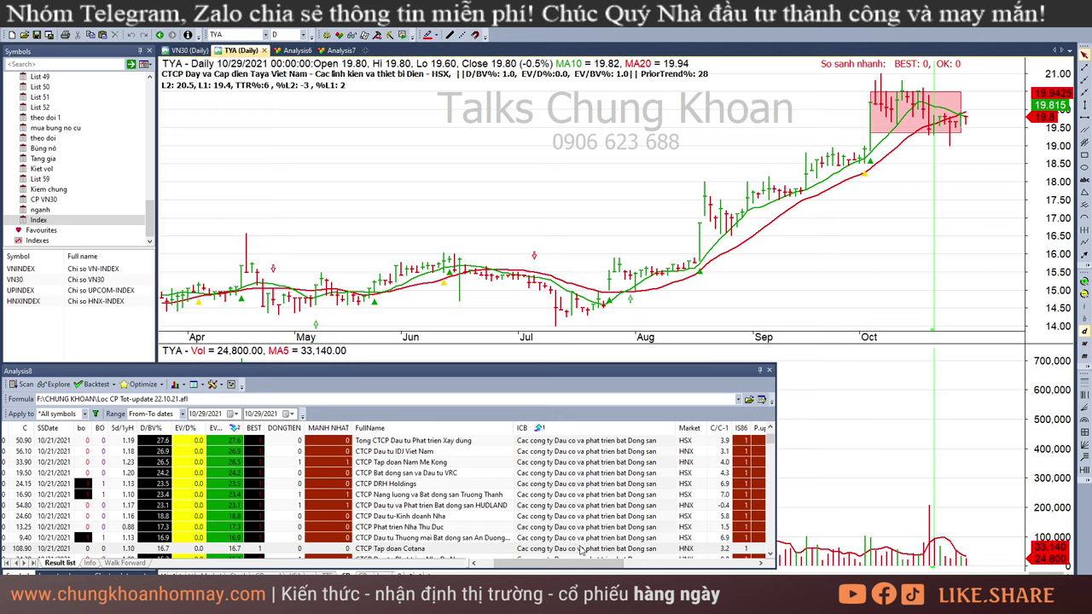
Display the VNINDEX chart and inspect its bars from 9/28/2021 and 9/30/2021 through 10/20/2021 to 10/29/2021.
{"action": "left_click", "coordinate": [130, 271]}
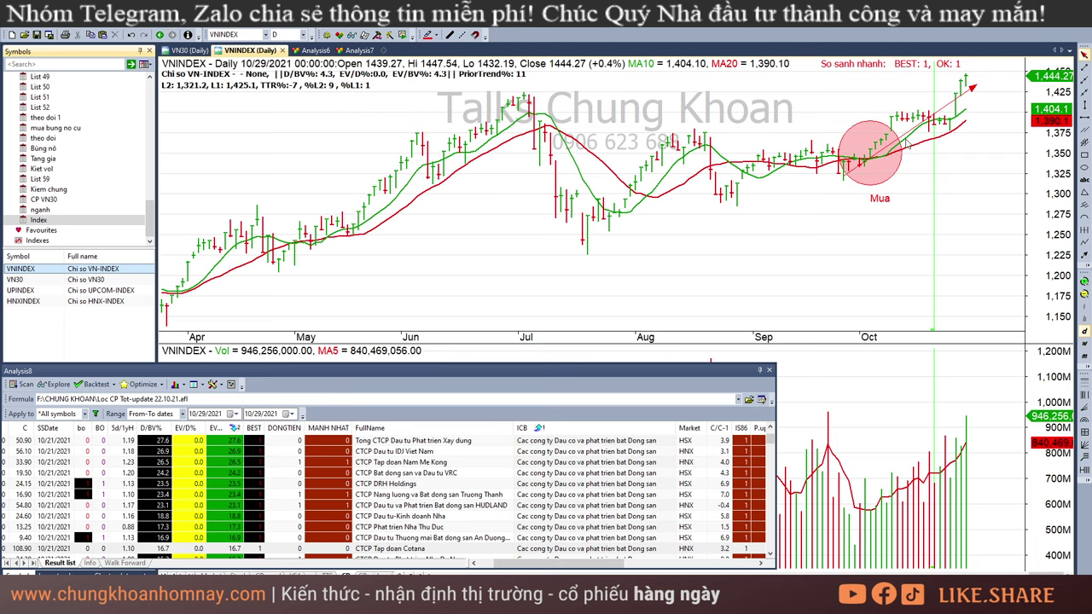
{"action": "left_click", "coordinate": [845, 202]}
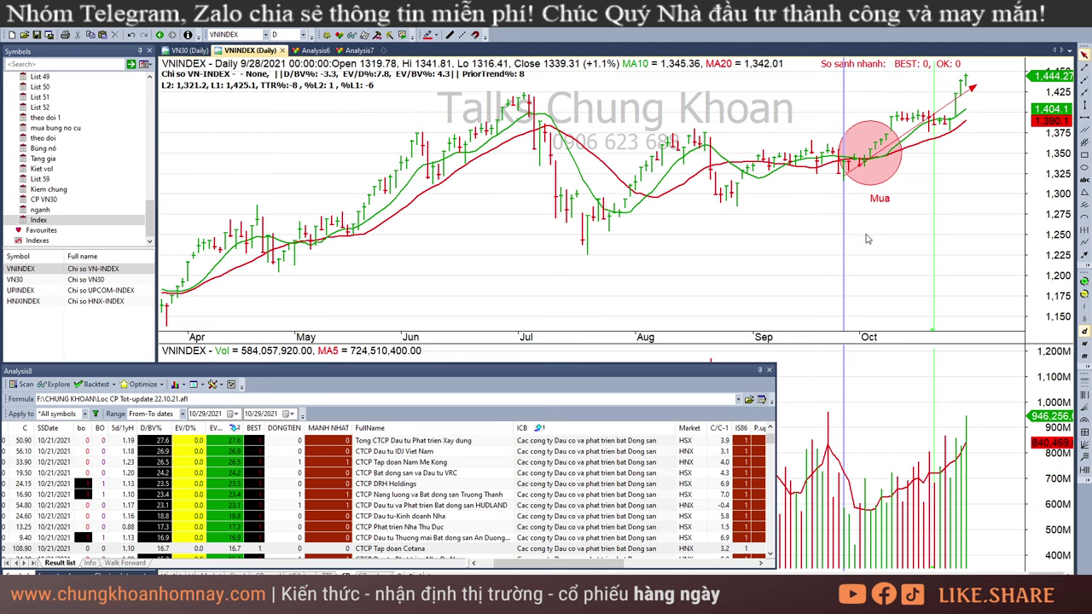
{"action": "left_click", "coordinate": [855, 225]}
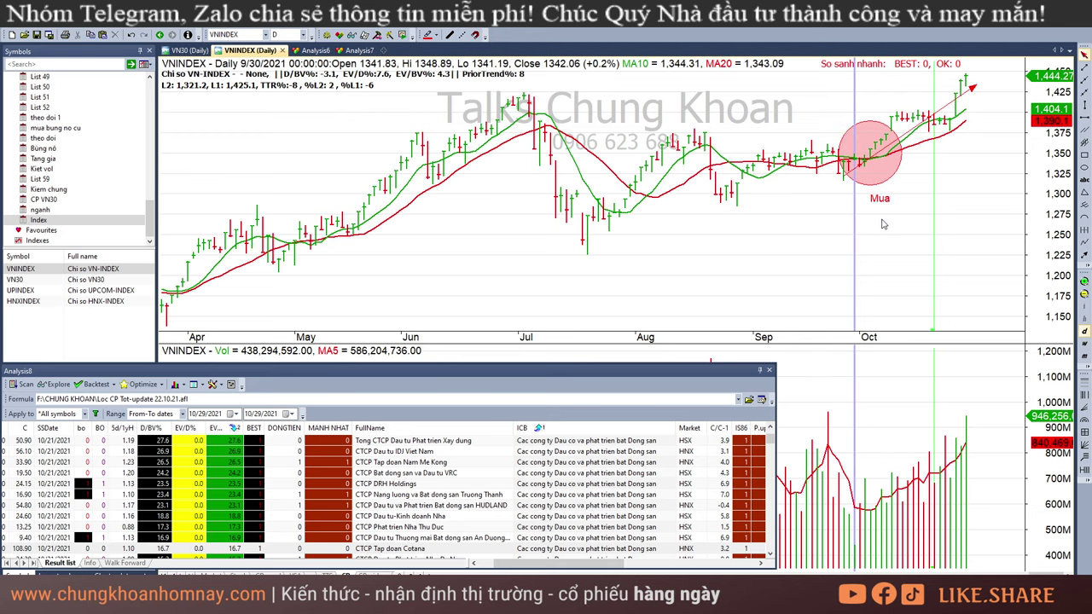
{"action": "left_click", "coordinate": [882, 223]}
{"action": "left_click", "coordinate": [929, 229]}
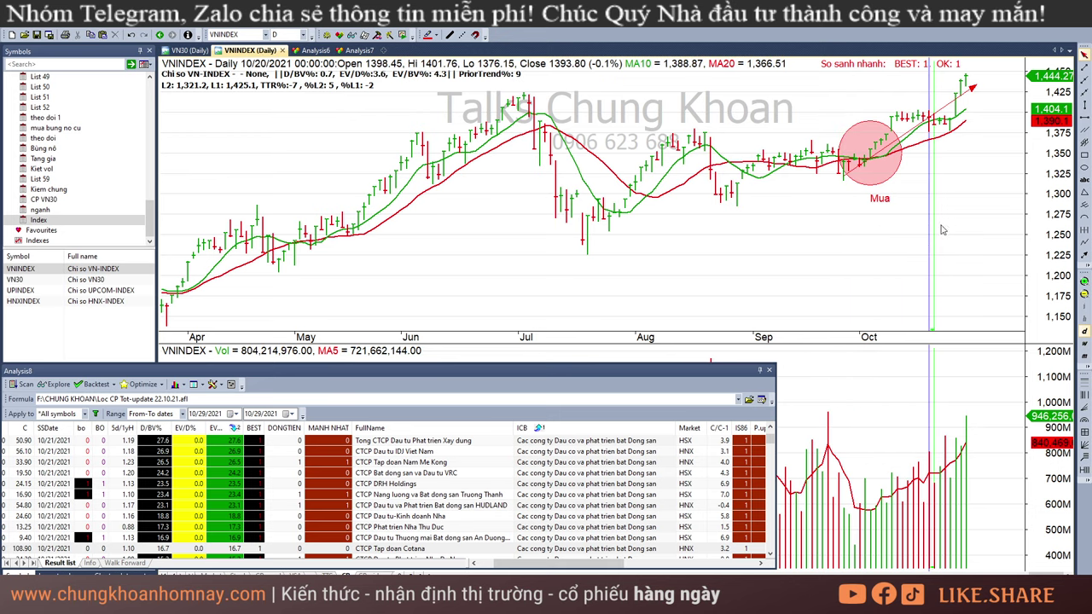
{"action": "left_click", "coordinate": [981, 149]}
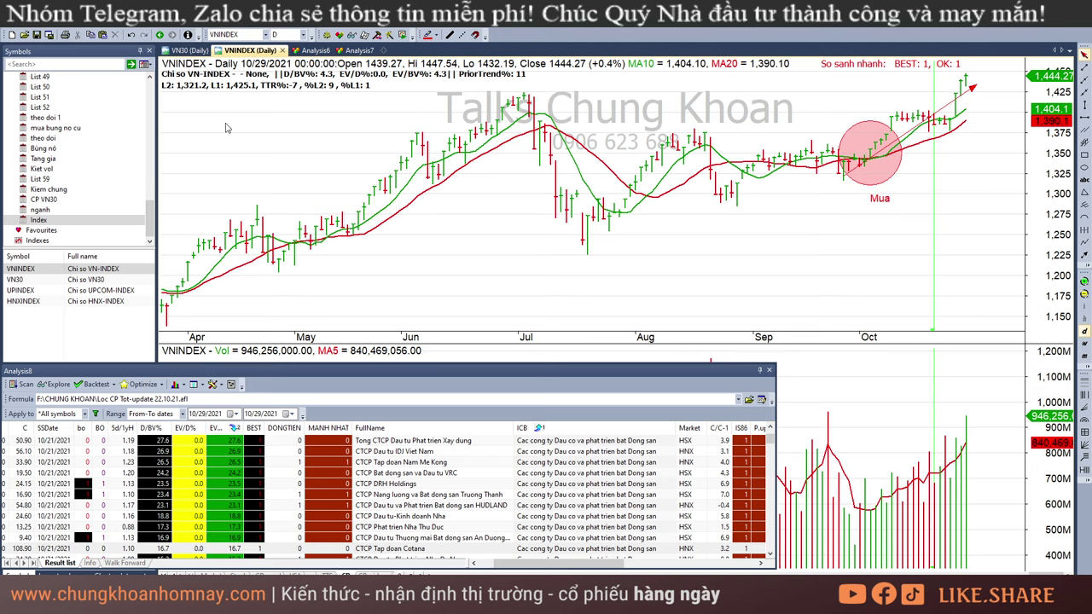
Return to Excel, remove the Tích lũy kiệt khối lượng filter, and filter the >=MA10 column to show only 1.
{"action": "key", "text": "alt+Tab"}
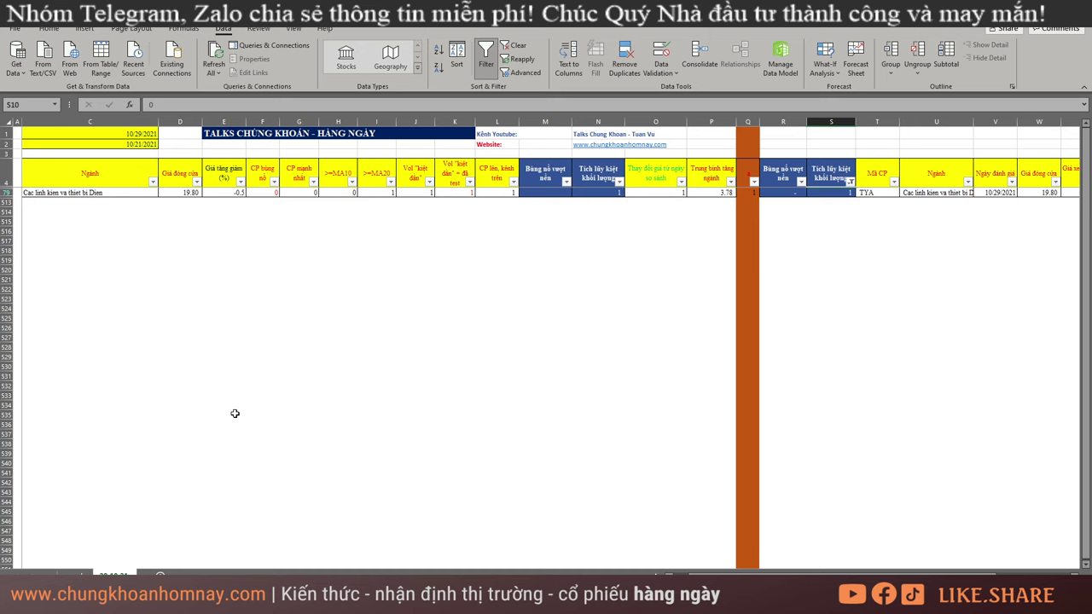
{"action": "key", "text": "ctrl+z"}
{"action": "left_click", "coordinate": [336, 319]}
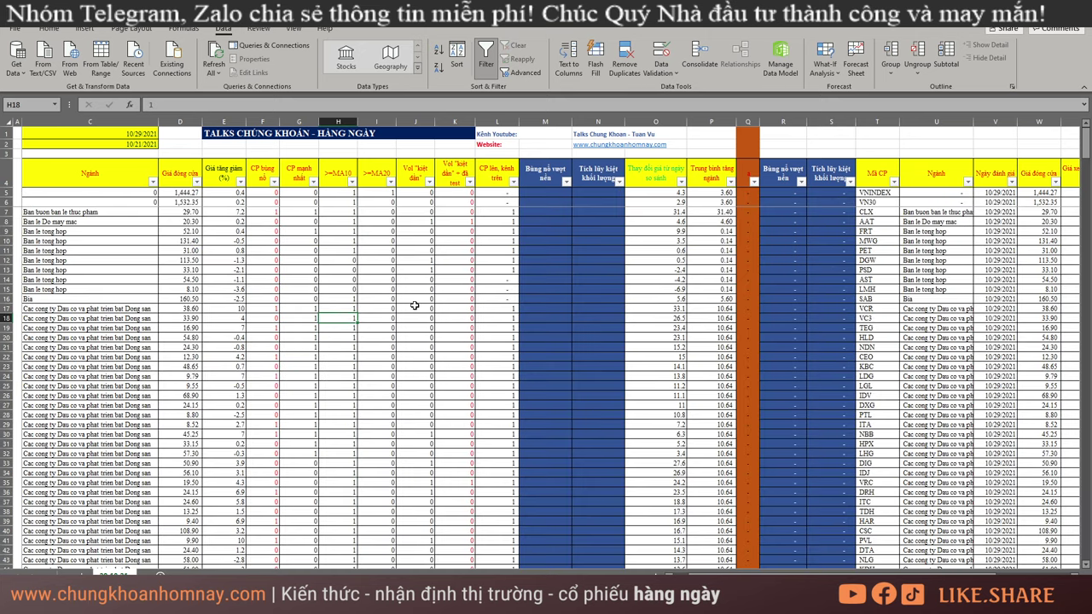
{"action": "left_click", "coordinate": [351, 181]}
{"action": "left_click", "coordinate": [239, 316]}
{"action": "left_click", "coordinate": [239, 336]}
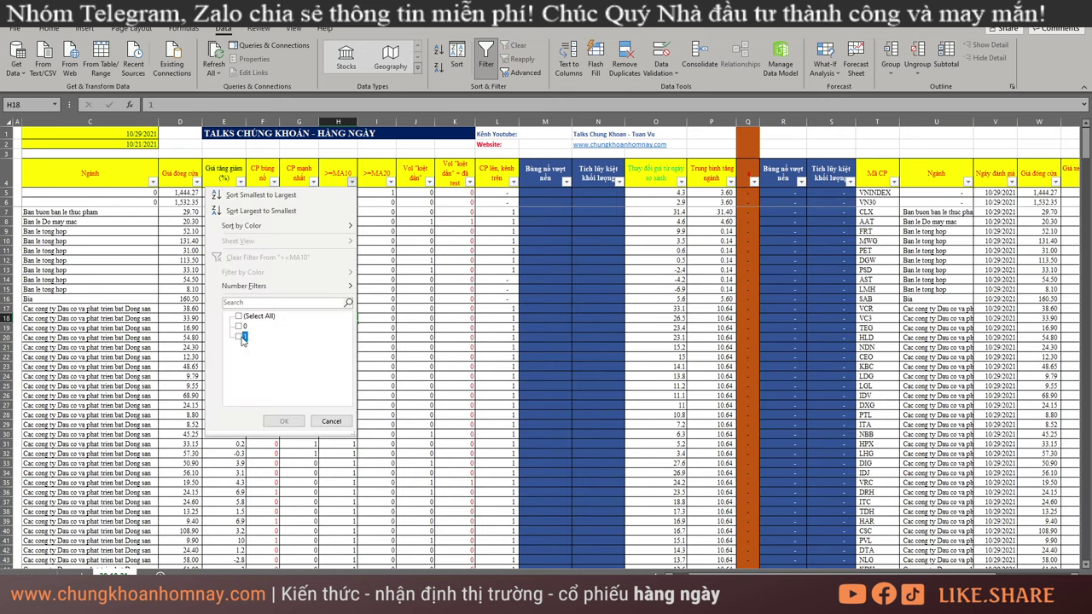
{"action": "left_click", "coordinate": [283, 420]}
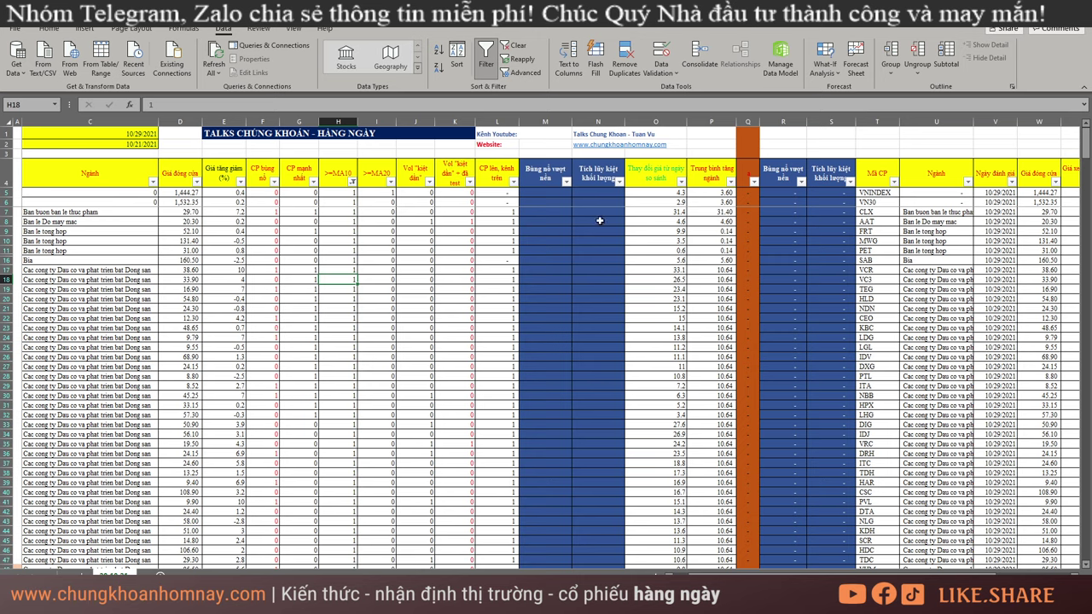
Filter the CP lên, kênh trên column to show only the value 1.
{"action": "left_click", "coordinate": [514, 183]}
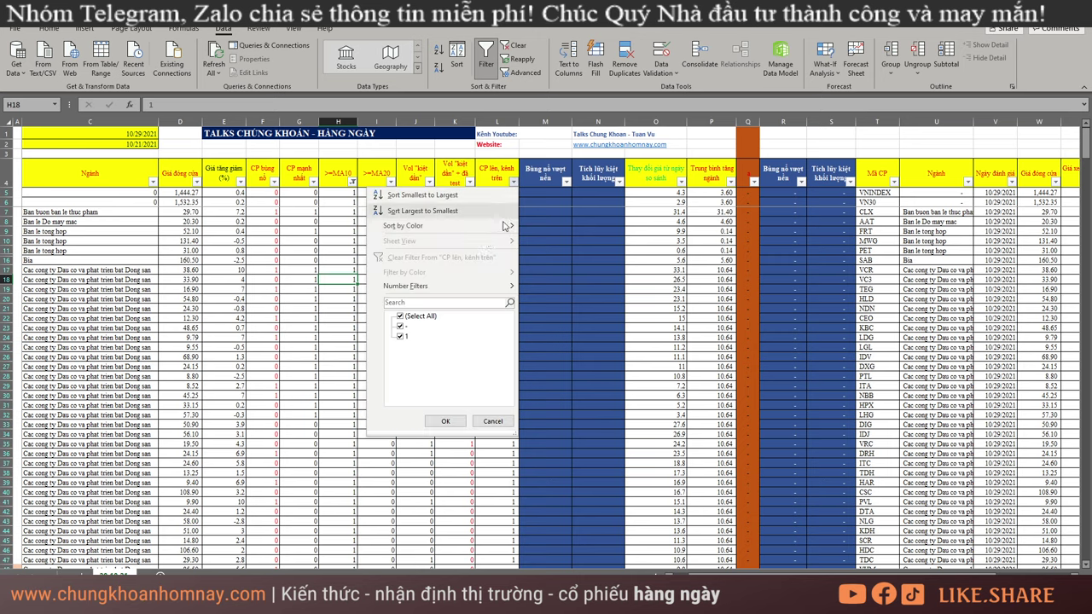
{"action": "left_click", "coordinate": [418, 317]}
{"action": "left_click", "coordinate": [399, 336]}
{"action": "left_click", "coordinate": [444, 422]}
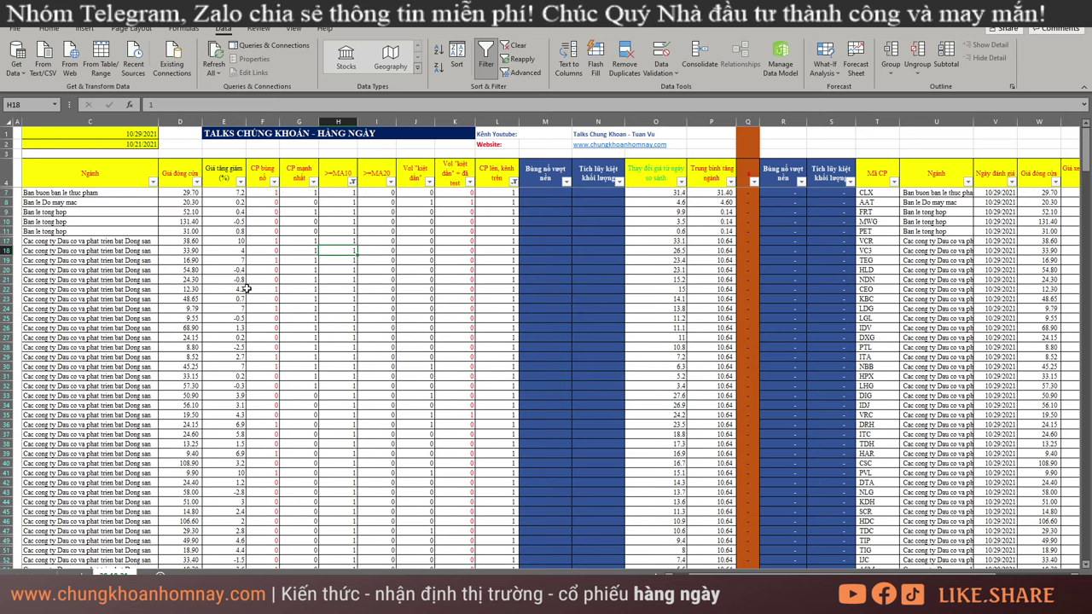
Select the Ngành entries of the filtered list down to the last row and skim the sectors back to the beginning.
{"action": "left_click_drag", "start_coordinate": [69, 194], "coordinate": [110, 406]}
{"action": "left_click", "coordinate": [51, 424]}
{"action": "scroll", "coordinate": [94, 307], "scroll_direction": "up", "scroll_amount": 15}
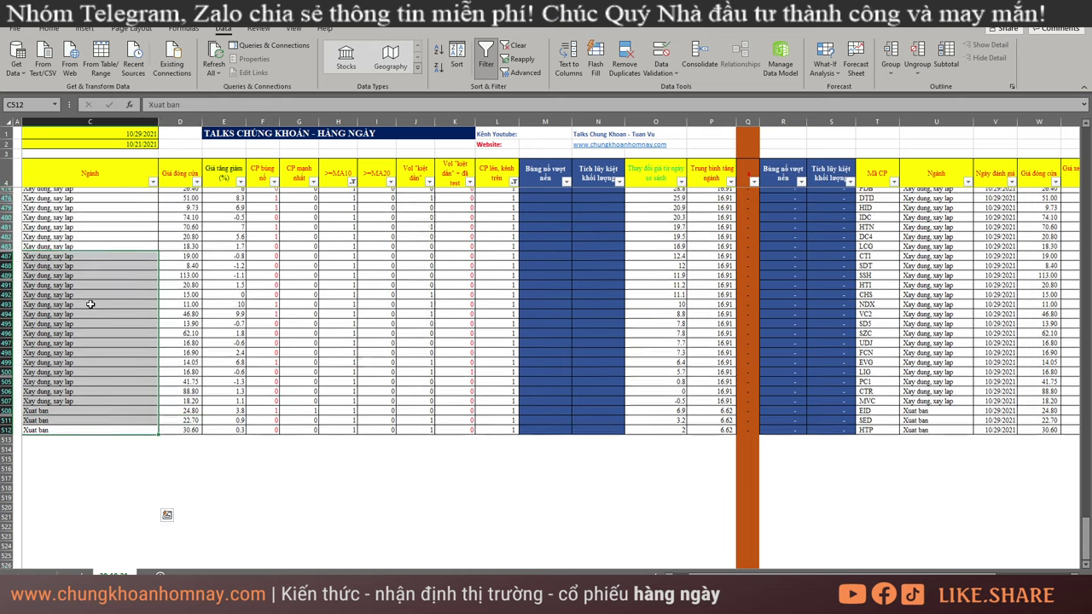
{"action": "scroll", "coordinate": [94, 307], "scroll_direction": "up", "scroll_amount": 20}
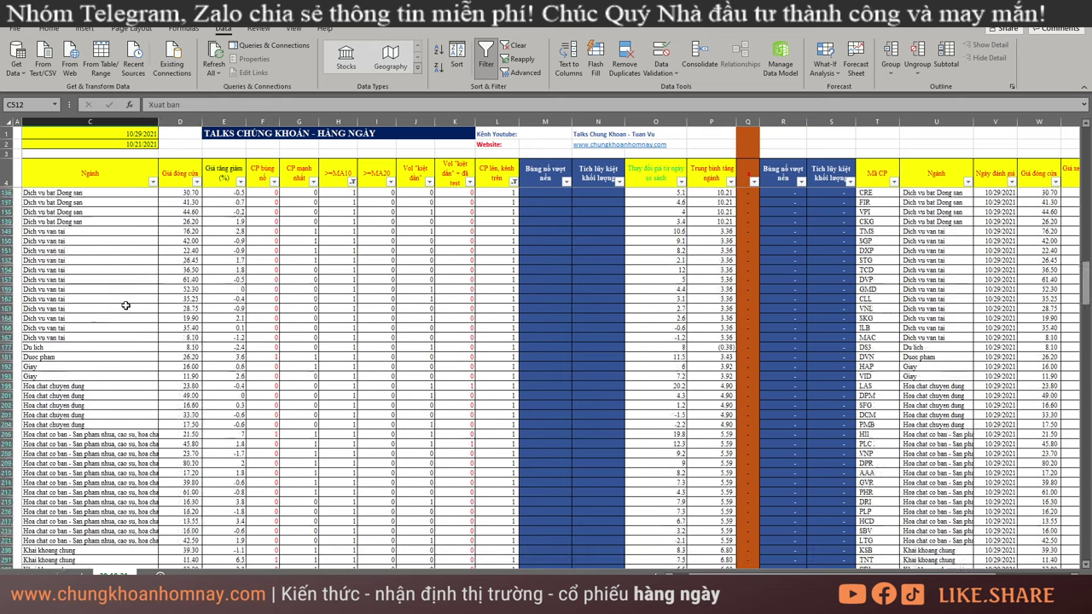
{"action": "scroll", "coordinate": [132, 305], "scroll_direction": "up", "scroll_amount": 20}
Review the filtered stocks by sector, highlighting the Ngành cells for real estate developers, securities companies and specialty chemicals.
{"action": "left_click_drag", "start_coordinate": [109, 241], "coordinate": [99, 532]}
{"action": "scroll", "coordinate": [151, 398], "scroll_direction": "down", "scroll_amount": 20}
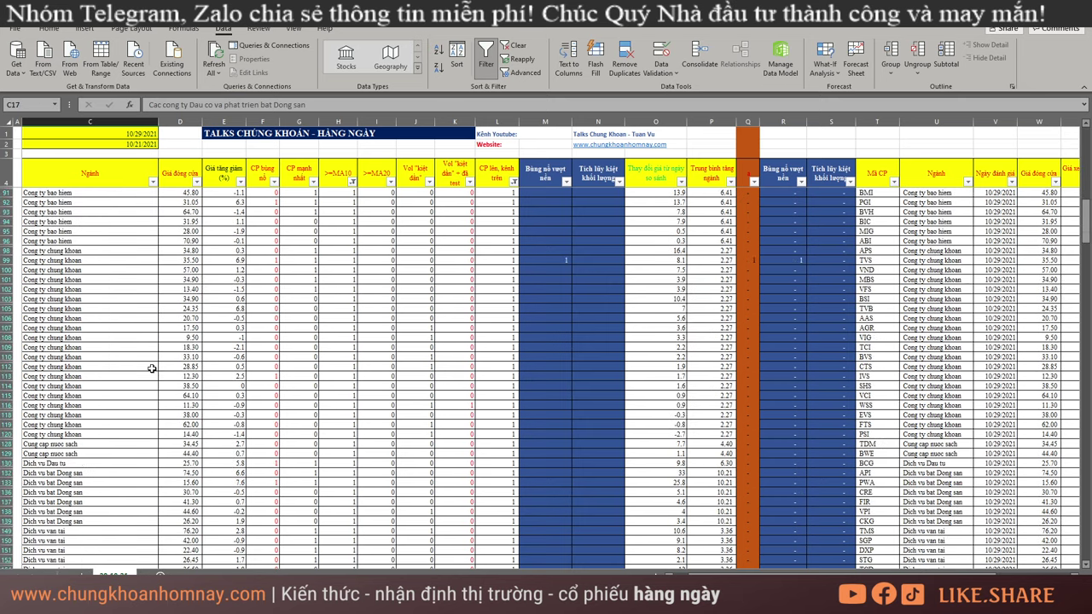
{"action": "scroll", "coordinate": [152, 368], "scroll_direction": "up", "scroll_amount": 9}
{"action": "left_click_drag", "start_coordinate": [105, 287], "coordinate": [119, 428]}
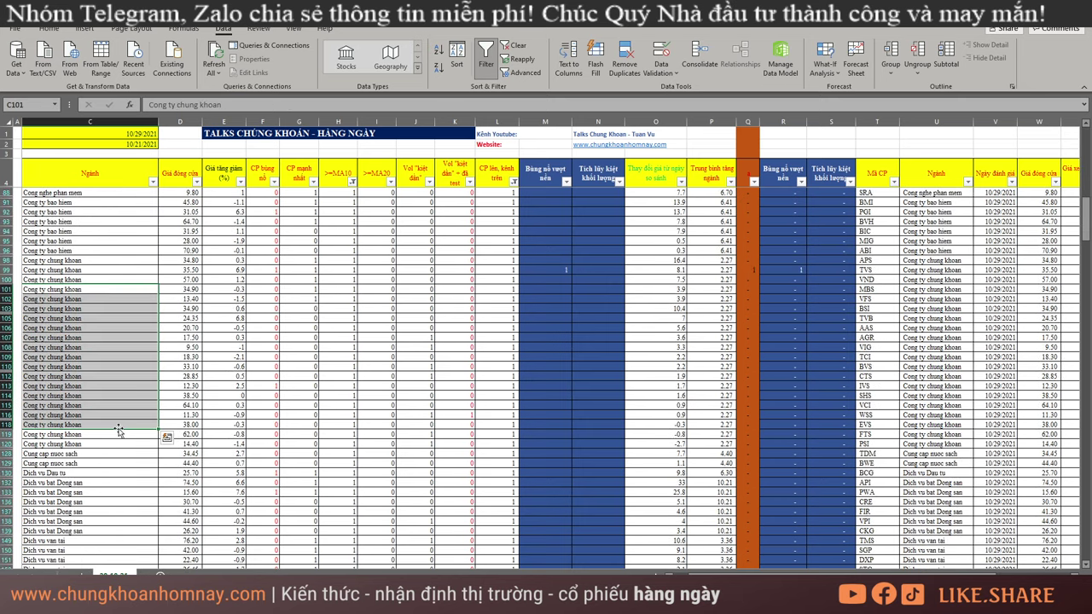
{"action": "scroll", "coordinate": [119, 428], "scroll_direction": "down", "scroll_amount": 10}
{"action": "scroll", "coordinate": [119, 428], "scroll_direction": "down", "scroll_amount": 4}
{"action": "left_click_drag", "start_coordinate": [101, 320], "coordinate": [122, 498]}
Review the remaining filtered sectors, highlighting the Ngành cells from Nong san, thuy san through San xuat va cung cap Dien truyen thong.
{"action": "scroll", "coordinate": [131, 463], "scroll_direction": "down", "scroll_amount": 14}
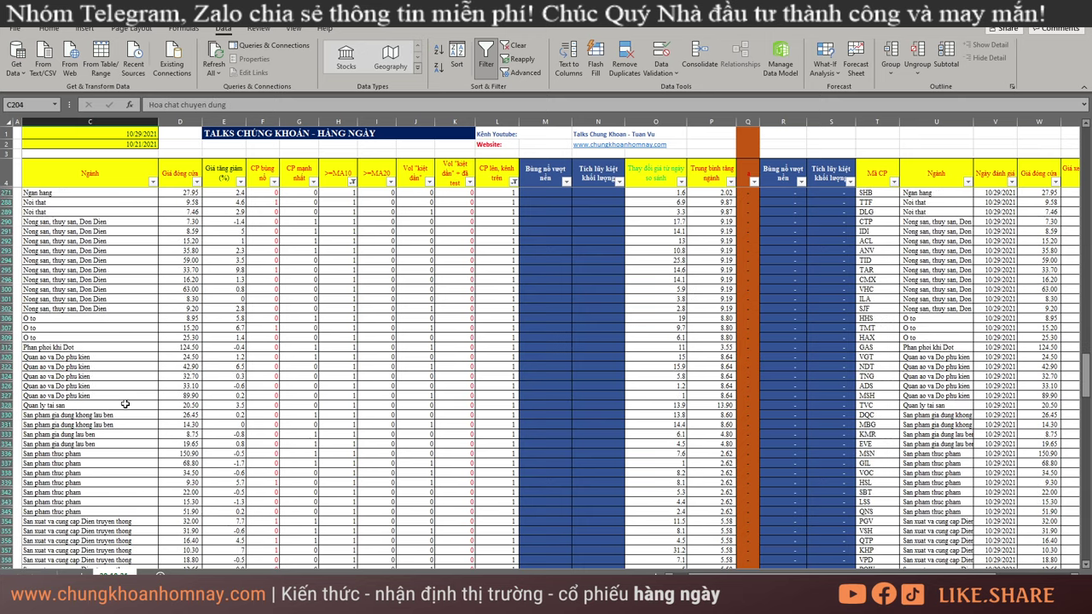
{"action": "left_click", "coordinate": [96, 233]}
{"action": "left_click_drag", "start_coordinate": [96, 235], "coordinate": [128, 469]}
{"action": "scroll", "coordinate": [137, 409], "scroll_direction": "down", "scroll_amount": 6}
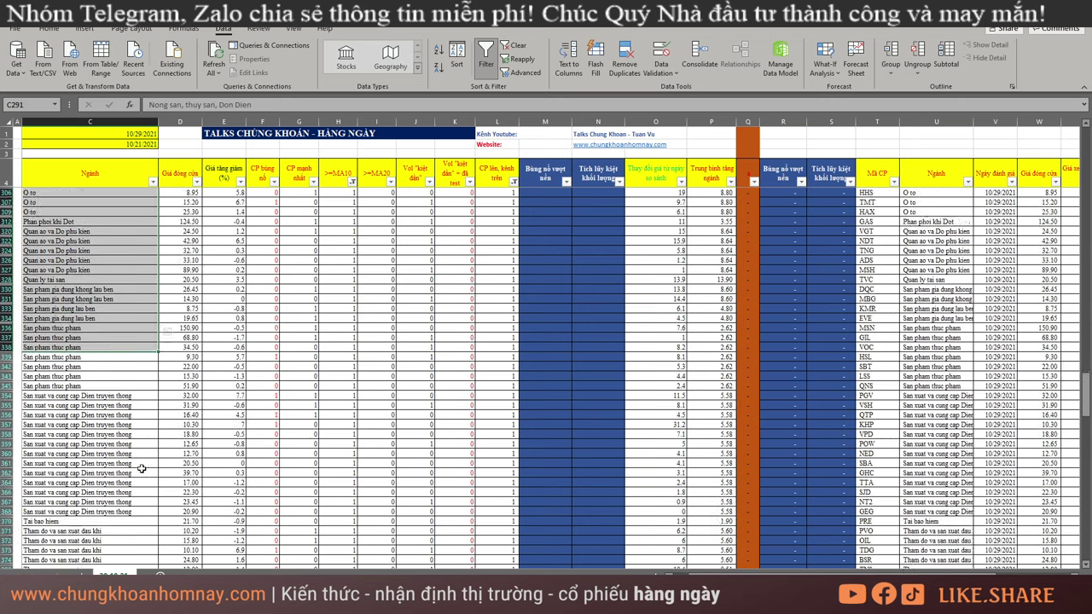
{"action": "left_click_drag", "start_coordinate": [140, 366], "coordinate": [128, 467]}
{"action": "scroll", "coordinate": [85, 394], "scroll_direction": "down", "scroll_amount": 15}
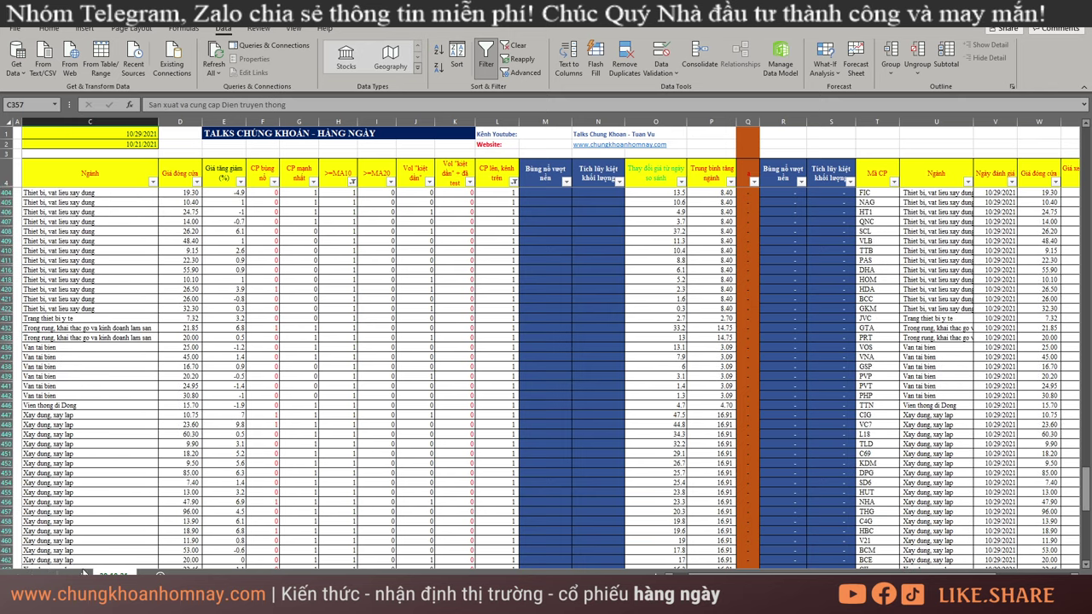
Open the sector summary sheet, highlight the rows from ~Xay dung xay lap to ~1_ALL, and switch back to AmiBroker.
{"action": "left_click", "coordinate": [85, 574]}
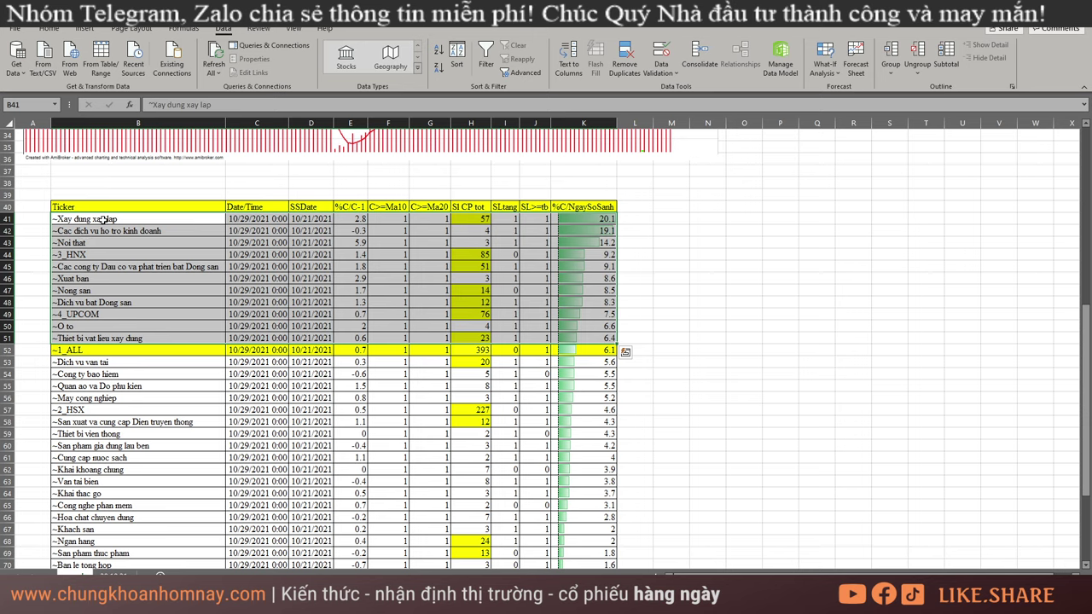
{"action": "left_click_drag", "start_coordinate": [101, 219], "coordinate": [461, 341]}
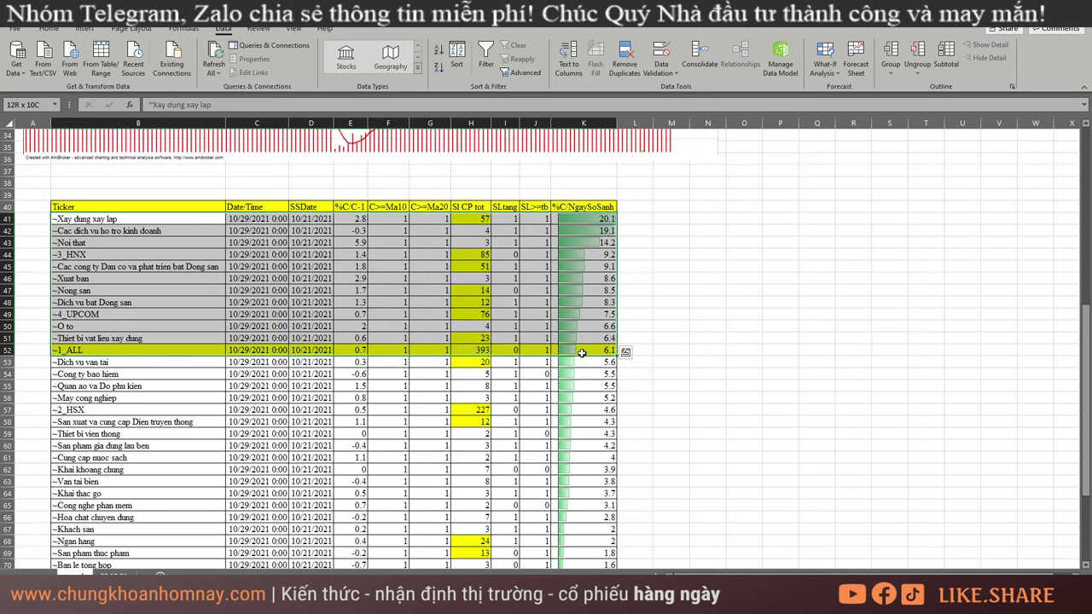
{"action": "left_click", "coordinate": [69, 220]}
{"action": "left_click", "coordinate": [175, 602]}
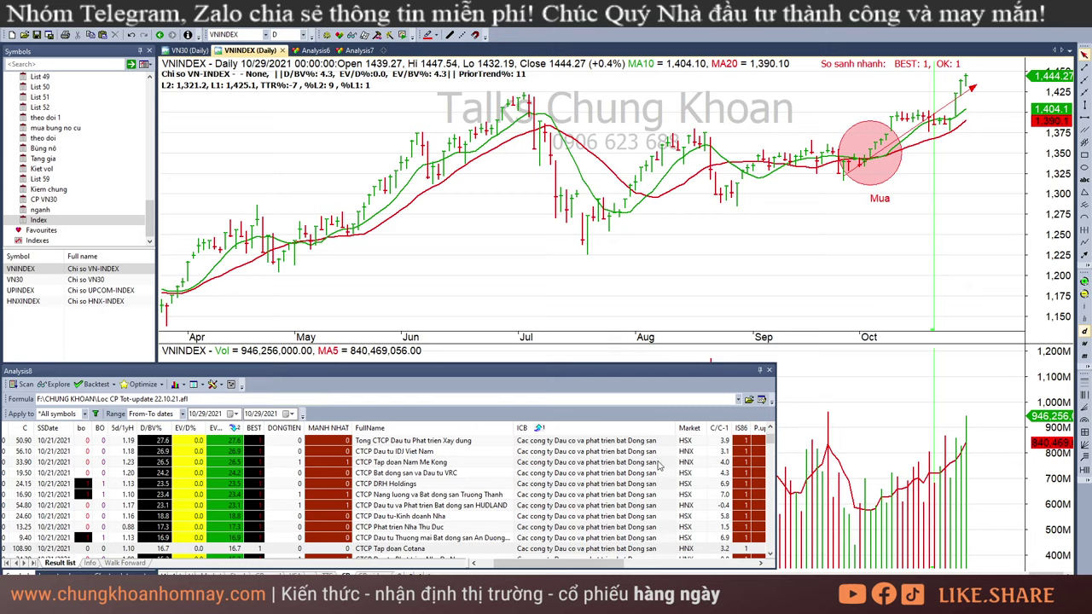
Switch to the Excel sector summary and change the font colour of the ~Xay dung xay lap ticker cell.
{"action": "key", "text": "alt+Tab"}
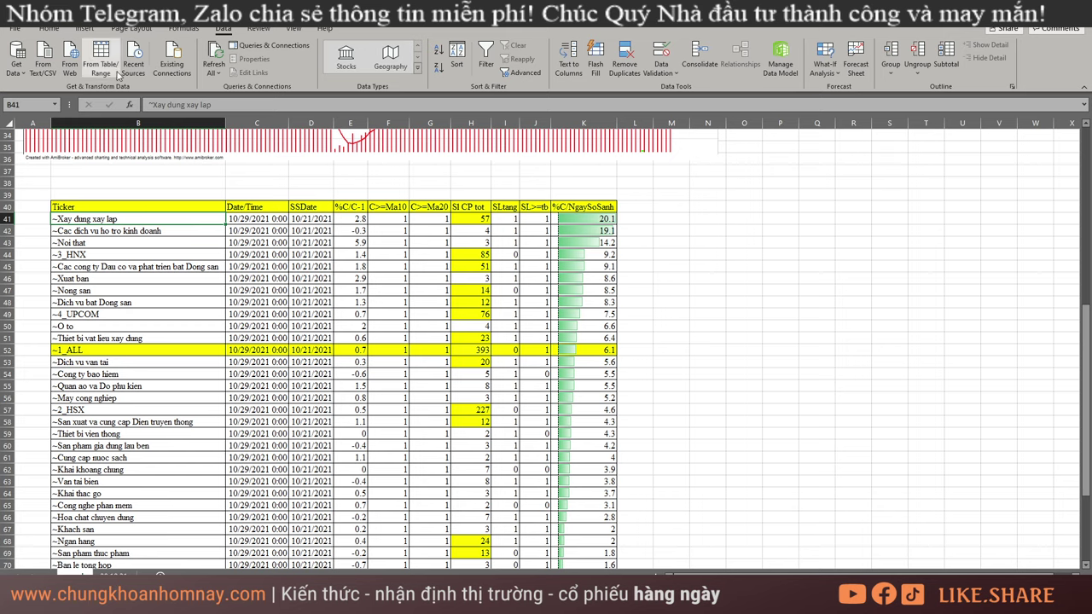
{"action": "left_click", "coordinate": [49, 28]}
{"action": "left_click", "coordinate": [163, 242]}
{"action": "left_click", "coordinate": [150, 218]}
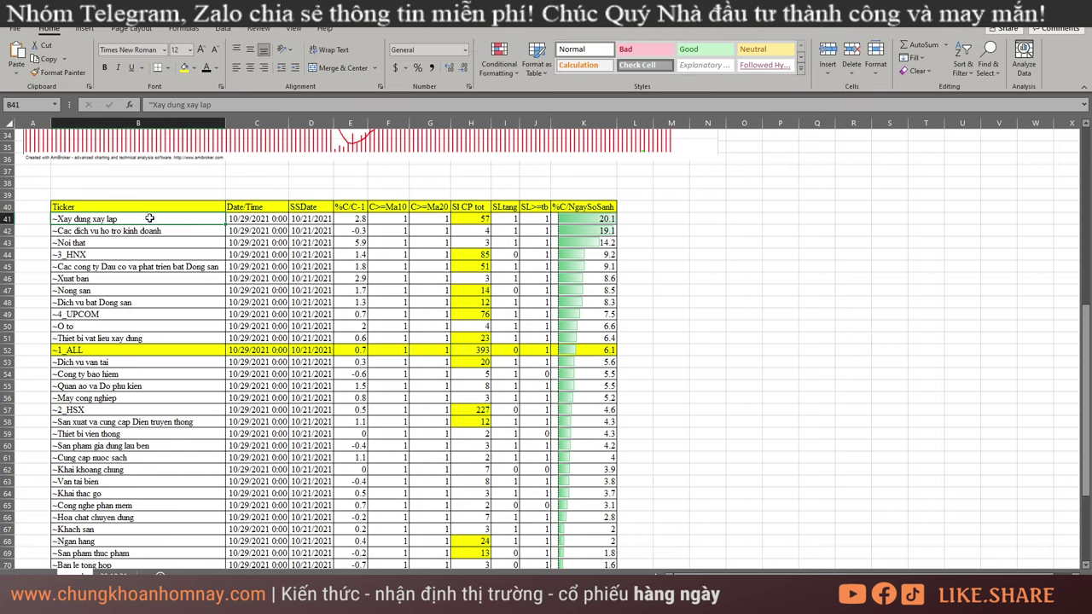
{"action": "left_click", "coordinate": [216, 68]}
{"action": "left_click", "coordinate": [214, 194]}
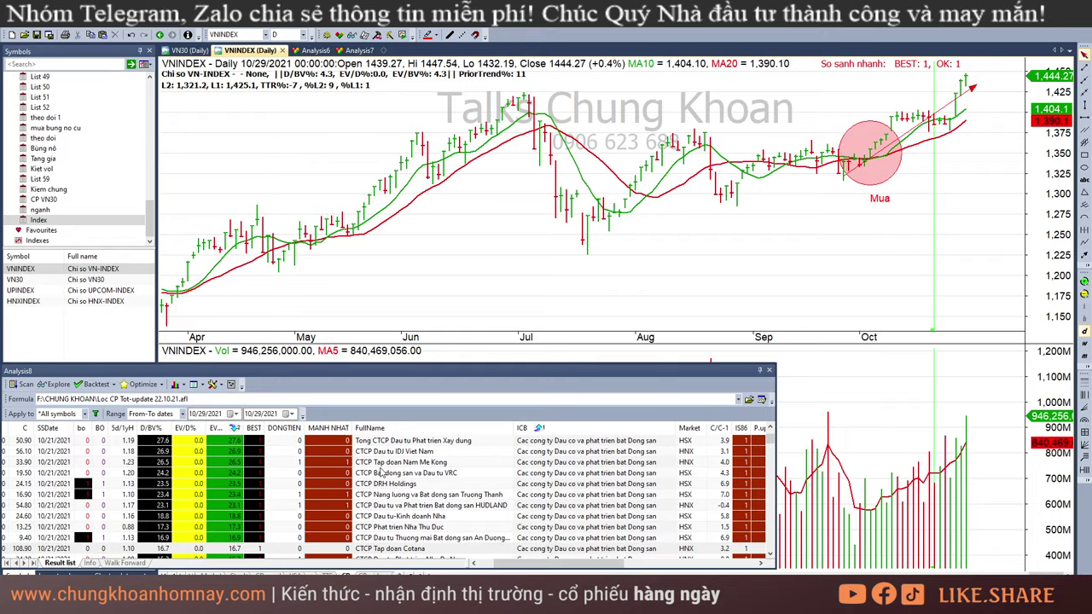
In AmiBroker, locate the Xay dung, xay lap group in the exploration results and examine the CTCP Licogi 14 chart.
{"action": "scroll", "coordinate": [381, 472], "scroll_direction": "down", "scroll_amount": 8}
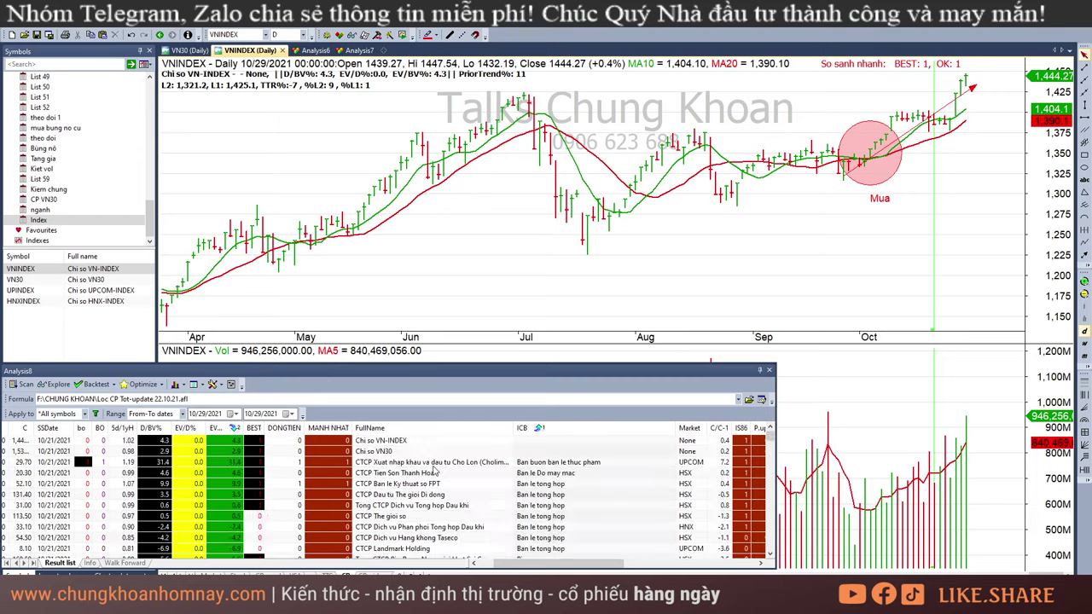
{"action": "scroll", "coordinate": [530, 483], "scroll_direction": "down", "scroll_amount": 8}
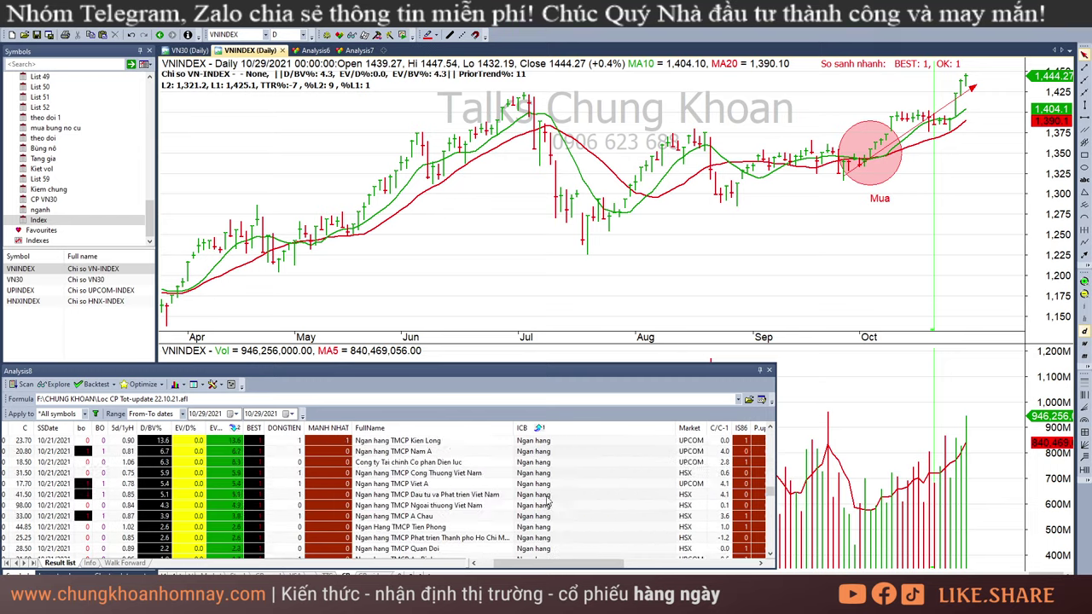
{"action": "scroll", "coordinate": [583, 502], "scroll_direction": "down", "scroll_amount": 8}
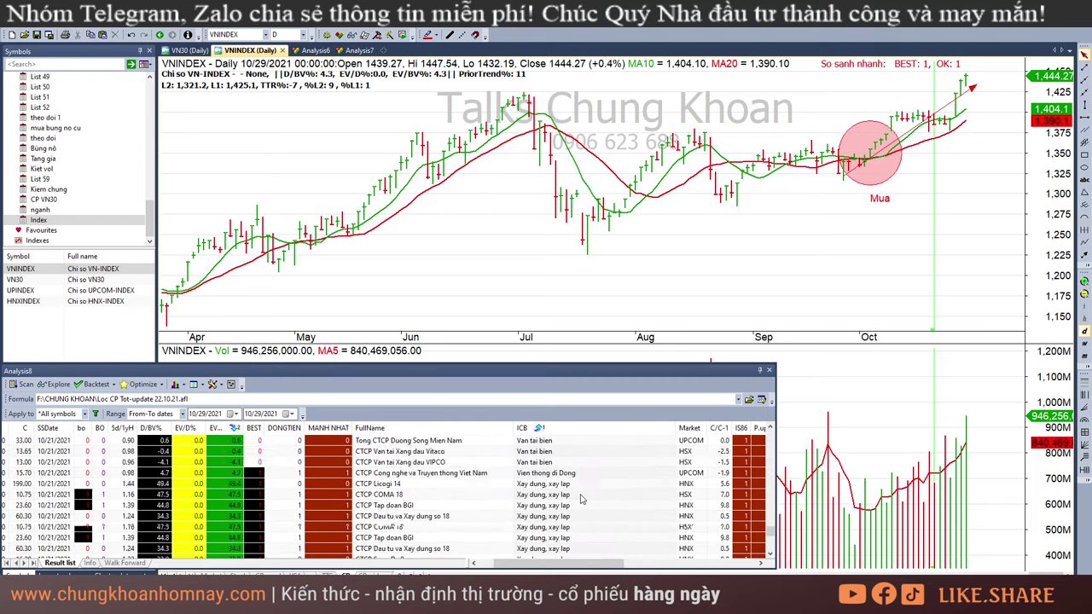
{"action": "scroll", "coordinate": [580, 500], "scroll_direction": "down", "scroll_amount": 4}
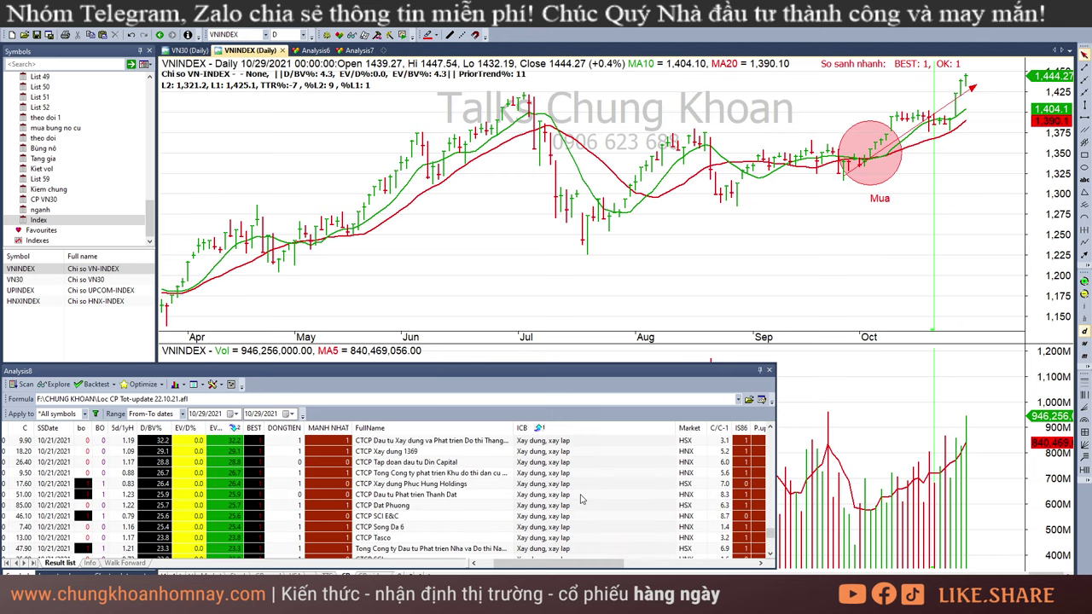
{"action": "scroll", "coordinate": [580, 500], "scroll_direction": "down", "scroll_amount": 3}
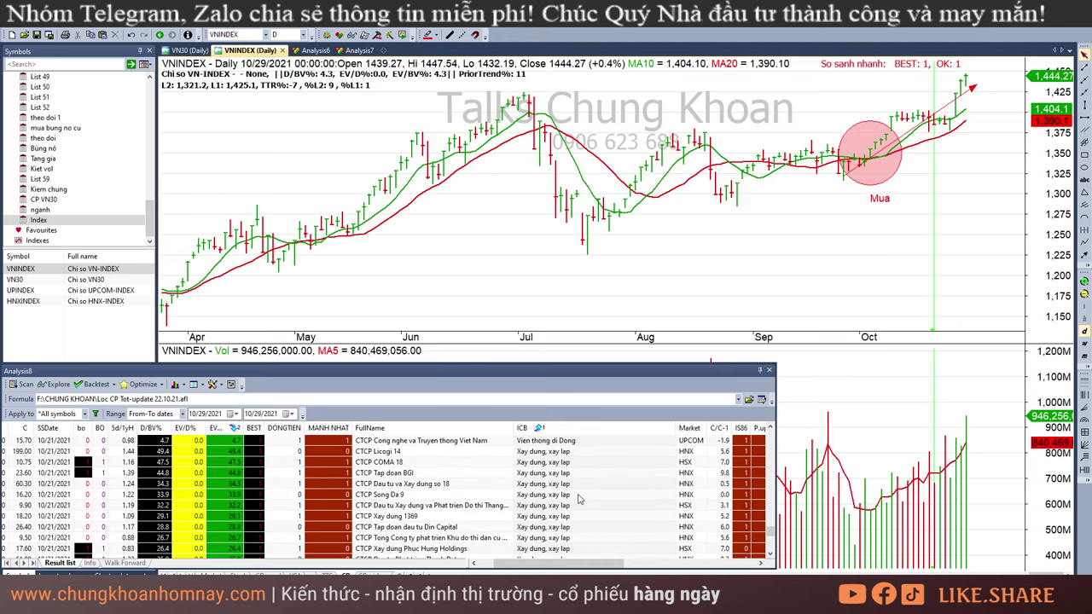
{"action": "left_click", "coordinate": [574, 485]}
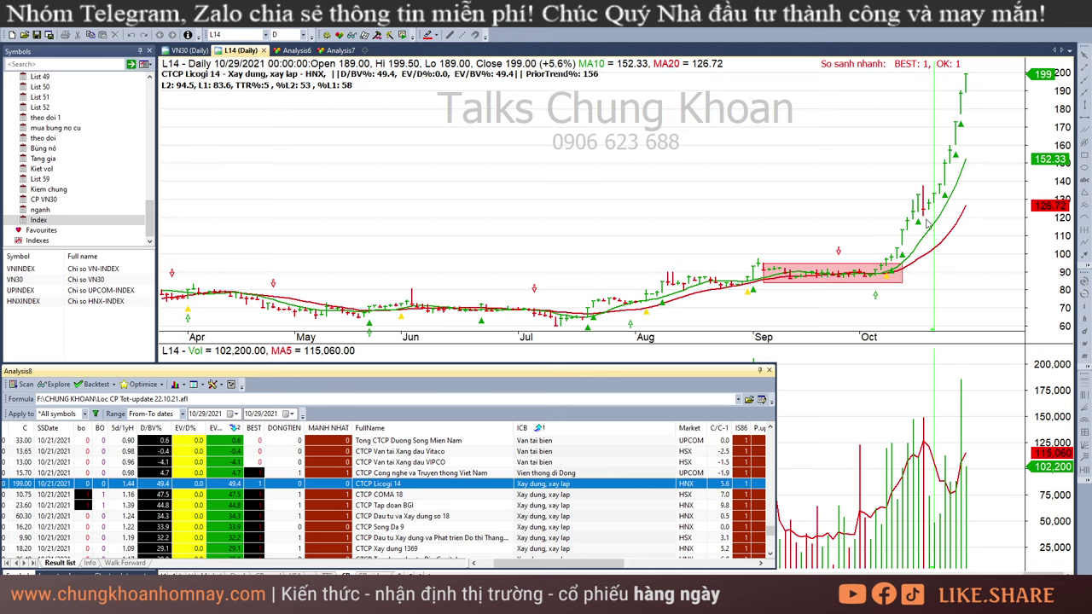
{"action": "left_click", "coordinate": [954, 158]}
{"action": "left_click", "coordinate": [983, 116]}
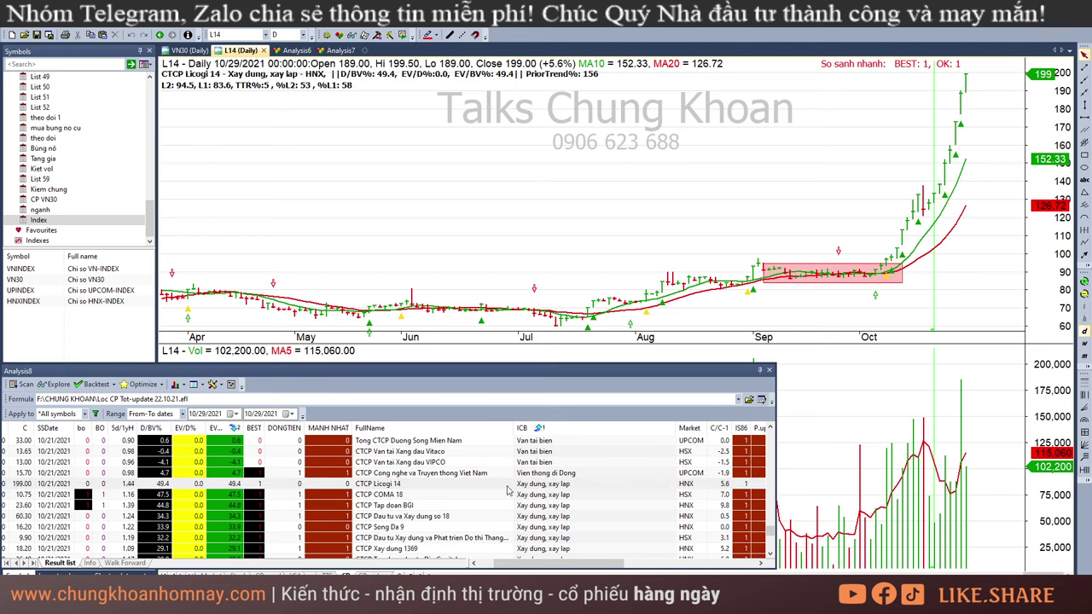
Examine the charts of CTCP COMA 18 and CTCP Tap doan BGI, inspecting BGI's 10/26/2021 bar.
{"action": "left_click", "coordinate": [508, 487]}
{"action": "key", "text": "Down"}
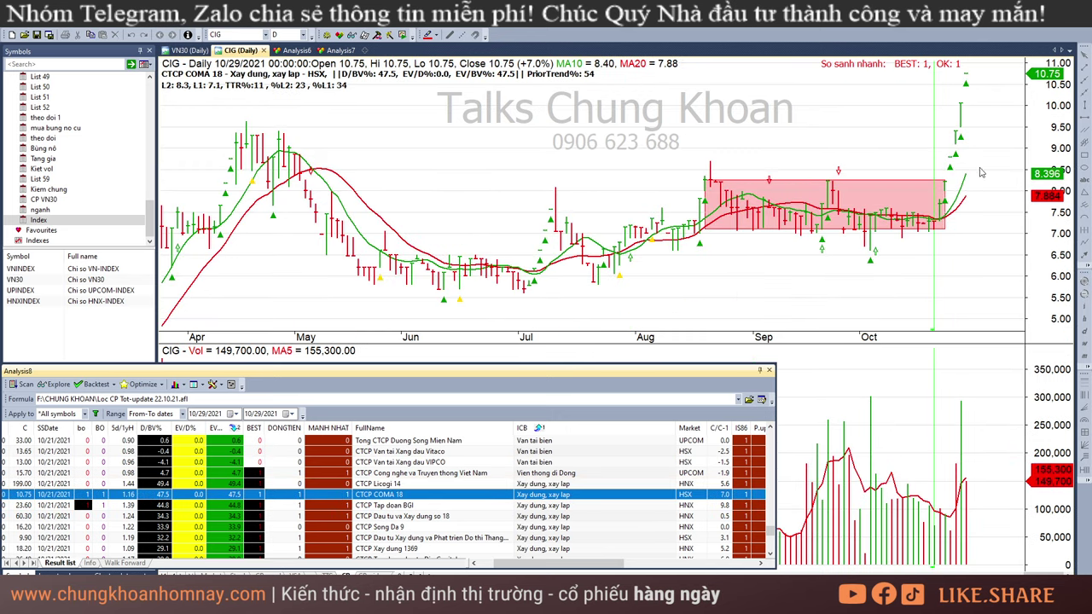
{"action": "left_click", "coordinate": [967, 110]}
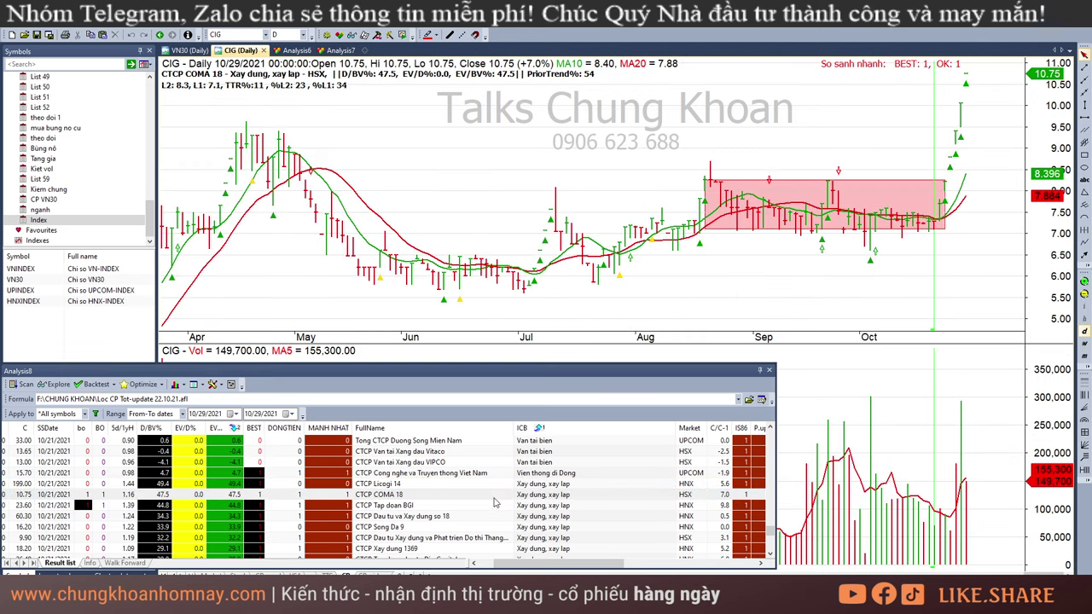
{"action": "left_click", "coordinate": [459, 508]}
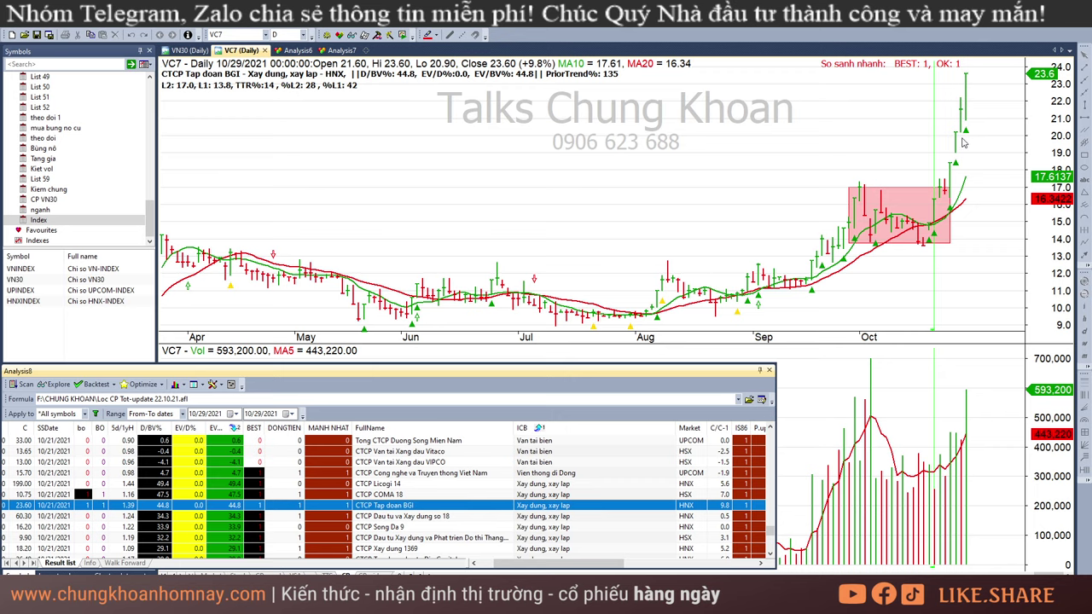
{"action": "left_click", "coordinate": [951, 272]}
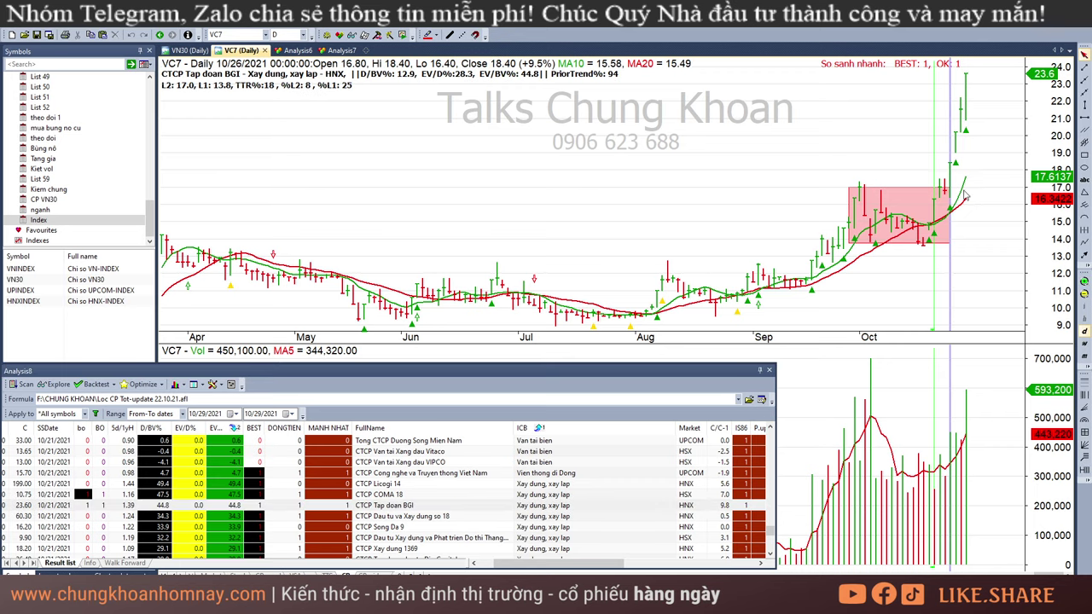
Review the L18 and SD9 charts, inspecting L18's 10/27/2021 bar, and open the TLD chart.
{"action": "left_click", "coordinate": [439, 517]}
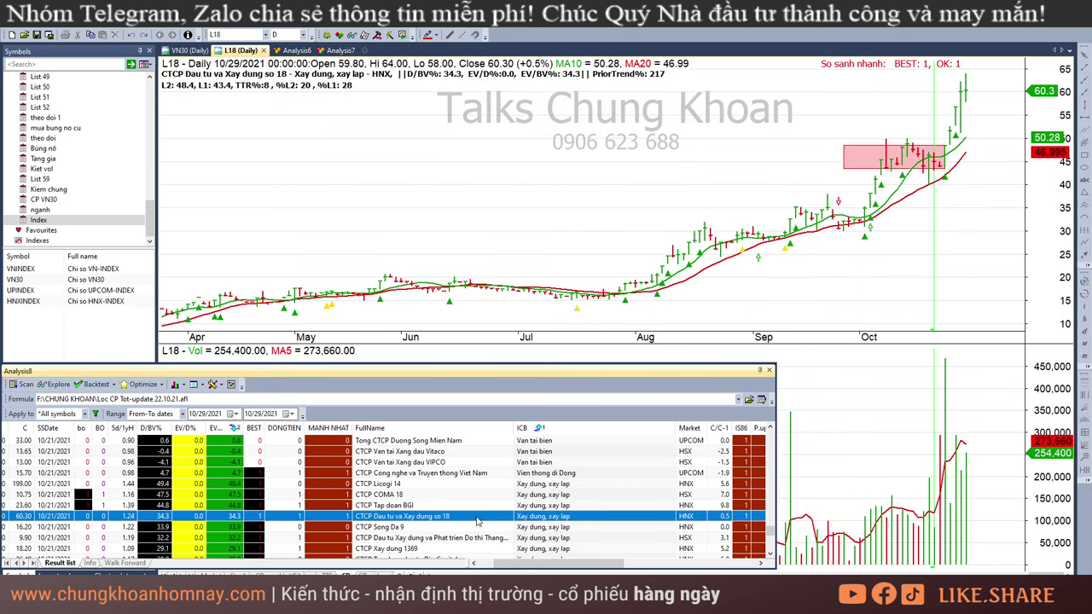
{"action": "left_click", "coordinate": [959, 206]}
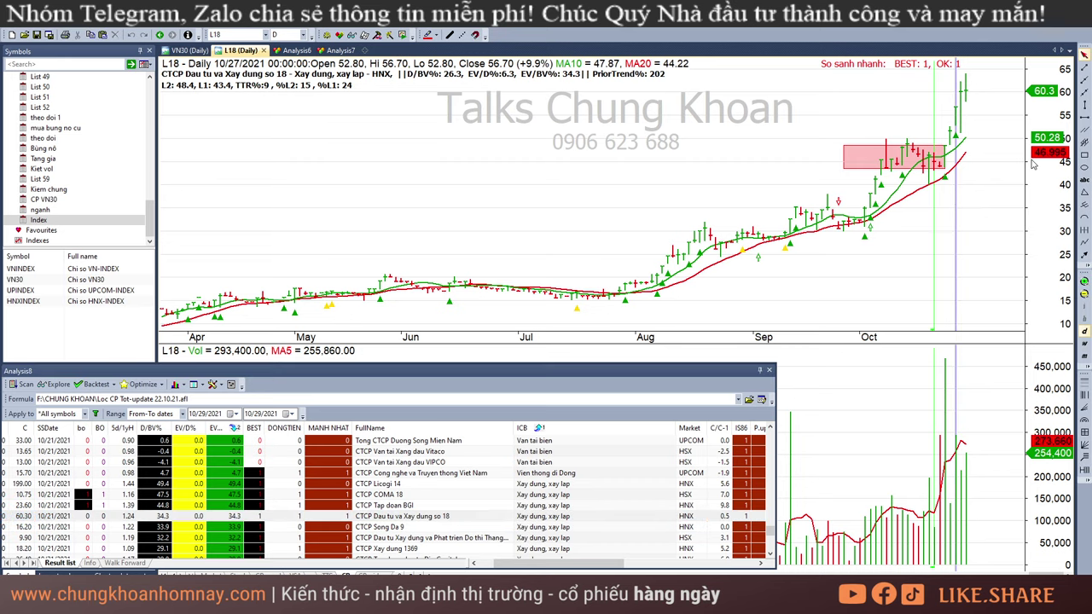
{"action": "left_click", "coordinate": [411, 528]}
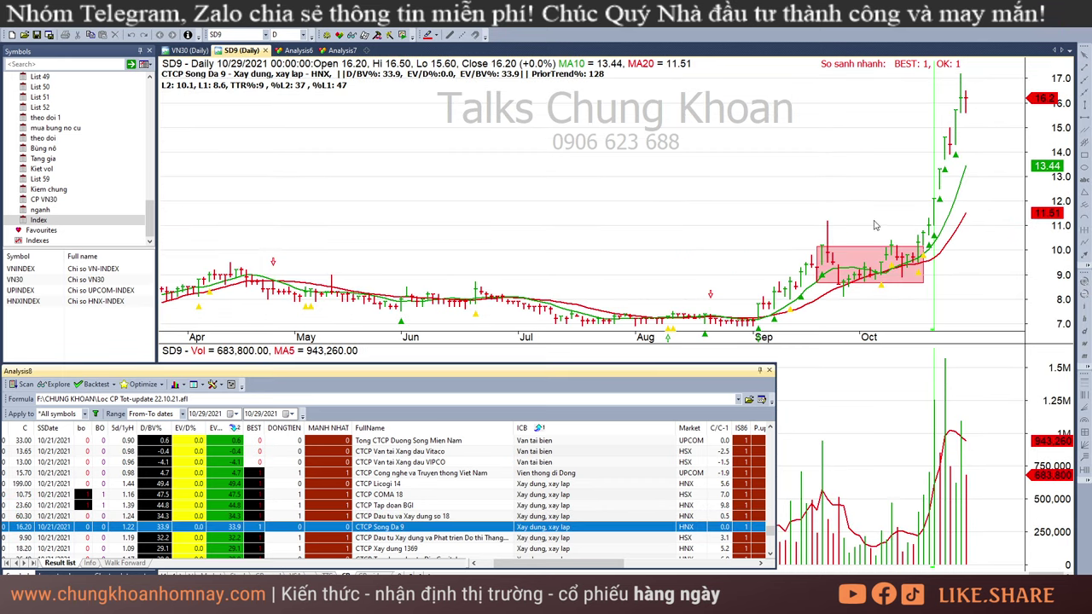
{"action": "left_click", "coordinate": [966, 244]}
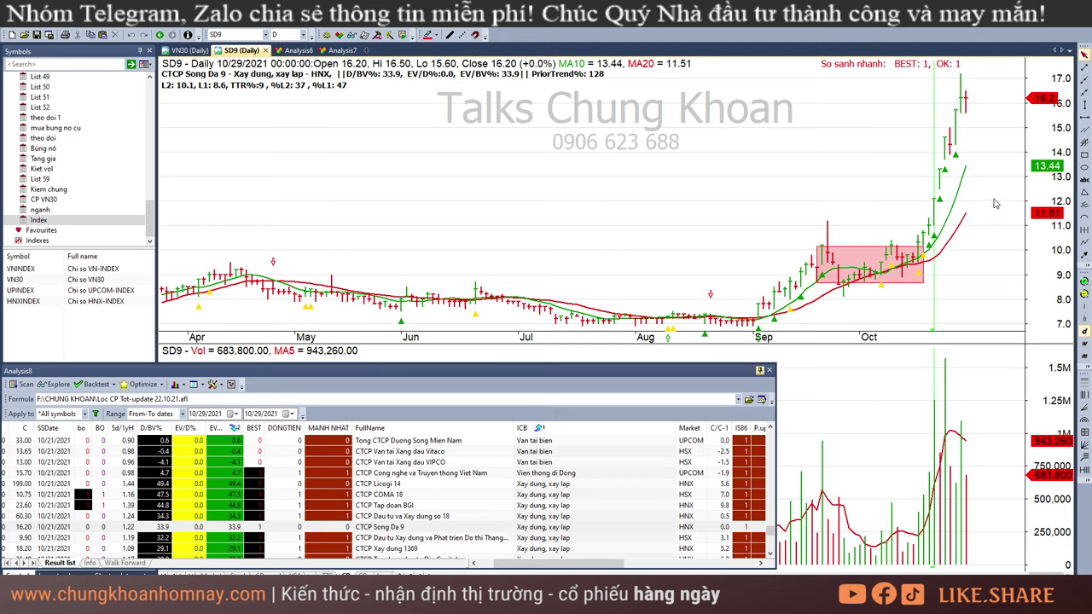
{"action": "left_click", "coordinate": [406, 538]}
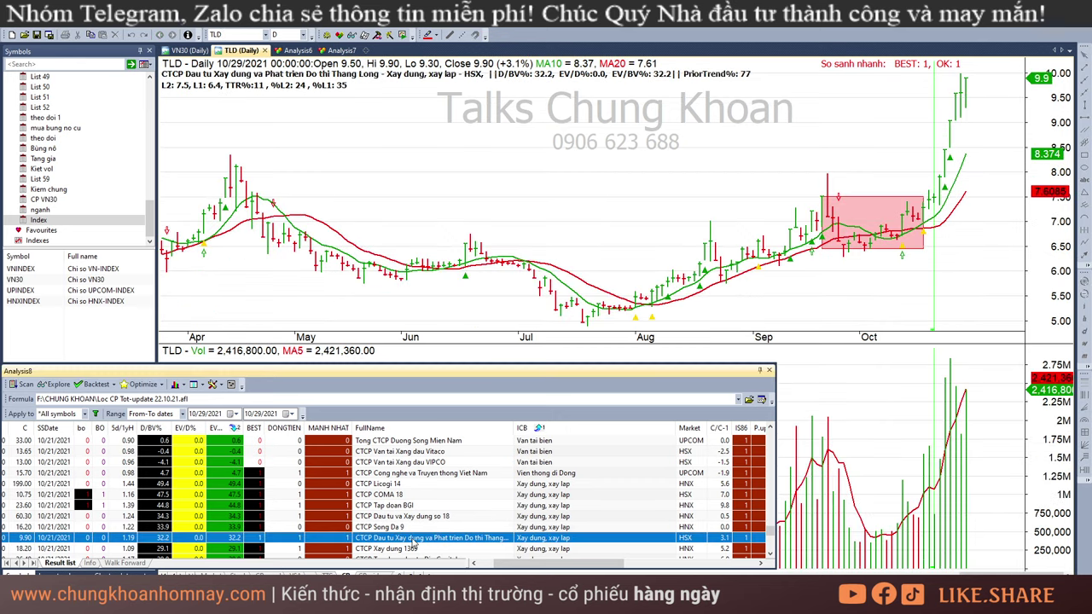
Review the C69 and PDB charts, inspecting PDB's price bars from its consolidation zone up to 10/27/2021.
{"action": "scroll", "coordinate": [467, 509], "scroll_direction": "down", "scroll_amount": 2}
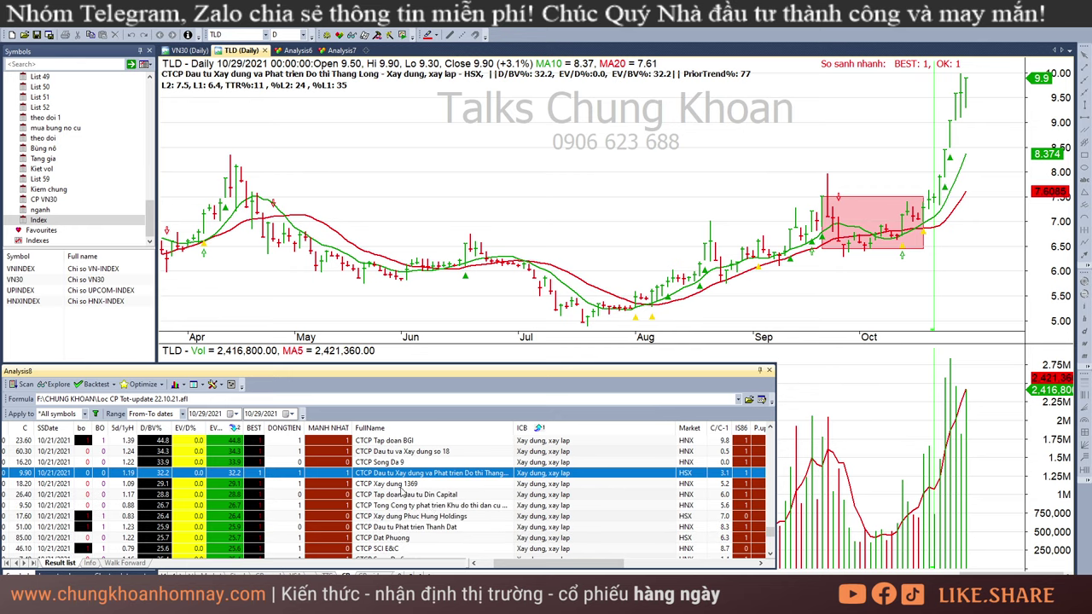
{"action": "left_click", "coordinate": [490, 485]}
{"action": "mouse_move", "coordinate": [985, 201]}
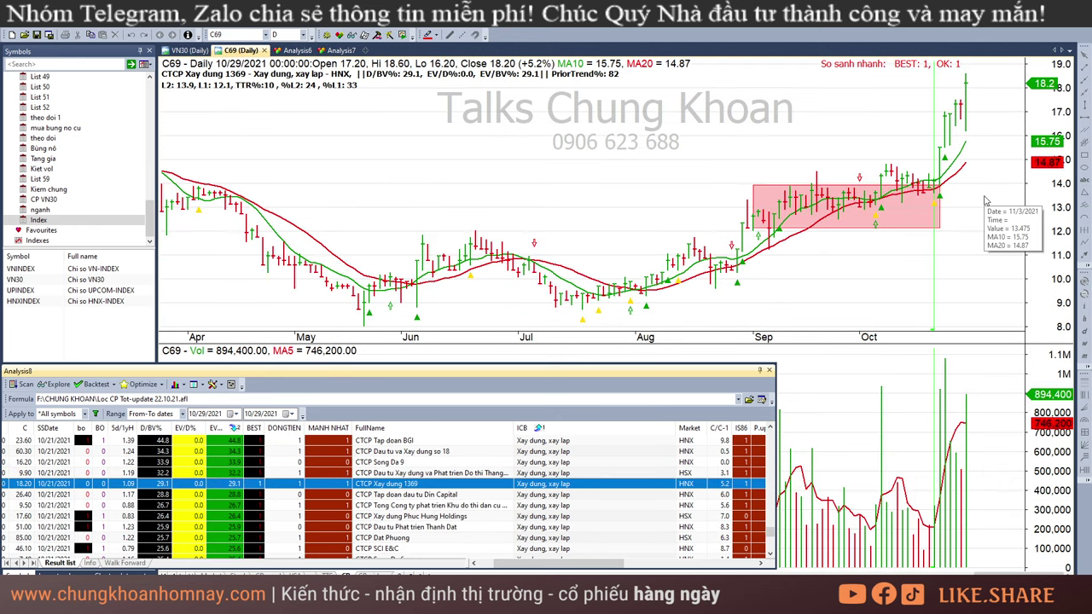
{"action": "key", "text": "Down"}
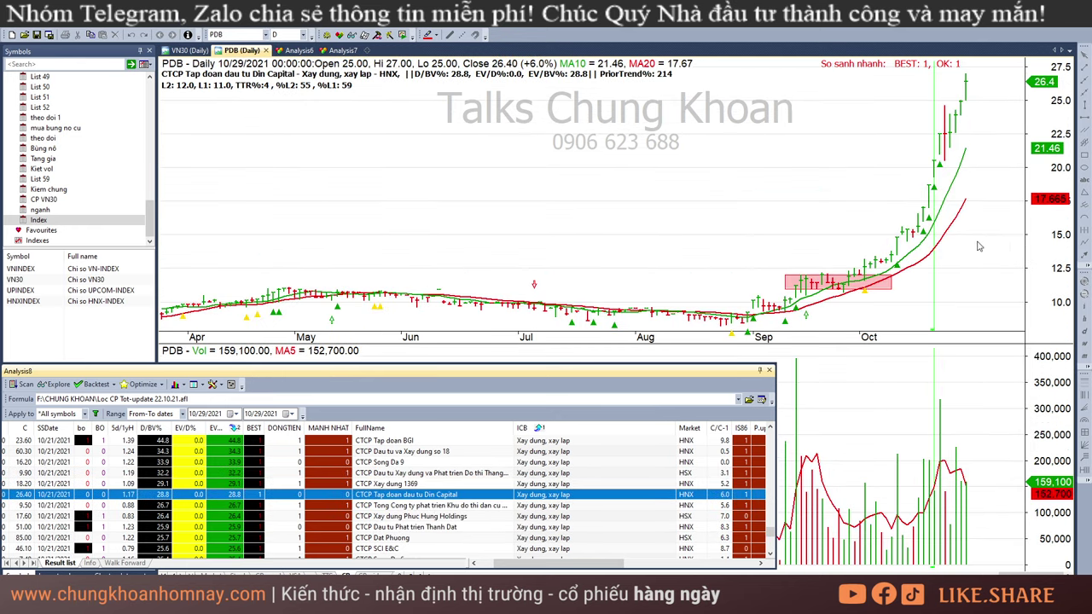
{"action": "left_click", "coordinate": [882, 263]}
{"action": "left_click", "coordinate": [957, 195]}
{"action": "left_click", "coordinate": [990, 133]}
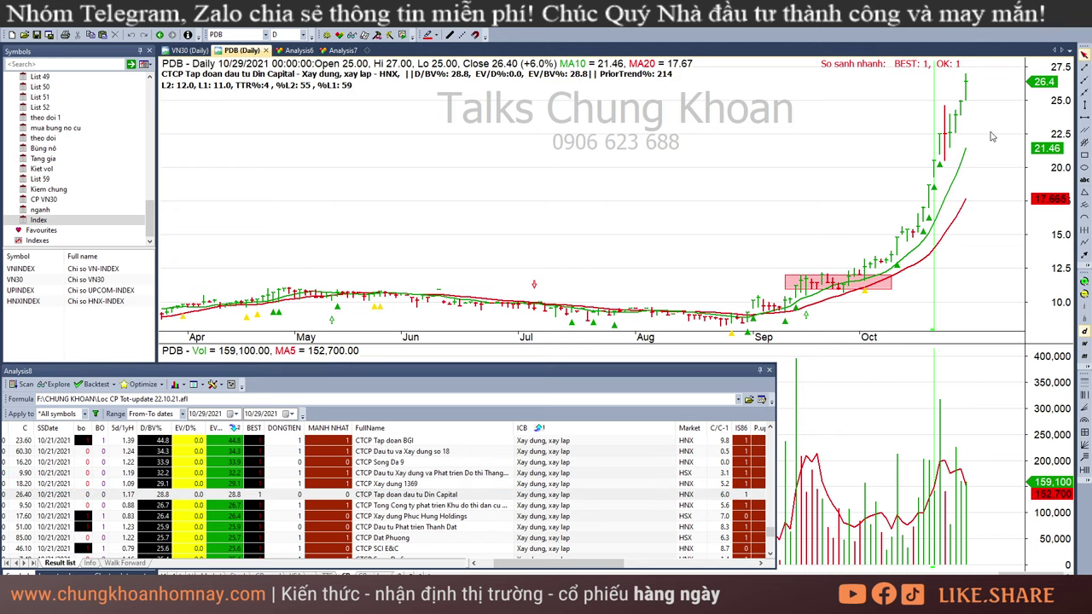
{"action": "left_click", "coordinate": [829, 311]}
{"action": "left_click", "coordinate": [955, 224]}
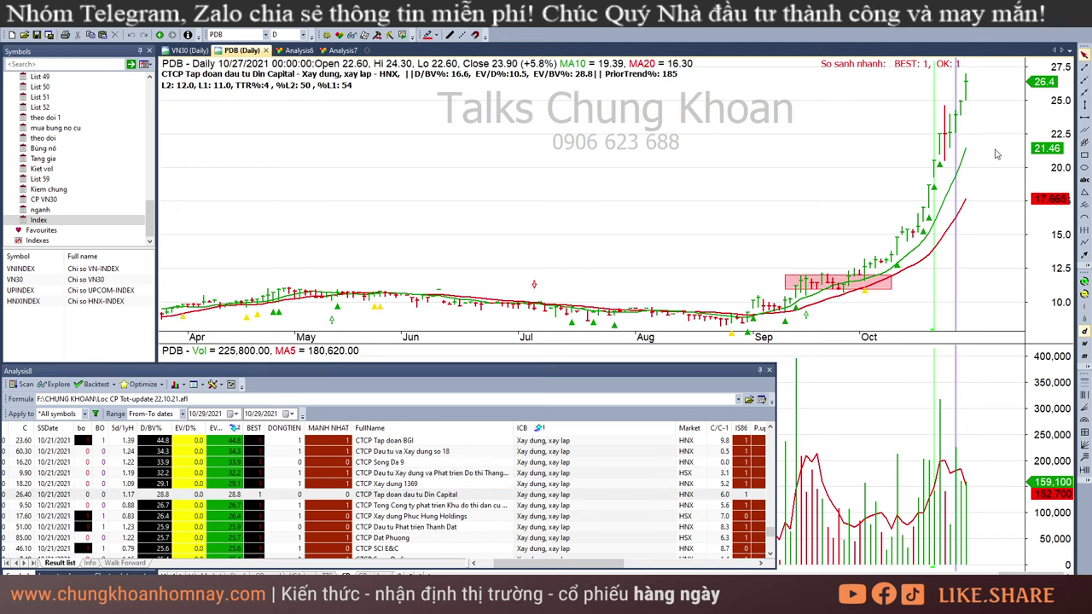
Open the KDM chart and inspect the 10/20/2021 bar just before its October rise.
{"action": "left_click", "coordinate": [450, 509]}
{"action": "left_click", "coordinate": [987, 186]}
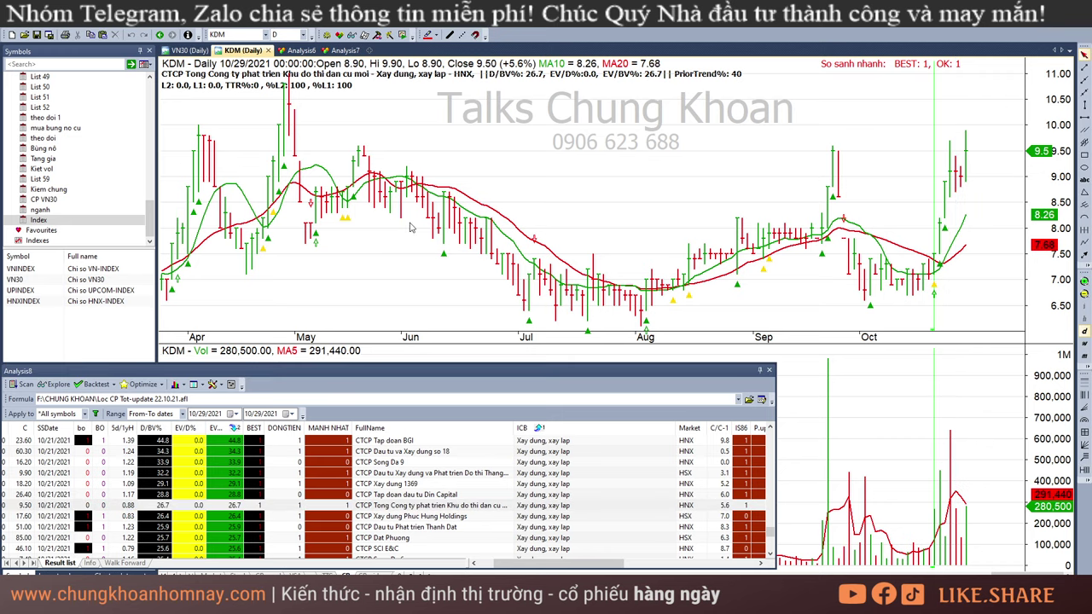
{"action": "left_click", "coordinate": [930, 284]}
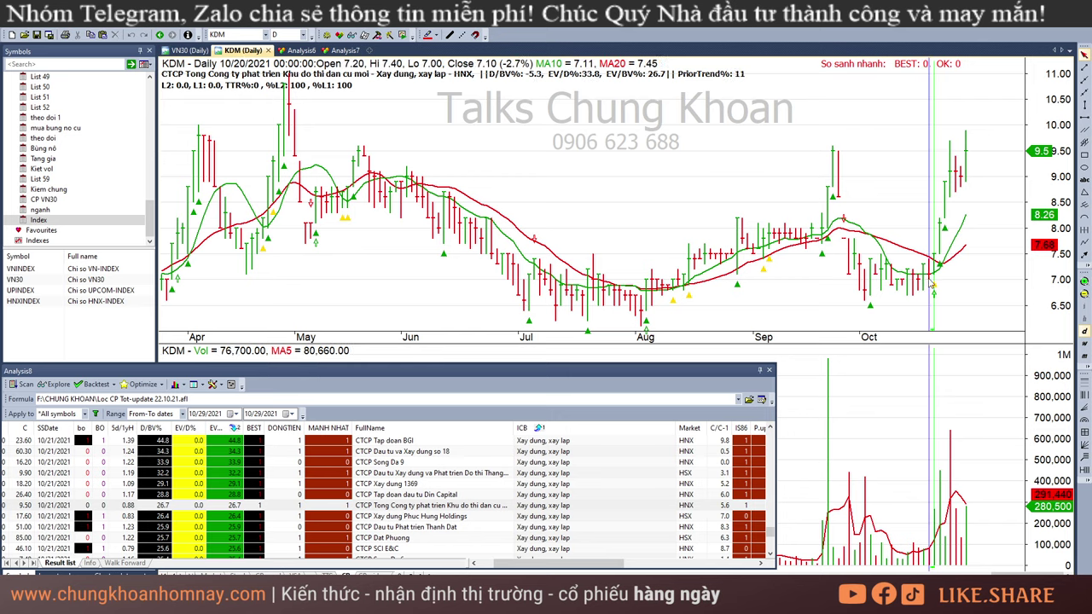
Step past CTCP Xay dung Phuc Hung Holdings to the DTD chart and inspect its 10/12/2021 breakout bar.
{"action": "left_click", "coordinate": [409, 520]}
{"action": "key", "text": "Down"}
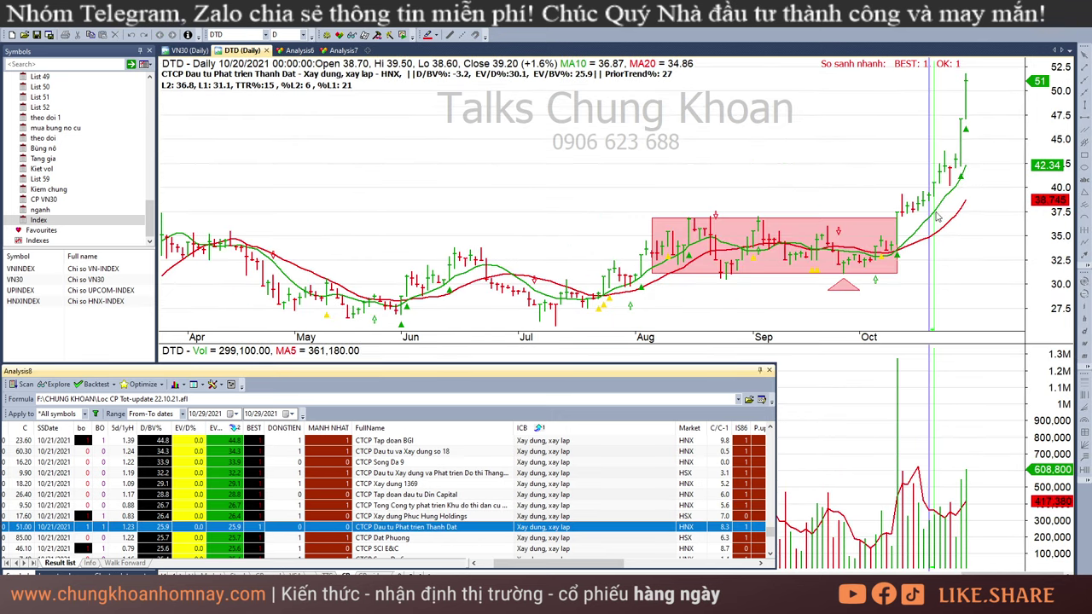
{"action": "left_click", "coordinate": [897, 185]}
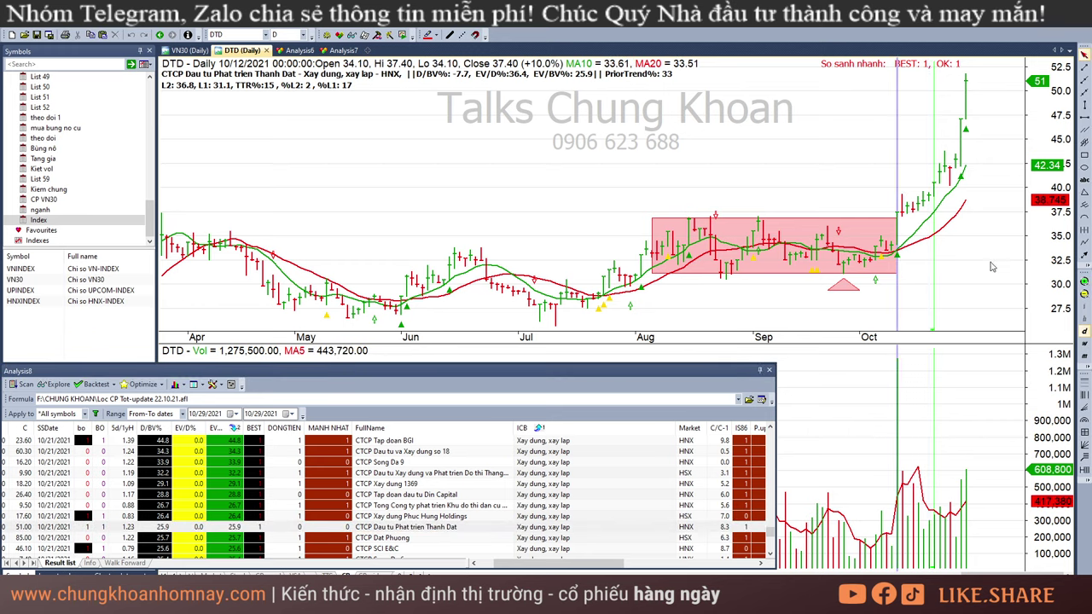
{"action": "left_click", "coordinate": [996, 191]}
Open the DPG chart and inspect its bars between 8/30/2021 and 10/11/2021 along the breakout and uptrend.
{"action": "left_click", "coordinate": [441, 538]}
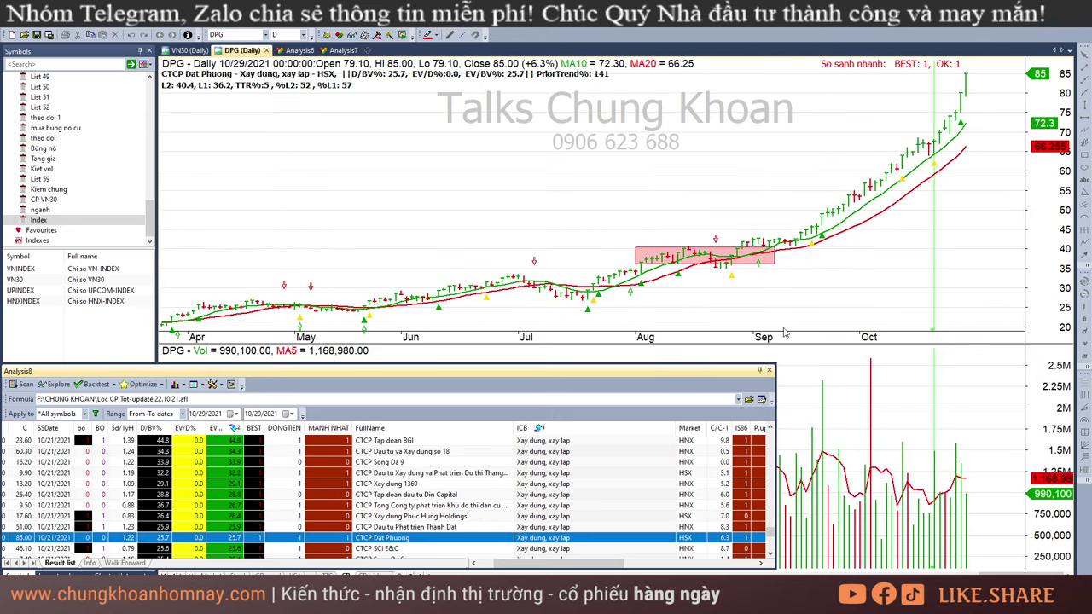
{"action": "left_click", "coordinate": [785, 292]}
{"action": "left_click", "coordinate": [893, 273]}
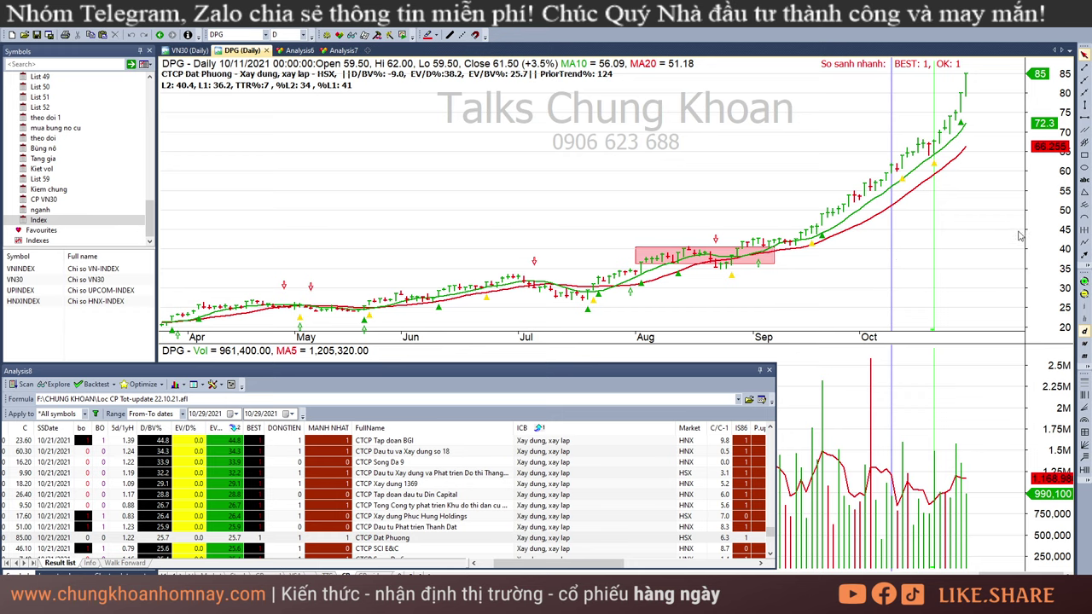
{"action": "left_click", "coordinate": [808, 281]}
{"action": "left_click", "coordinate": [871, 262]}
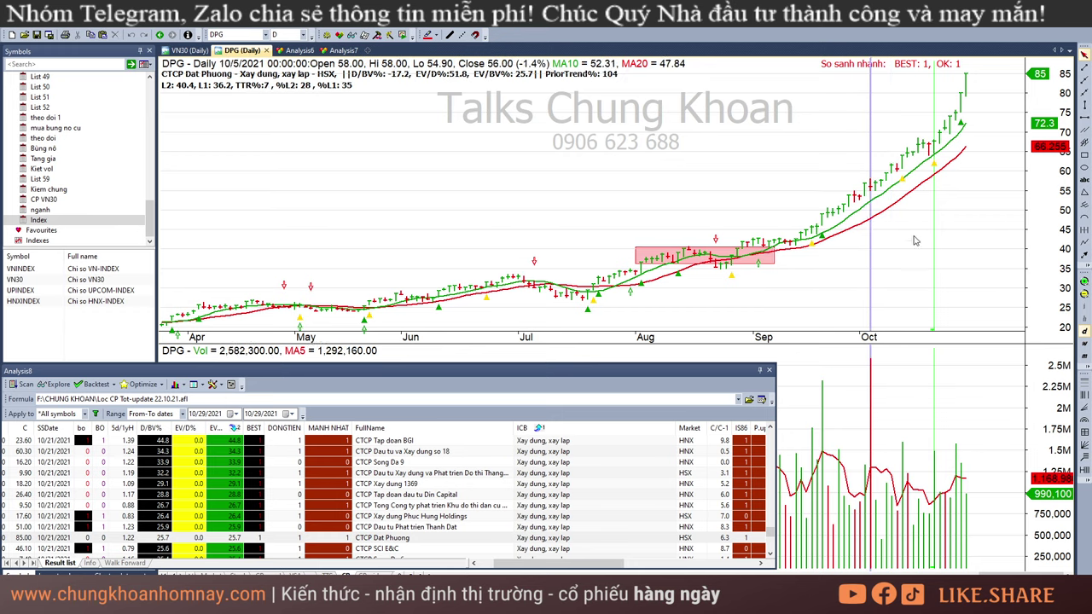
{"action": "left_click", "coordinate": [792, 207]}
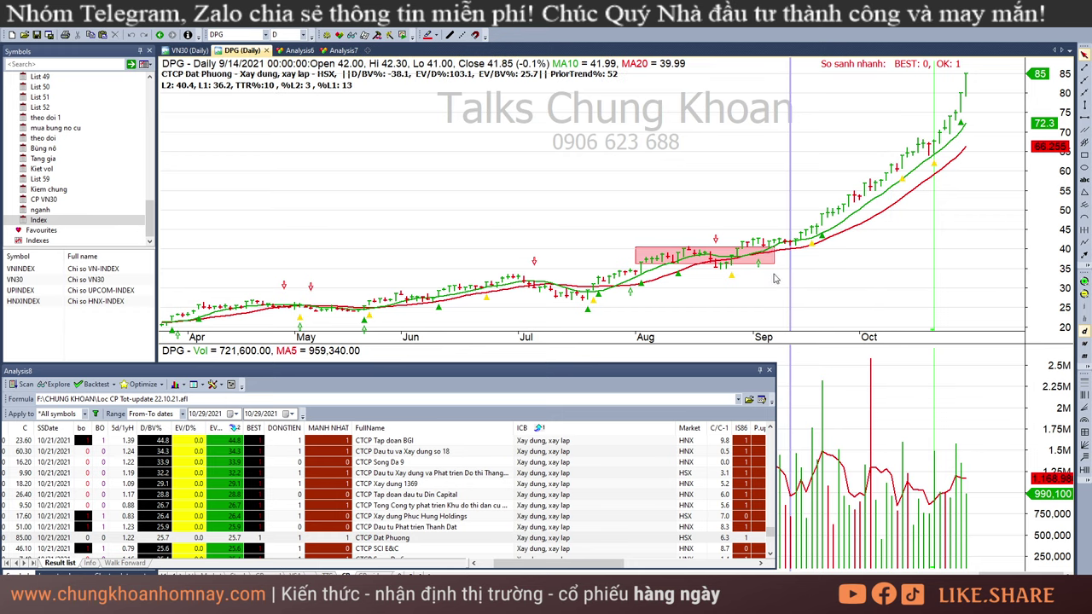
{"action": "left_click", "coordinate": [742, 288]}
{"action": "left_click", "coordinate": [760, 288]}
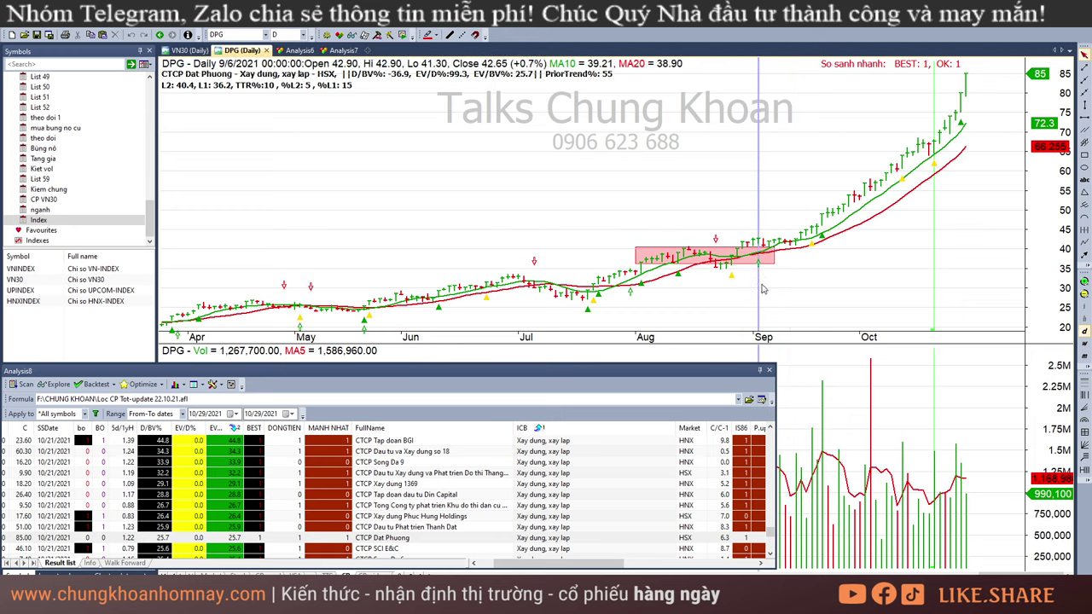
{"action": "left_click", "coordinate": [742, 288]}
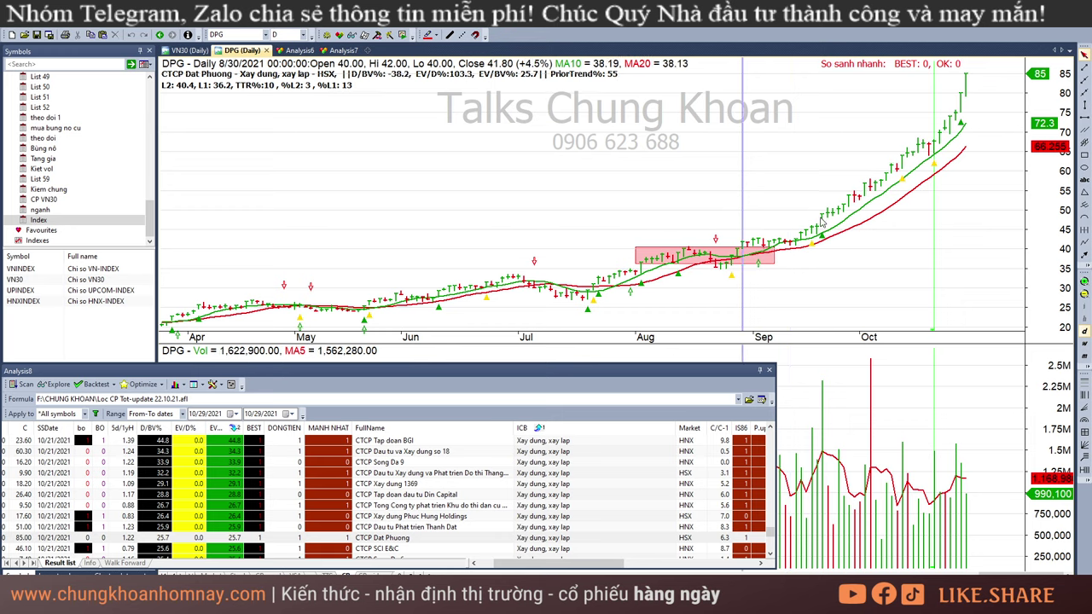
{"action": "left_click", "coordinate": [833, 254]}
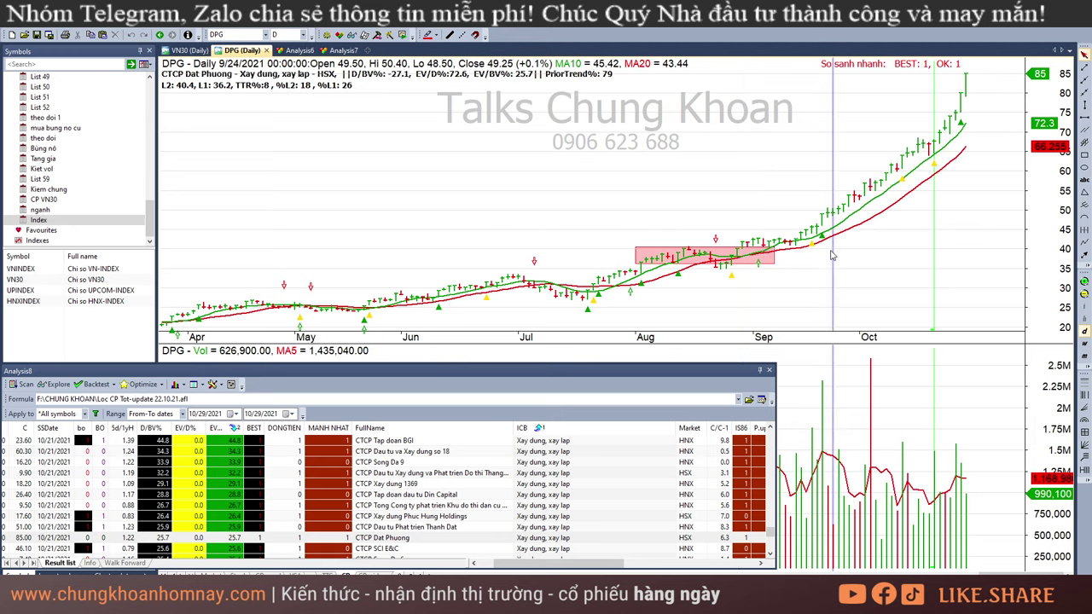
Inspect DPG's daily bars between 9/6/2021 and 9/17/2021, just past its consolidation zone.
{"action": "left_click", "coordinate": [792, 273]}
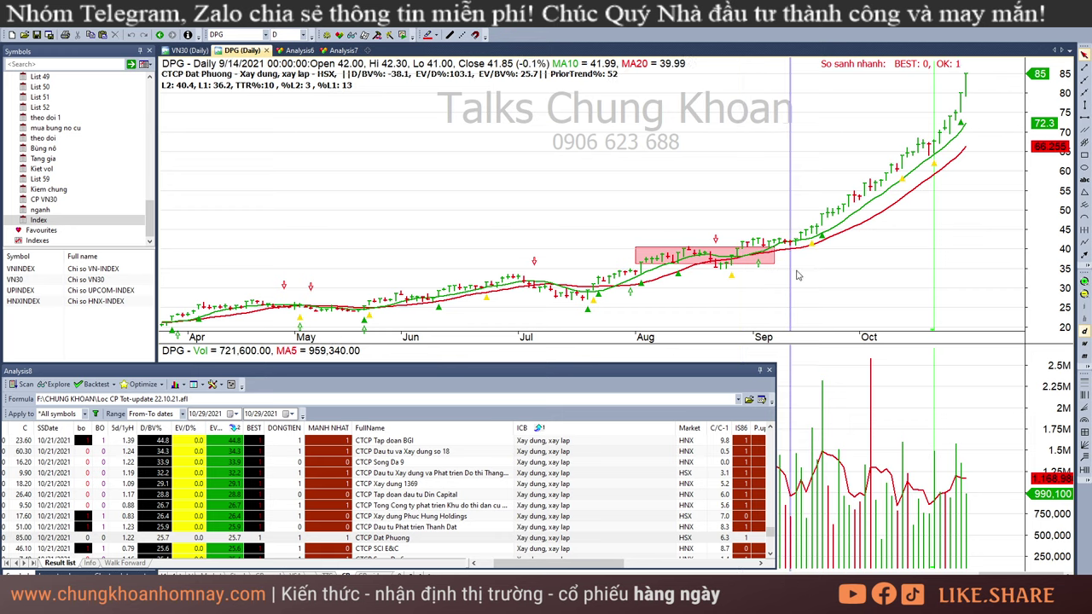
{"action": "left_click", "coordinate": [786, 265]}
{"action": "left_click", "coordinate": [791, 265]}
{"action": "left_click", "coordinate": [806, 265]}
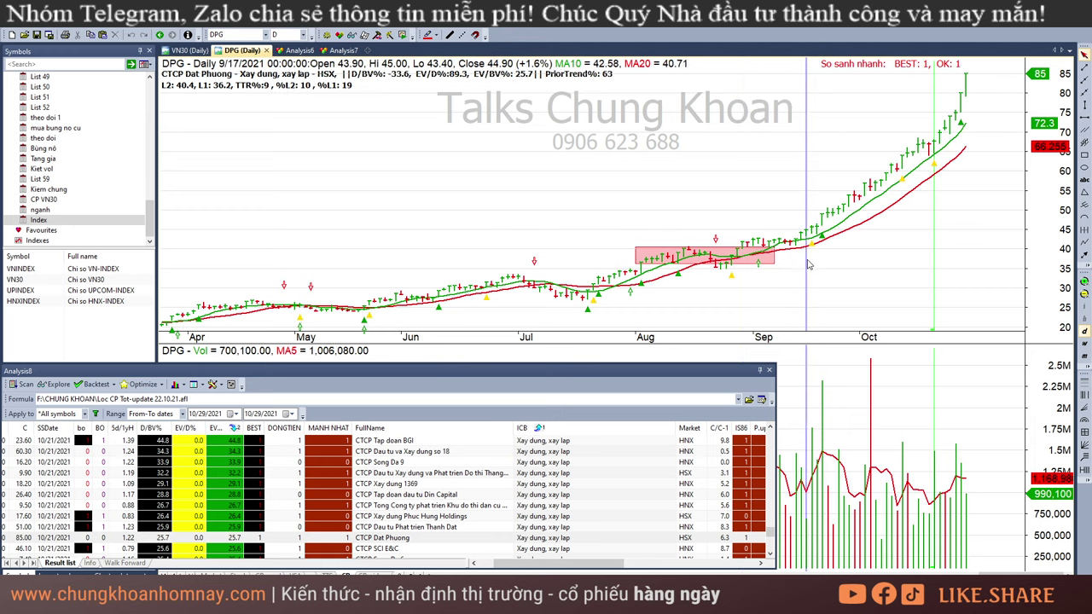
{"action": "left_click", "coordinate": [781, 271]}
{"action": "left_click", "coordinate": [800, 300]}
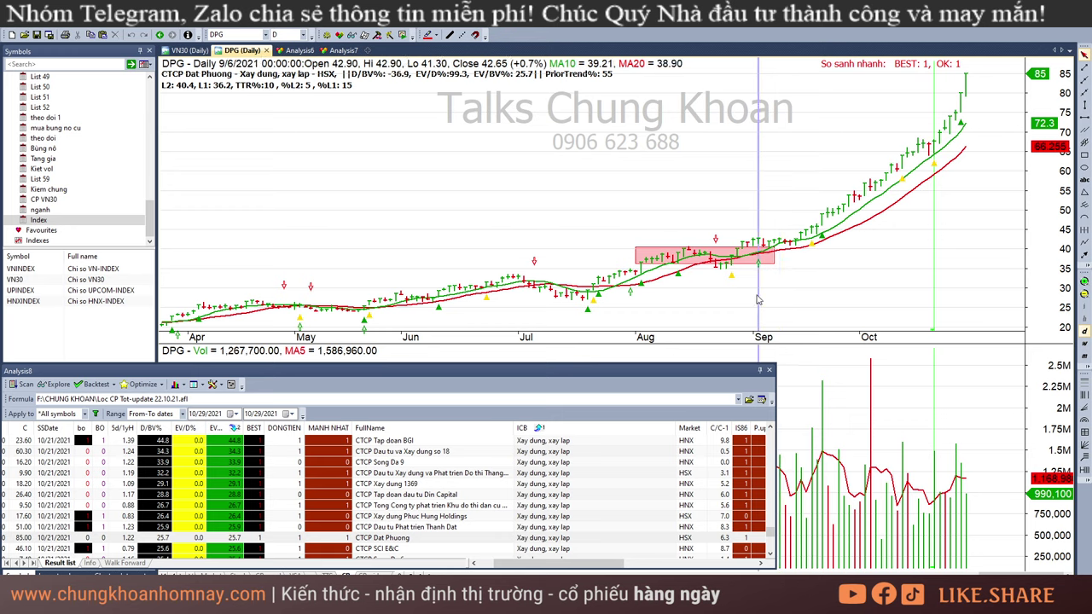
{"action": "left_click", "coordinate": [797, 285]}
Inspect DPG's October uptrend bars, including 10/20/2021 and the latest bar on 10/29/2021.
{"action": "left_click", "coordinate": [973, 193]}
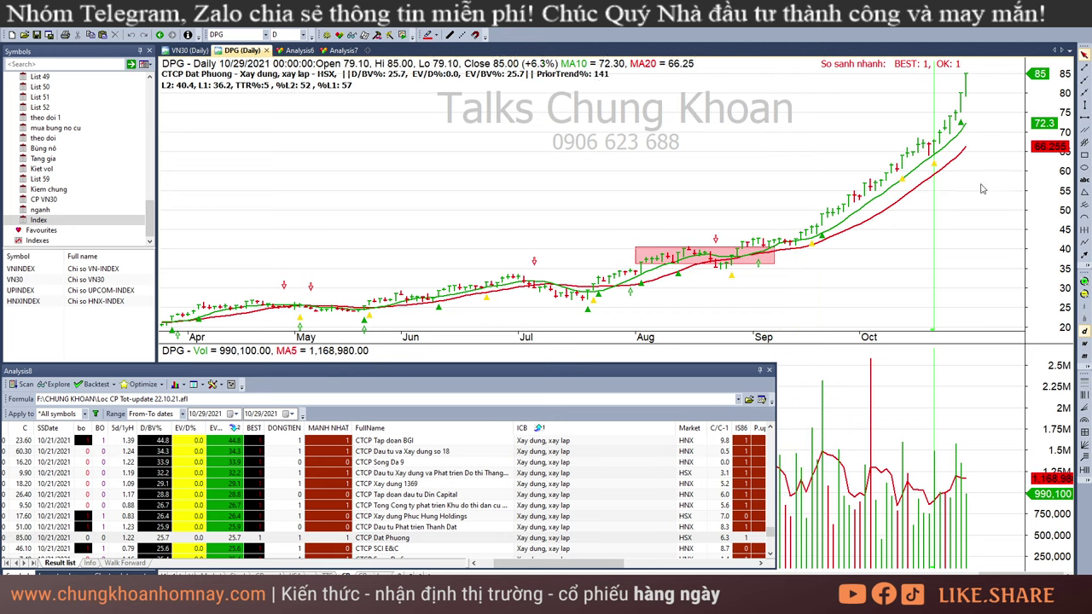
{"action": "left_click", "coordinate": [967, 96]}
{"action": "left_click", "coordinate": [946, 111]}
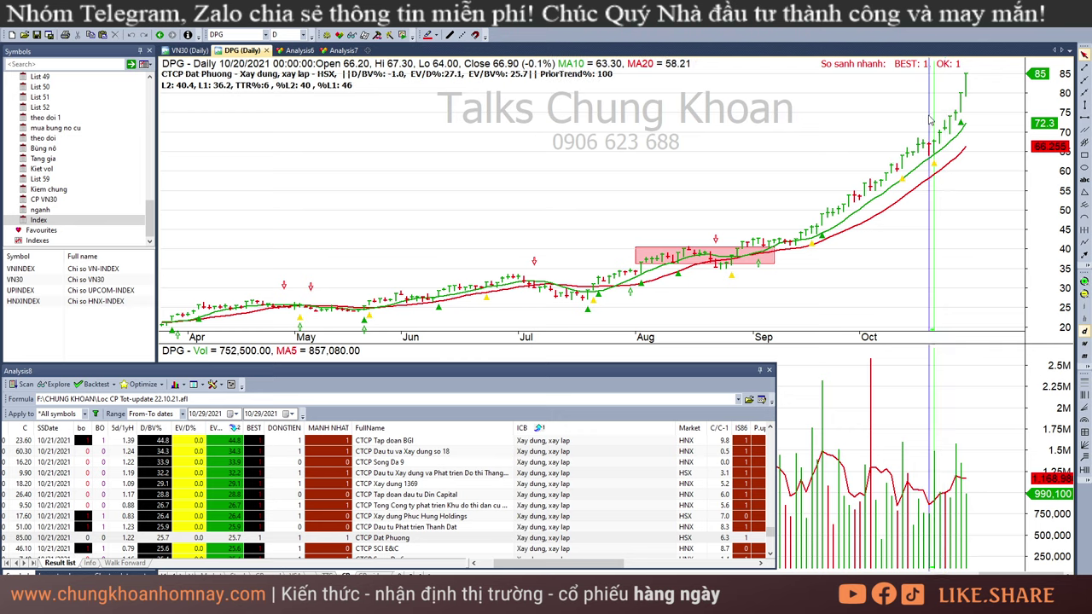
{"action": "left_click", "coordinate": [914, 120]}
{"action": "left_click", "coordinate": [893, 141]}
{"action": "left_click", "coordinate": [968, 136]}
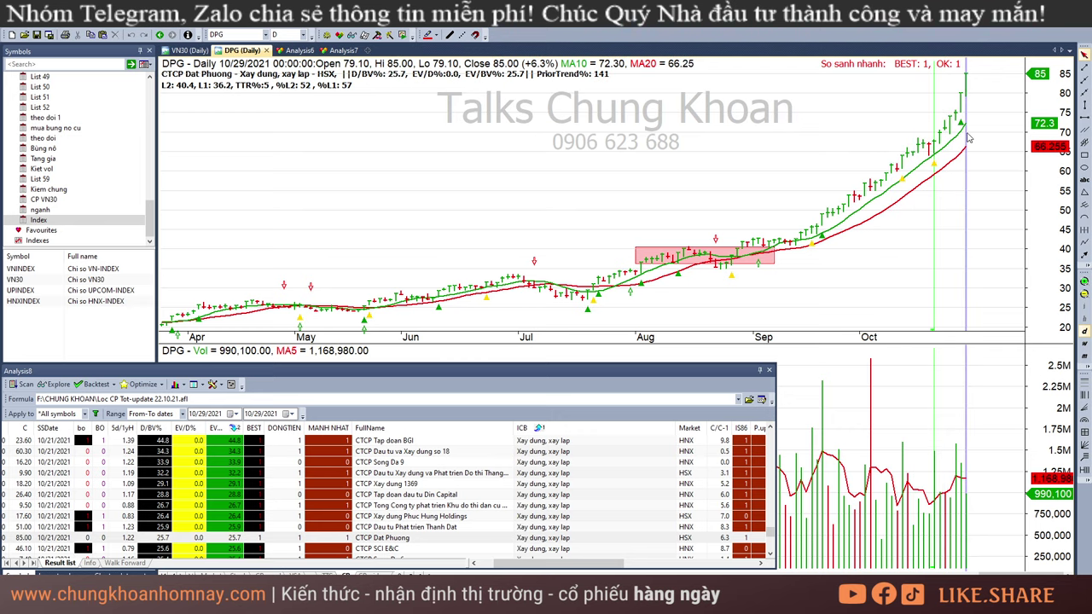
{"action": "left_click", "coordinate": [997, 175]}
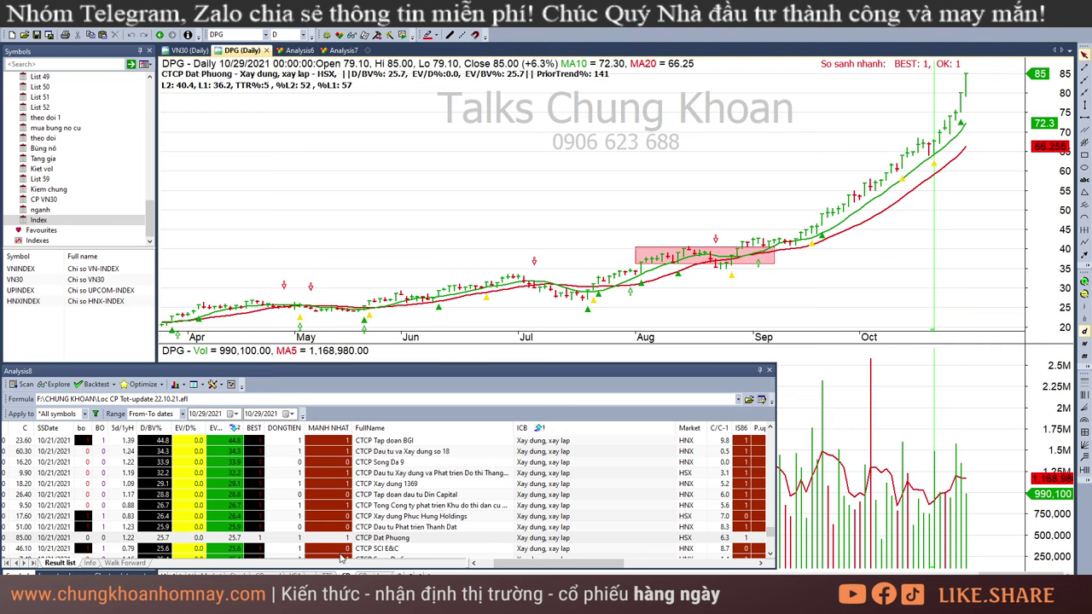
Review the SCI chart, and on the SD6 chart mark the late-September to mid-October consolidation with a rectangle from about 4.9 to 5.6.
{"action": "left_click", "coordinate": [384, 551]}
{"action": "left_click", "coordinate": [979, 252]}
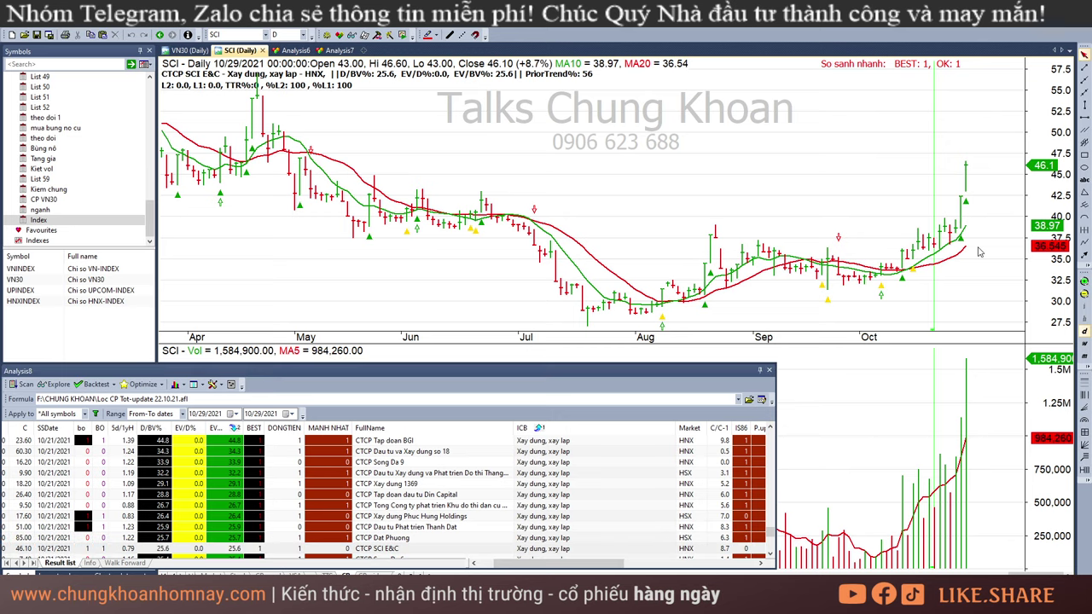
{"action": "scroll", "coordinate": [452, 518], "scroll_direction": "down", "scroll_amount": 2}
{"action": "left_click", "coordinate": [415, 495]}
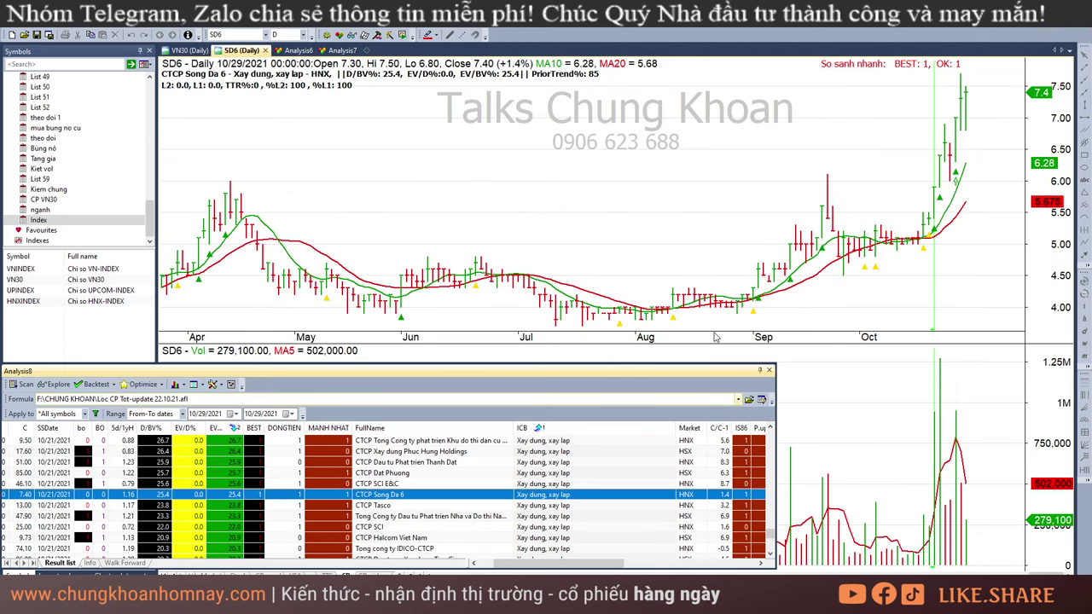
{"action": "left_click", "coordinate": [956, 244]}
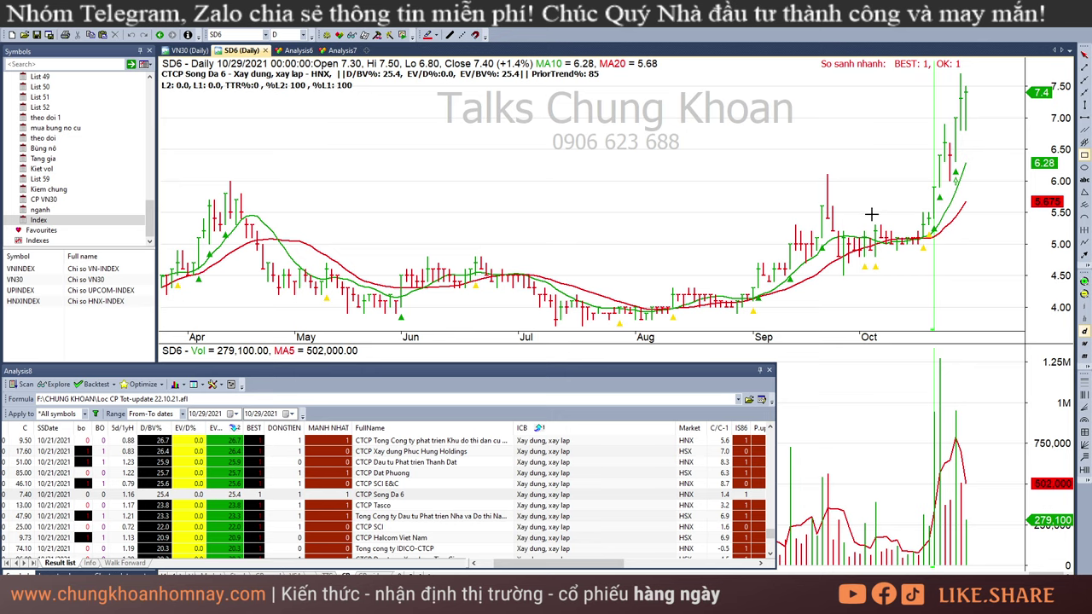
{"action": "left_click_drag", "start_coordinate": [819, 206], "coordinate": [930, 249]}
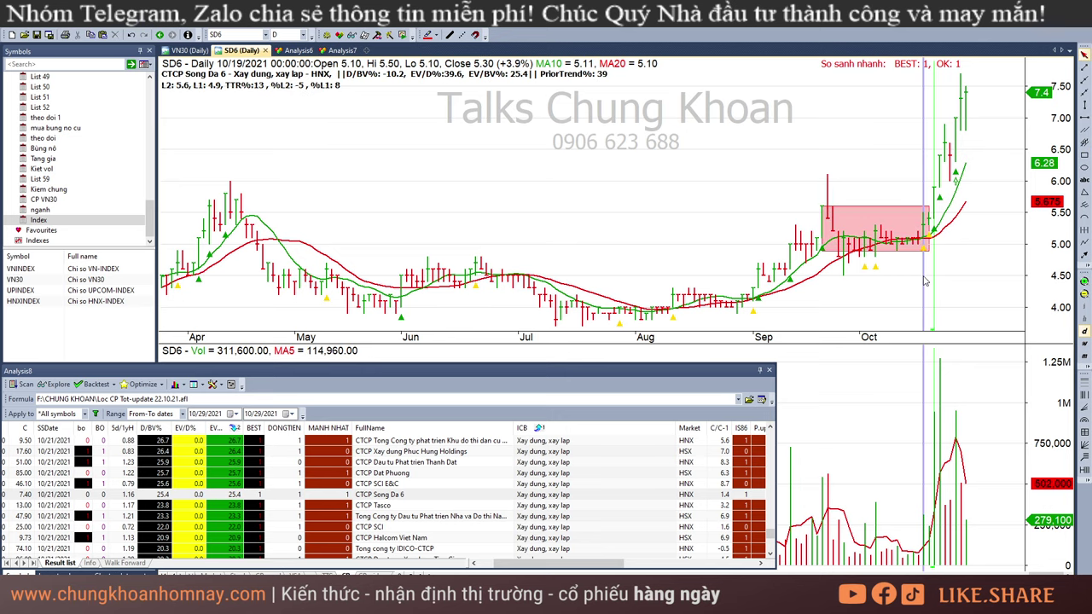
Open the HUT chart of CTCP Tasco and inspect its breakout bars up to 10/27/2021.
{"action": "left_click", "coordinate": [405, 507]}
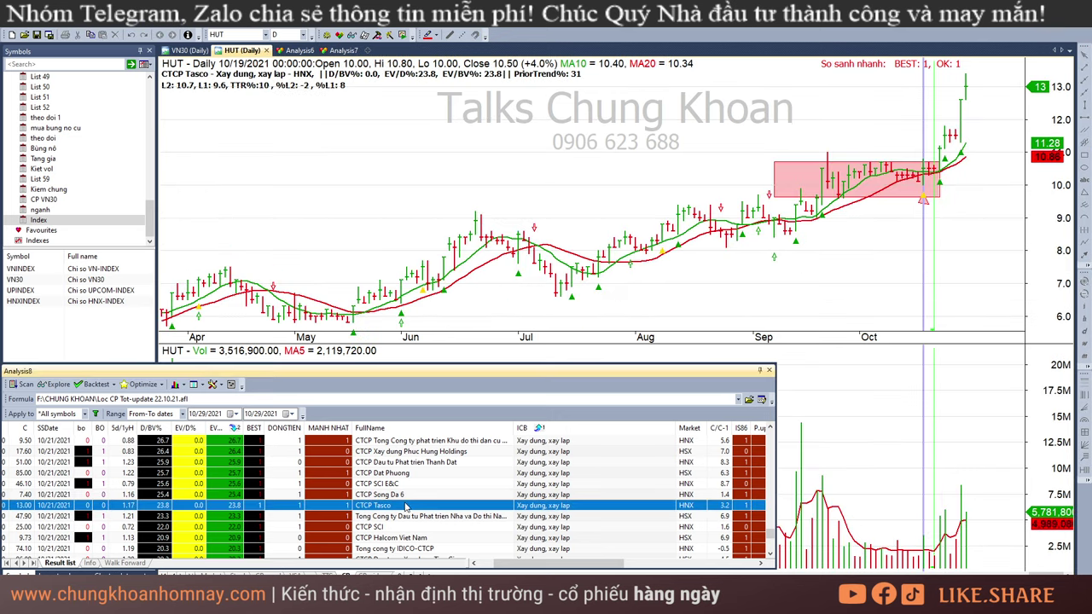
{"action": "left_click", "coordinate": [939, 214]}
{"action": "left_click", "coordinate": [955, 213]}
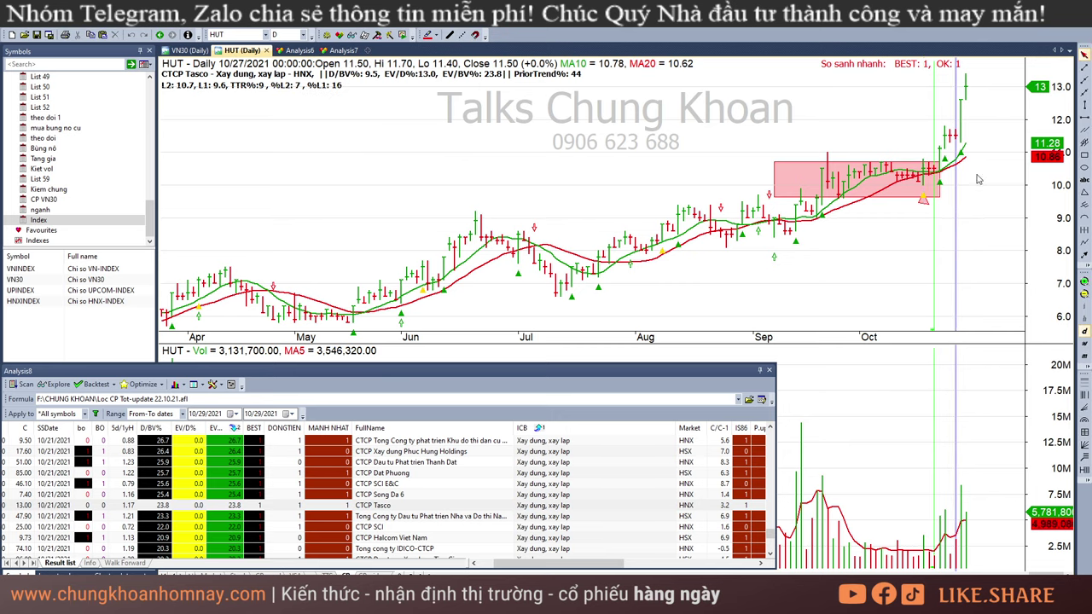
{"action": "left_click", "coordinate": [990, 156]}
Review the charts of NHA, S99 and HID, continuing through the construction stocks to HTN.
{"action": "left_click", "coordinate": [455, 522]}
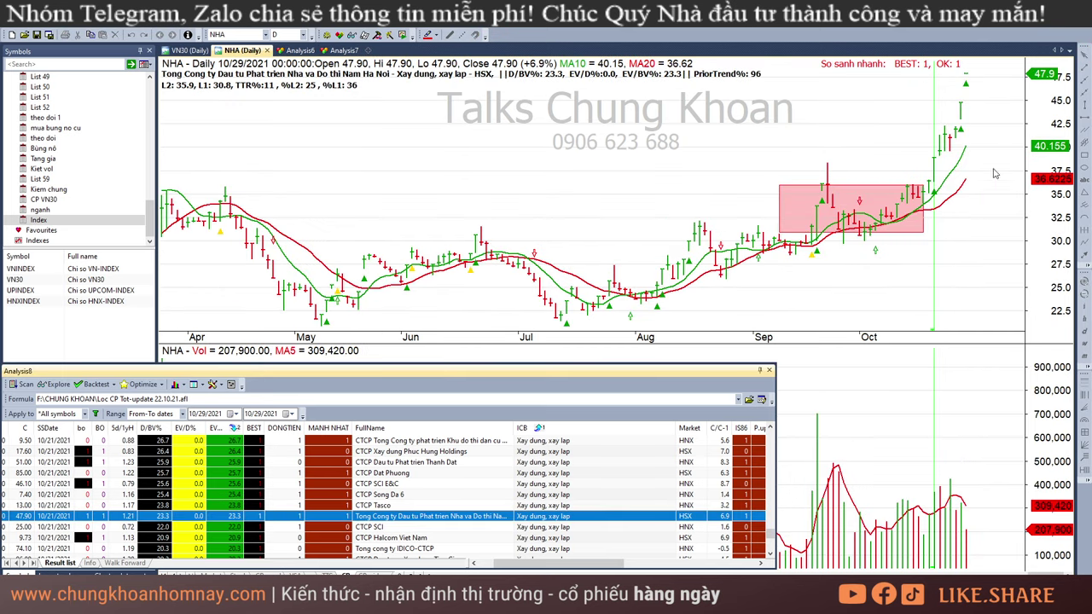
{"action": "key", "text": "Down"}
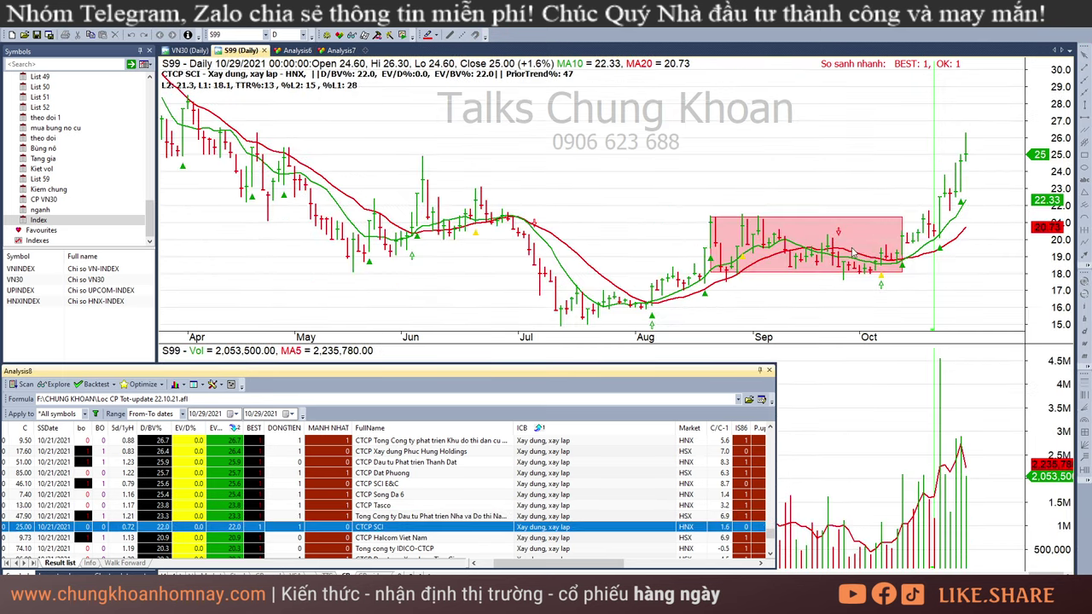
{"action": "key", "text": "Down"}
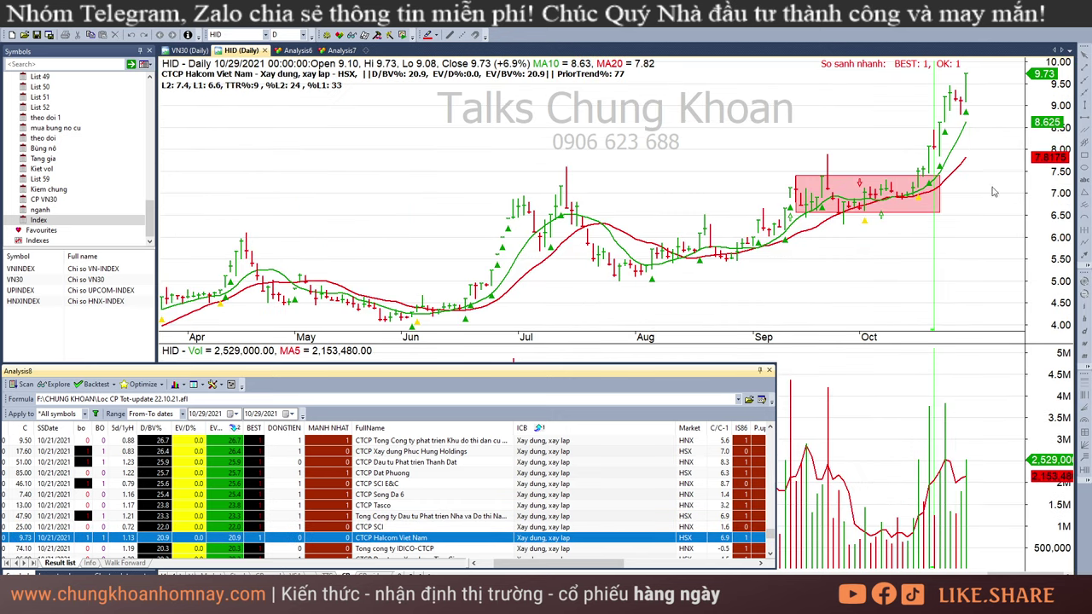
{"action": "key", "text": "Down"}
{"action": "key", "text": "Down"}
{"action": "key", "text": "Down"}
{"action": "key", "text": "Down"}
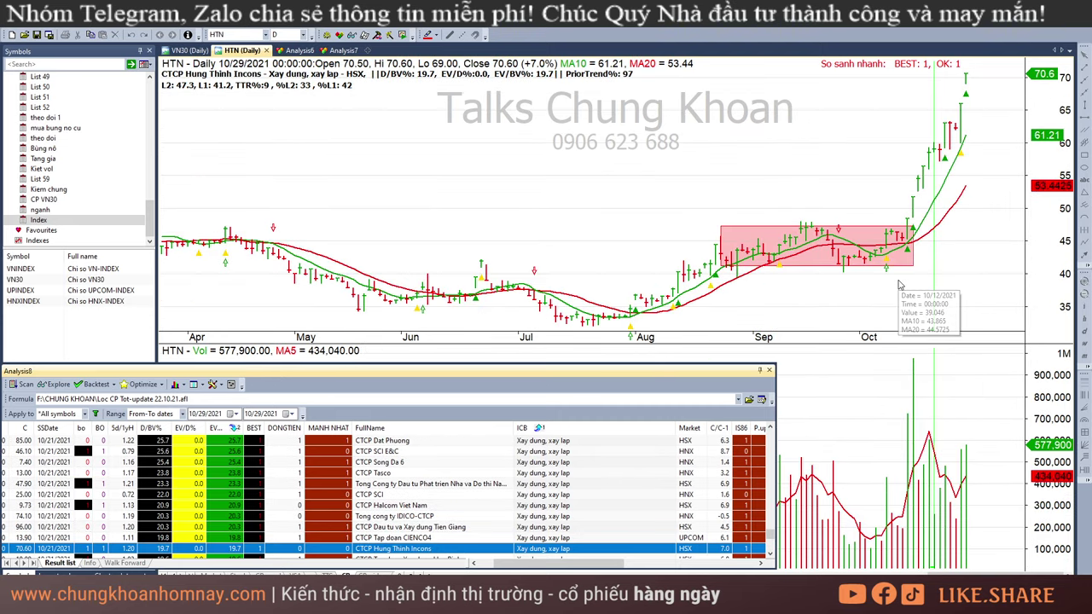
Continue through the construction stock charts from HTN past V21 to CII.
{"action": "key", "text": "Down"}
{"action": "key", "text": "Down"}
{"action": "key", "text": "Down"}
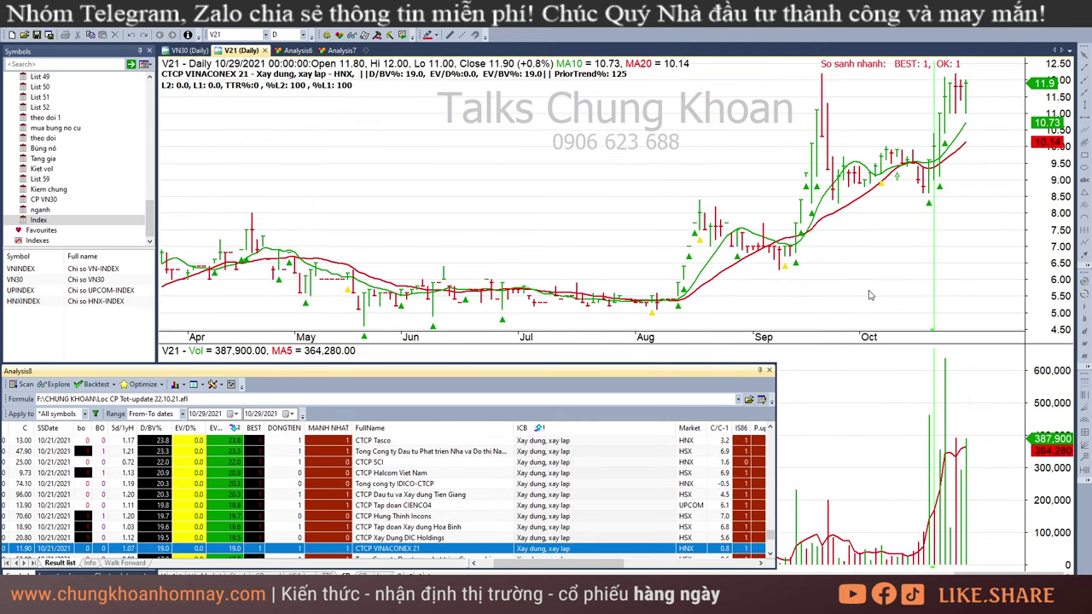
{"action": "key", "text": "Down"}
{"action": "key", "text": "Down"}
{"action": "key", "text": "Down"}
{"action": "key", "text": "Down"}
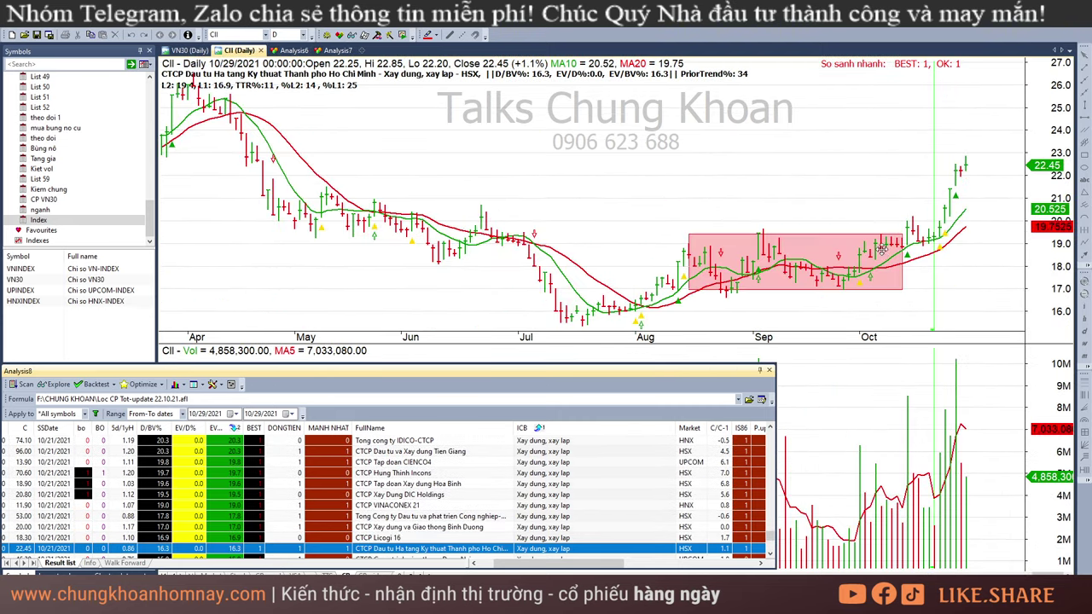
Return to the LCG chart and fit a rectangle over its September–October consolidation, from about 14.0 to 16.3.
{"action": "key", "text": "Up"}
{"action": "left_click_drag", "start_coordinate": [879, 89], "coordinate": [935, 185]}
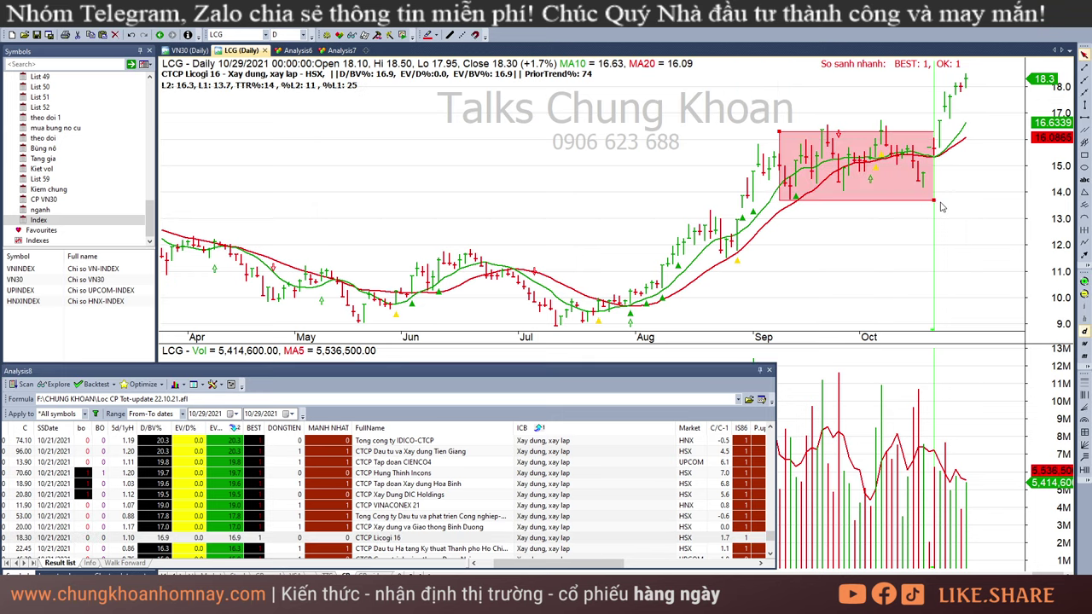
{"action": "left_click", "coordinate": [951, 251]}
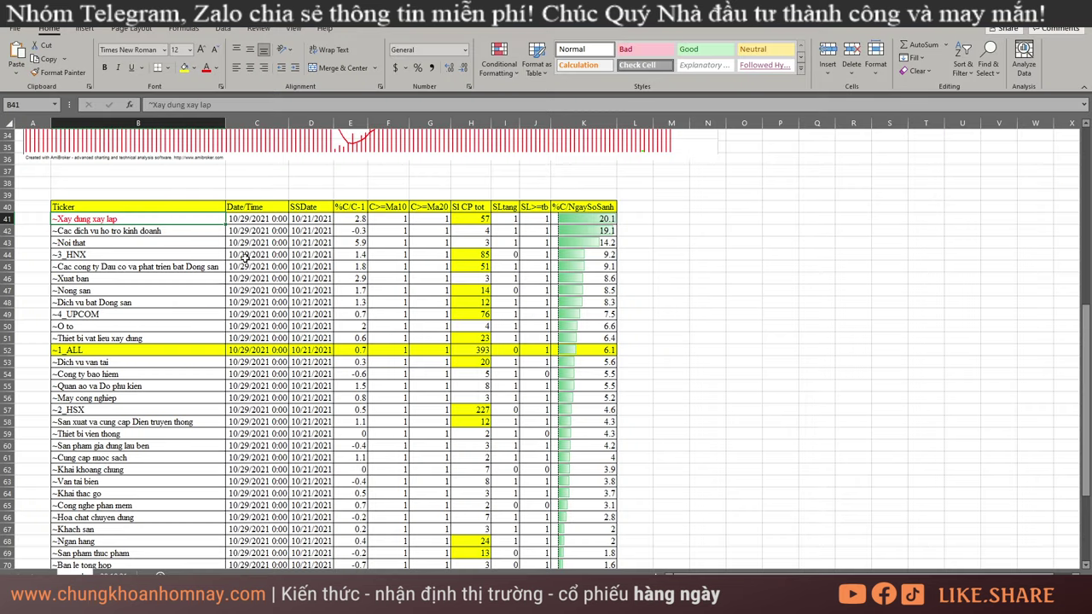
In the Excel sector ranking, color the "~Cac dich vu ho tro kinh doanh" ticker red.
{"action": "left_click", "coordinate": [151, 241]}
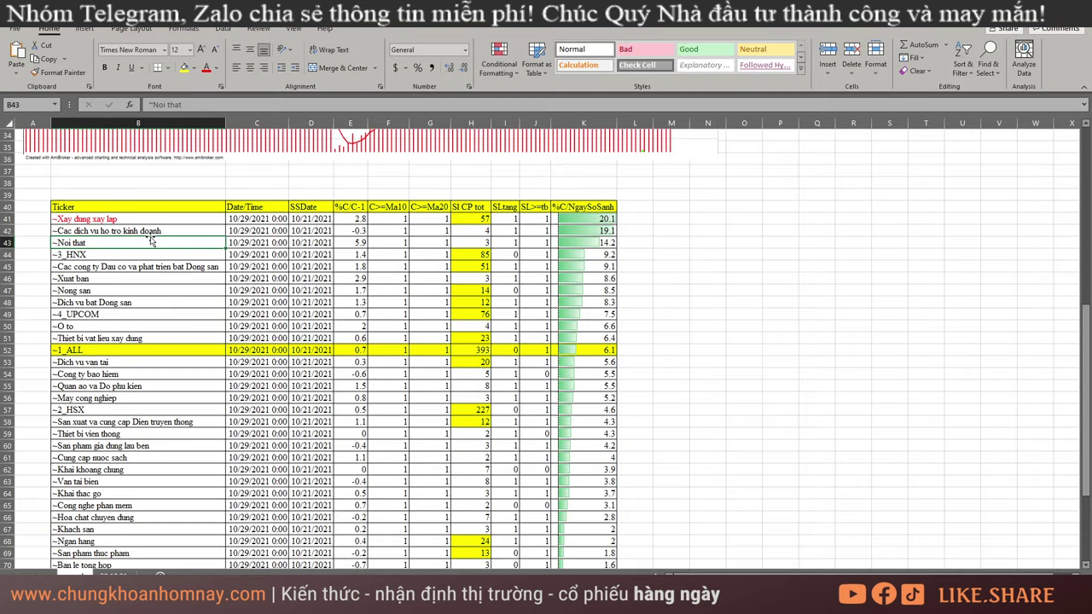
{"action": "key", "text": "Up"}
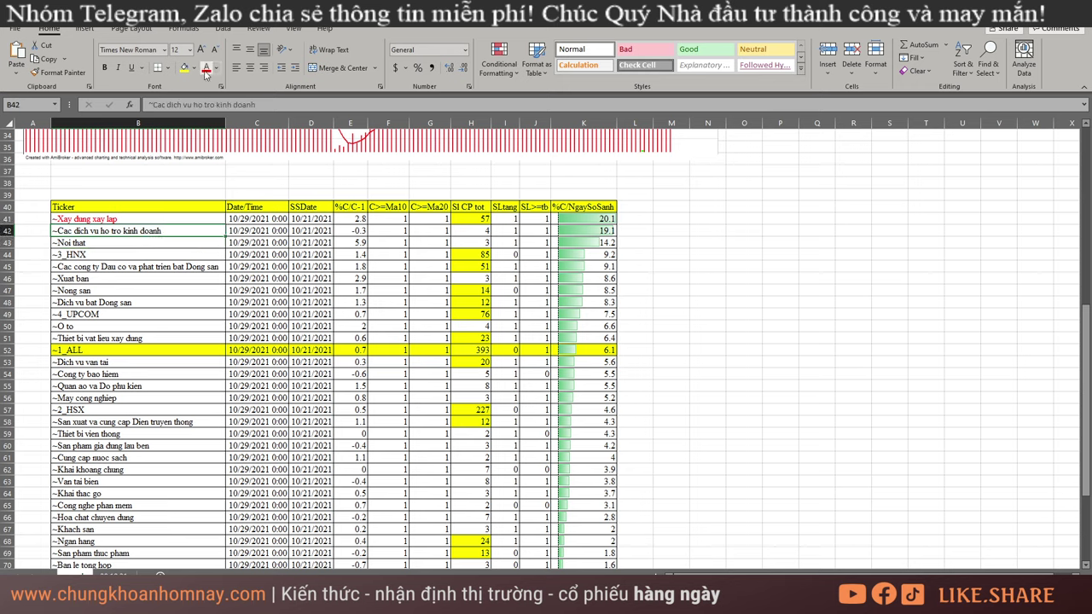
{"action": "left_click", "coordinate": [205, 68]}
Switch back to AmiBroker and look through the stock results by ICB sector, including chemicals, pharmaceuticals, transport services, hotels and mining.
{"action": "key", "text": "alt+Tab"}
{"action": "scroll", "coordinate": [612, 483], "scroll_direction": "up", "scroll_amount": 8}
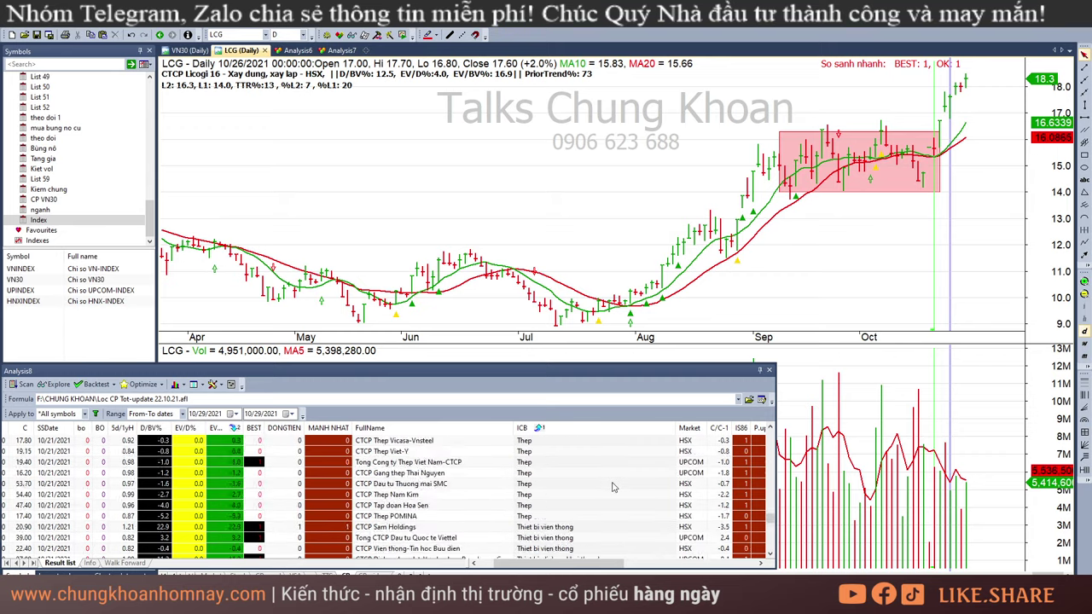
{"action": "left_click_drag", "start_coordinate": [771, 516], "coordinate": [770, 480]}
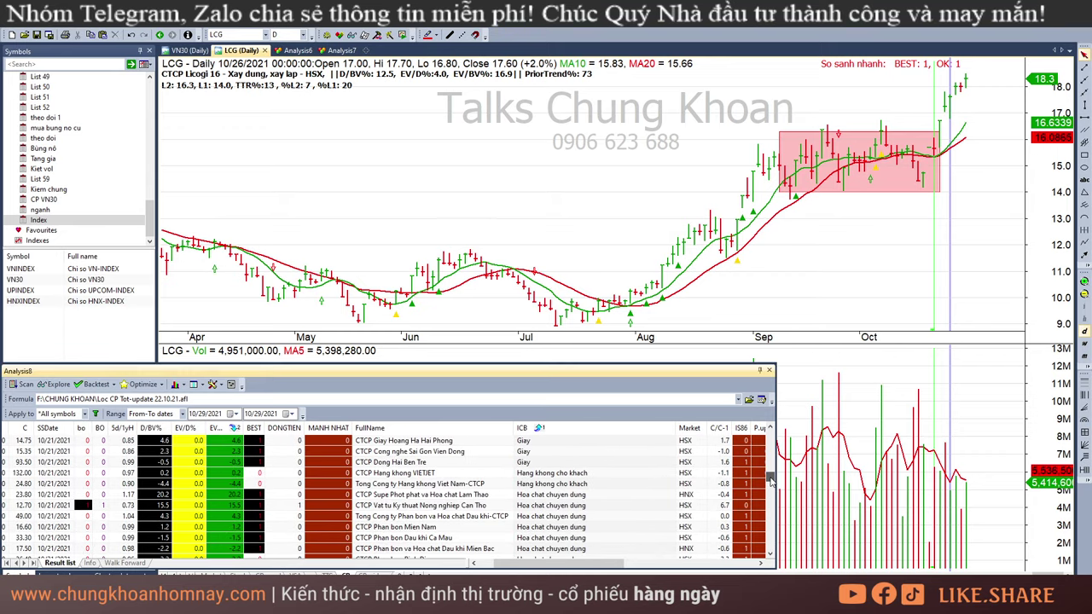
{"action": "scroll", "coordinate": [570, 511], "scroll_direction": "down", "scroll_amount": 5}
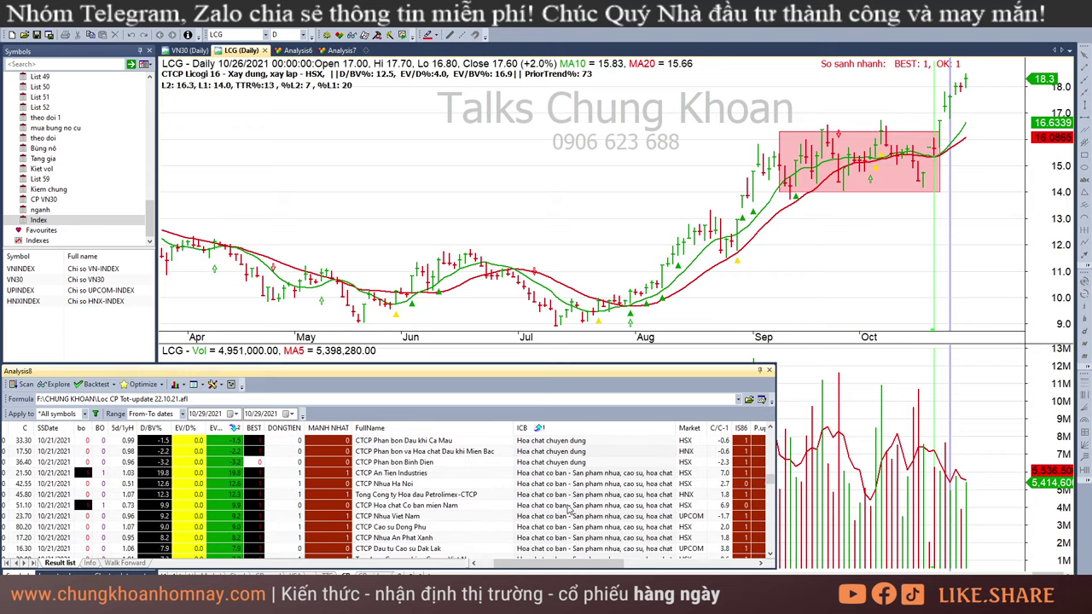
{"action": "scroll", "coordinate": [569, 509], "scroll_direction": "down", "scroll_amount": 5}
{"action": "scroll", "coordinate": [570, 510], "scroll_direction": "up", "scroll_amount": 1}
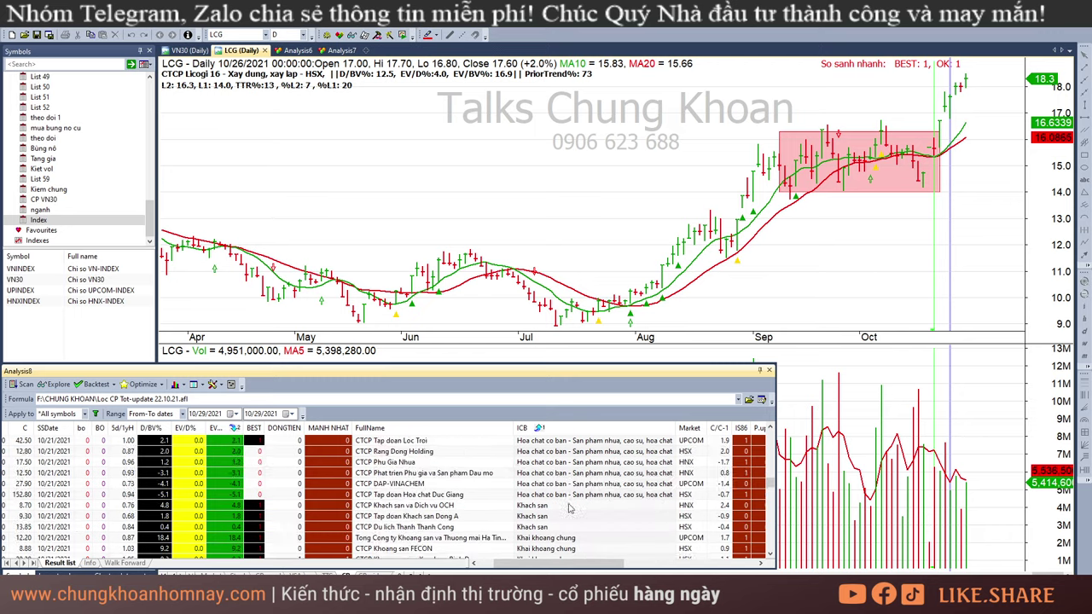
{"action": "scroll", "coordinate": [570, 510], "scroll_direction": "up", "scroll_amount": 5}
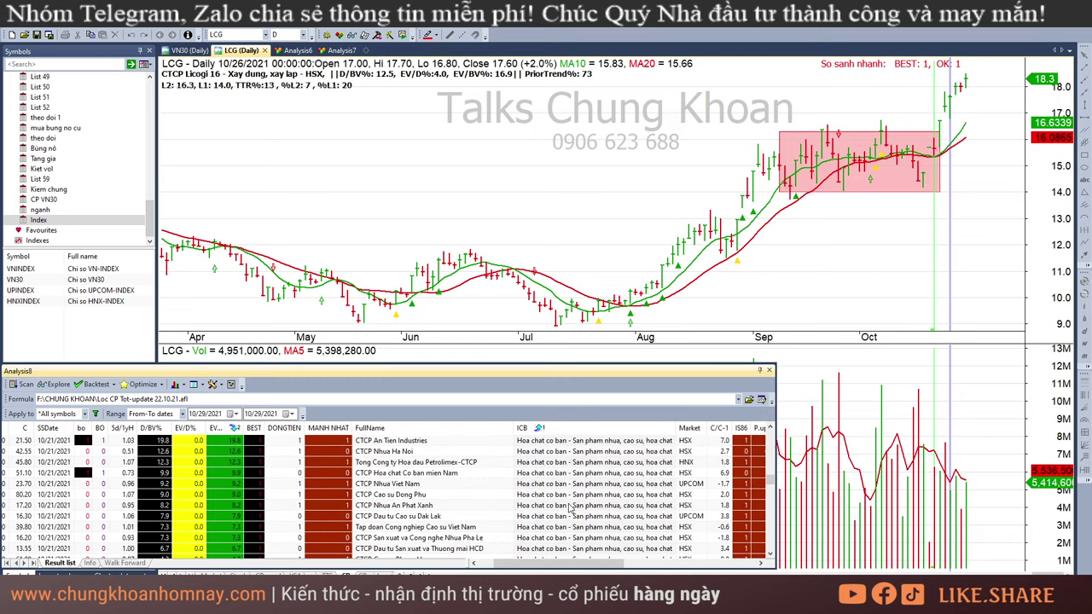
{"action": "scroll", "coordinate": [570, 510], "scroll_direction": "up", "scroll_amount": 5}
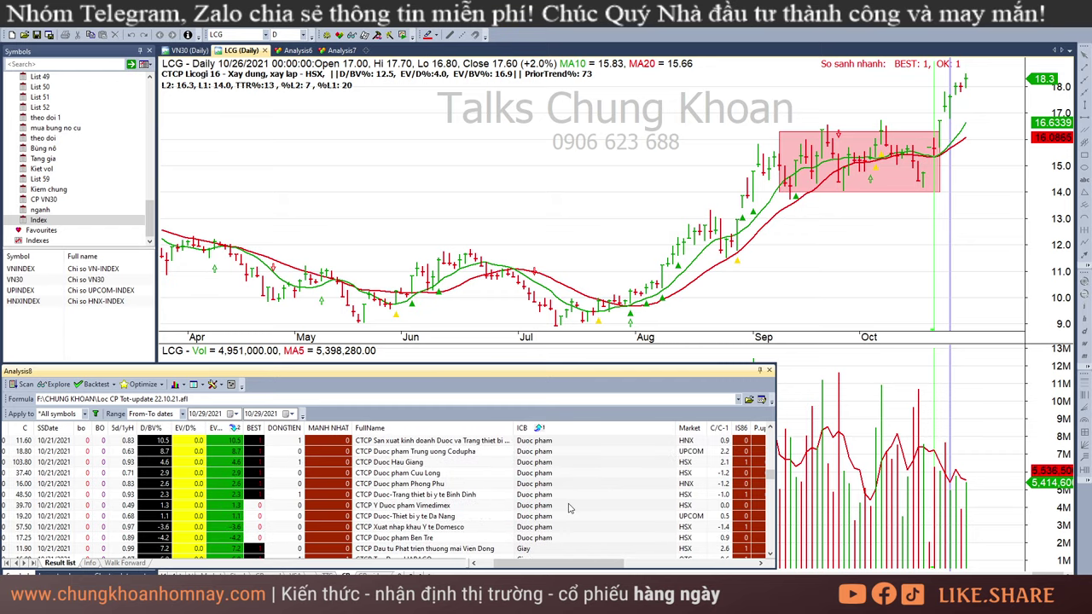
{"action": "scroll", "coordinate": [569, 510], "scroll_direction": "down", "scroll_amount": 10}
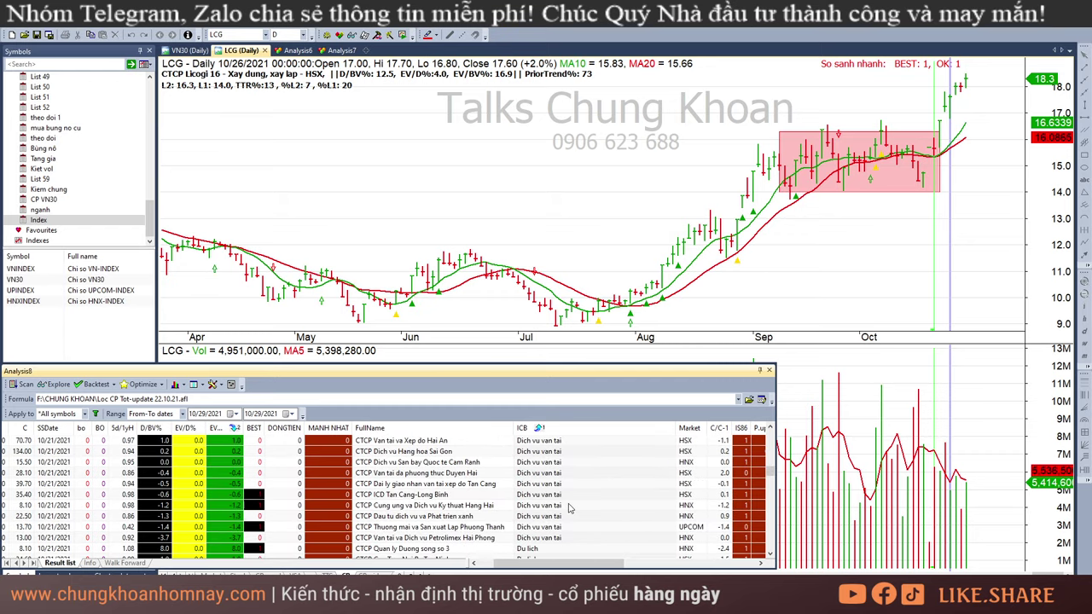
{"action": "scroll", "coordinate": [570, 509], "scroll_direction": "down", "scroll_amount": 5}
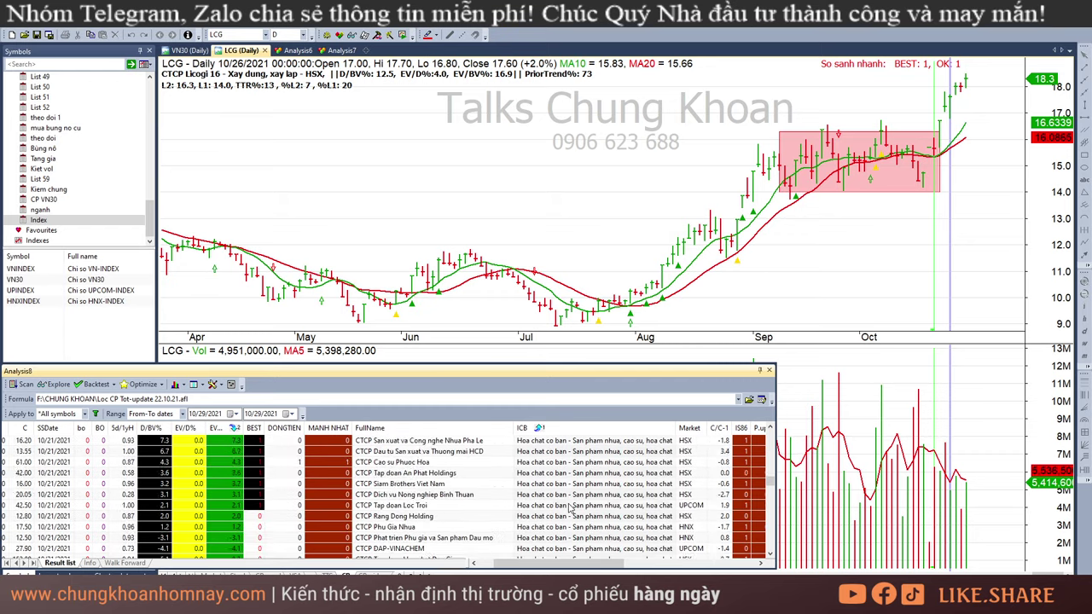
{"action": "scroll", "coordinate": [570, 509], "scroll_direction": "down", "scroll_amount": 1}
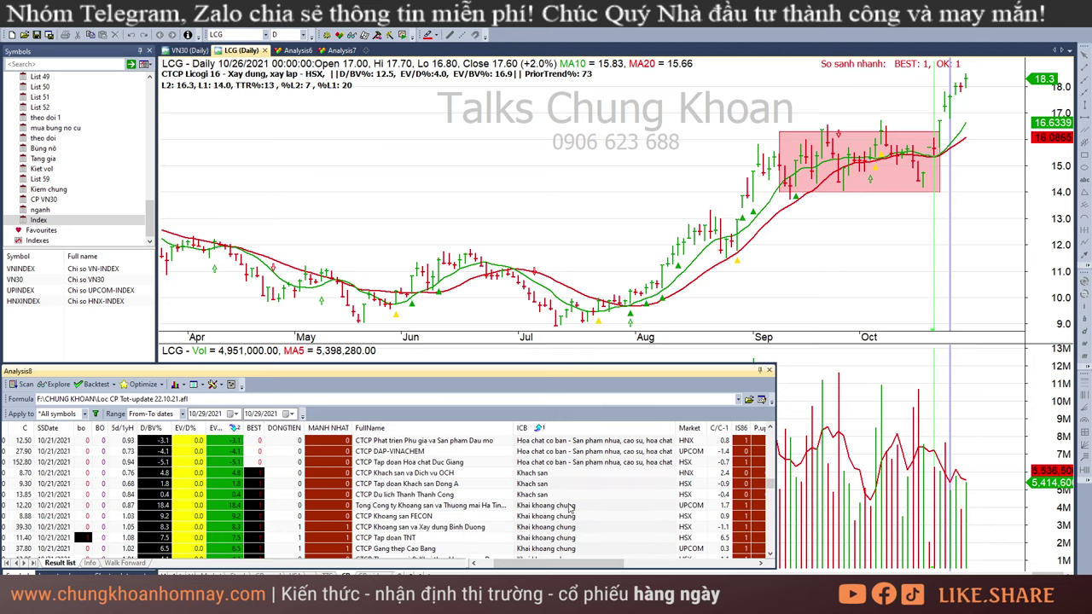
{"action": "scroll", "coordinate": [569, 510], "scroll_direction": "up", "scroll_amount": 5}
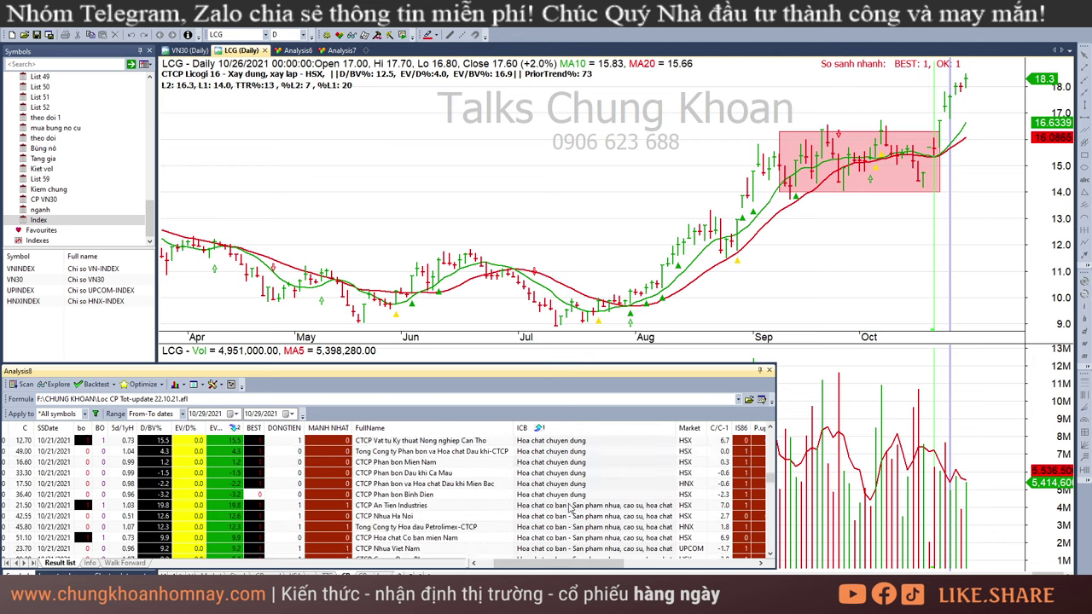
{"action": "scroll", "coordinate": [569, 510], "scroll_direction": "up", "scroll_amount": 1}
Open the LAS chart from the specialty chemicals results and look for the business support services stocks in the ICB sector list.
{"action": "left_click", "coordinate": [563, 474]}
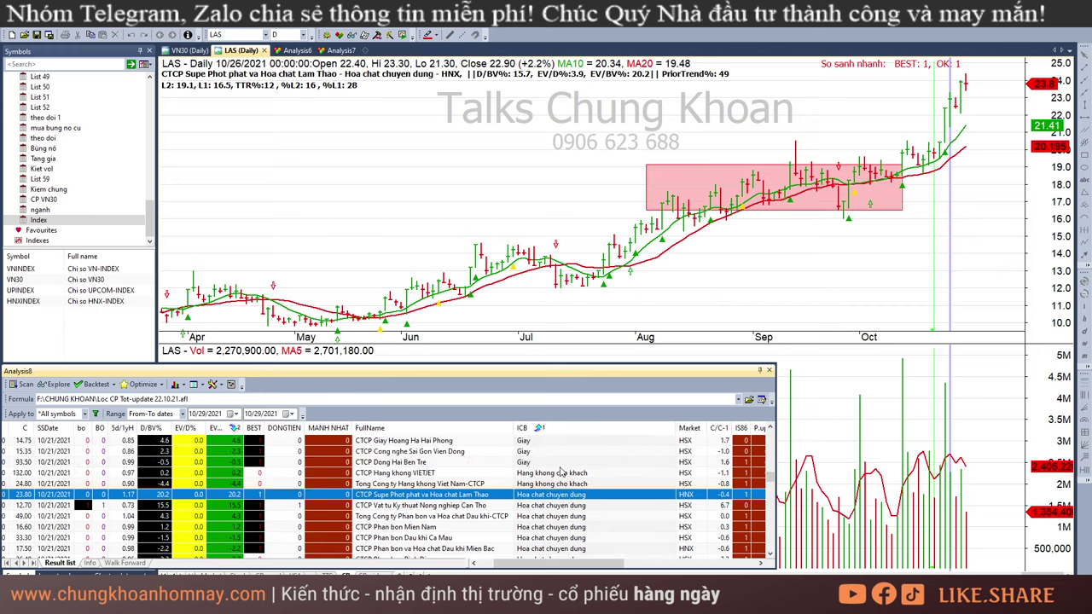
{"action": "scroll", "coordinate": [563, 474], "scroll_direction": "up", "scroll_amount": 3}
{"action": "scroll", "coordinate": [563, 474], "scroll_direction": "up", "scroll_amount": 5}
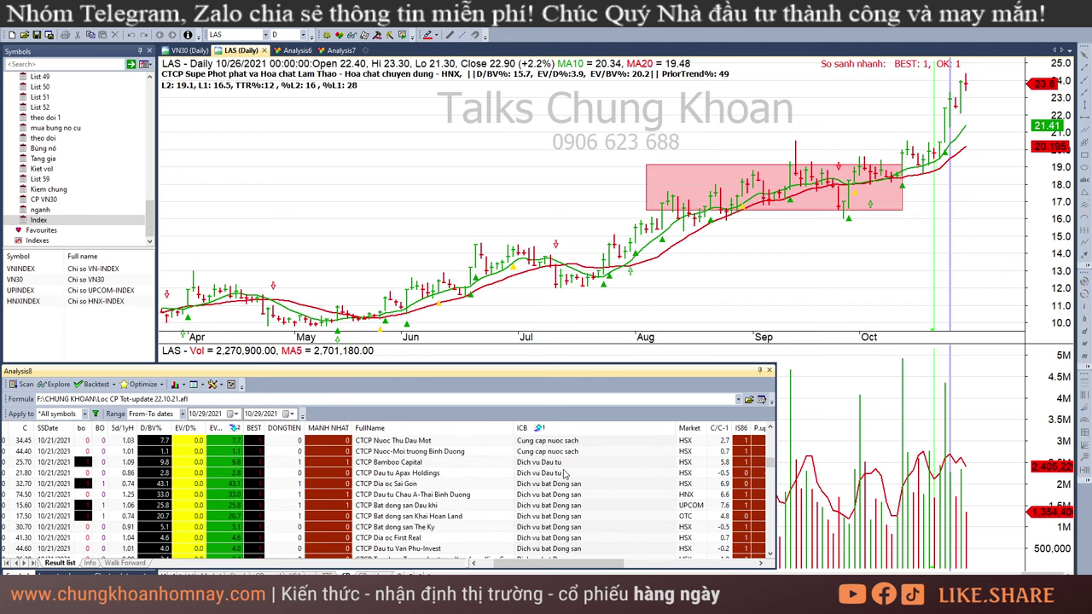
{"action": "scroll", "coordinate": [563, 478], "scroll_direction": "up", "scroll_amount": 5}
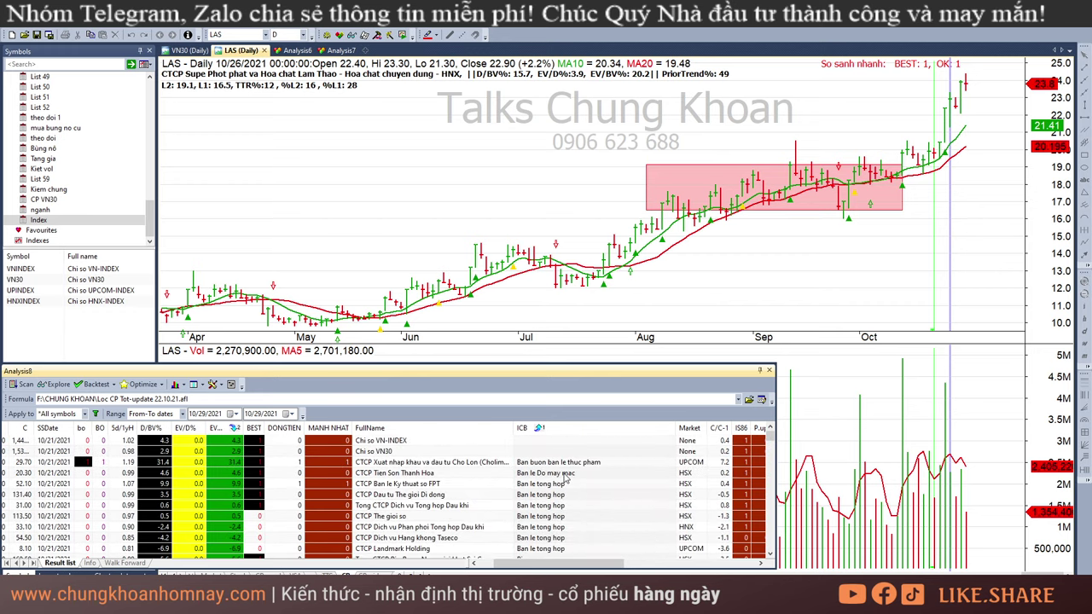
{"action": "scroll", "coordinate": [563, 480], "scroll_direction": "down", "scroll_amount": 10}
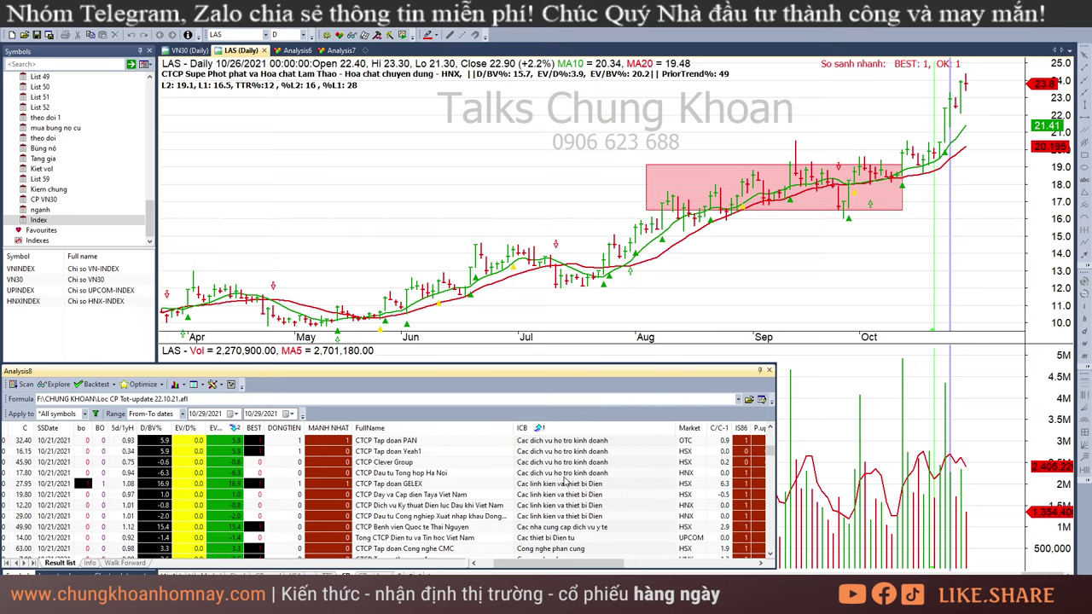
{"action": "scroll", "coordinate": [563, 481], "scroll_direction": "down", "scroll_amount": 2}
Check the business support services row in the Excel sector ranking and return to AmiBroker to look through the technology, real estate and chemicals stocks.
{"action": "key", "text": "alt+Tab"}
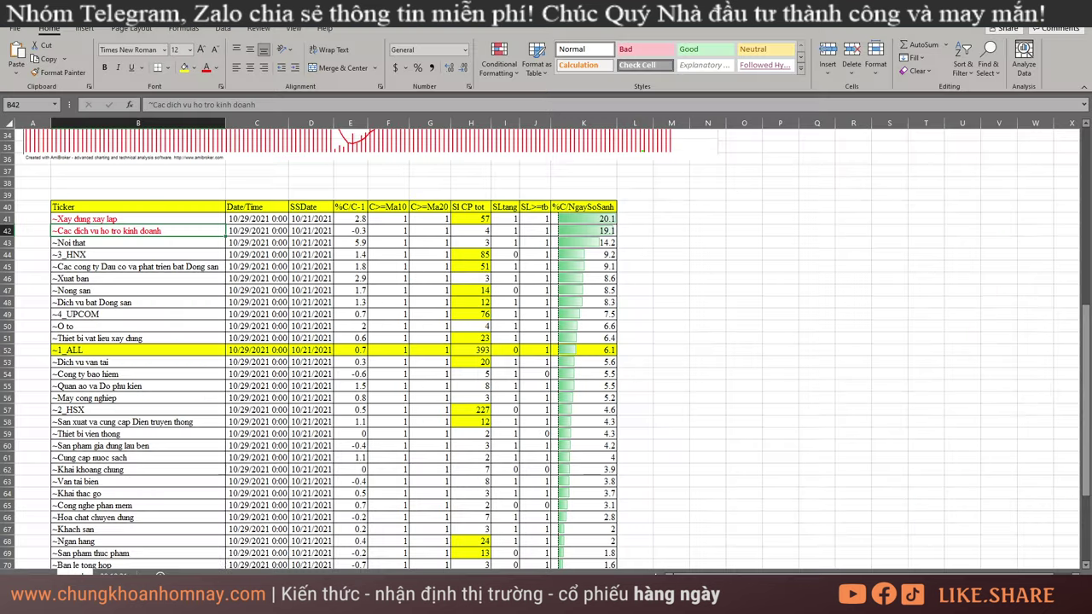
{"action": "left_click", "coordinate": [483, 230]}
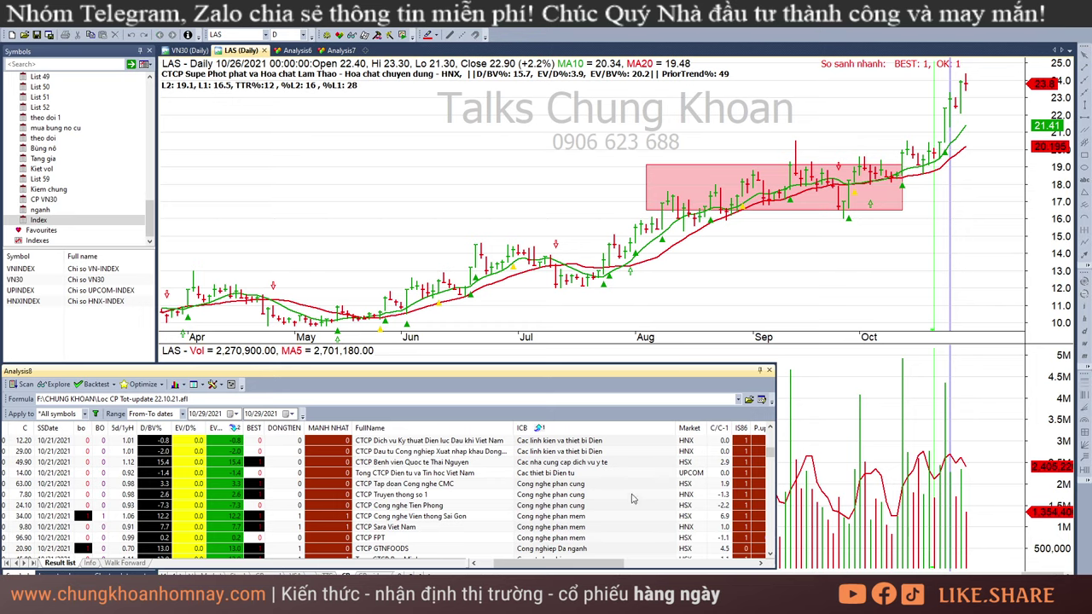
{"action": "scroll", "coordinate": [638, 493], "scroll_direction": "down", "scroll_amount": 2}
{"action": "scroll", "coordinate": [638, 493], "scroll_direction": "down", "scroll_amount": 8}
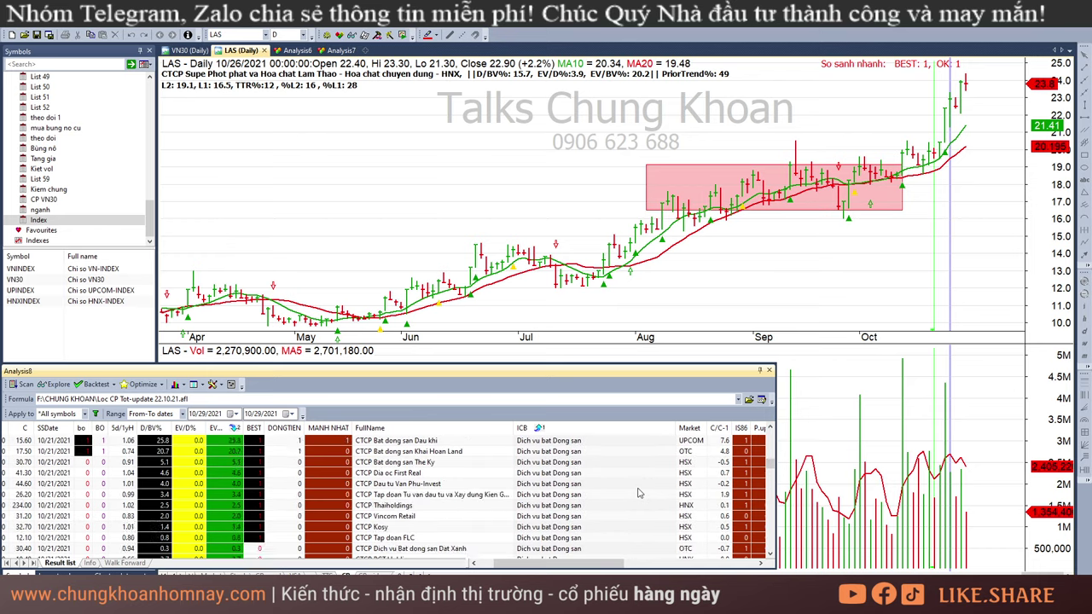
{"action": "scroll", "coordinate": [638, 493], "scroll_direction": "down", "scroll_amount": 5}
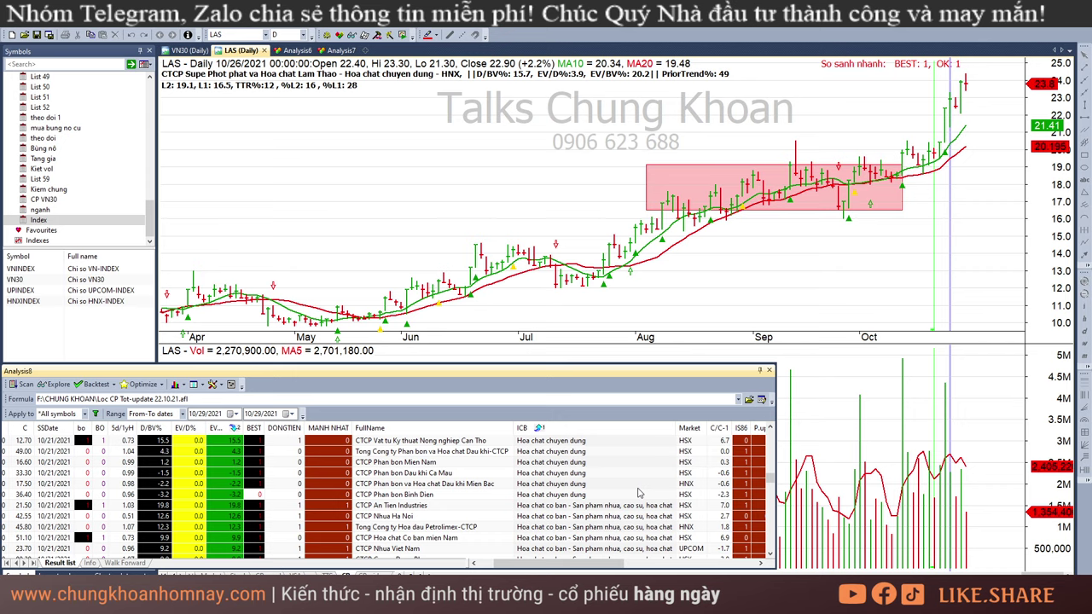
Browse the analysis results through the chemical and banking industries and view the DAP-VINACHEM (DDV) chart.
{"action": "scroll", "coordinate": [638, 493], "scroll_direction": "down", "scroll_amount": 5}
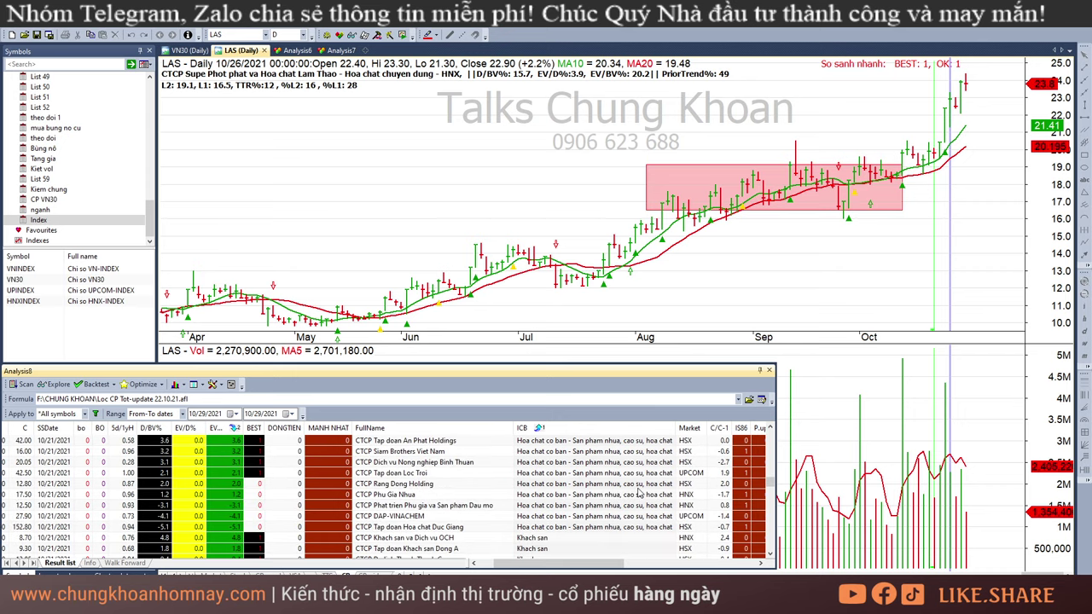
{"action": "left_click", "coordinate": [560, 516]}
{"action": "scroll", "coordinate": [633, 512], "scroll_direction": "up", "scroll_amount": 4}
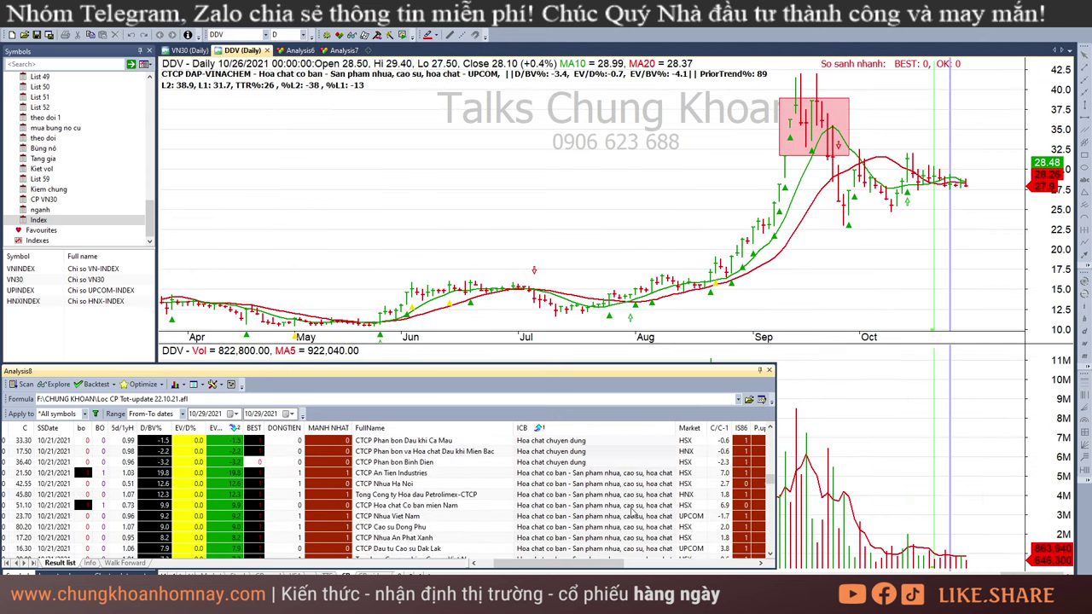
{"action": "scroll", "coordinate": [633, 512], "scroll_direction": "up", "scroll_amount": 1}
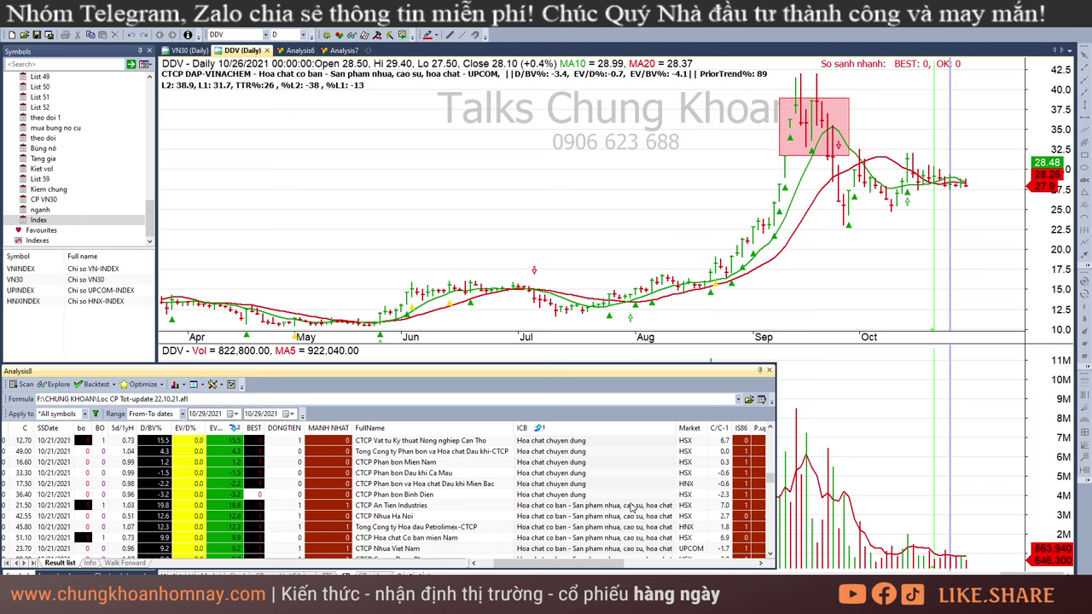
{"action": "scroll", "coordinate": [631, 508], "scroll_direction": "down", "scroll_amount": 10}
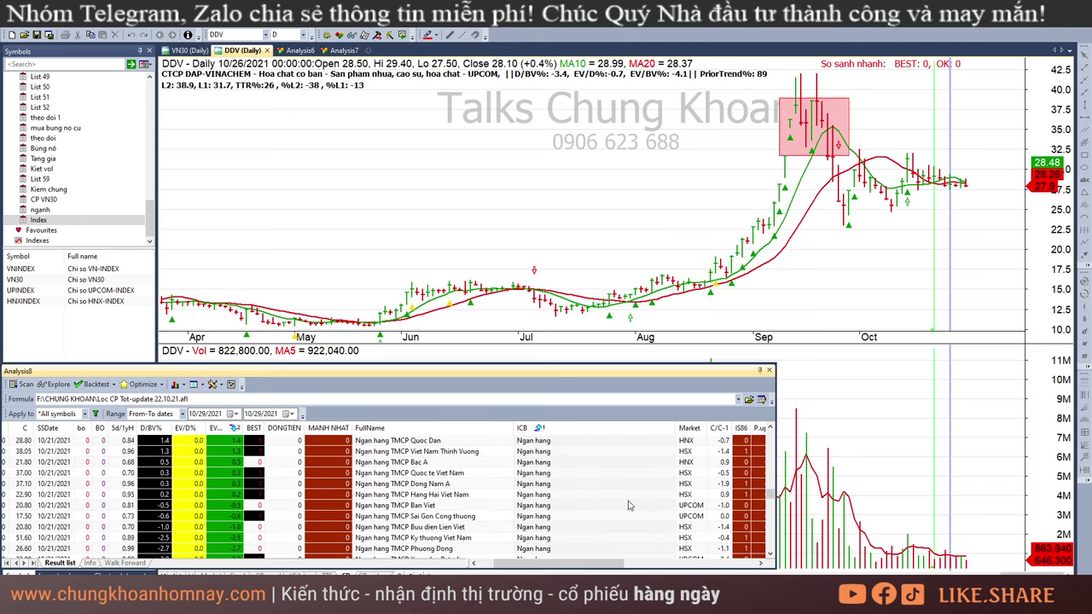
{"action": "scroll", "coordinate": [629, 505], "scroll_direction": "down", "scroll_amount": 5}
Switch to the Excel workbook and browse the Ngành column of the daily stock list sheet.
{"action": "key", "text": "alt+Tab"}
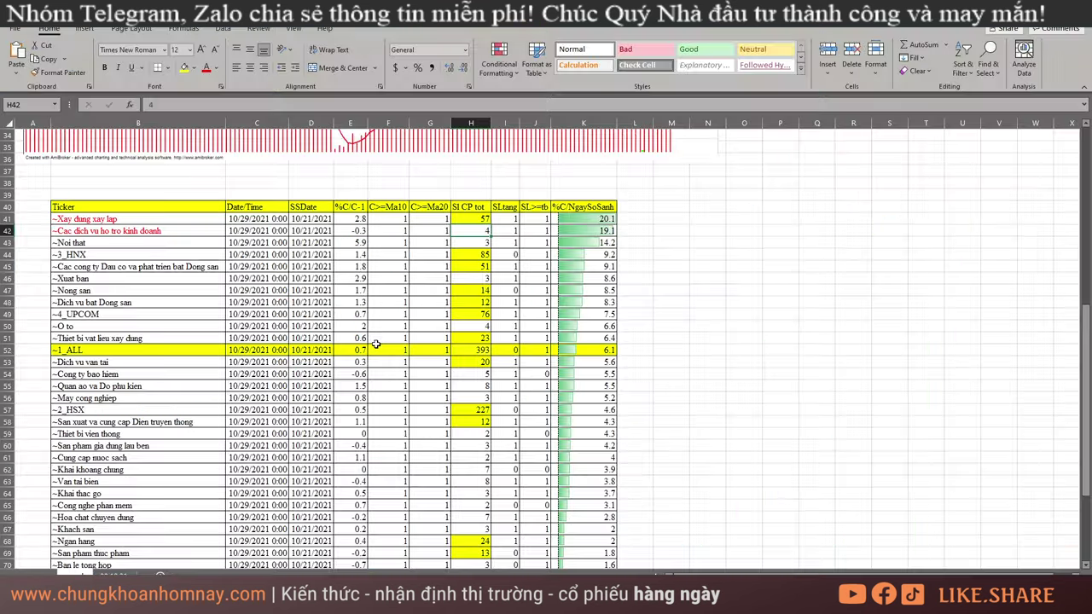
{"action": "key", "text": "ctrl+Page_Down"}
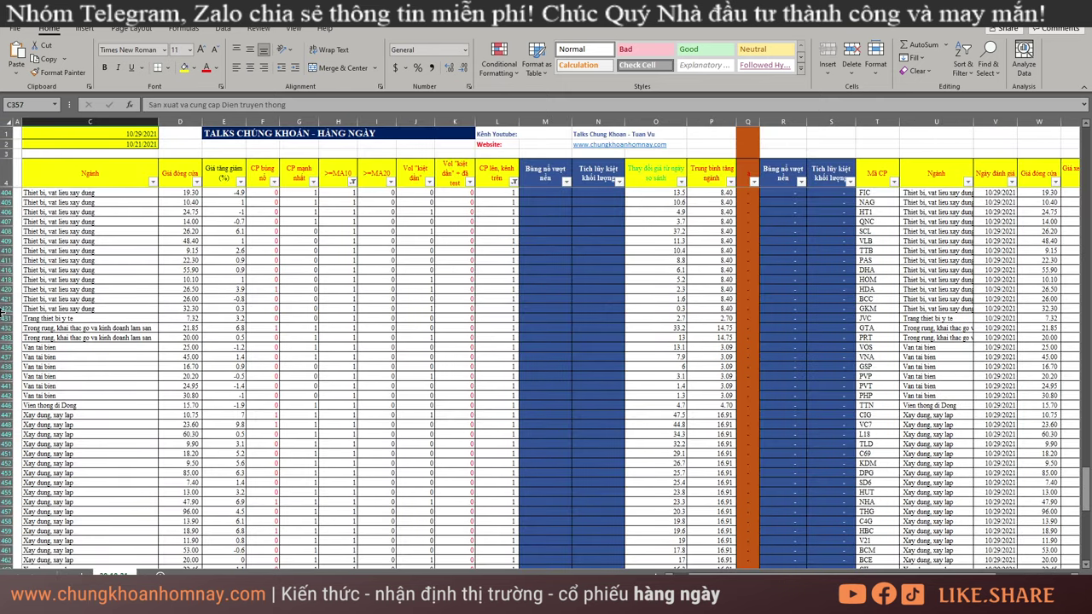
{"action": "left_click", "coordinate": [57, 290]}
{"action": "scroll", "coordinate": [62, 297], "scroll_direction": "up", "scroll_amount": 20}
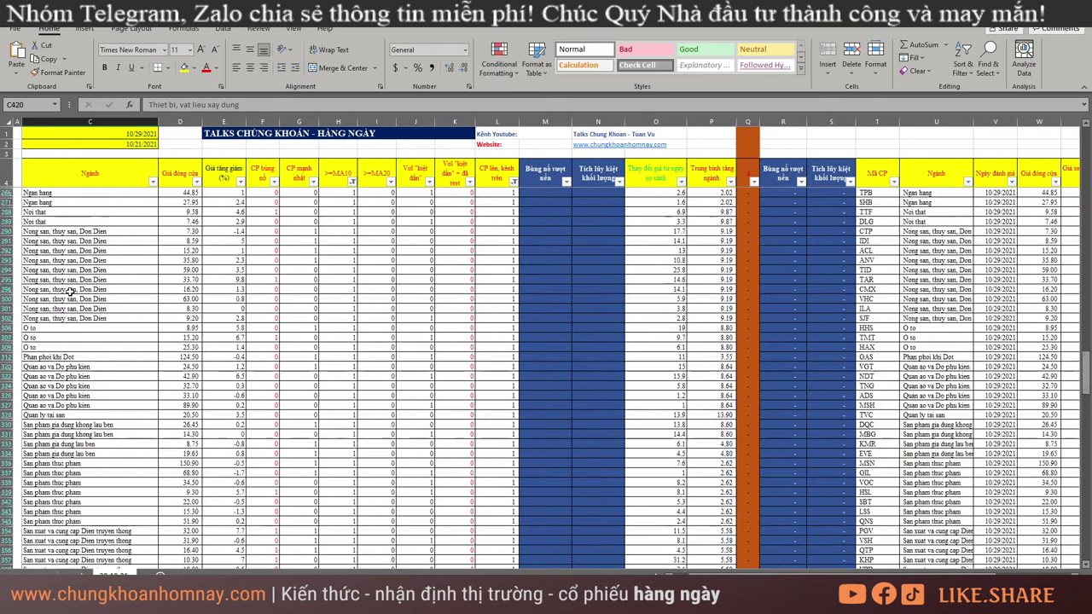
{"action": "left_click", "coordinate": [68, 220]}
Find the Cac dich vu ho tro kinh doanh industry in the stock list and select its first row, HTE.
{"action": "key", "text": "ctrl+f"}
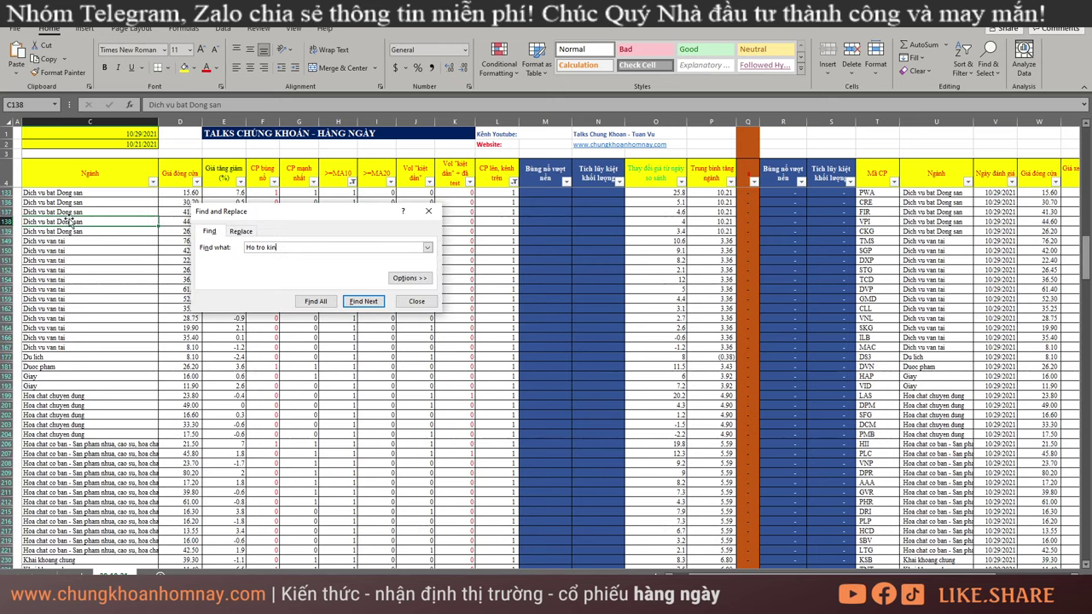
{"action": "key", "text": "Return"}
{"action": "key", "text": "Escape"}
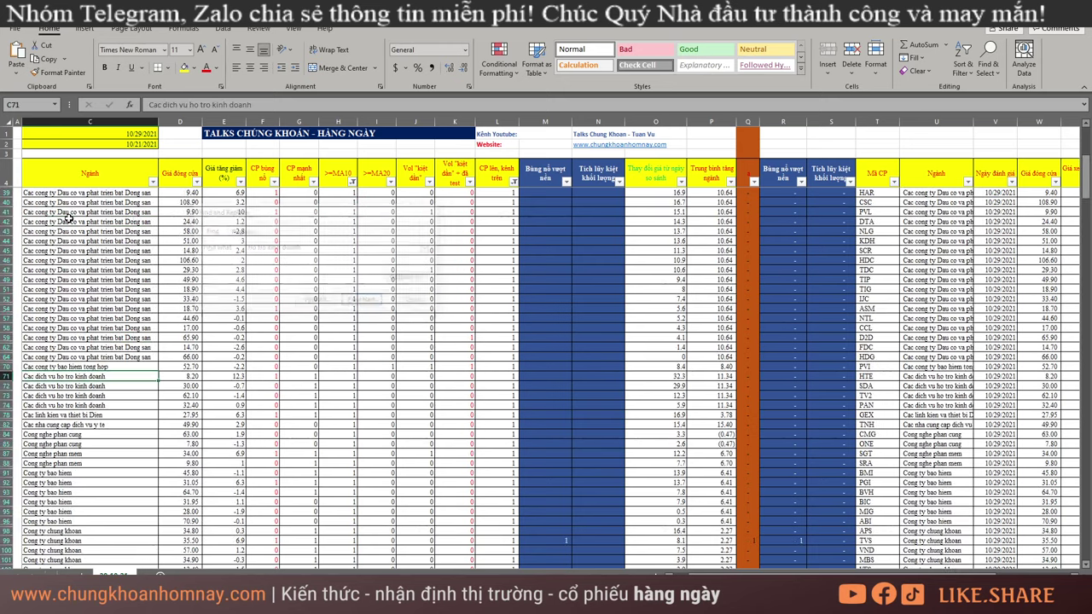
{"action": "key", "text": "shift+space"}
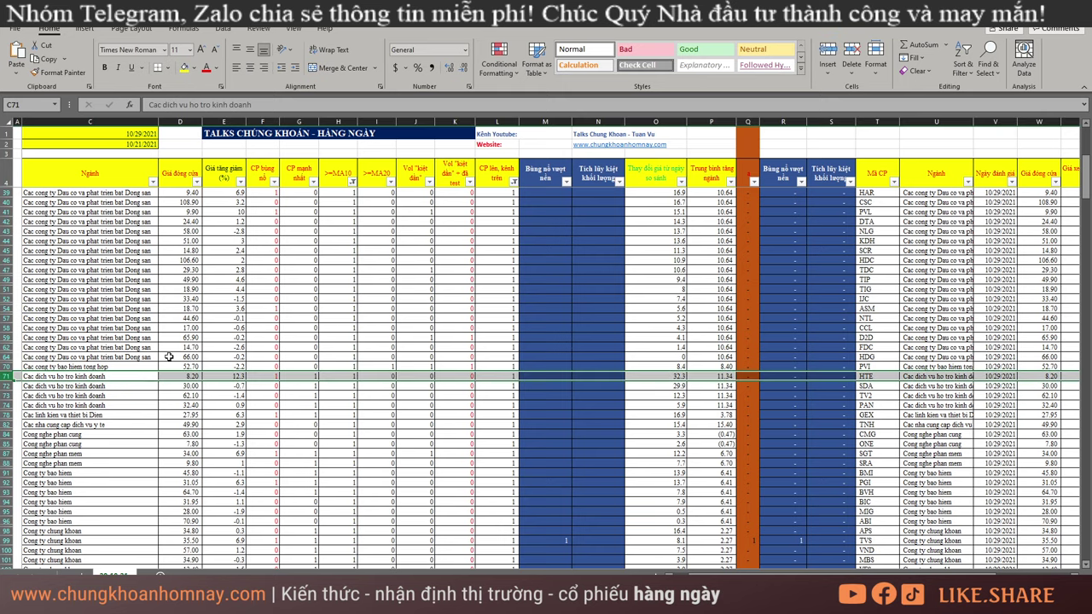
Switch back to AmiBroker and show the chart of HTE, the first Cac dich vu ho tro kinh doanh stock.
{"action": "key", "text": "alt+Tab"}
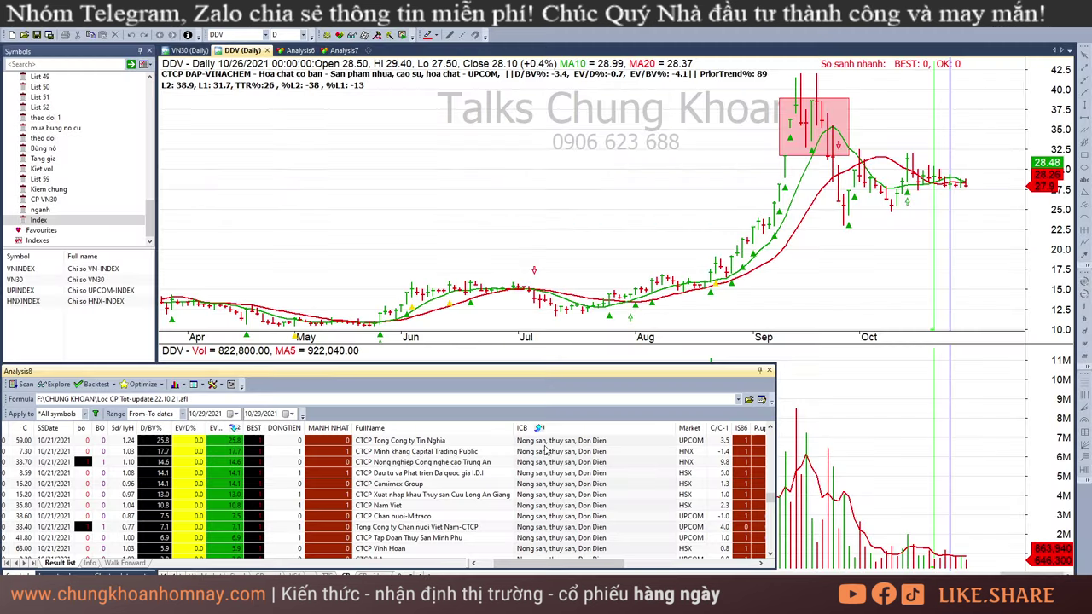
{"action": "scroll", "coordinate": [560, 479], "scroll_direction": "up", "scroll_amount": 5}
{"action": "scroll", "coordinate": [563, 495], "scroll_direction": "up", "scroll_amount": 10}
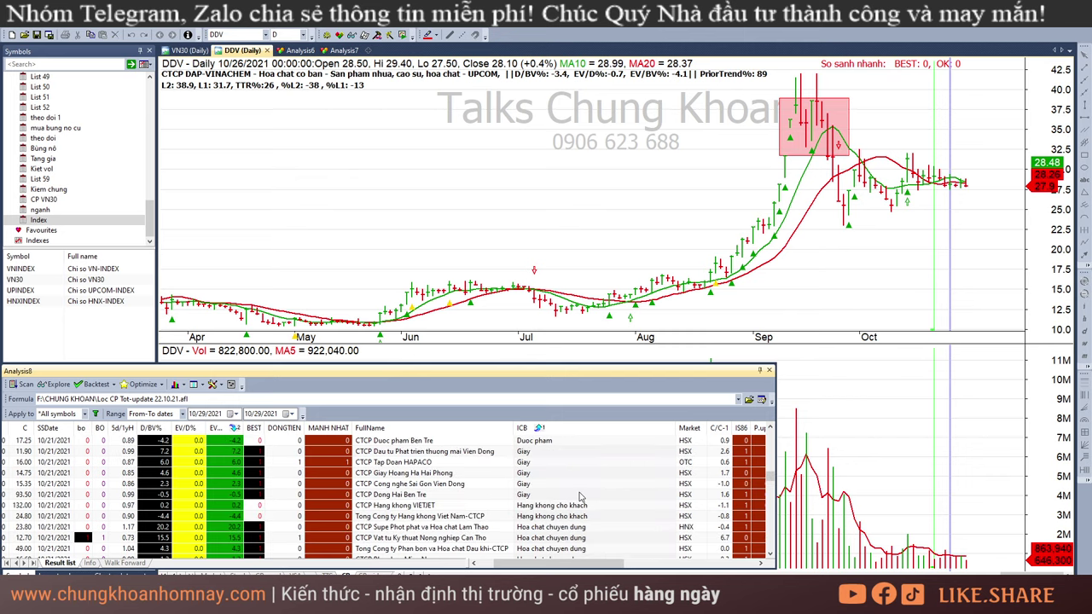
{"action": "scroll", "coordinate": [580, 497], "scroll_direction": "up", "scroll_amount": 5}
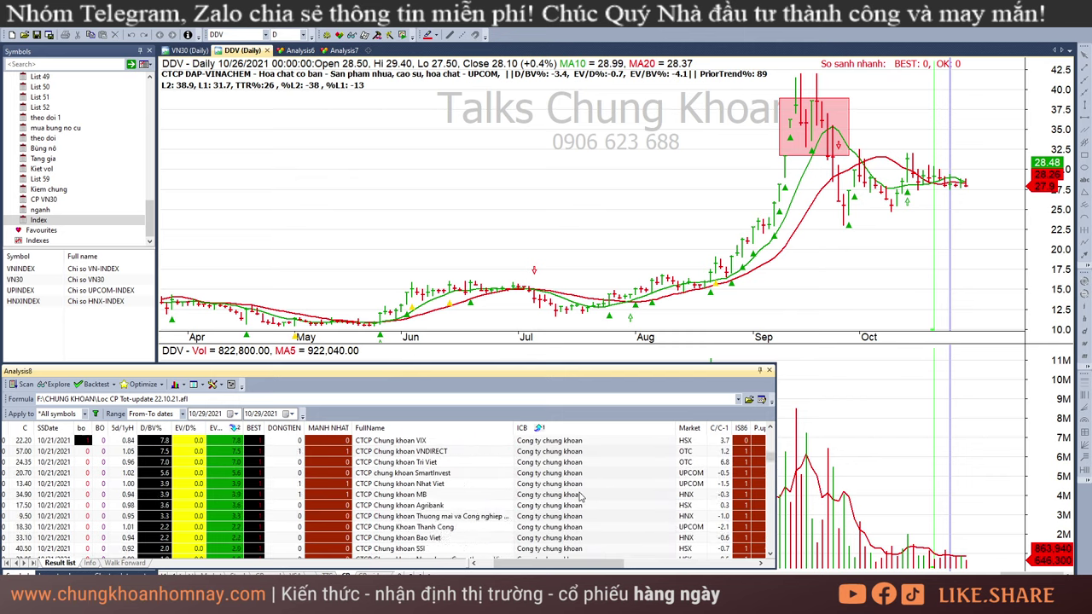
{"action": "scroll", "coordinate": [580, 496], "scroll_direction": "down", "scroll_amount": 3}
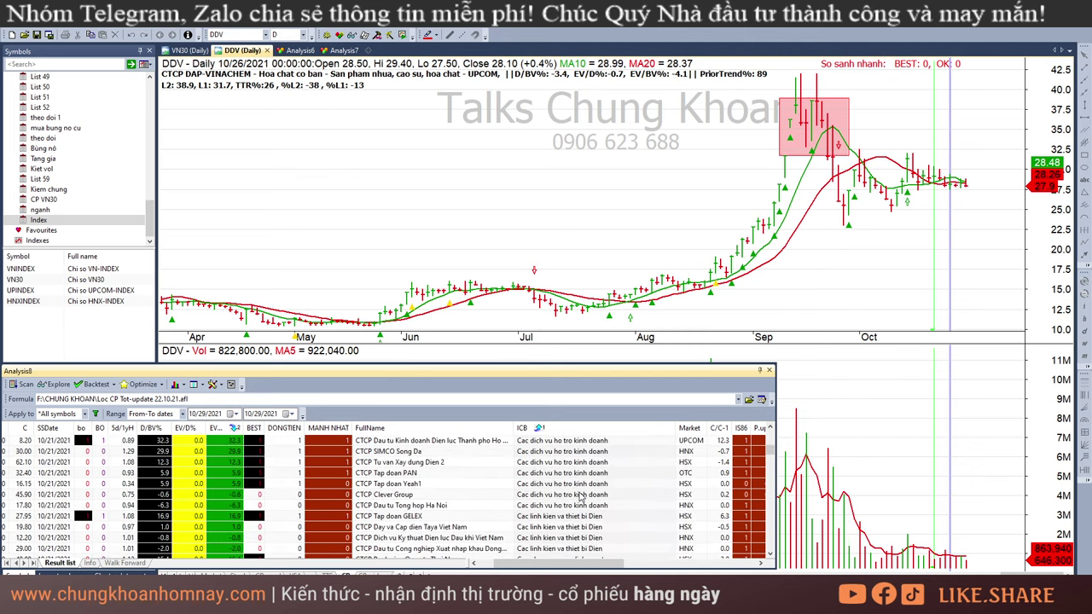
{"action": "scroll", "coordinate": [619, 469], "scroll_direction": "up", "scroll_amount": 1}
{"action": "left_click", "coordinate": [625, 473]}
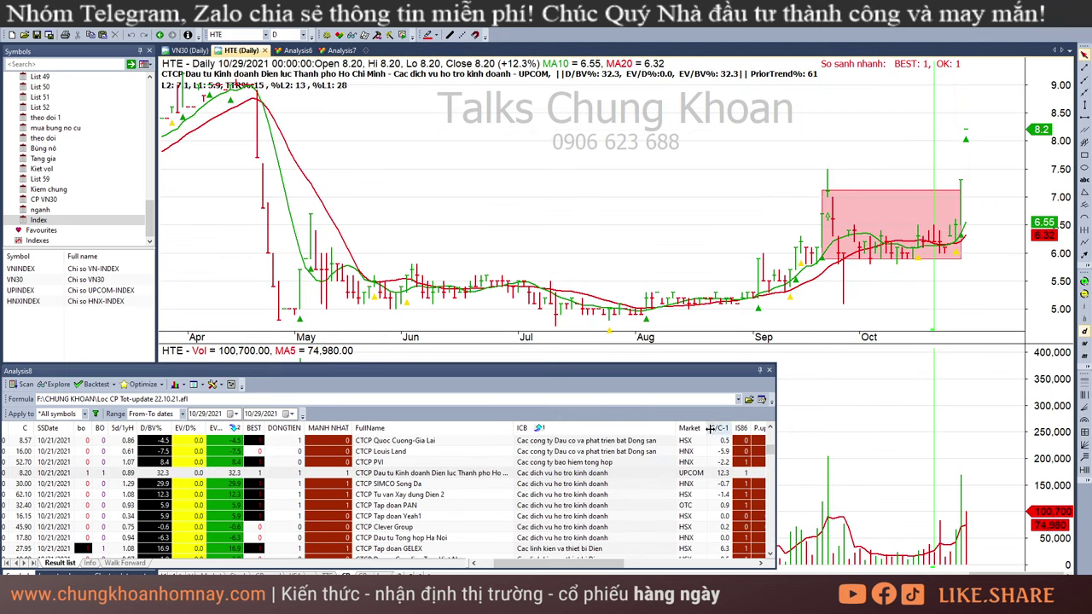
View the SIMCO Song Da (SDA) and Tu van Xay dung Dien 2 (TV2) charts, inspecting their October bars.
{"action": "left_click", "coordinate": [623, 484]}
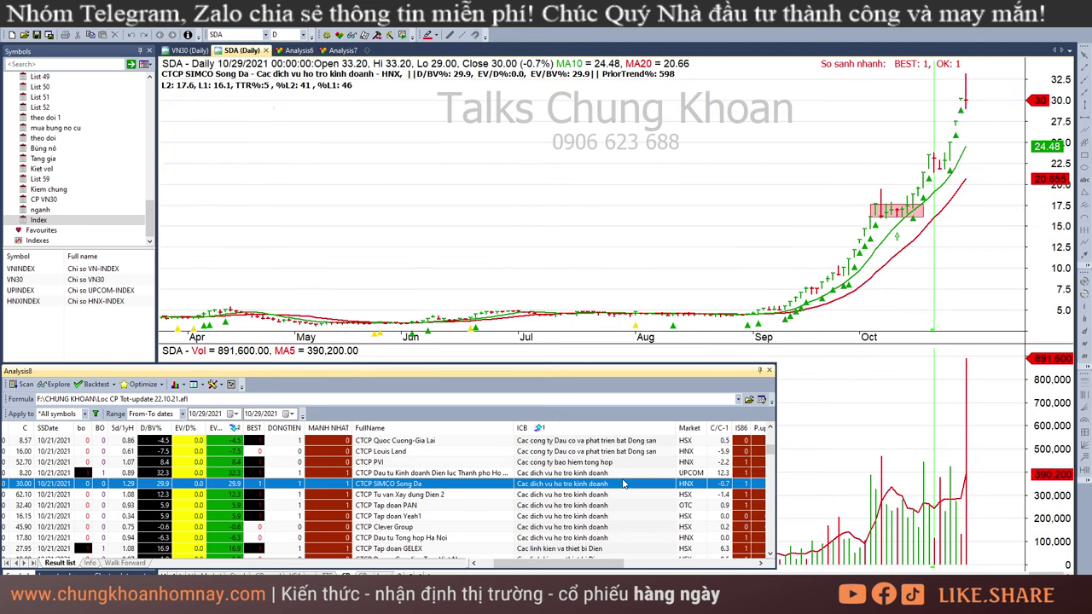
{"action": "left_click", "coordinate": [917, 246]}
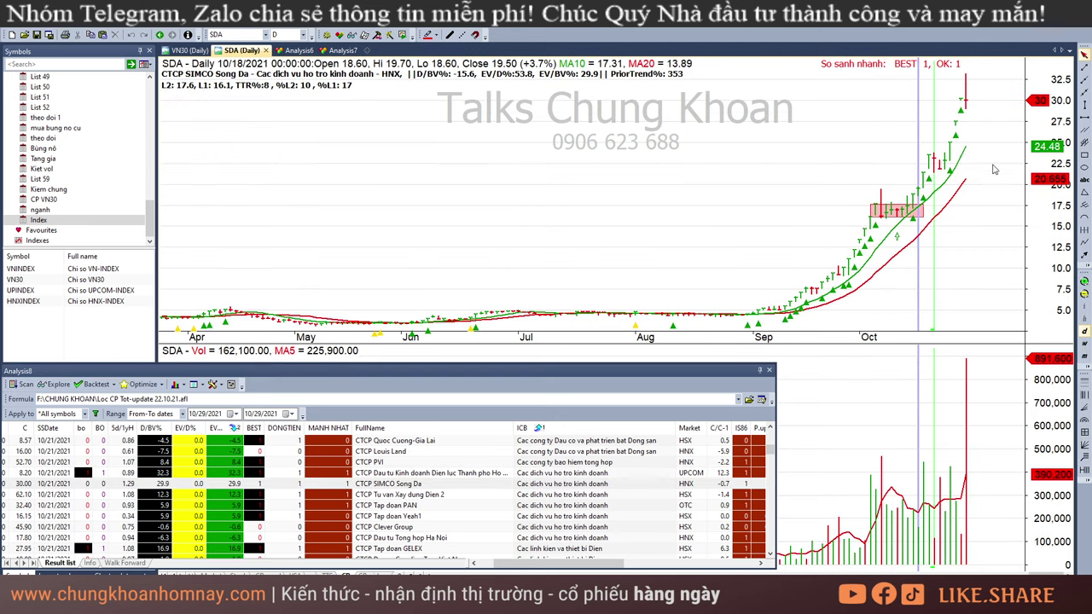
{"action": "left_click", "coordinate": [571, 498]}
{"action": "left_click", "coordinate": [954, 209]}
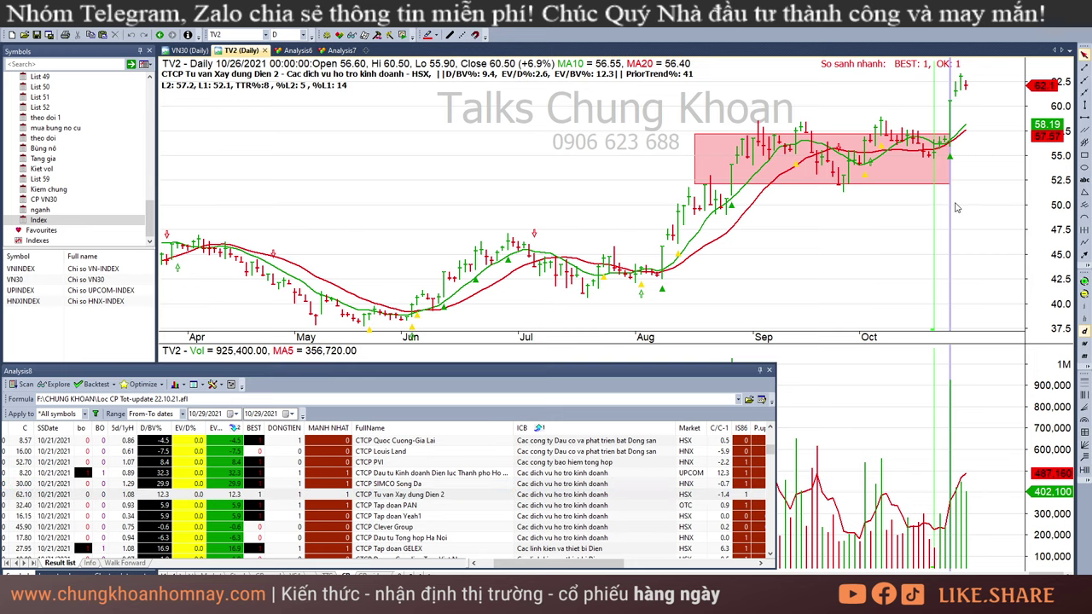
{"action": "left_click", "coordinate": [964, 109]}
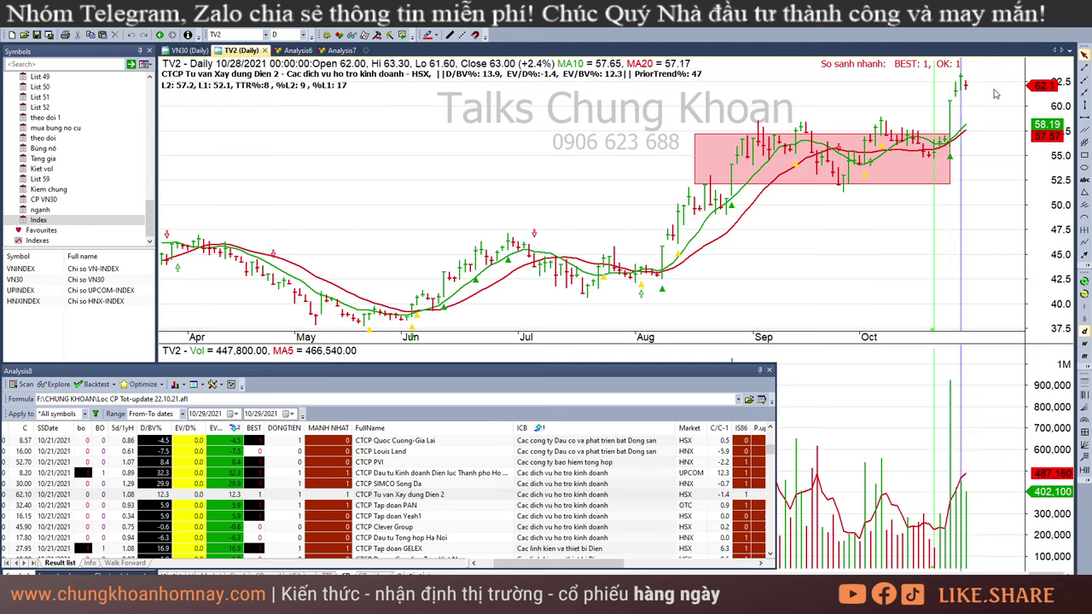
{"action": "left_click", "coordinate": [994, 93]}
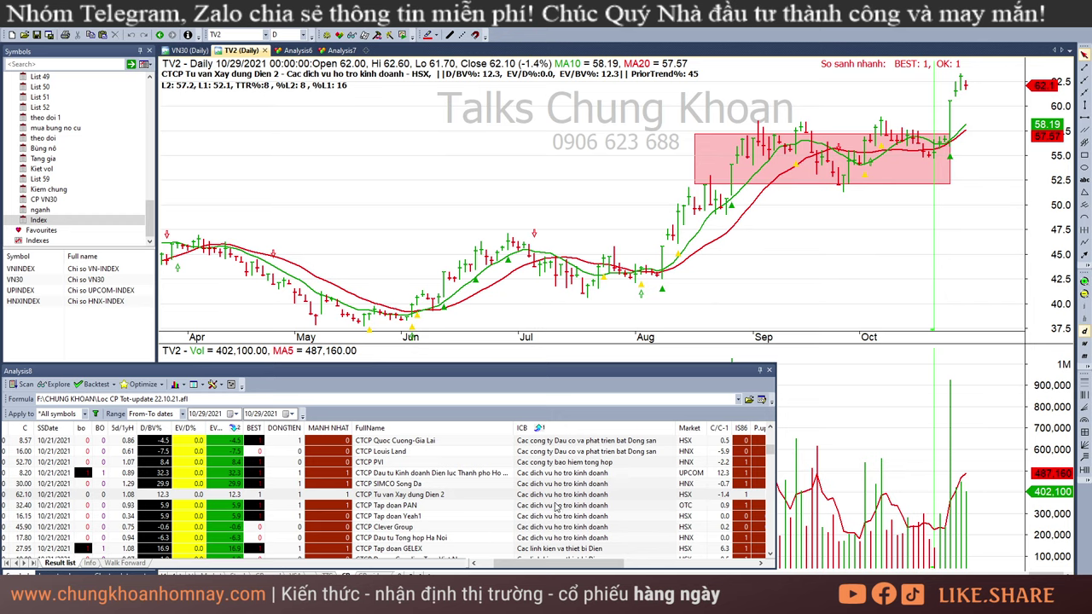
View the charts of the remaining business-support stocks, from Tap doan PAN through Yeah1 and Clever Group to Dau tu Tong hop Ha Noi.
{"action": "left_click", "coordinate": [384, 508]}
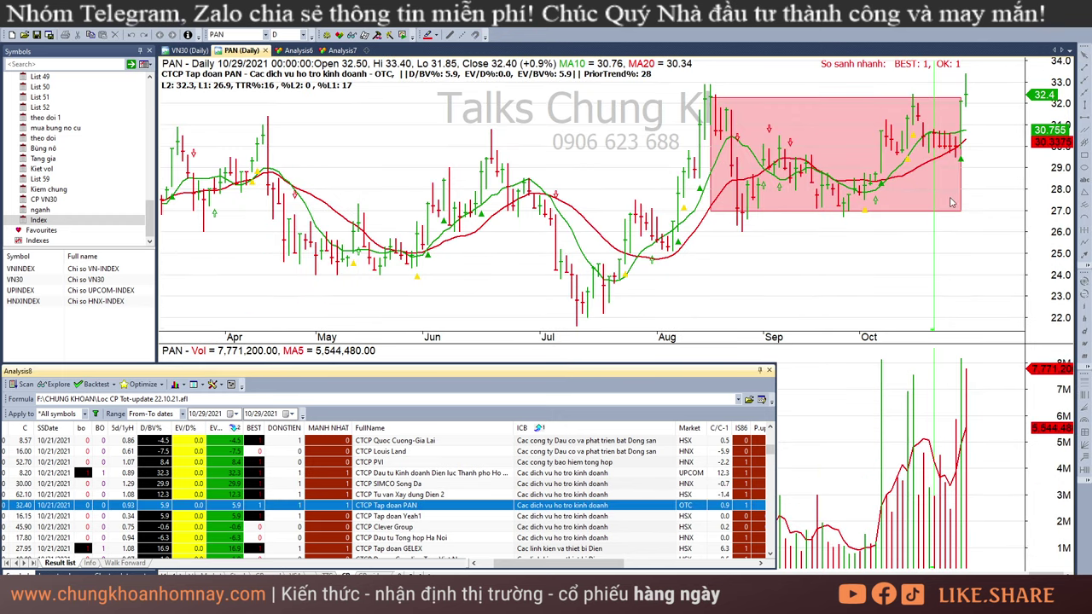
{"action": "left_click", "coordinate": [962, 247]}
{"action": "left_click", "coordinate": [994, 228]}
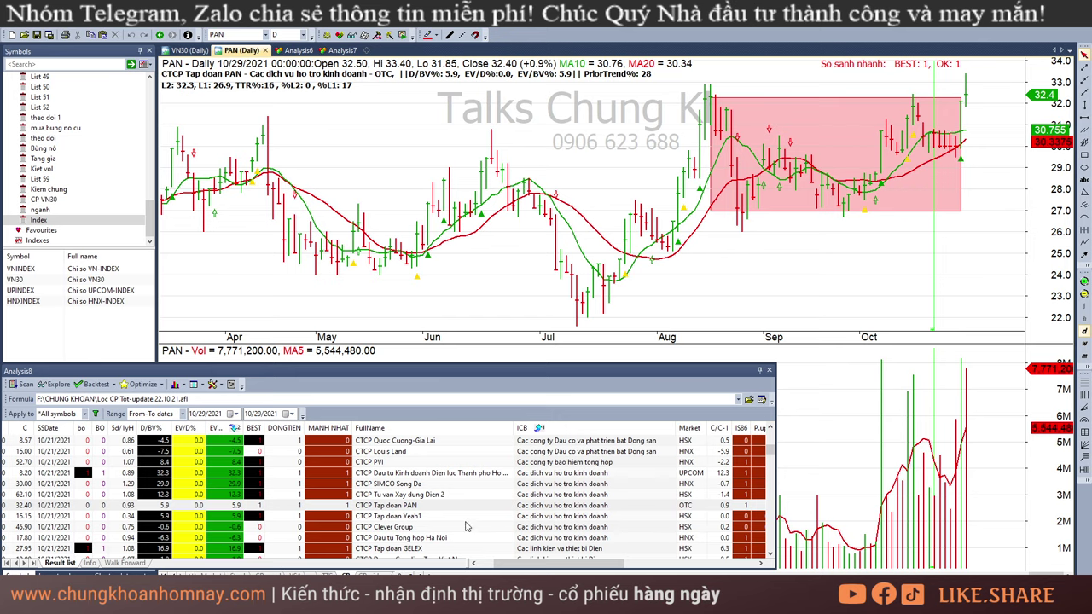
{"action": "left_click", "coordinate": [409, 519]}
{"action": "key", "text": "Down"}
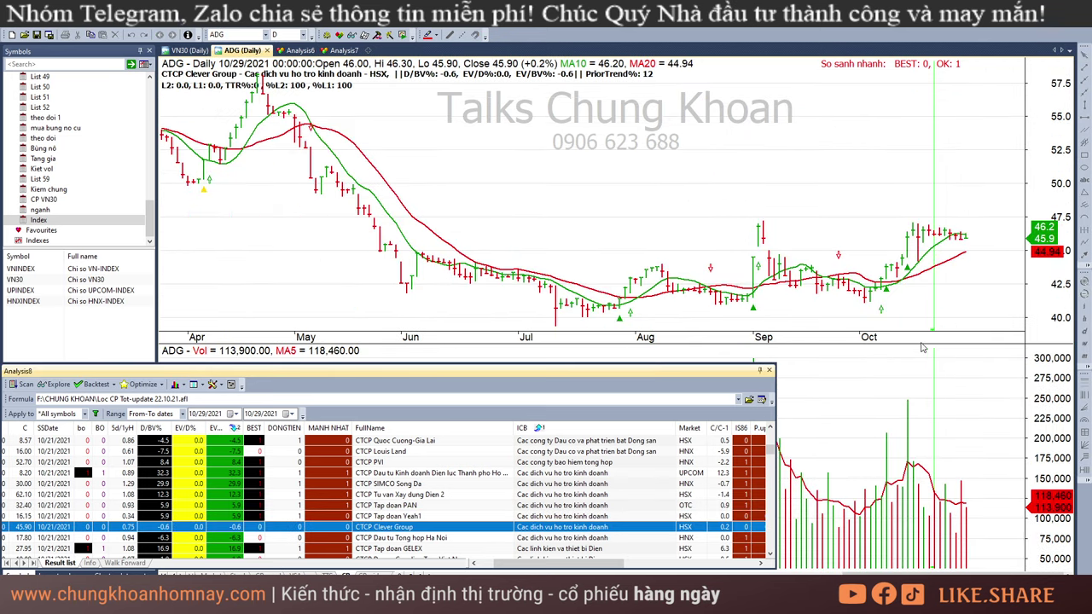
{"action": "key", "text": "Up"}
{"action": "key", "text": "Down"}
{"action": "key", "text": "Down"}
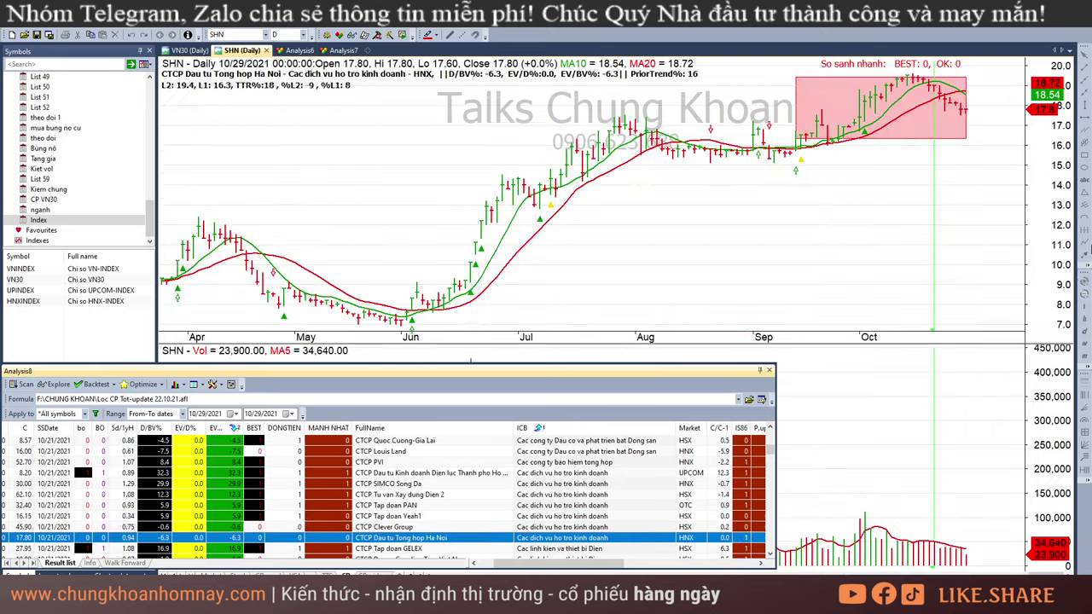
Switch to the Excel industry ranking sheet and select the Cac cong ty Dau co va phat trien bat Dong san entry.
{"action": "key", "text": "alt+Tab"}
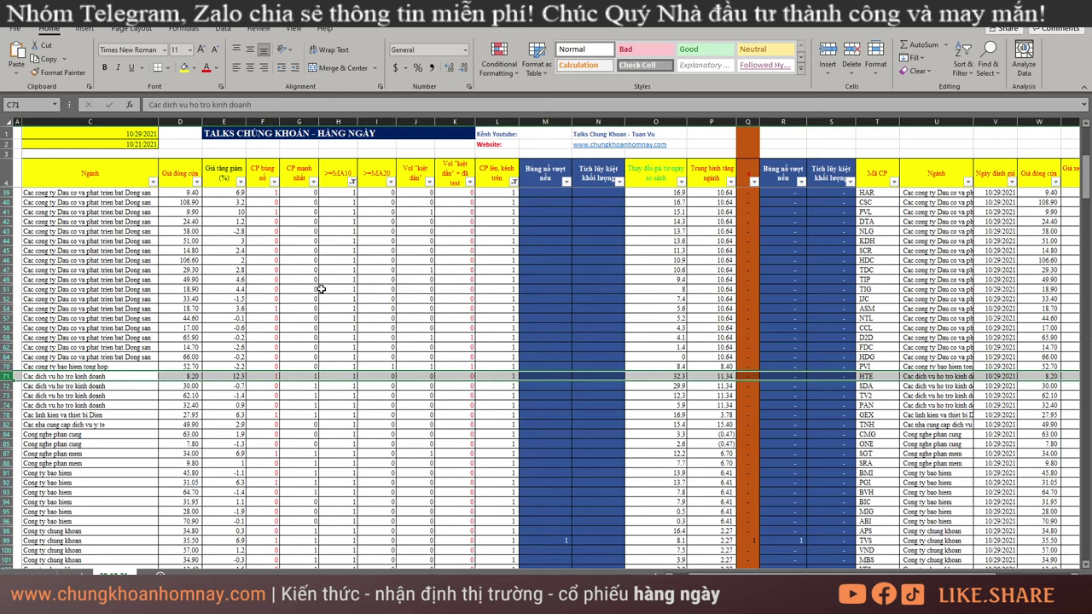
{"action": "left_click", "coordinate": [116, 566]}
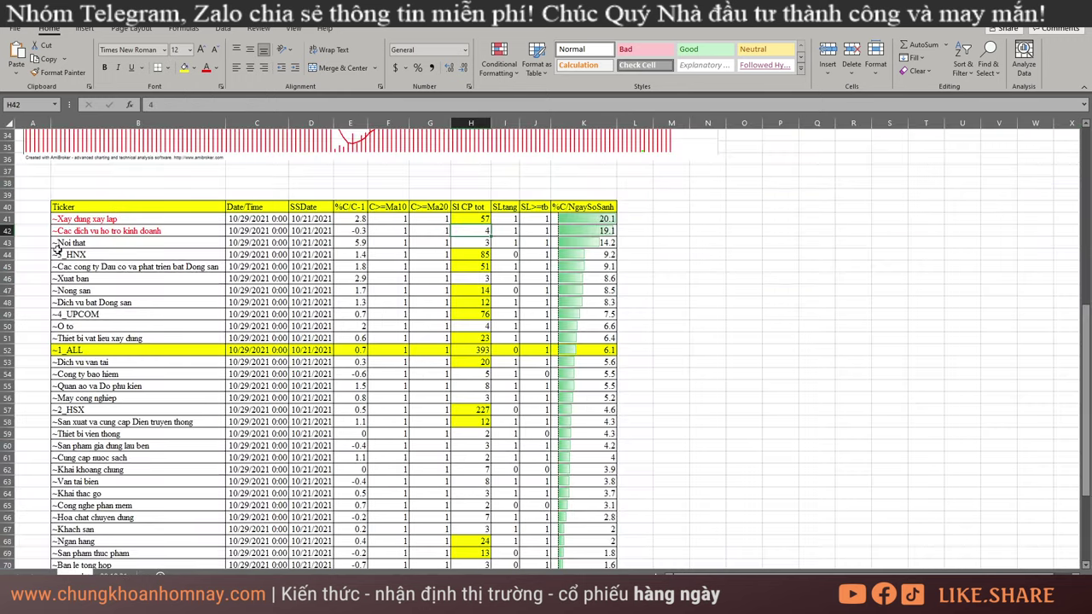
{"action": "left_click", "coordinate": [192, 267]}
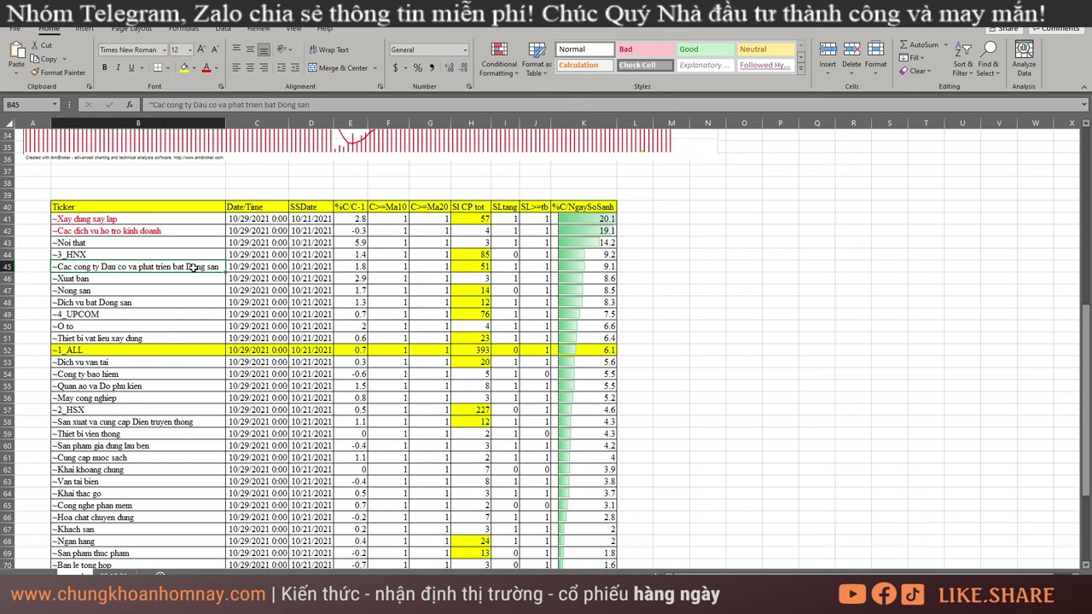
{"action": "left_click", "coordinate": [205, 67]}
Return to AmiBroker and show the chart of VCR, the first Cac cong ty Dau co va phat trien bat Dong san stock.
{"action": "key", "text": "alt+Tab"}
{"action": "scroll", "coordinate": [588, 510], "scroll_direction": "up", "scroll_amount": 15}
{"action": "scroll", "coordinate": [627, 499], "scroll_direction": "down", "scroll_amount": 3}
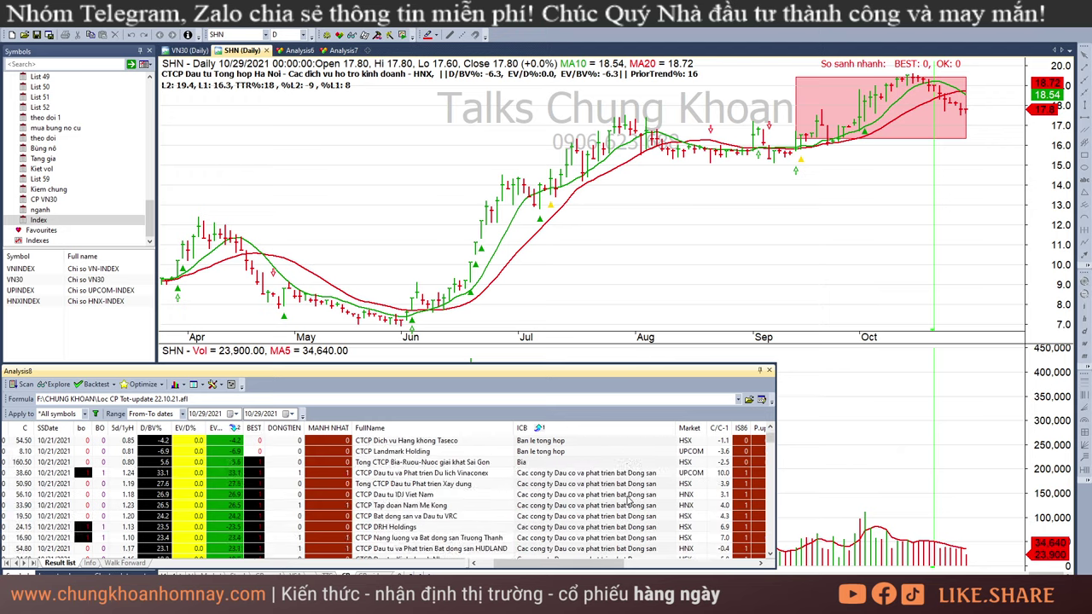
{"action": "scroll", "coordinate": [628, 502], "scroll_direction": "up", "scroll_amount": 3}
{"action": "left_click", "coordinate": [629, 505]}
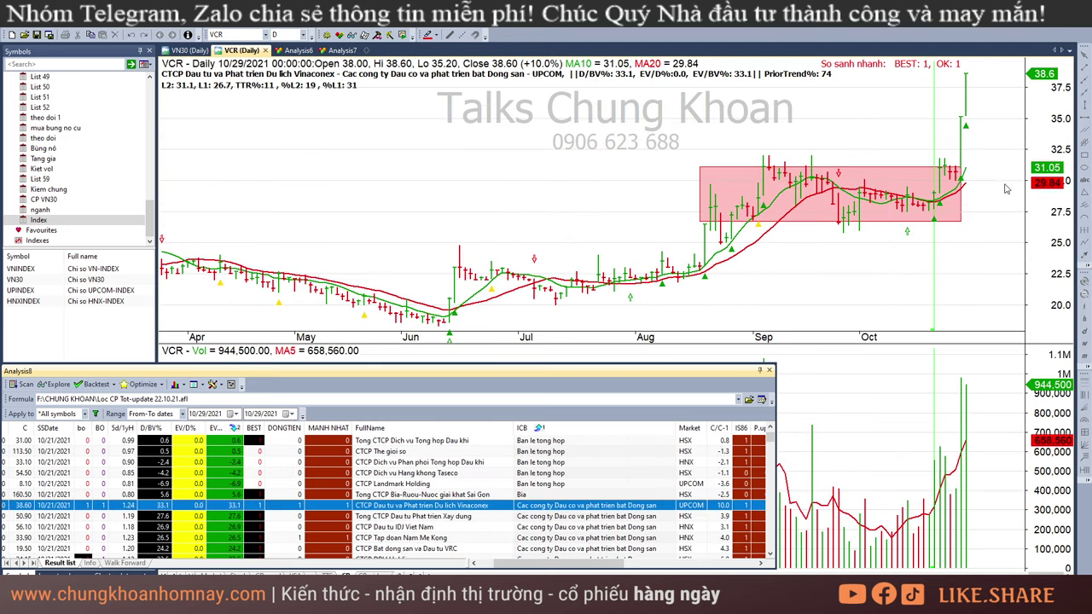
View the next two real estate charts, DIG and IDJ, and inspect IDJ's 10/20/2021 bar.
{"action": "key", "text": "Down"}
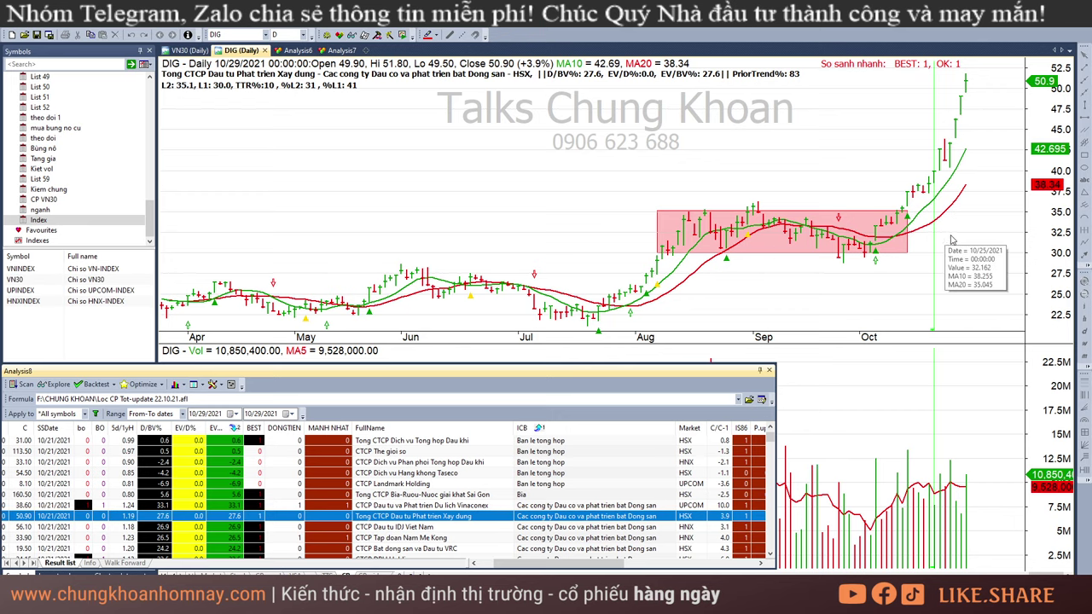
{"action": "key", "text": "Down"}
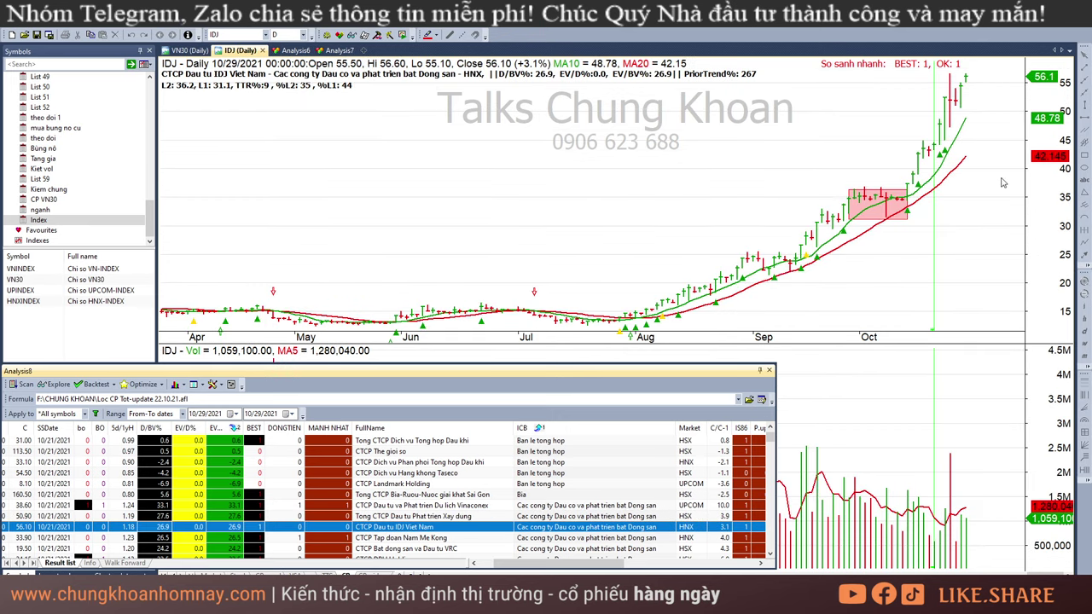
{"action": "left_click", "coordinate": [663, 325]}
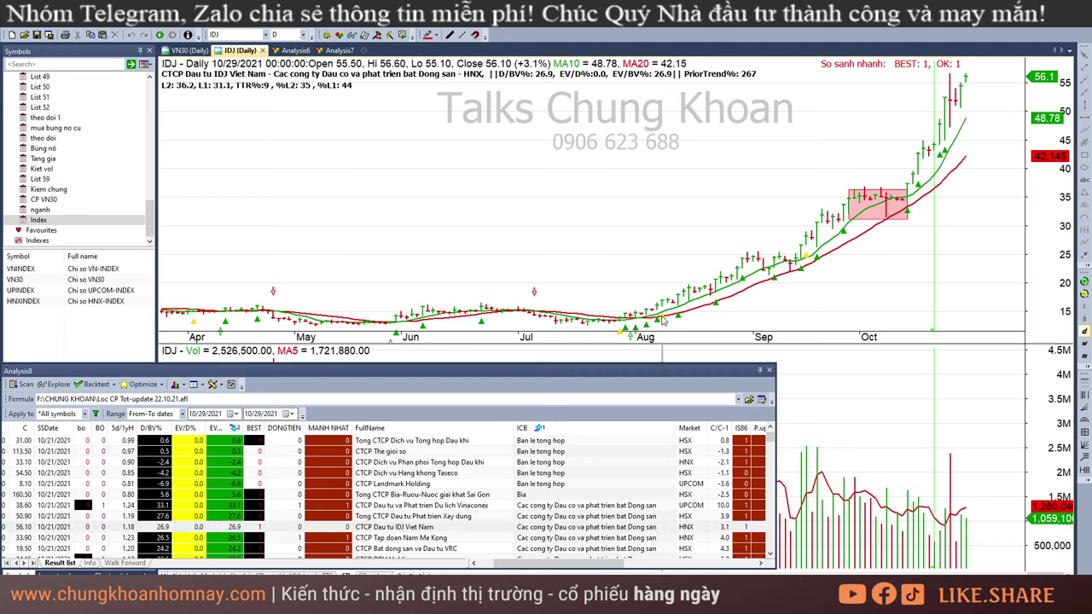
{"action": "left_click", "coordinate": [931, 279]}
Draw a rectangle around IDJ's early to mid-September price consolidation and inspect the 8/30/2021 and 9/14/2021 bars.
{"action": "left_click", "coordinate": [1084, 155]}
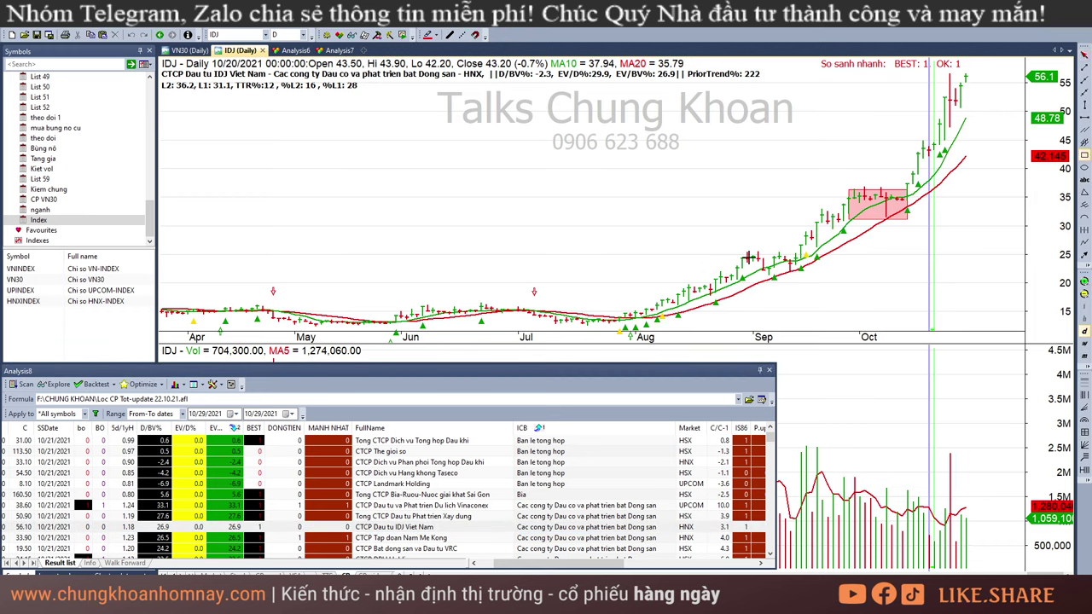
{"action": "left_click_drag", "start_coordinate": [747, 256], "coordinate": [794, 278]}
{"action": "left_click", "coordinate": [742, 303]}
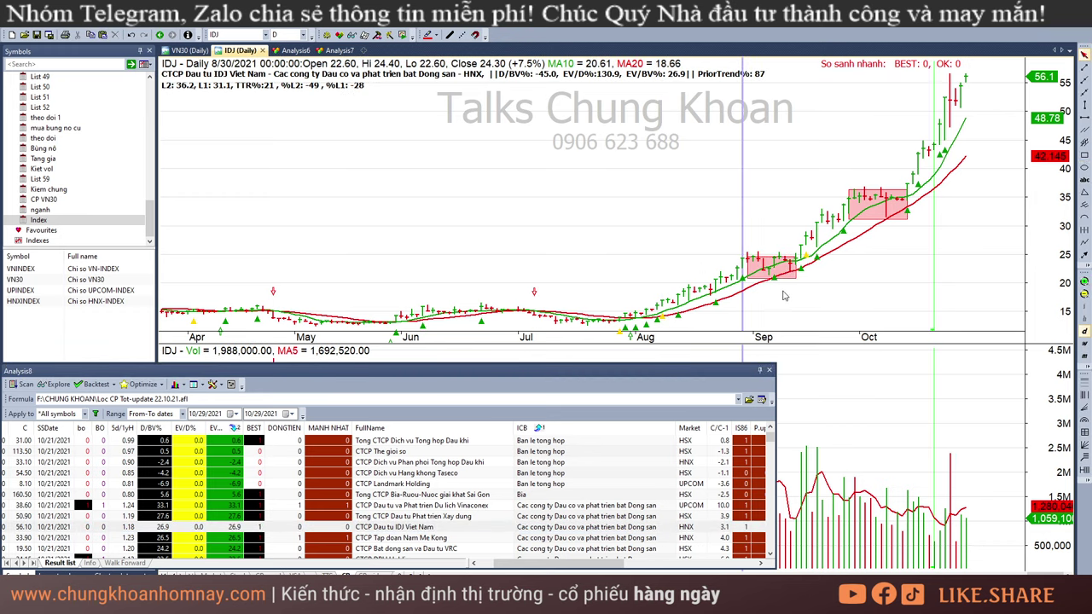
{"action": "left_click", "coordinate": [793, 297]}
{"action": "left_click", "coordinate": [793, 310]}
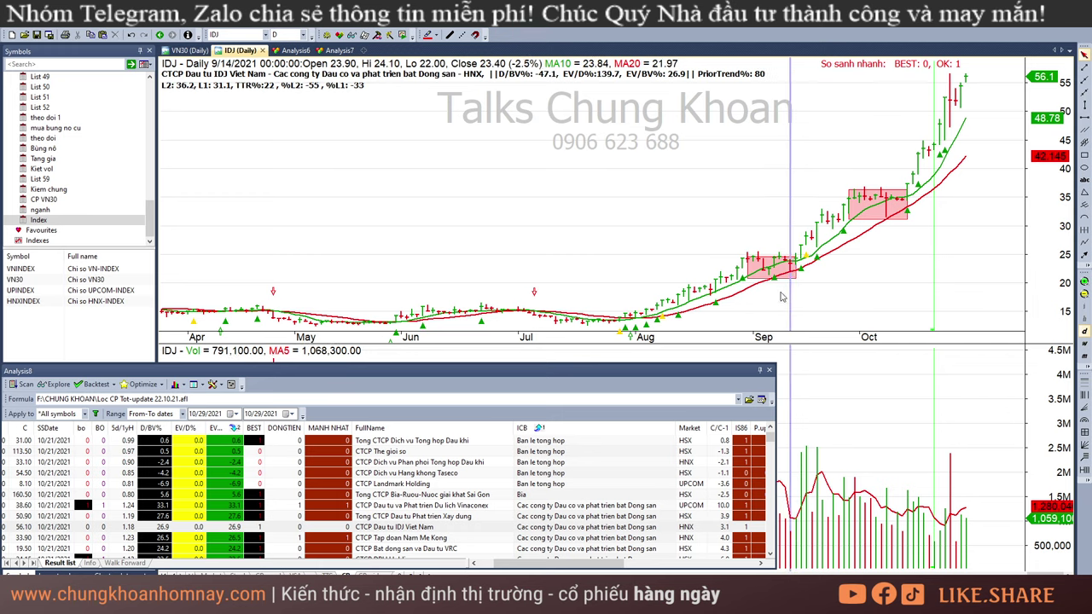
Inspect IDJ's price bars at the two consolidation zones, including 10/1/2021 and 10/14/2021.
{"action": "left_click", "coordinate": [781, 296]}
{"action": "left_click", "coordinate": [791, 296]}
{"action": "left_click", "coordinate": [860, 242]}
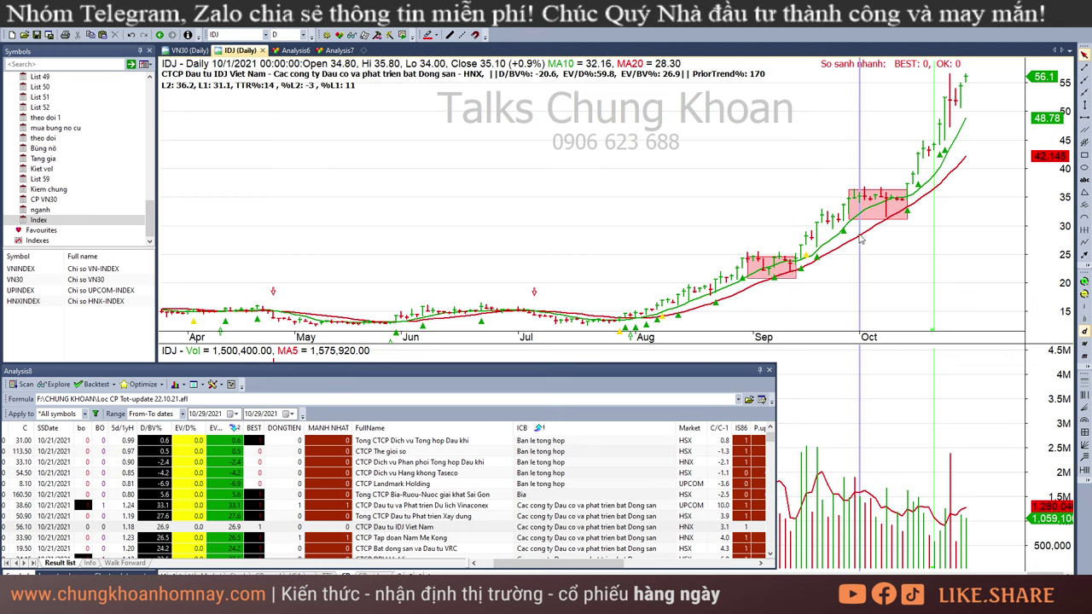
{"action": "left_click", "coordinate": [905, 242]}
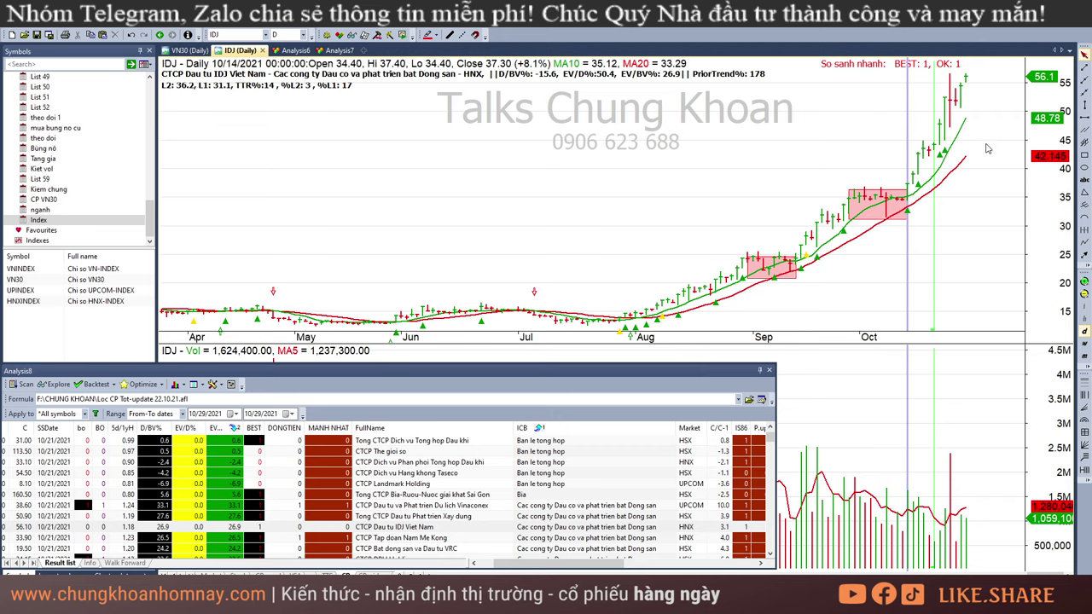
Show the chart of VC3, CTCP Tap doan Nam Me Kong, and inspect its 10/29/2021 bar.
{"action": "left_click", "coordinate": [441, 539]}
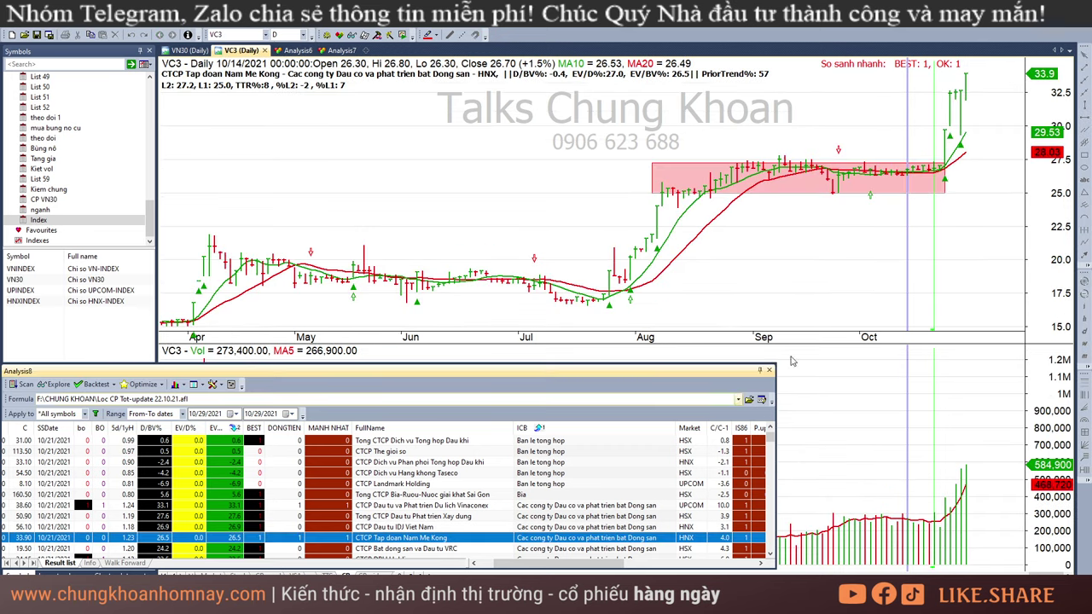
{"action": "left_click", "coordinate": [853, 511]}
{"action": "left_click", "coordinate": [1013, 162]}
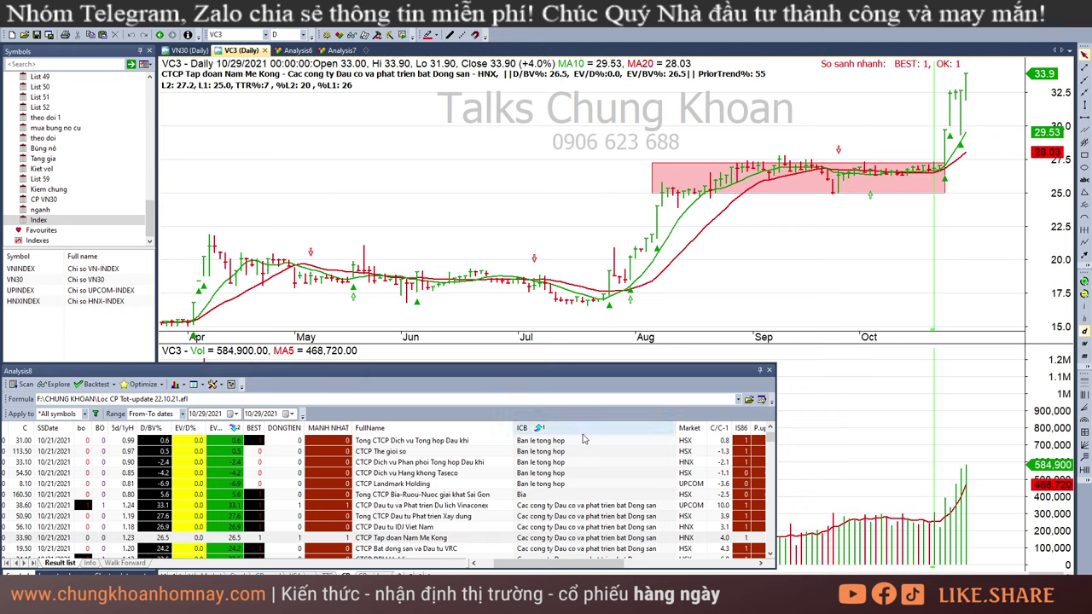
Show the chart of VRC, CTCP Bat dong san va Dau tu VRC, and examine its breakout and latest bar.
{"action": "scroll", "coordinate": [444, 531], "scroll_direction": "down", "scroll_amount": 1}
{"action": "left_click", "coordinate": [432, 515]}
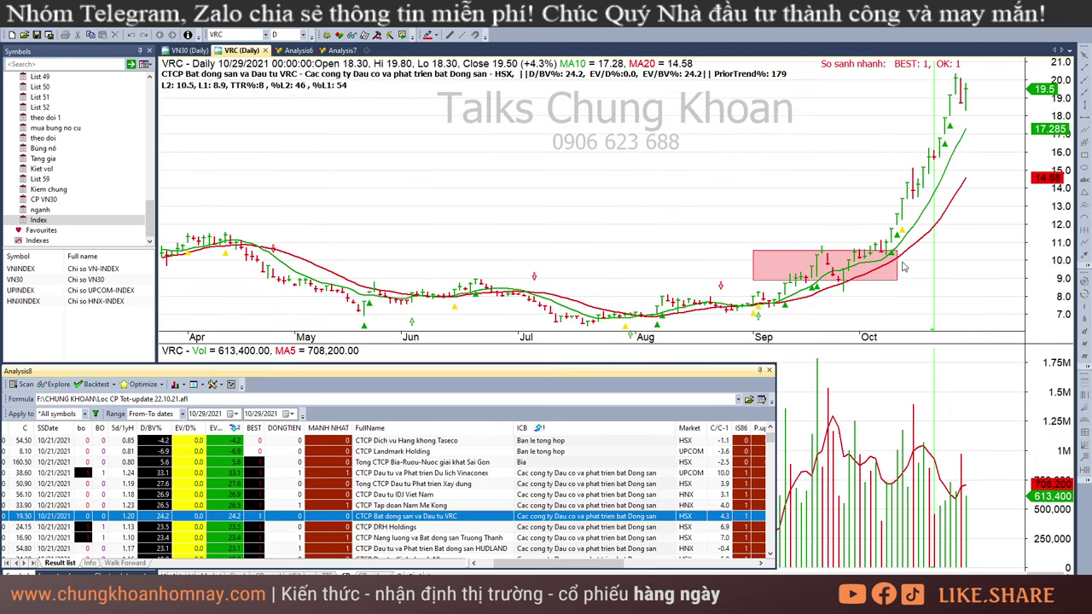
{"action": "left_click", "coordinate": [884, 298]}
{"action": "left_click", "coordinate": [896, 299]}
{"action": "left_click", "coordinate": [972, 249]}
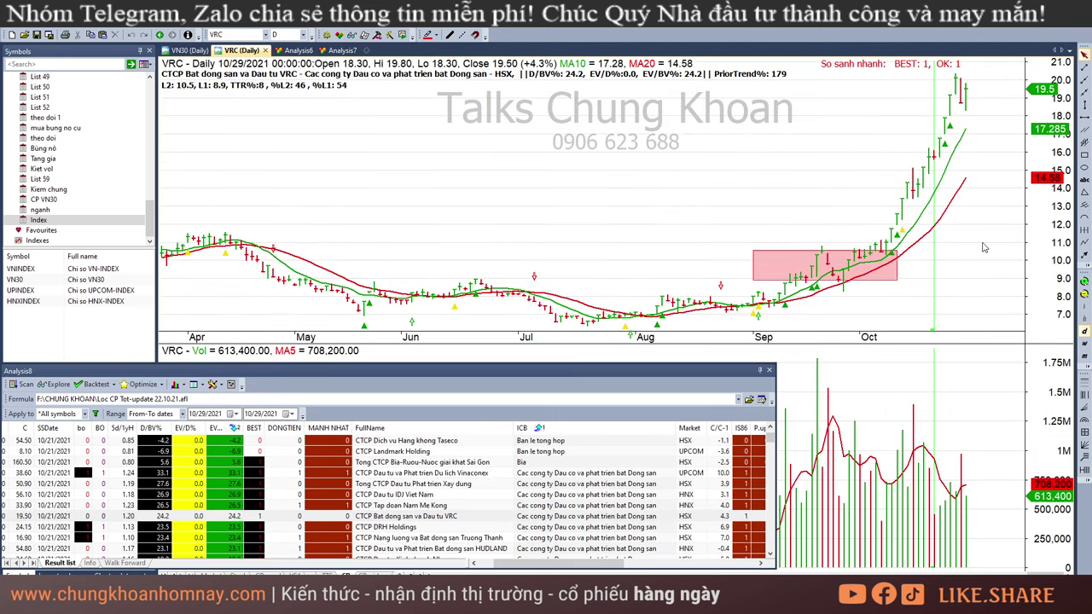
Show the chart of DRH Holdings and inspect its 8/16/2021 and 10/21/2021 bars.
{"action": "left_click", "coordinate": [394, 531]}
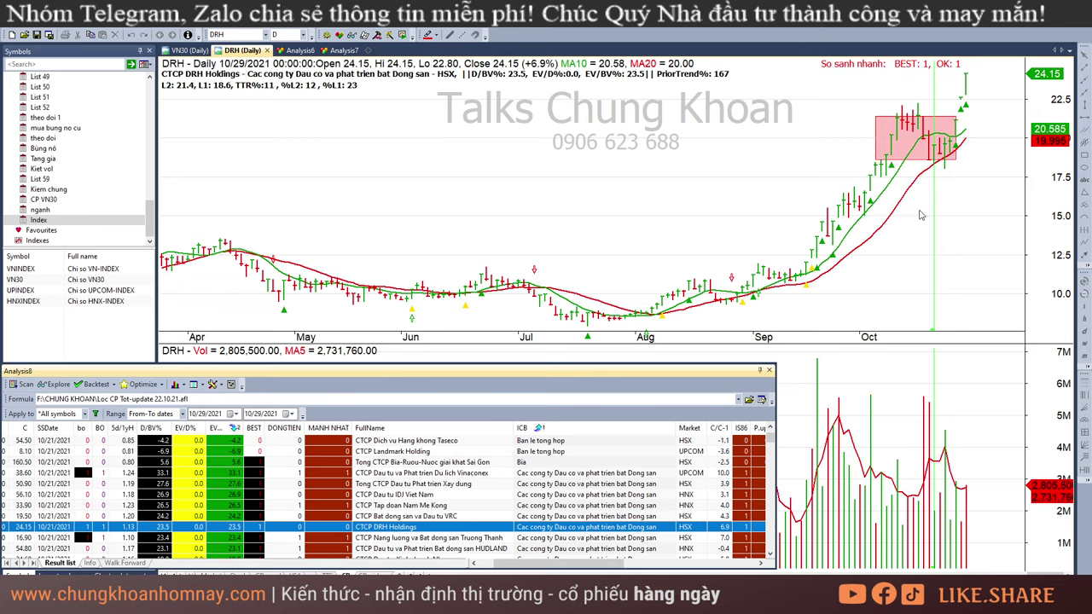
{"action": "left_click", "coordinate": [813, 282]}
{"action": "left_click", "coordinate": [691, 293]}
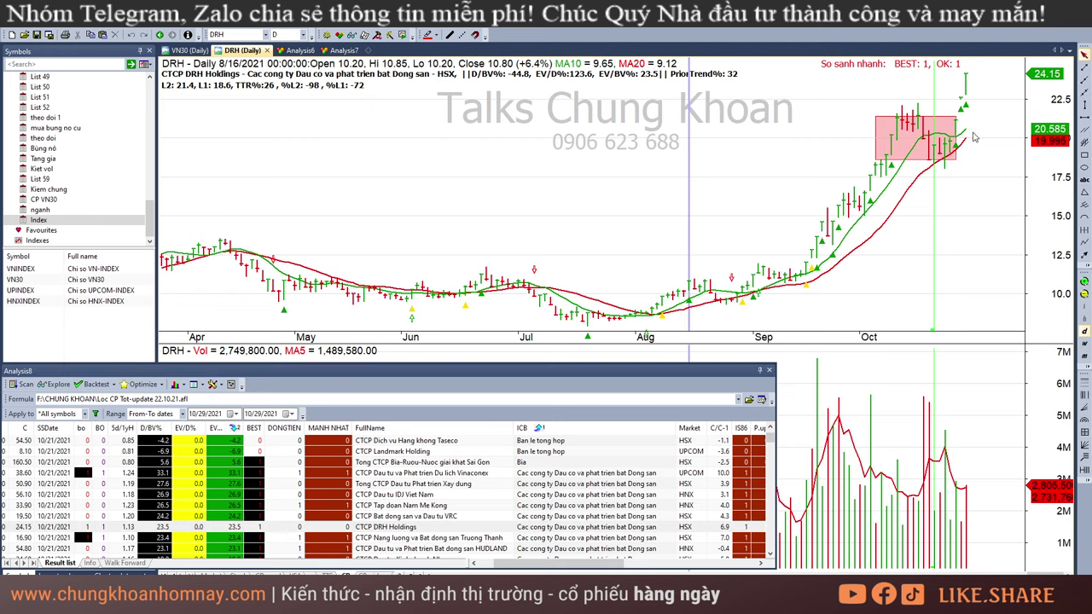
{"action": "left_click", "coordinate": [933, 219]}
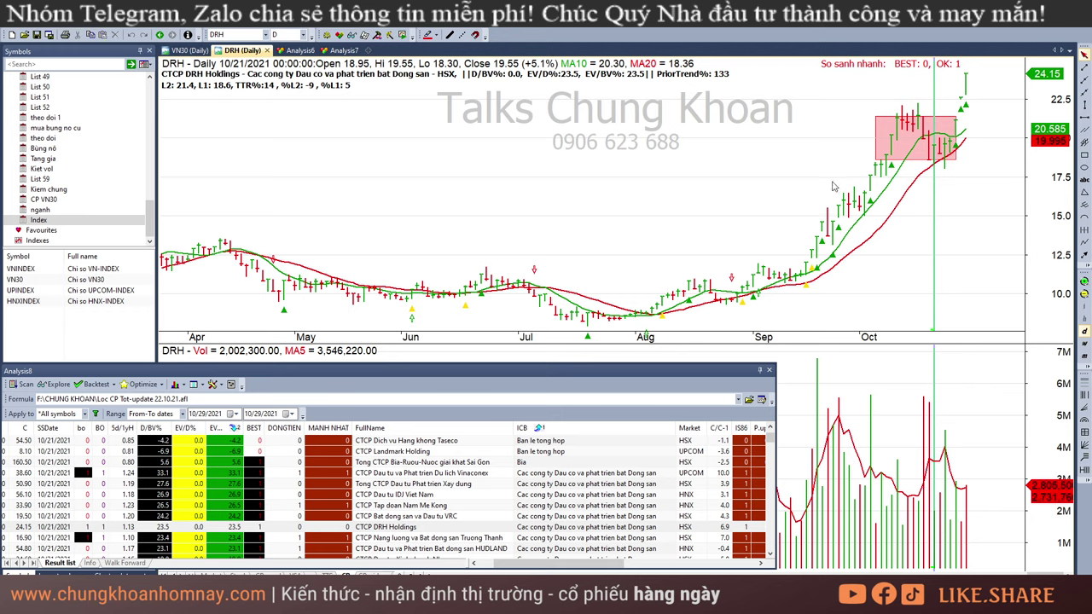
Examine DRH's October consolidation by inspecting the 10/13, 10/22 and 10/20/2021 bars and their volume.
{"action": "left_click", "coordinate": [902, 189]}
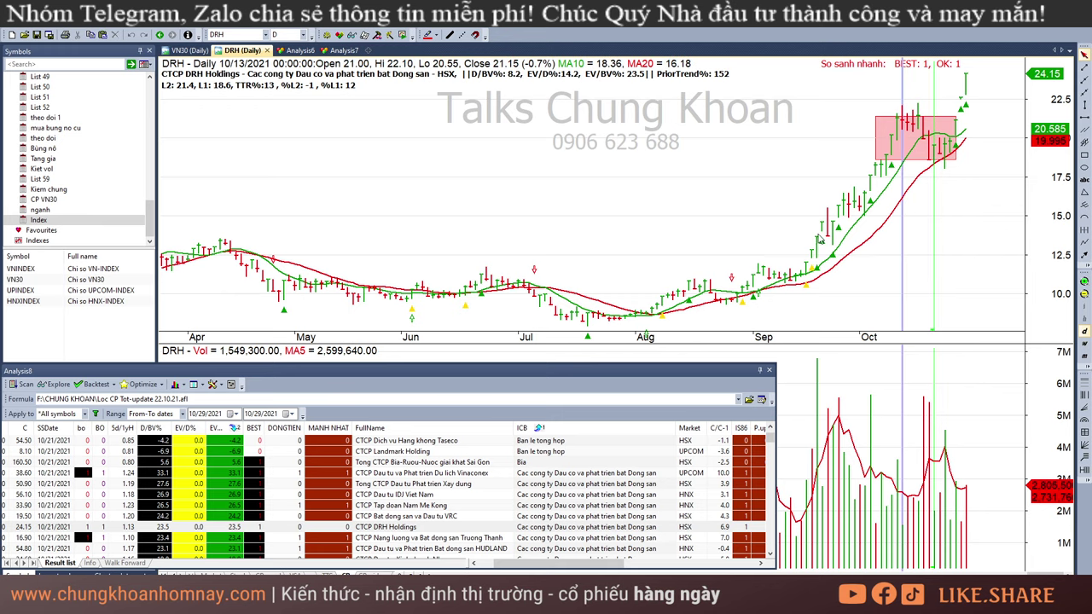
{"action": "left_click", "coordinate": [939, 189]}
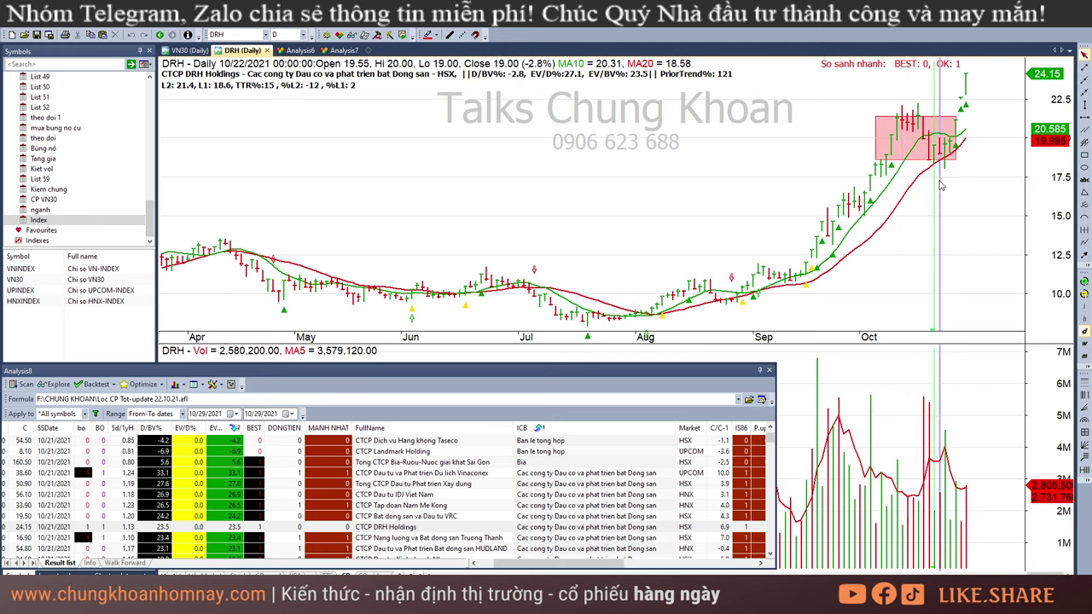
{"action": "left_click", "coordinate": [932, 191]}
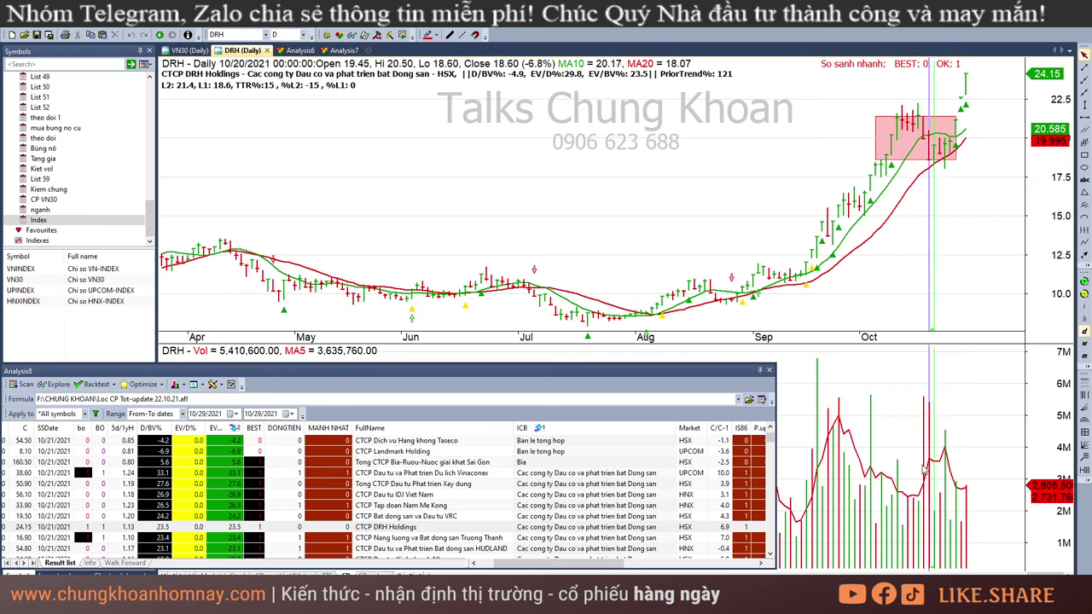
{"action": "left_click", "coordinate": [933, 521]}
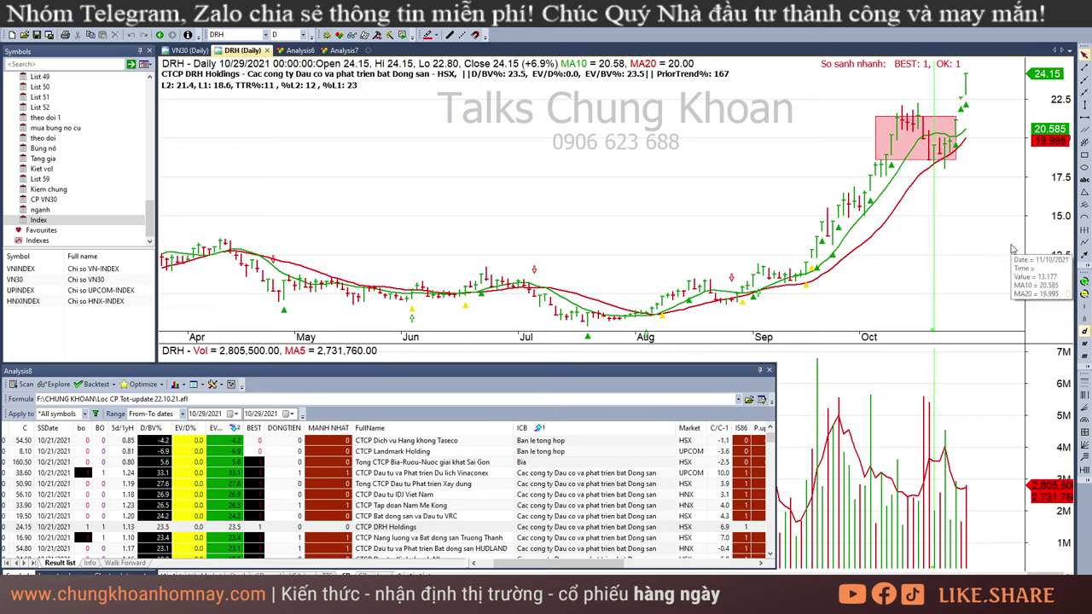
View the charts of the next real estate stocks in the results, from TEG through HLD to TDH.
{"action": "left_click", "coordinate": [451, 540]}
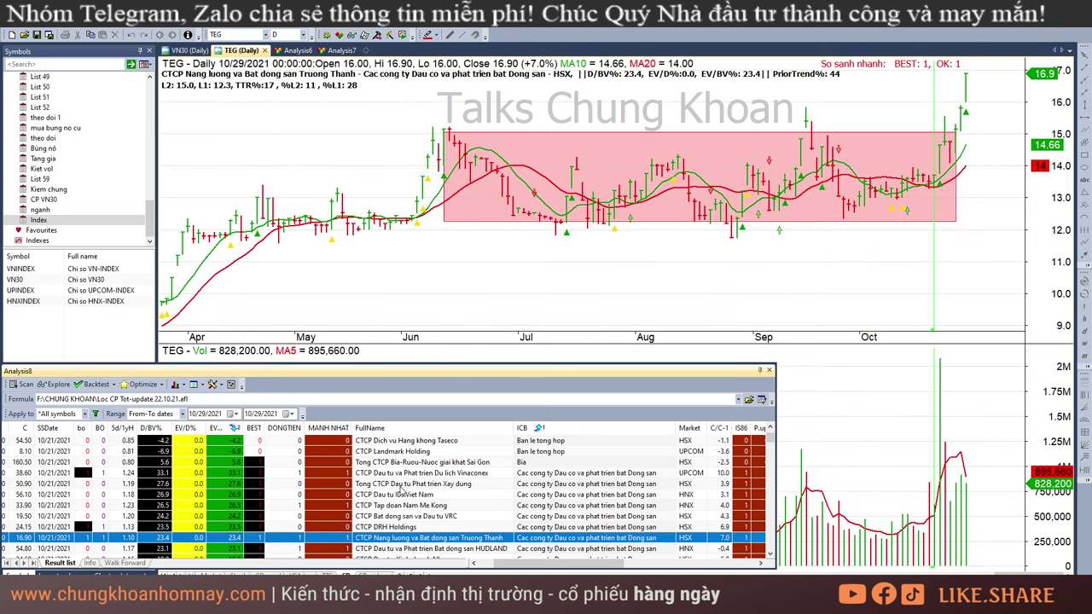
{"action": "scroll", "coordinate": [401, 490], "scroll_direction": "down", "scroll_amount": 1}
{"action": "key", "text": "Down"}
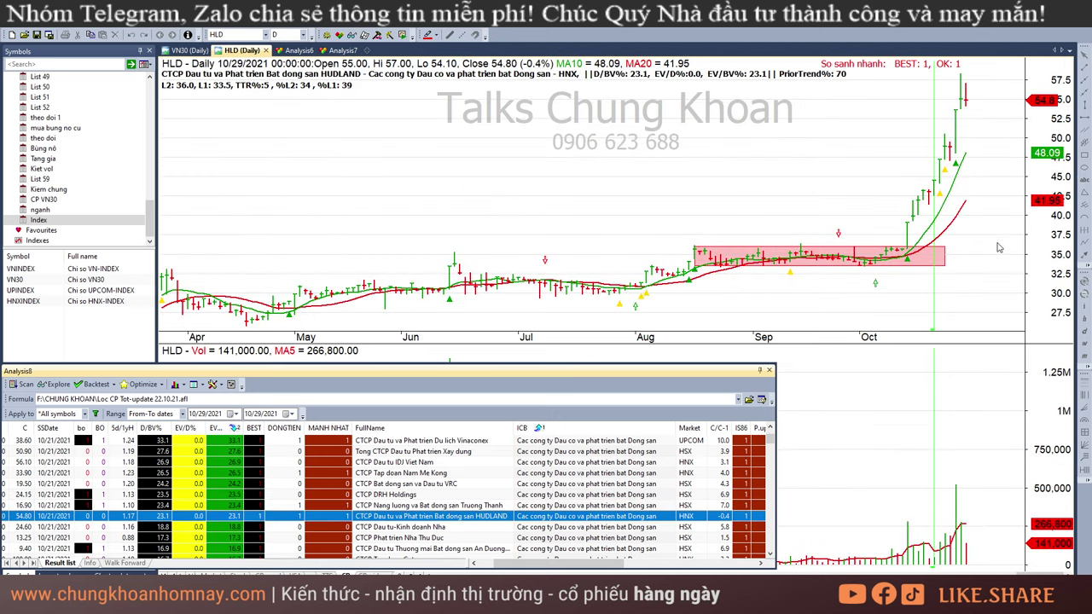
{"action": "key", "text": "Down"}
{"action": "key", "text": "Down"}
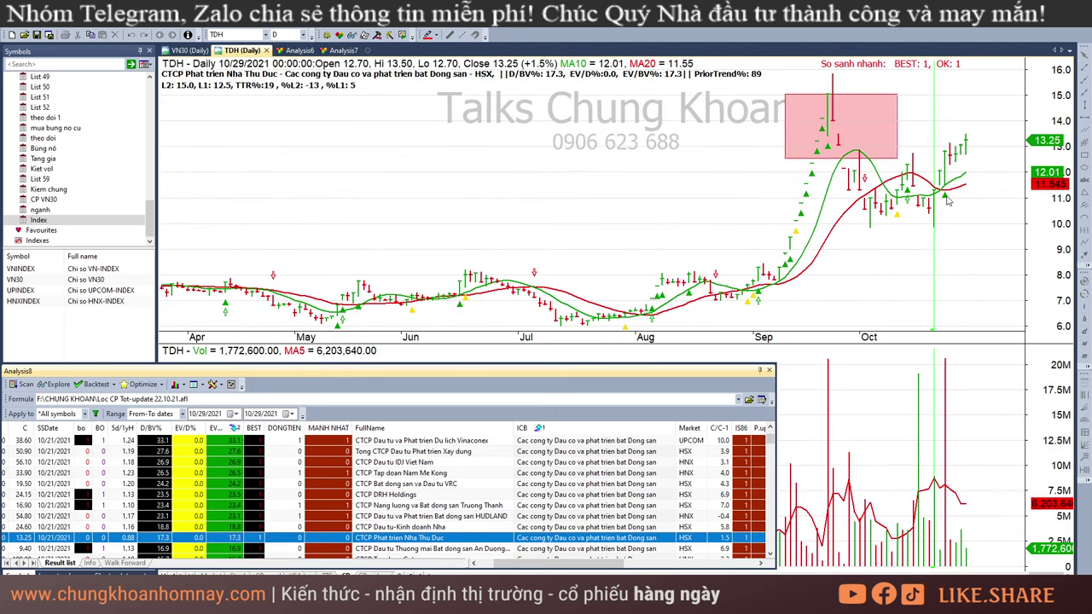
View the next real estate charts, HAR, CSC and NDN, and inspect NDN's 10/25/2021 breakout bar.
{"action": "key", "text": "Down"}
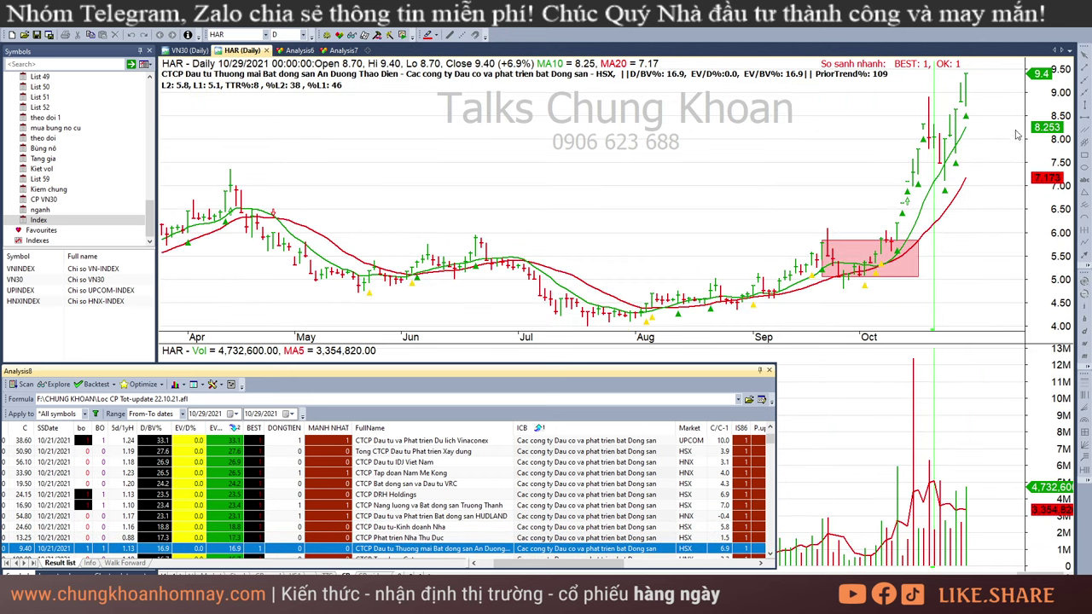
{"action": "key", "text": "Down"}
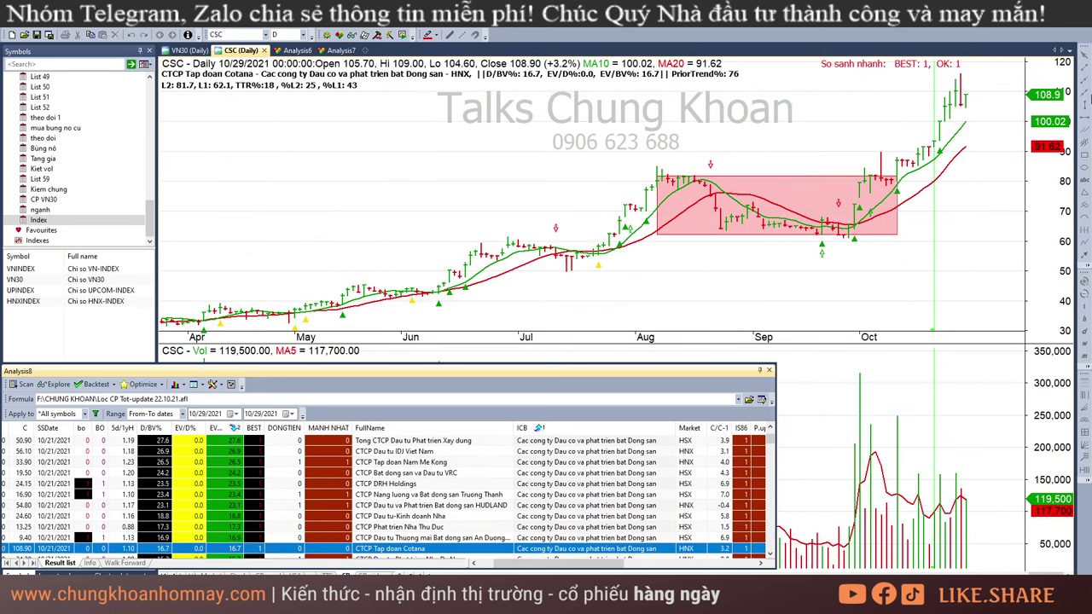
{"action": "key", "text": "Down"}
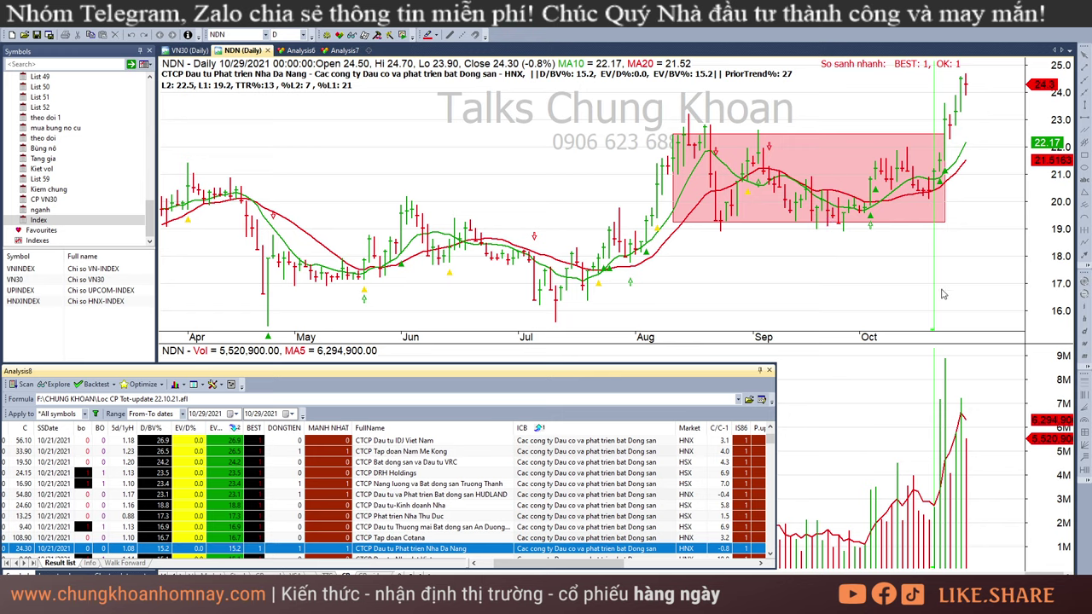
{"action": "left_click", "coordinate": [947, 242]}
{"action": "left_click", "coordinate": [946, 239]}
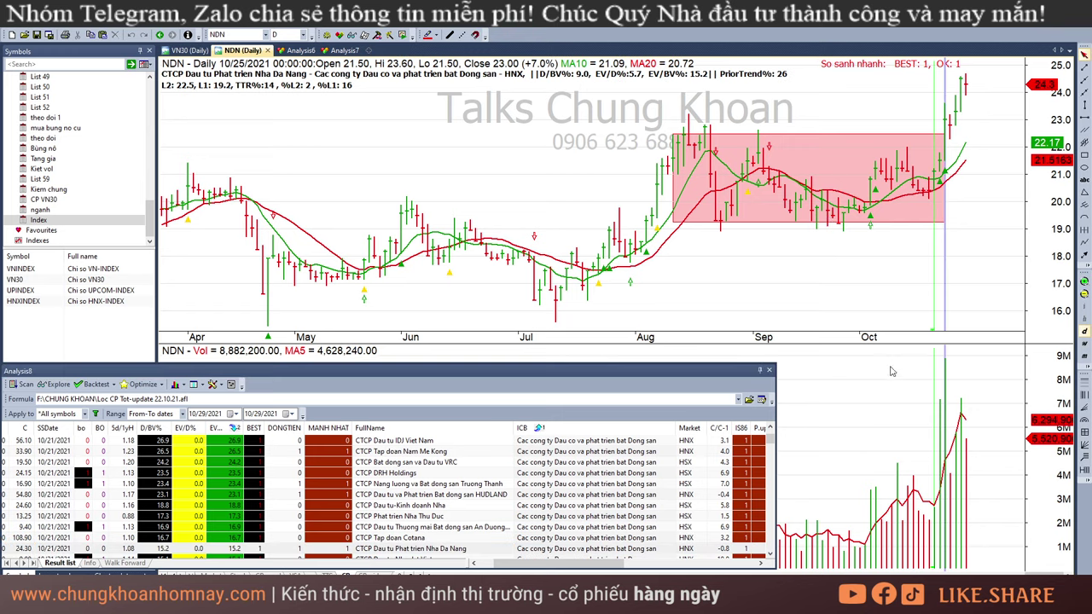
Show the chart of PVL, CTCP Dau tu Nha dat Viet, and inspect its 10/25/2021 bar.
{"action": "left_click", "coordinate": [425, 550]}
{"action": "scroll", "coordinate": [437, 495], "scroll_direction": "down", "scroll_amount": 3}
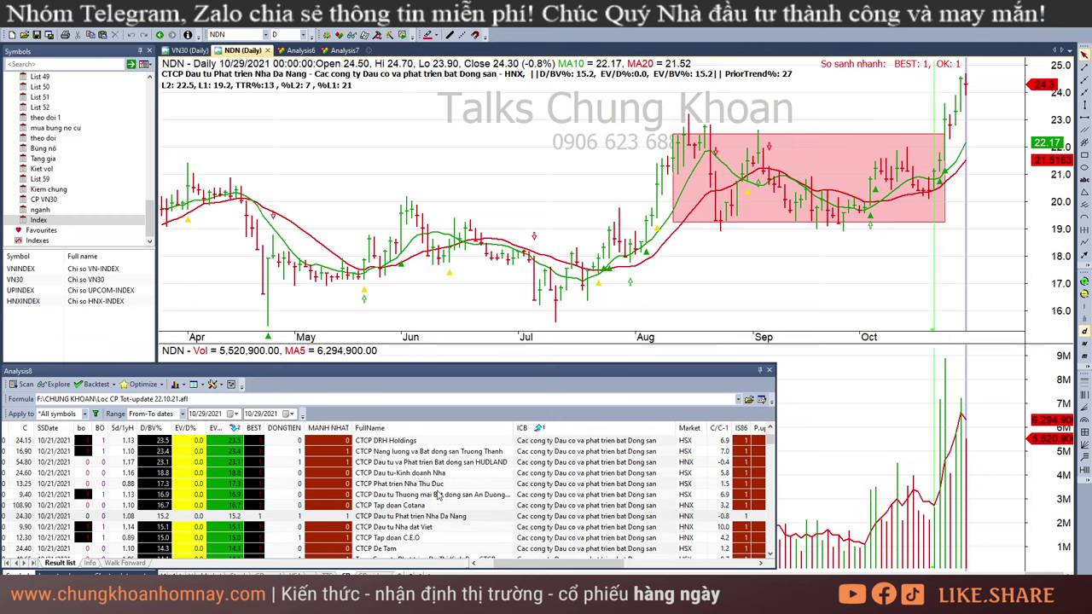
{"action": "scroll", "coordinate": [437, 495], "scroll_direction": "down", "scroll_amount": 3}
{"action": "left_click", "coordinate": [437, 495]}
{"action": "left_click", "coordinate": [949, 198]}
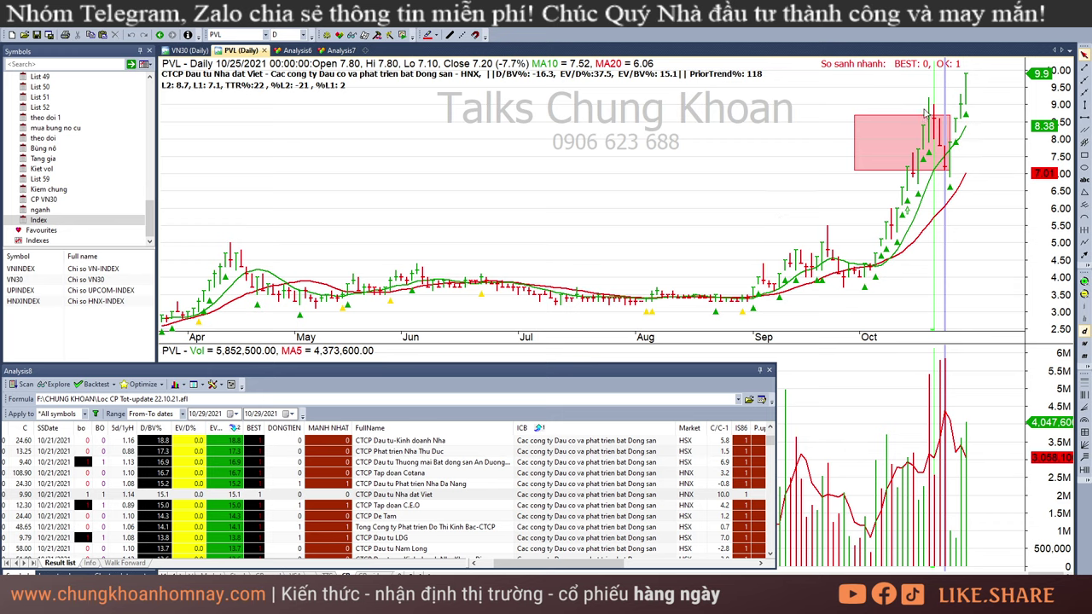
Shift PVL's October consolidation rectangle slightly later so it covers the pullback, and deselect it.
{"action": "left_click_drag", "start_coordinate": [902, 116], "coordinate": [907, 116]}
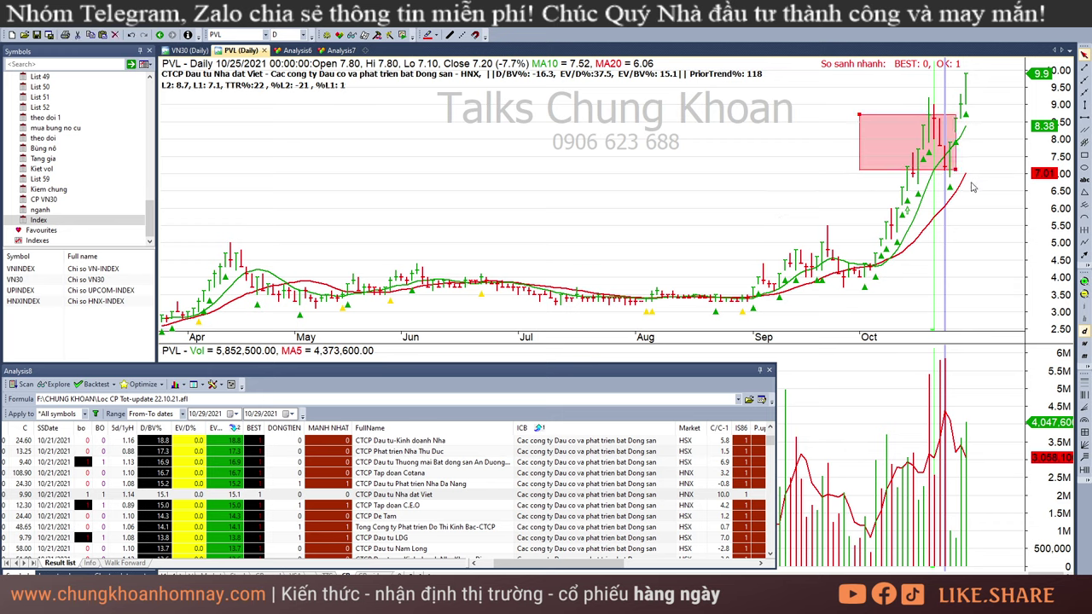
{"action": "key", "text": "Escape"}
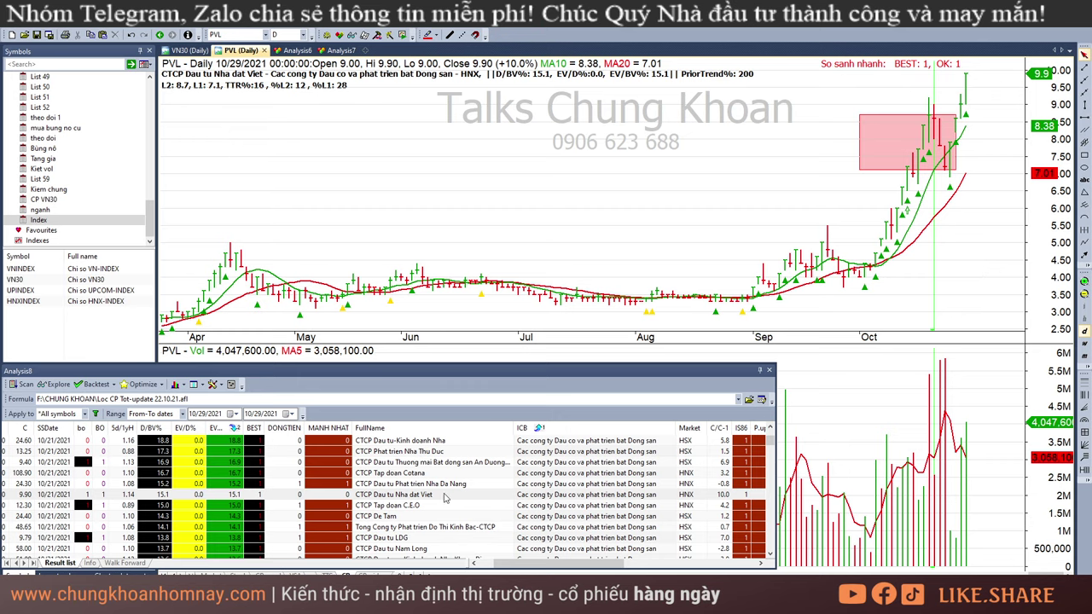
Go past CEO to DTA's chart and move its rectangle onto the October consolidation between about 20.5 and 22.2.
{"action": "left_click", "coordinate": [407, 516]}
{"action": "left_click", "coordinate": [409, 506]}
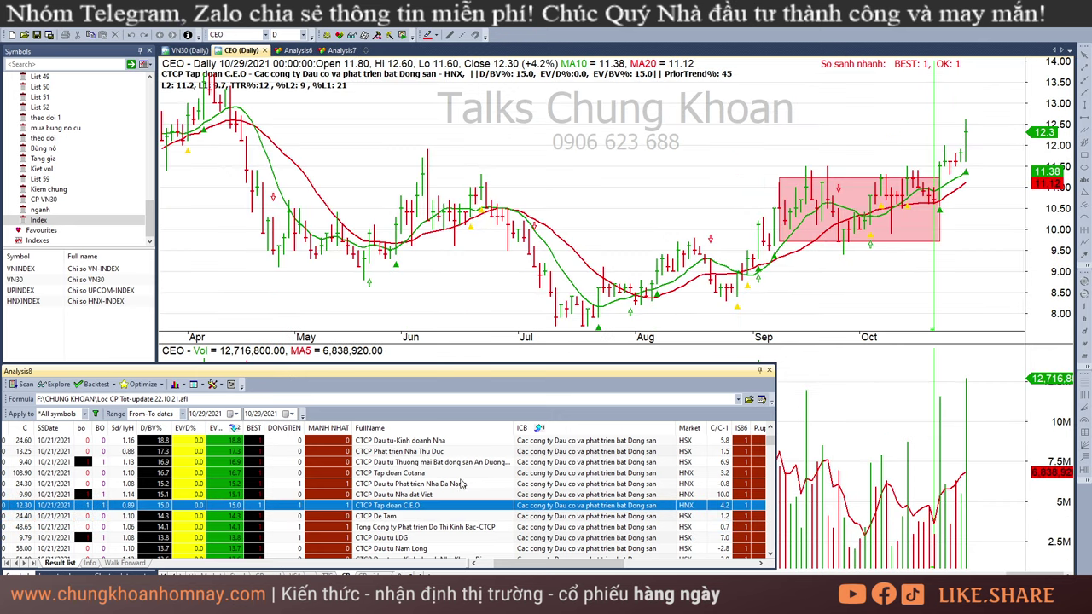
{"action": "key", "text": "Down"}
{"action": "left_click", "coordinate": [961, 203]}
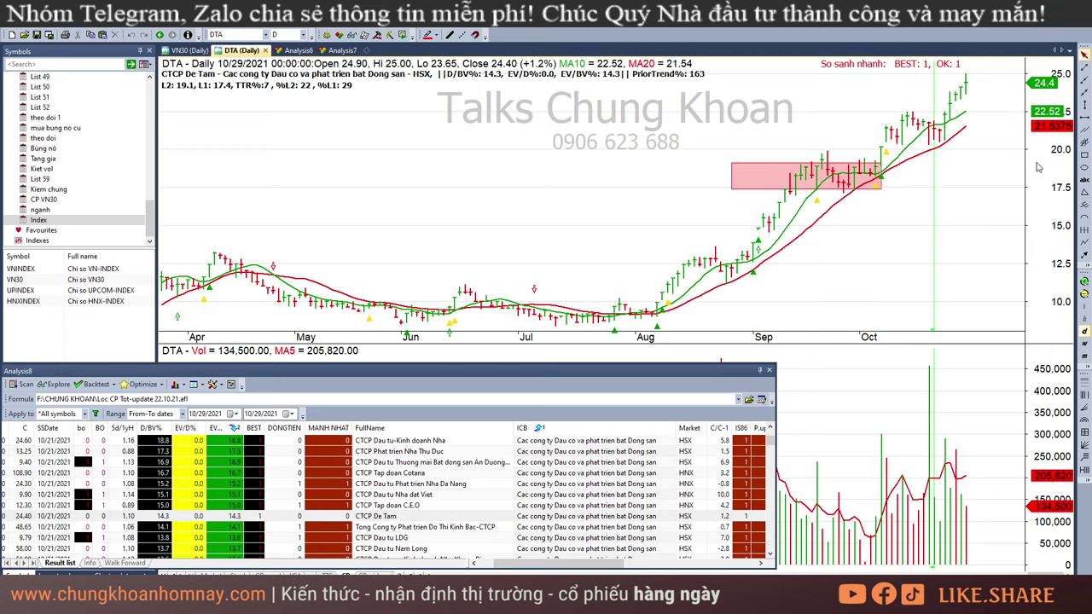
{"action": "left_click_drag", "start_coordinate": [862, 170], "coordinate": [882, 110]}
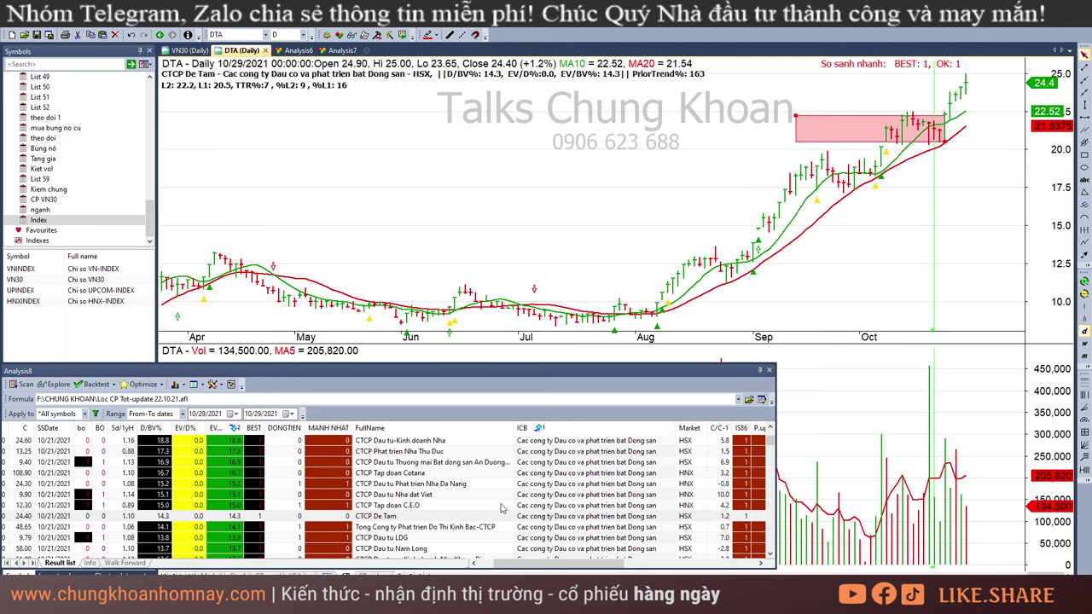
Return to CEO's chart and inspect its 10/20/2021 and 10/29/2021 bars.
{"action": "left_click", "coordinate": [435, 506]}
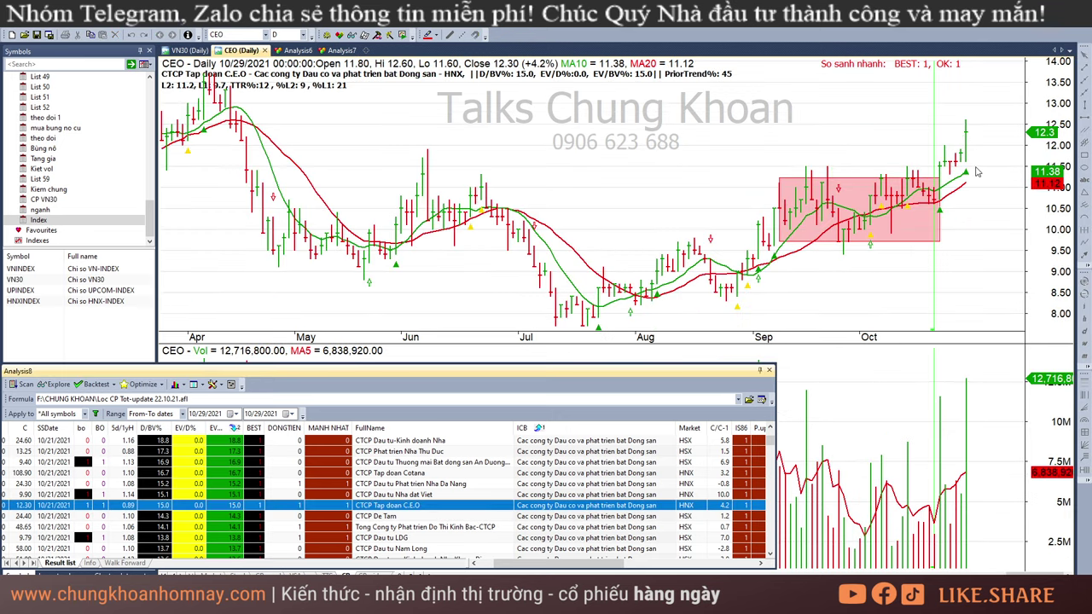
{"action": "left_click", "coordinate": [931, 277]}
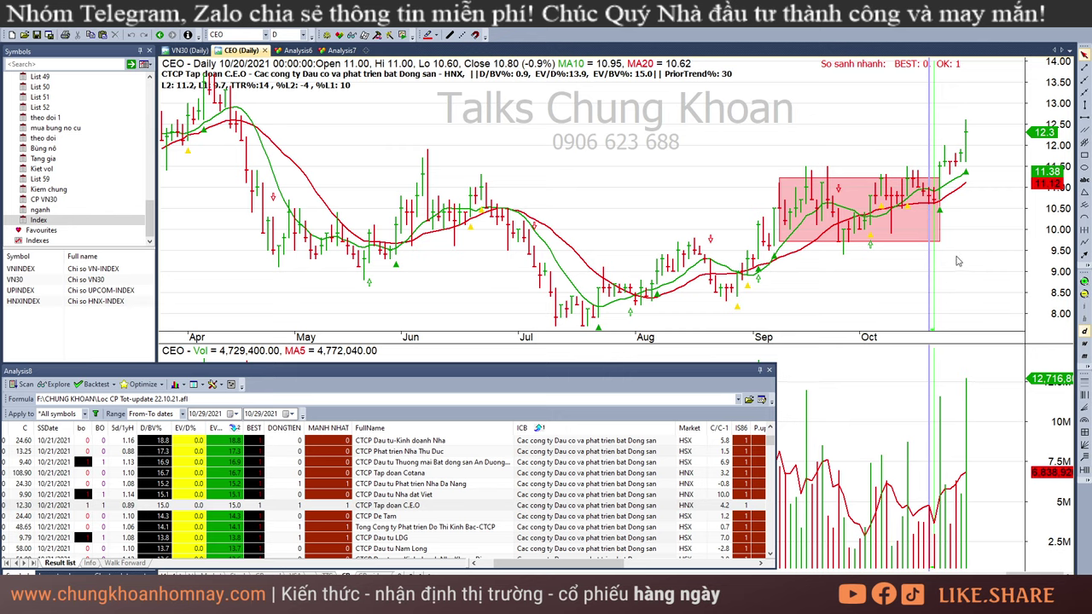
{"action": "left_click", "coordinate": [957, 251]}
{"action": "left_click", "coordinate": [1002, 185]}
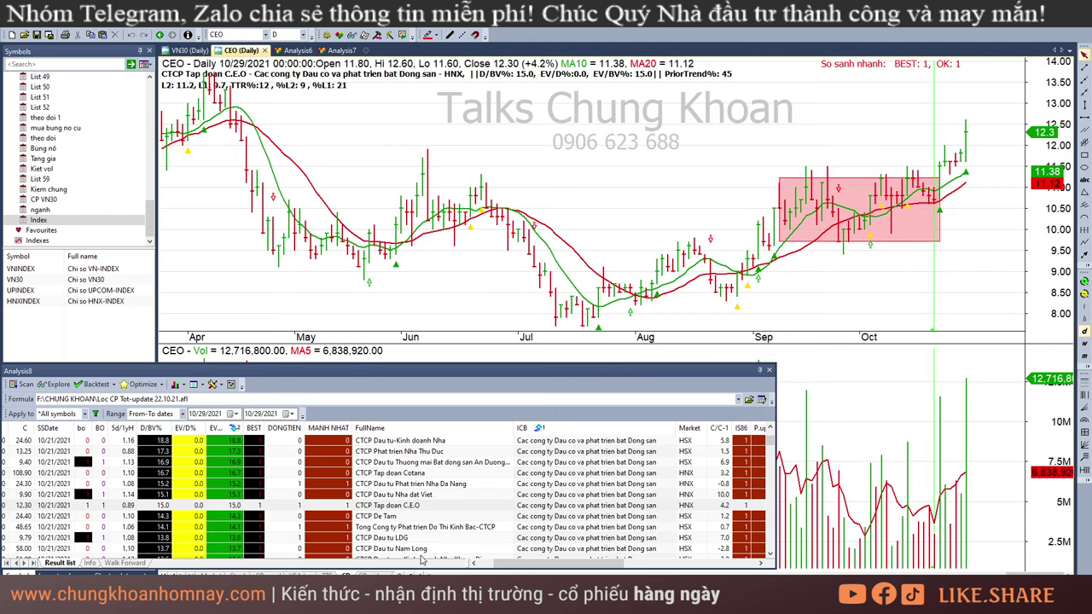
Show DTA's chart again and step through its daily bars between 10/22/2021 and 10/29/2021.
{"action": "left_click", "coordinate": [412, 518]}
{"action": "left_click", "coordinate": [942, 202]}
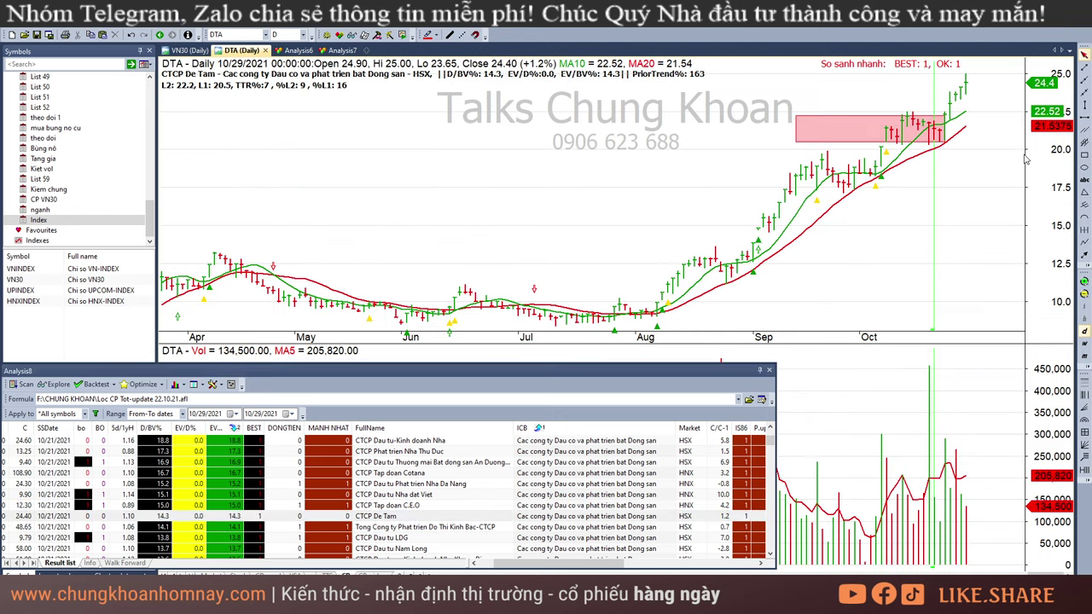
{"action": "key", "text": "Left"}
{"action": "key", "text": "Left"}
{"action": "key", "text": "Left"}
{"action": "key", "text": "Left"}
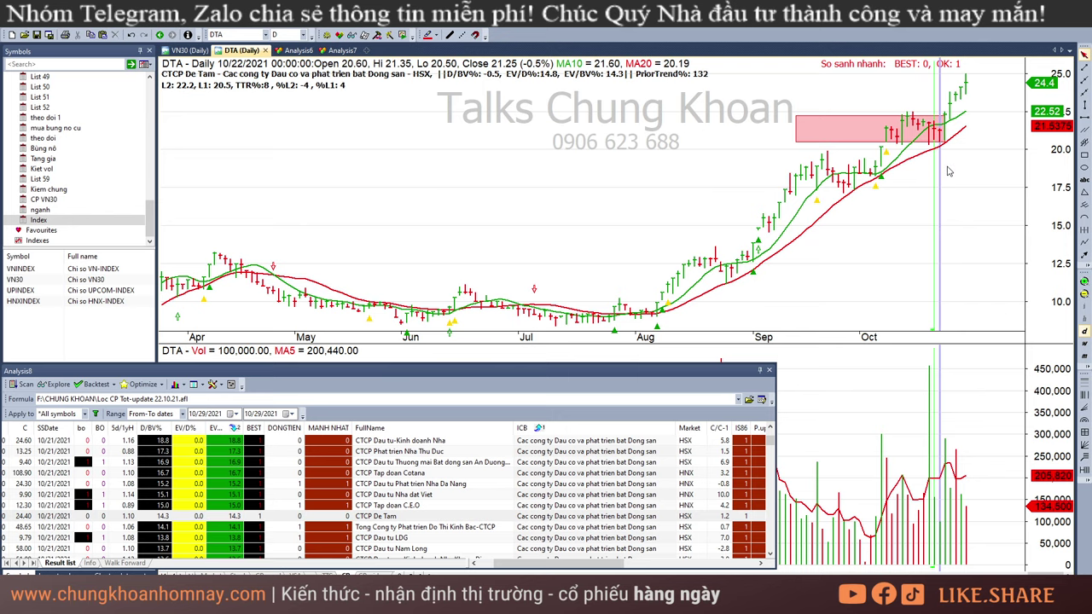
{"action": "key", "text": "Right"}
{"action": "key", "text": "Right"}
{"action": "key", "text": "Right"}
{"action": "key", "text": "Right"}
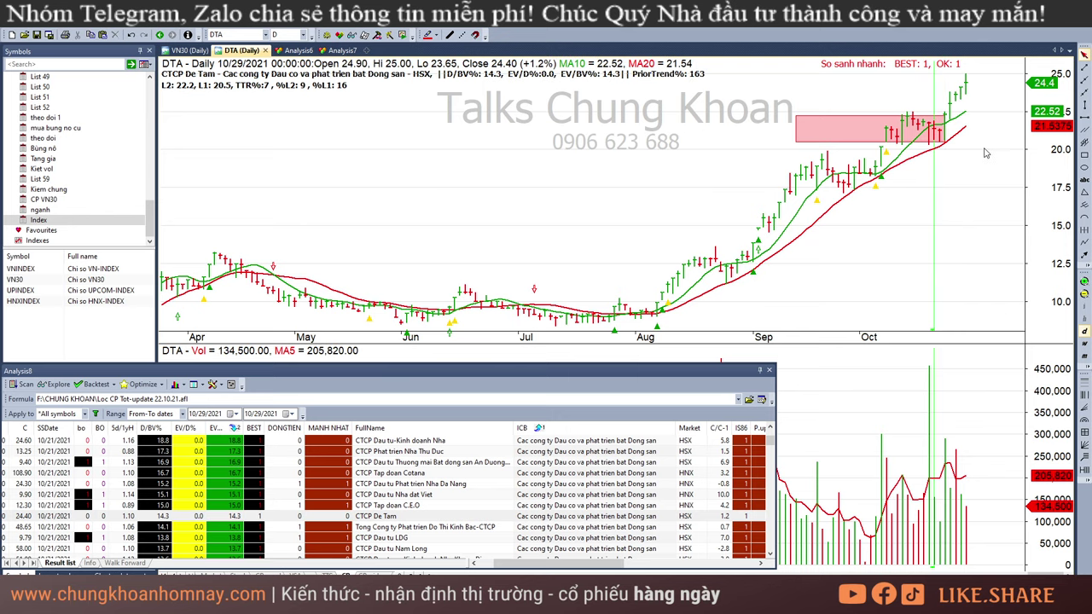
Show the chart of KBC, Tong Cong ty Phat trien Do Thi Kinh Bac, and inspect its 10/29/2021 bar.
{"action": "left_click", "coordinate": [500, 527]}
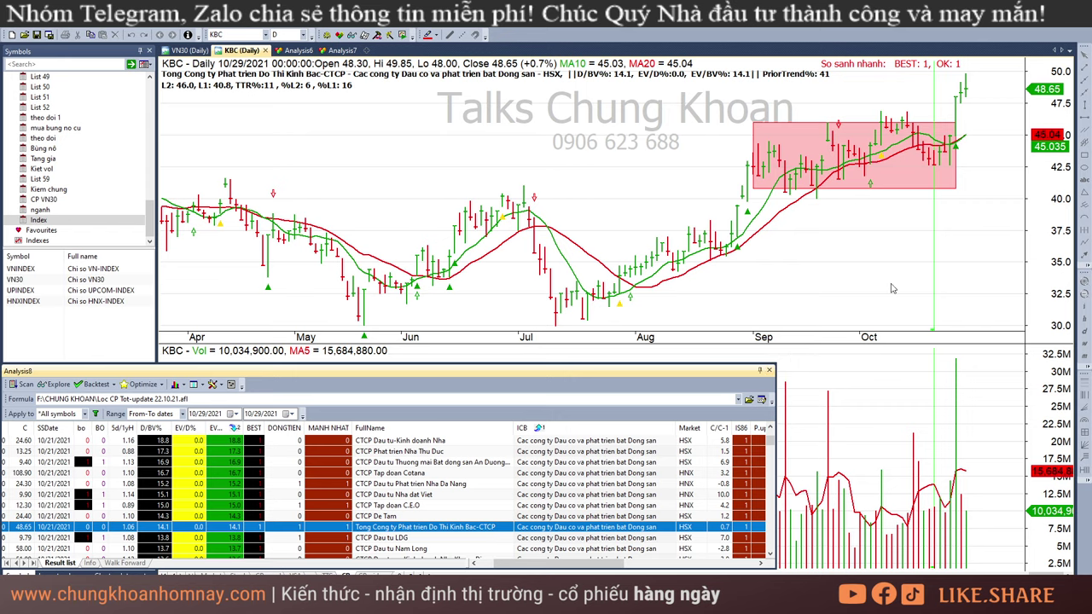
{"action": "left_click", "coordinate": [954, 220]}
{"action": "left_click", "coordinate": [962, 216]}
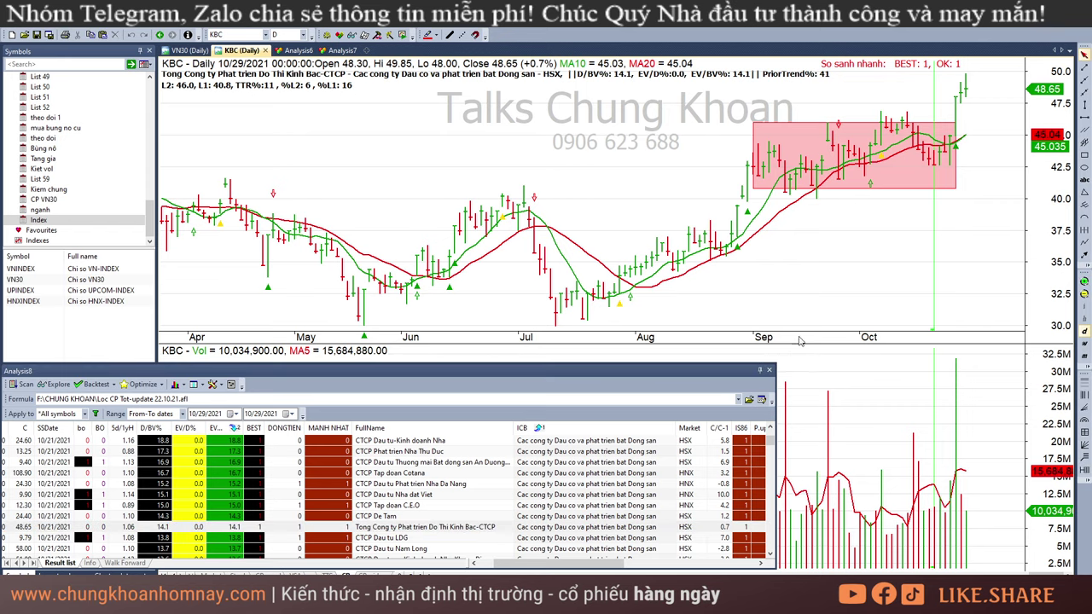
Show LDG's chart and compare its 10/13/2021 breakout bar with the 10/29/2021 bar.
{"action": "left_click", "coordinate": [356, 539]}
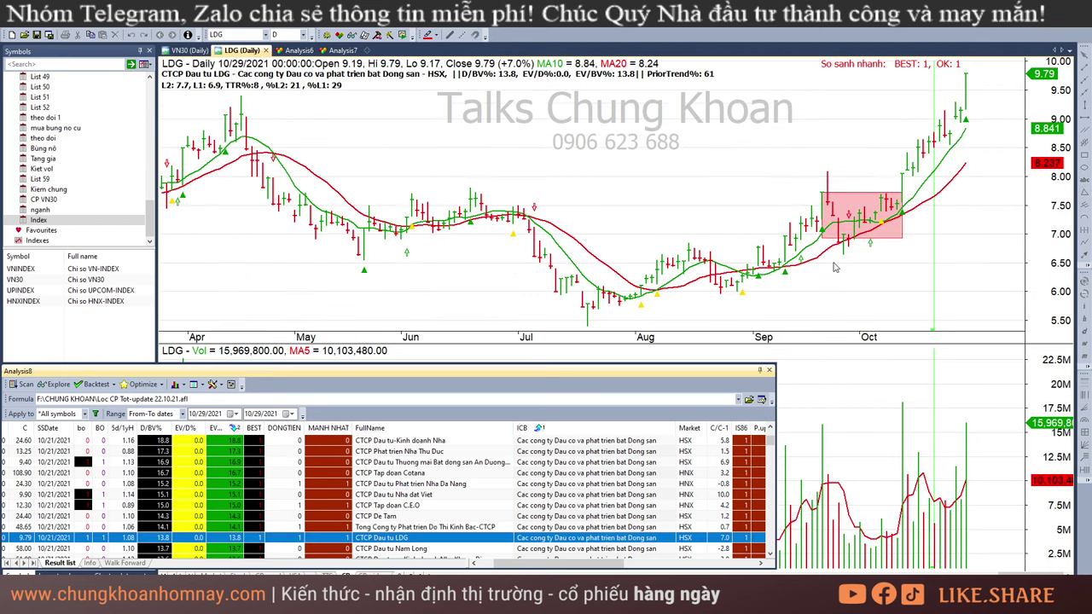
{"action": "left_click", "coordinate": [901, 255]}
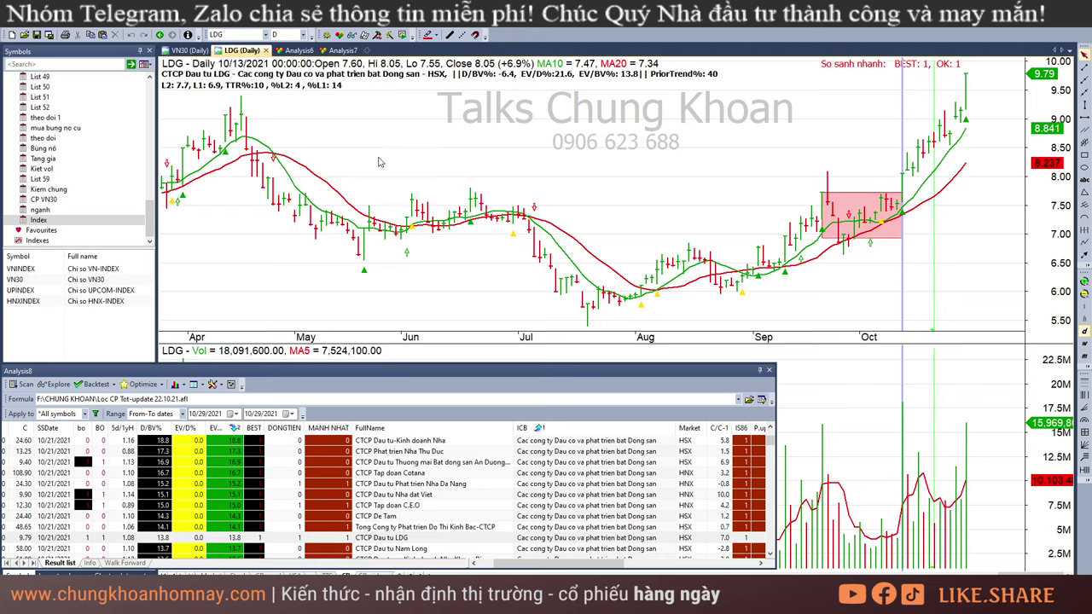
{"action": "left_click", "coordinate": [996, 181]}
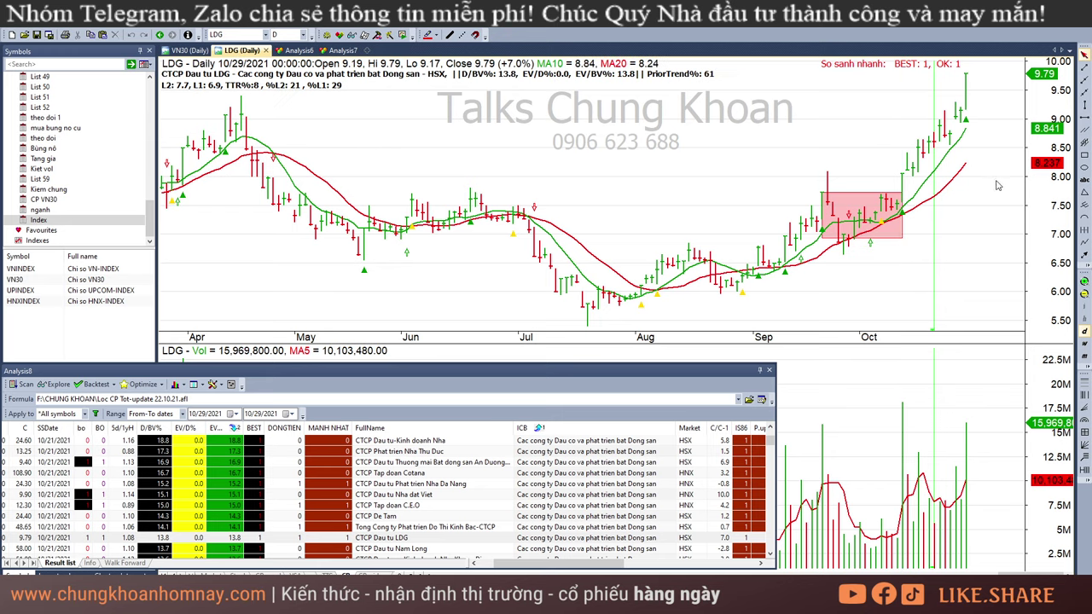
{"action": "left_click", "coordinate": [902, 185]}
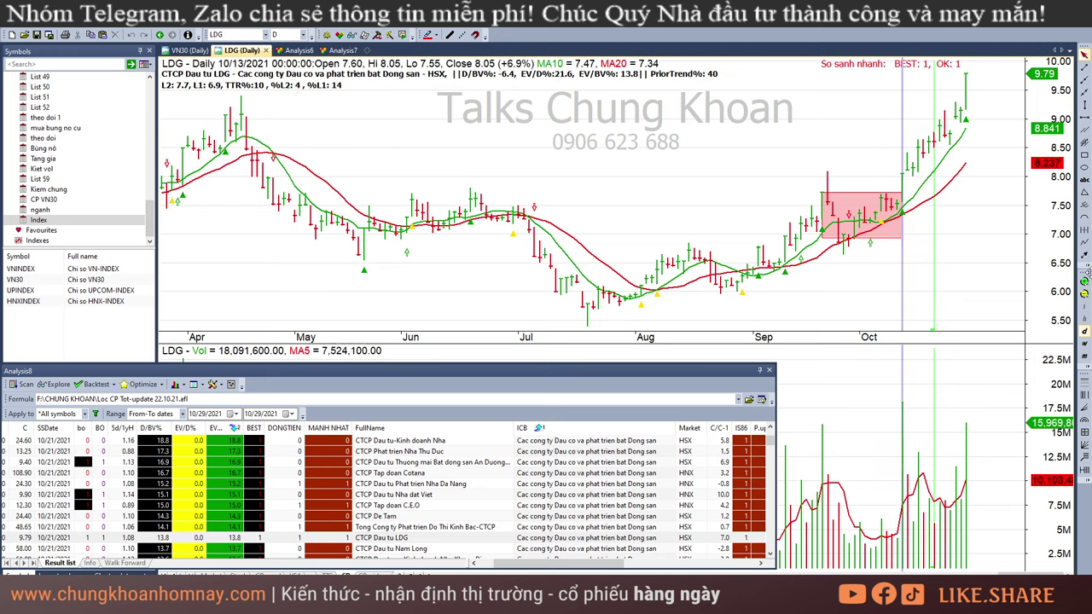
Point an arrow at LDG's 10/13/2021 breakout, delete the arrow and return to the 10/29/2021 bar.
{"action": "left_click", "coordinate": [1084, 258]}
{"action": "left_click_drag", "start_coordinate": [945, 210], "coordinate": [904, 178]}
{"action": "key", "text": "Delete"}
{"action": "left_click", "coordinate": [994, 172]}
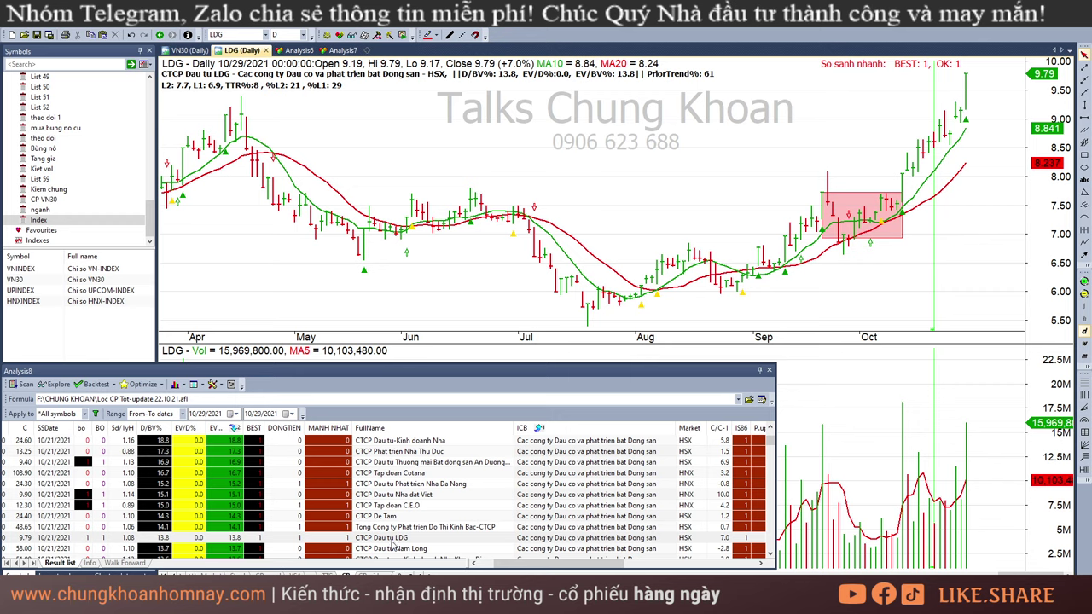
Show the chart of NLG, CTCP Dau tu Nam Long, and inspect its 9/21/2021 and 10/14/2021 bars.
{"action": "scroll", "coordinate": [393, 540], "scroll_direction": "down", "scroll_amount": 1}
{"action": "left_click", "coordinate": [423, 518]}
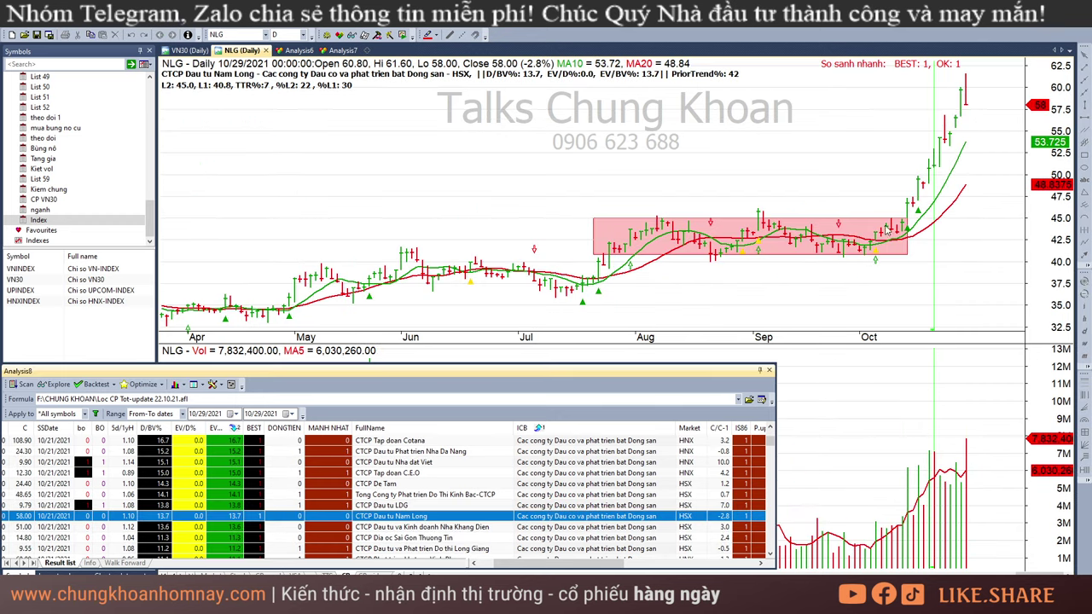
{"action": "left_click", "coordinate": [908, 269]}
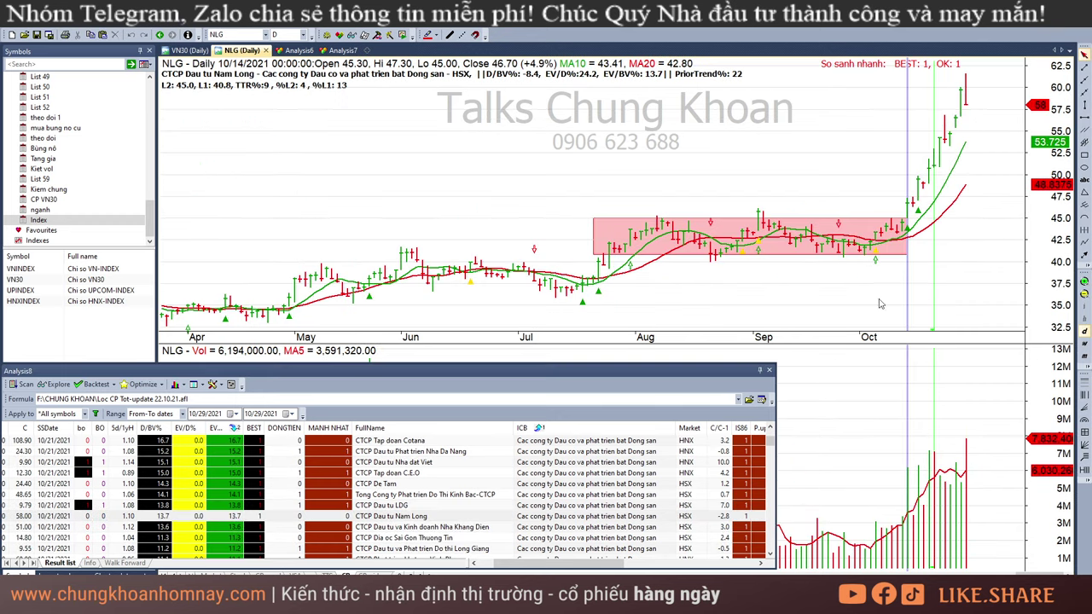
{"action": "left_click", "coordinate": [818, 292]}
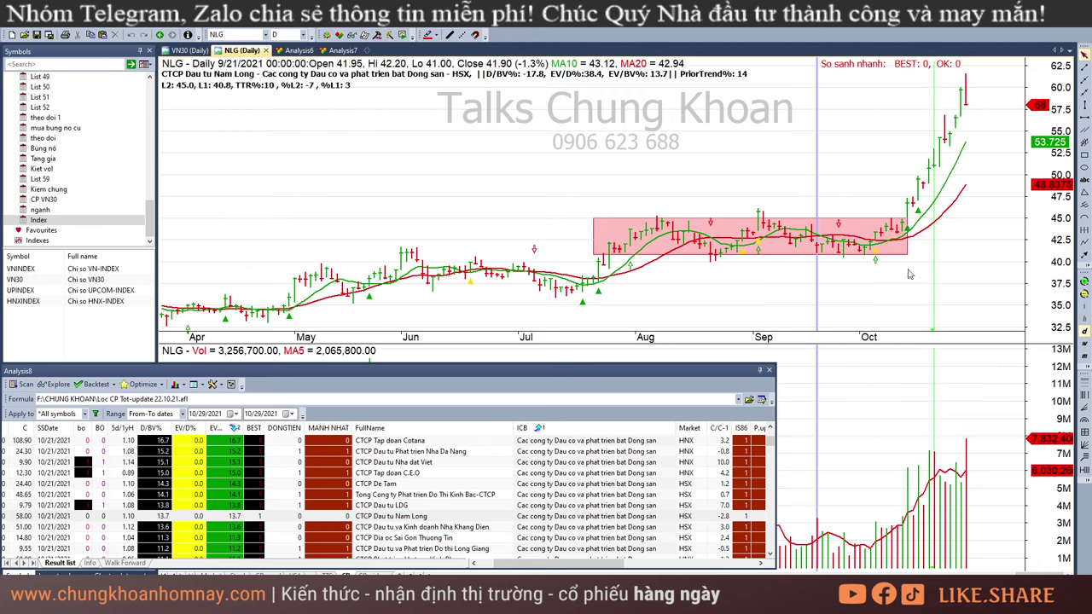
{"action": "left_click", "coordinate": [908, 274]}
Point an arrow at NLG's mid-October breakout, check the neighbouring bars and the 10/29/2021 bar, and delete the arrow.
{"action": "left_click", "coordinate": [1083, 256]}
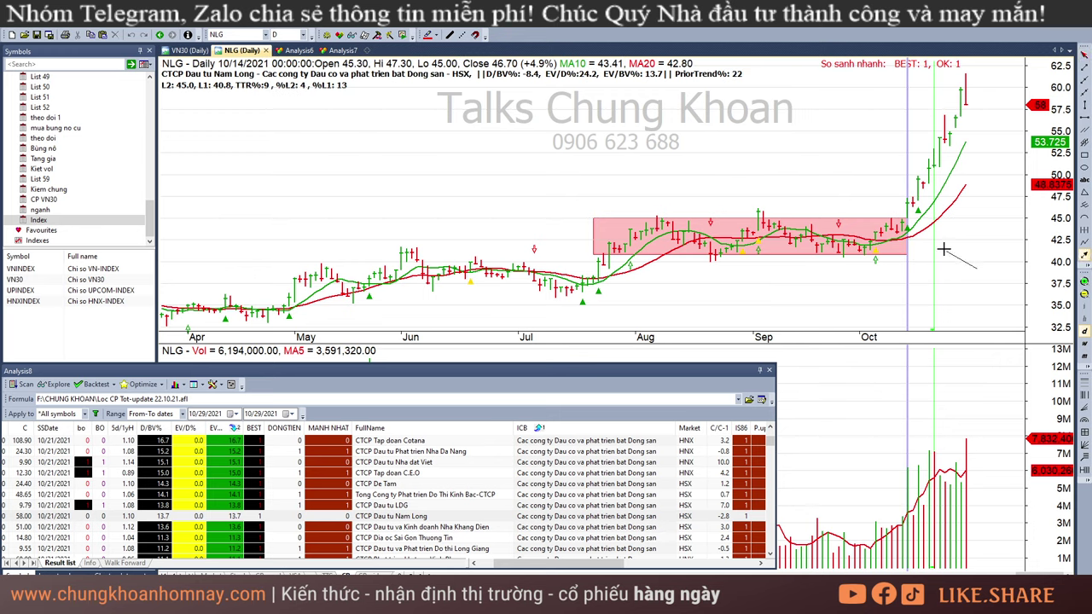
{"action": "left_click_drag", "start_coordinate": [943, 249], "coordinate": [911, 206]}
{"action": "left_click", "coordinate": [919, 300]}
{"action": "key", "text": "Left"}
{"action": "key", "text": "Left"}
{"action": "left_click", "coordinate": [1000, 208]}
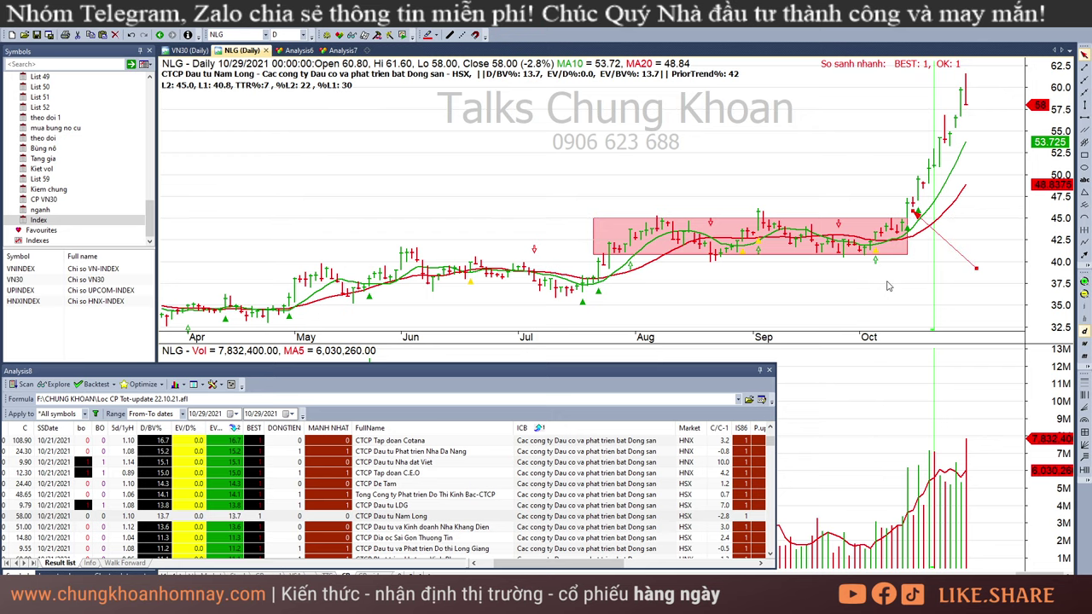
{"action": "key", "text": "Delete"}
Show KDH's chart and inspect its consolidation from 9/16/2021 through 10/4/2021 and the 10/8/2021 breakout bar.
{"action": "left_click", "coordinate": [424, 529]}
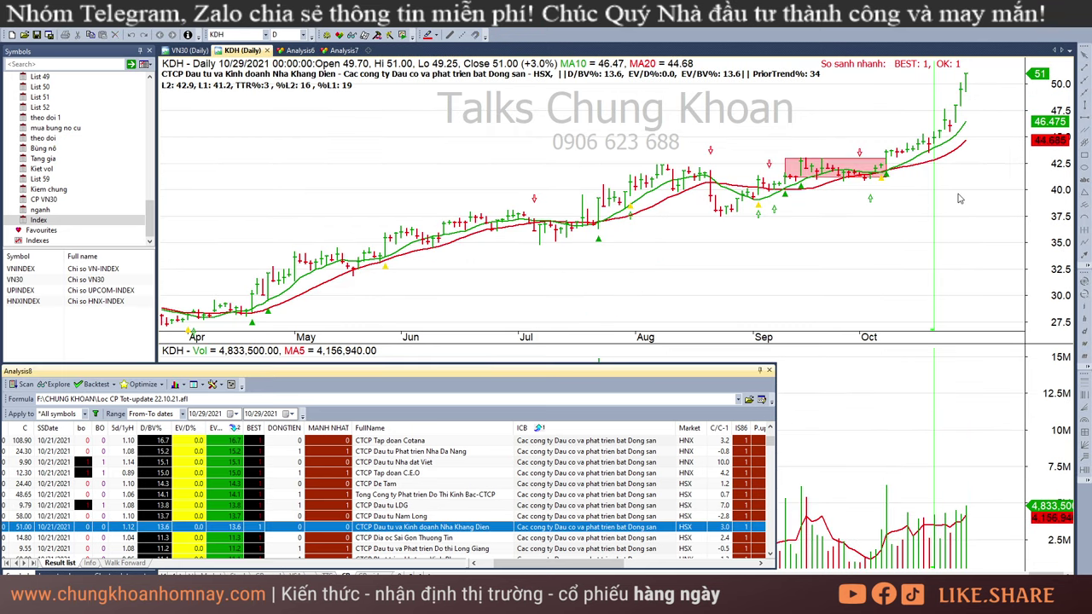
{"action": "left_click_drag", "start_coordinate": [887, 240], "coordinate": [837, 553]}
{"action": "left_click_drag", "start_coordinate": [1047, 573], "coordinate": [1042, 574]}
{"action": "left_click", "coordinate": [871, 246]}
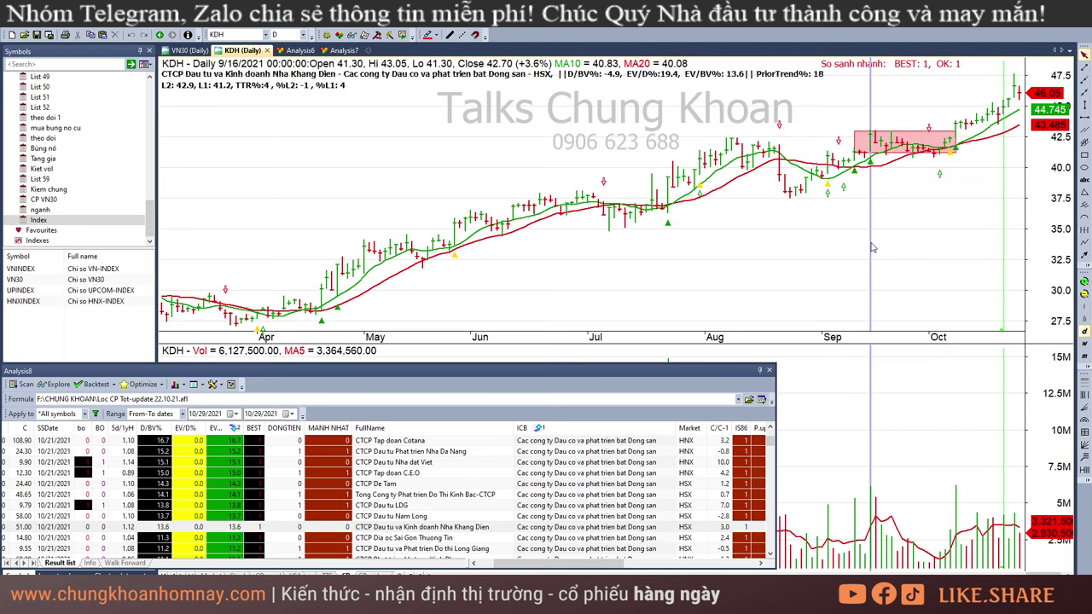
{"action": "left_click", "coordinate": [935, 196]}
{"action": "left_click", "coordinate": [933, 215]}
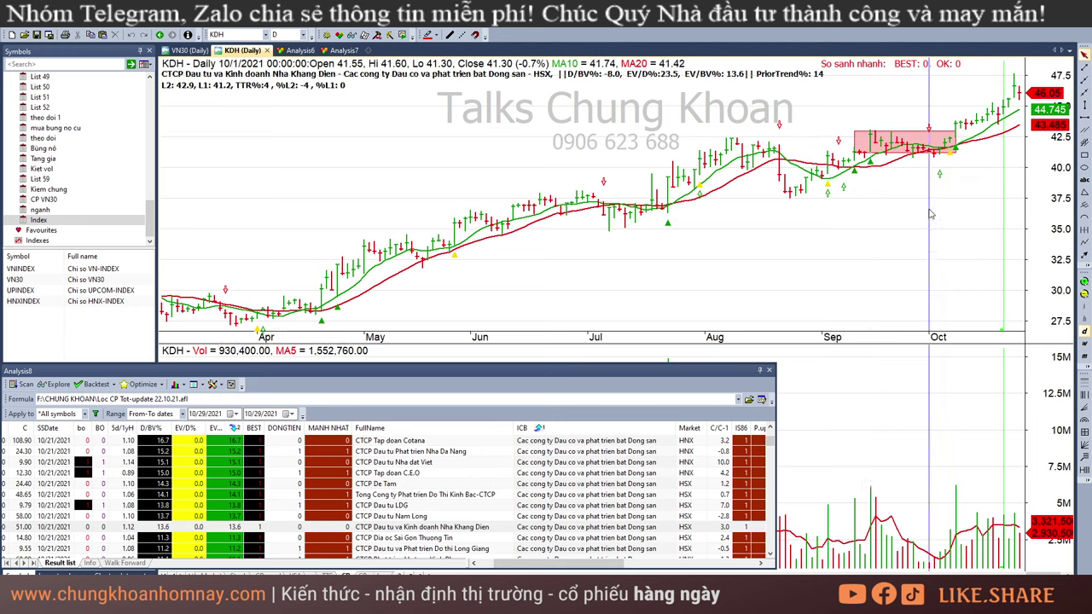
{"action": "left_click", "coordinate": [935, 182]}
{"action": "left_click", "coordinate": [939, 179]}
{"action": "left_click", "coordinate": [936, 173]}
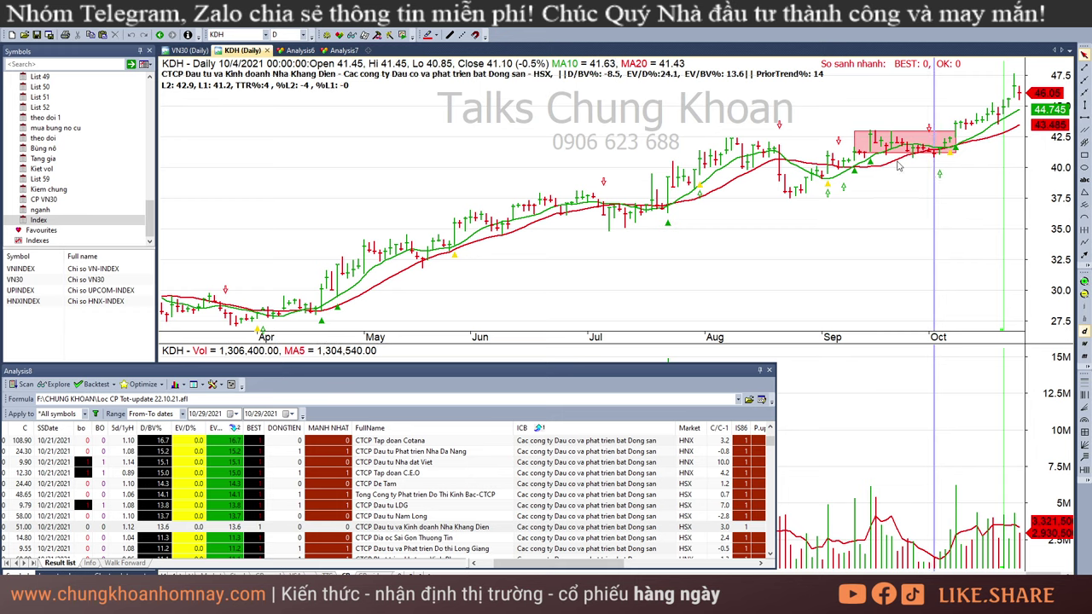
{"action": "left_click", "coordinate": [958, 173]}
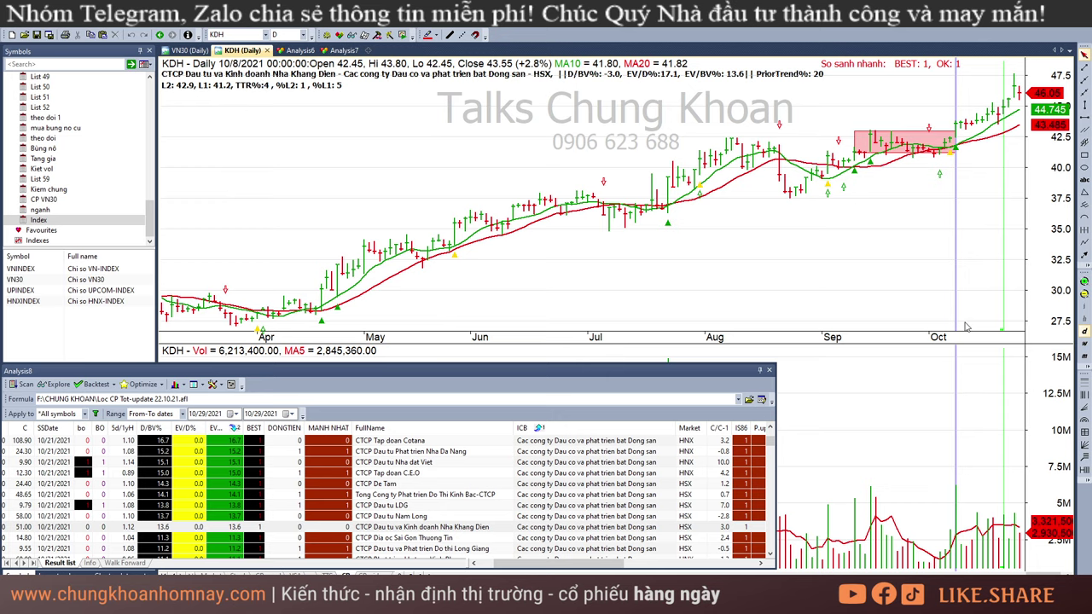
Compare KDH's bars around its early-October breakout with the latest bar, 10/29/2021.
{"action": "left_click_drag", "start_coordinate": [1043, 573], "coordinate": [1054, 573]}
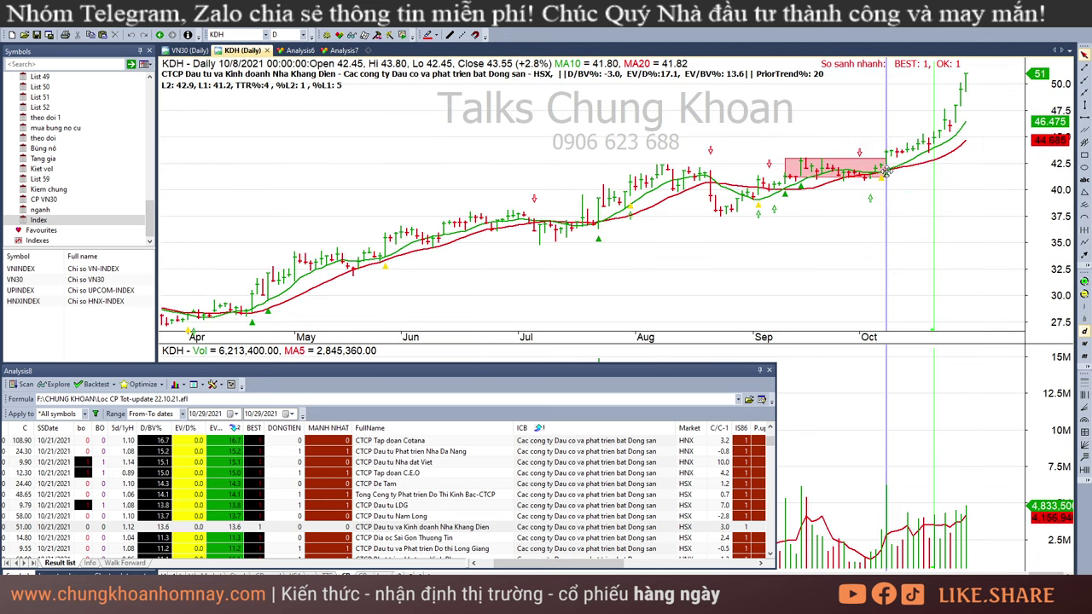
{"action": "left_click", "coordinate": [871, 184]}
{"action": "left_click", "coordinate": [890, 188]}
{"action": "left_click", "coordinate": [887, 188]}
{"action": "left_click", "coordinate": [968, 88]}
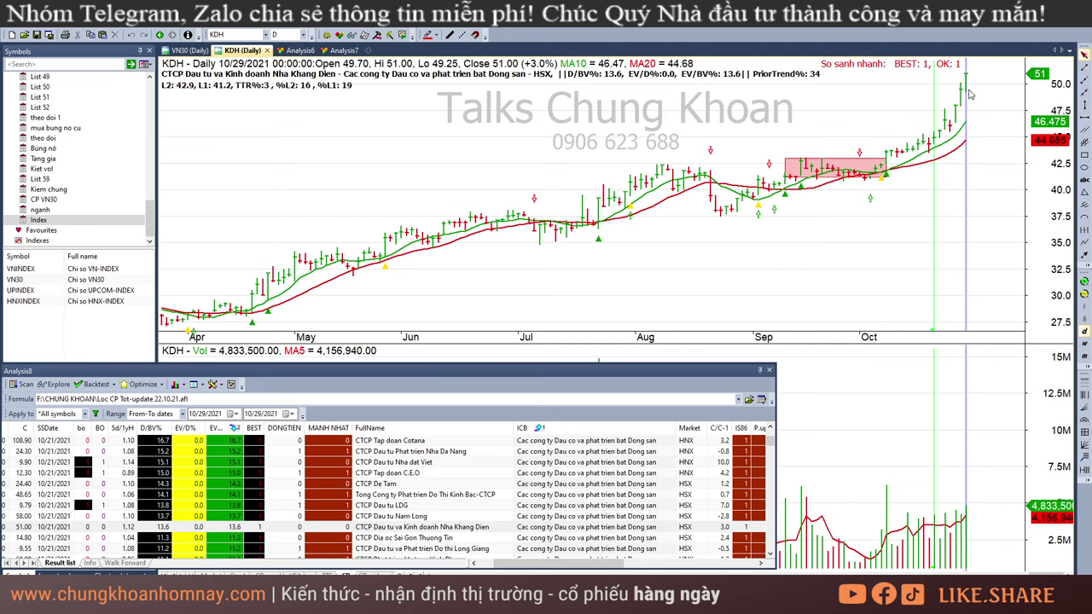
{"action": "left_click", "coordinate": [894, 206]}
{"action": "left_click", "coordinate": [902, 203]}
{"action": "left_click", "coordinate": [982, 134]}
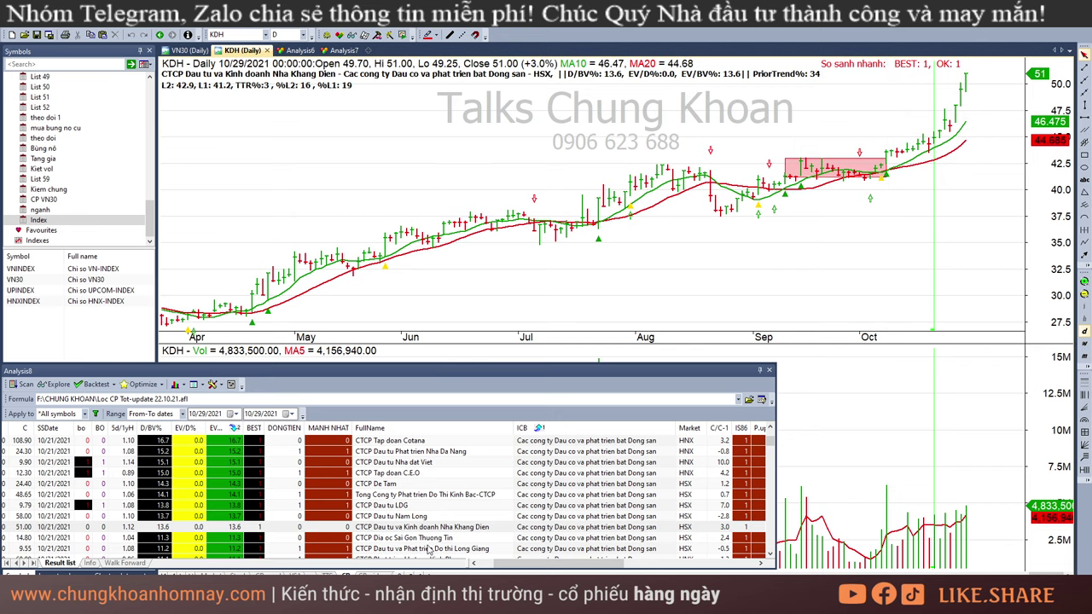
Review the charts of SCR and LGL and continue down the results to DXG, CTCP Tap doan Dat Xanh.
{"action": "left_click", "coordinate": [437, 539]}
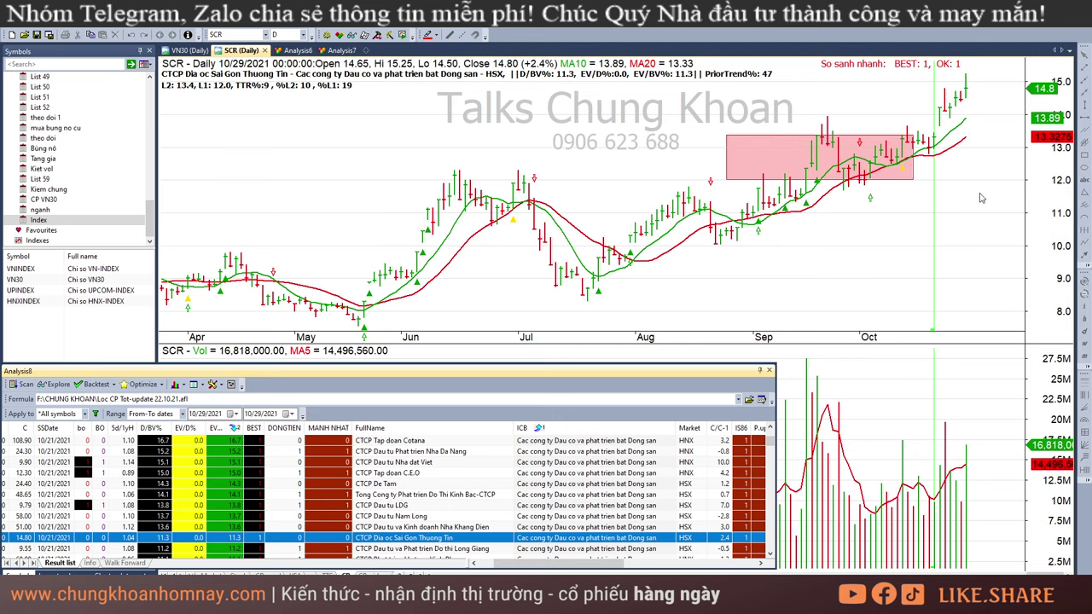
{"action": "key", "text": "Down"}
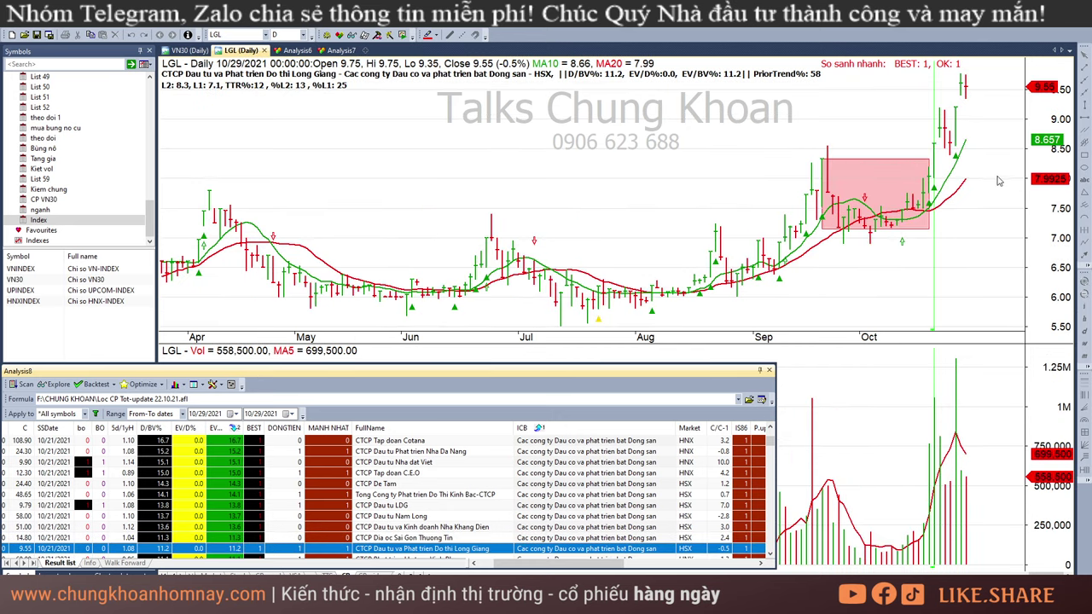
{"action": "key", "text": "Down"}
{"action": "key", "text": "Down"}
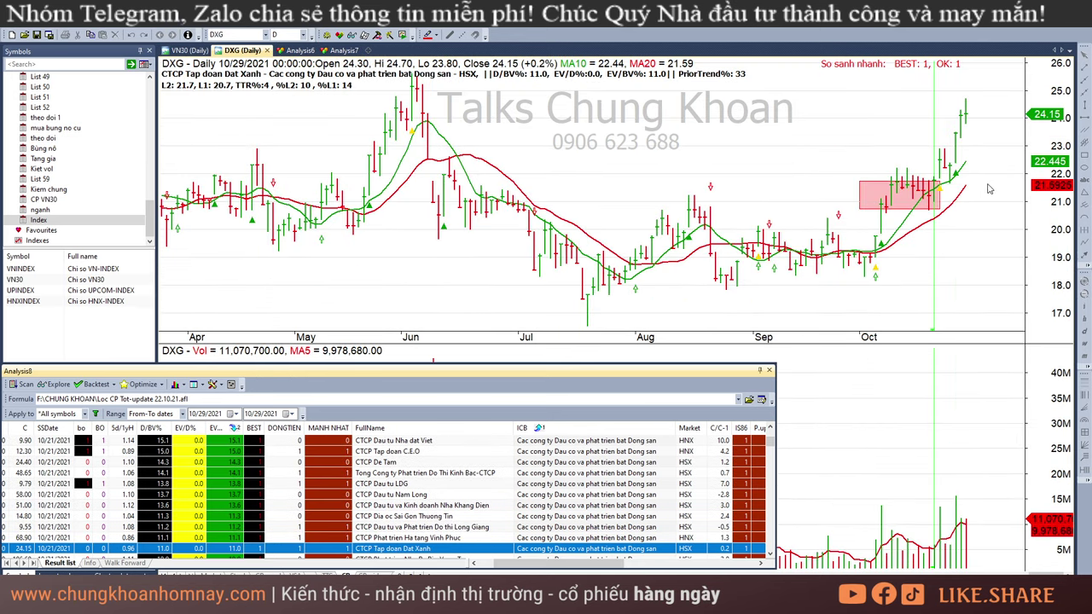
Inspect DXG's bars after its October consolidation, including 10/28/2021 and 10/29/2021.
{"action": "left_click", "coordinate": [951, 232]}
{"action": "left_click", "coordinate": [961, 233]}
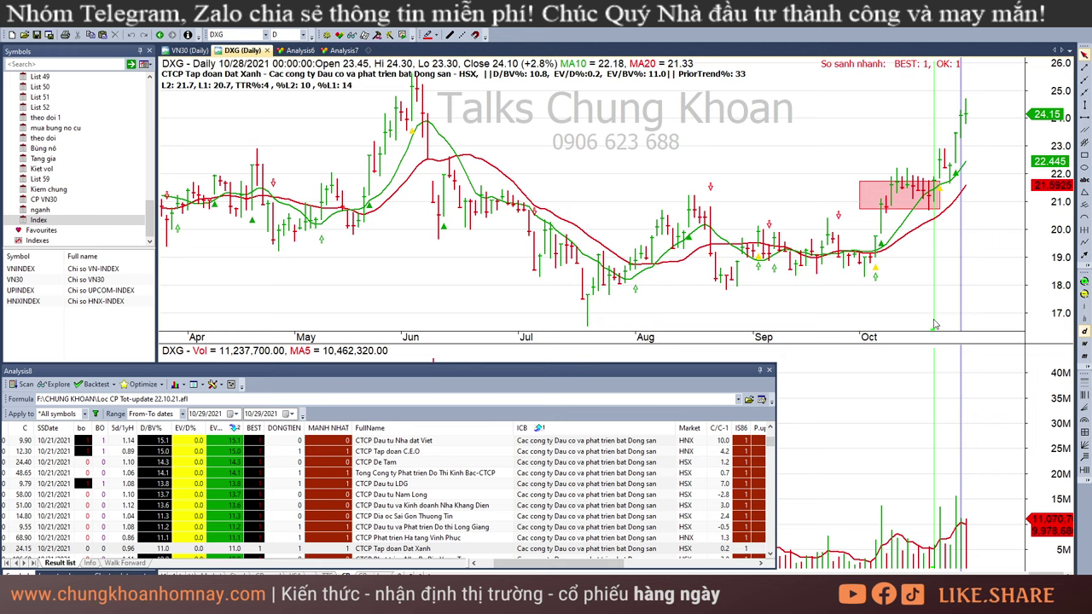
{"action": "mouse_move", "coordinate": [931, 236]}
{"action": "left_mouse_down"}
{"action": "mouse_move", "coordinate": [972, 224]}
{"action": "mouse_move", "coordinate": [936, 241]}
{"action": "left_mouse_up"}
{"action": "left_click", "coordinate": [940, 237]}
{"action": "left_click", "coordinate": [992, 210]}
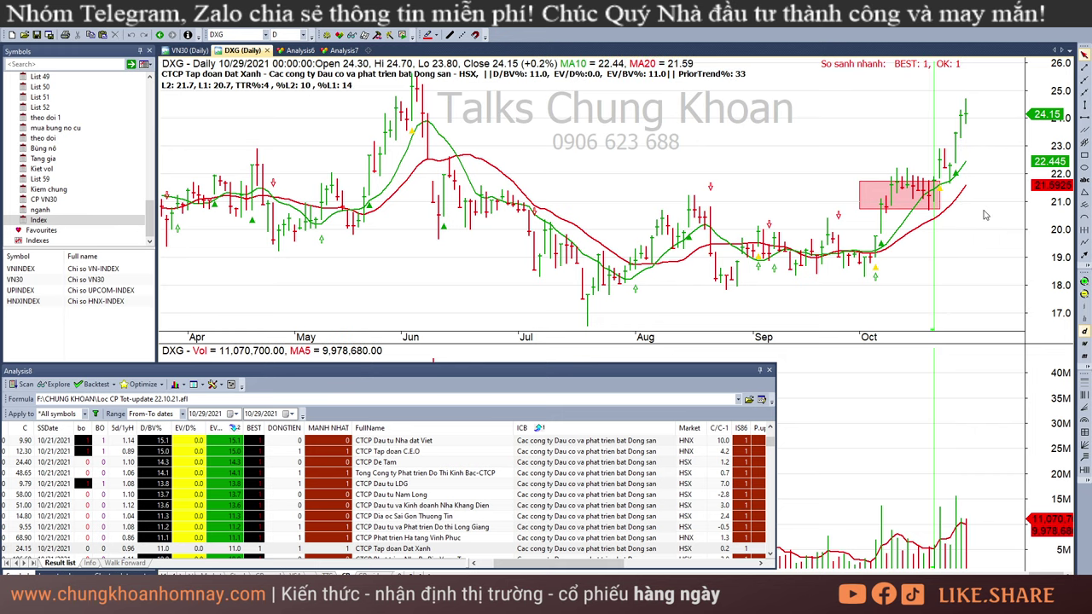
Show the chart of HDC, CTCP Phat trien Nha Ba Ria-Vung Tau, and inspect its 9/21/2021 and 9/22/2021 bars.
{"action": "scroll", "coordinate": [571, 467], "scroll_direction": "down", "scroll_amount": 1}
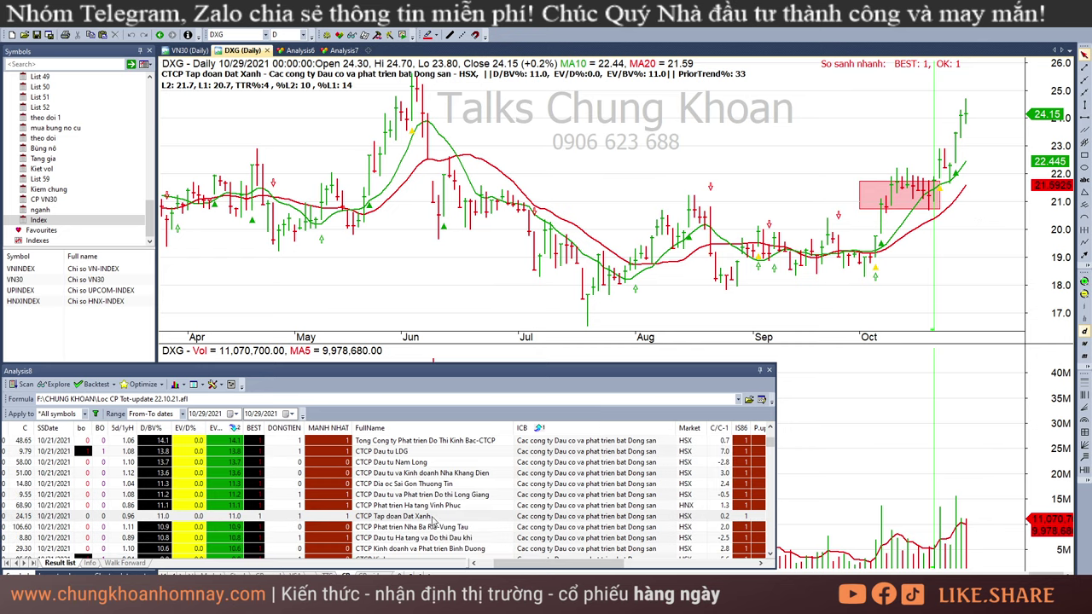
{"action": "left_click", "coordinate": [435, 527]}
{"action": "left_click", "coordinate": [1001, 160]}
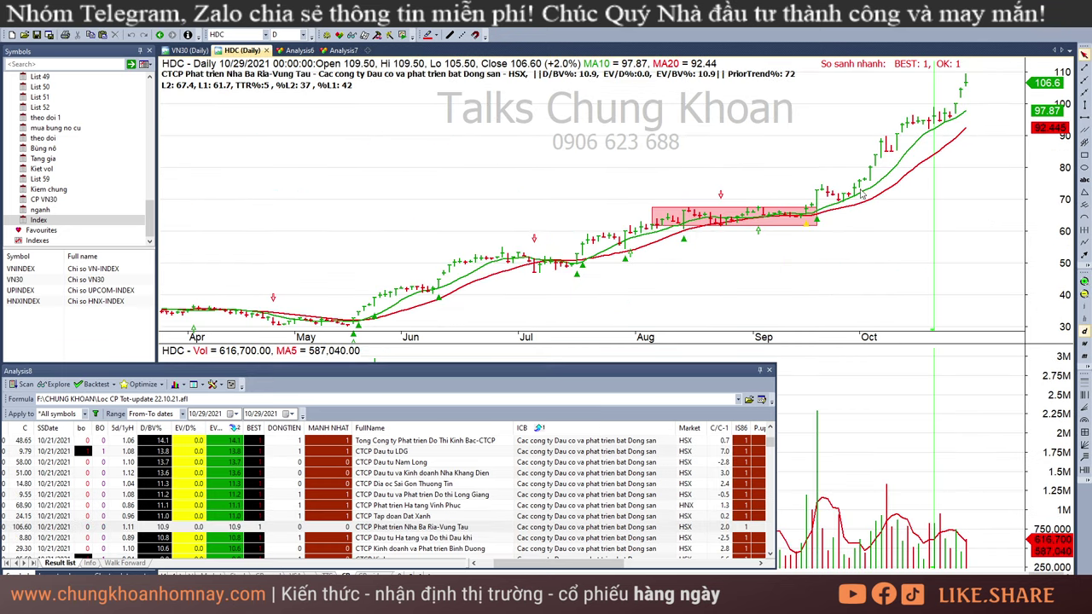
{"action": "left_click", "coordinate": [785, 247]}
{"action": "left_click", "coordinate": [824, 252]}
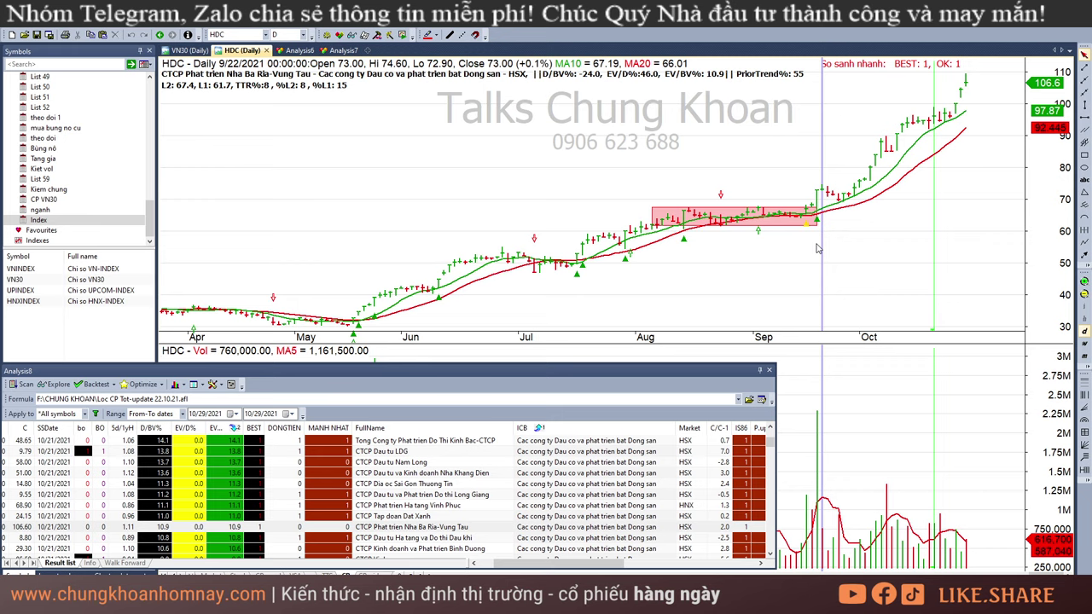
{"action": "left_click", "coordinate": [817, 253]}
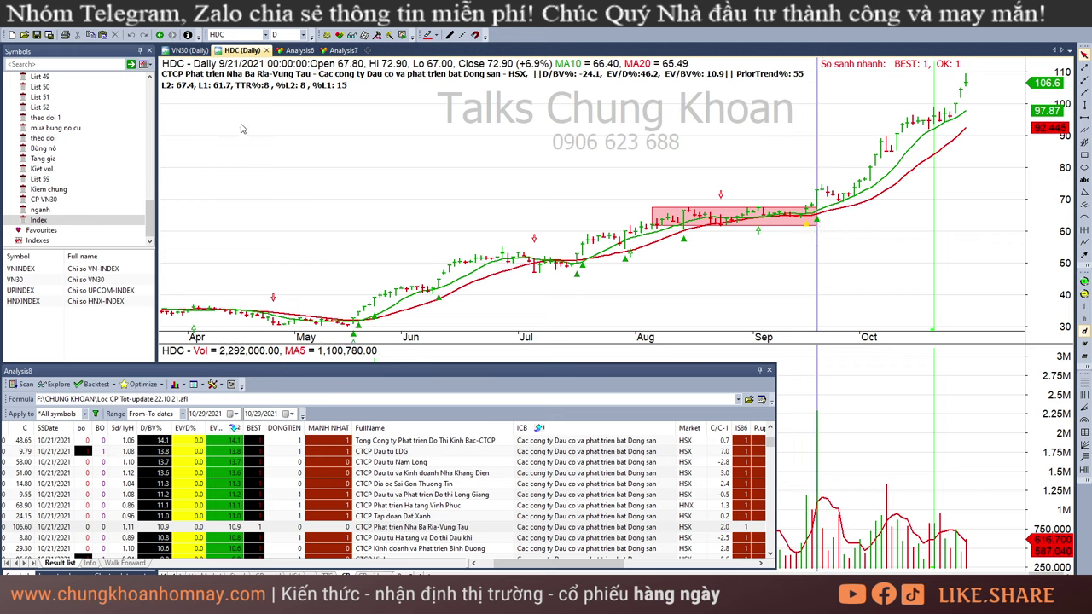
Return to HDC's 10/29/2021 bar and draw a rectangle over its mid-to-late October consolidation.
{"action": "left_click_drag", "start_coordinate": [843, 254], "coordinate": [1007, 189]}
{"action": "left_click", "coordinate": [1086, 155]}
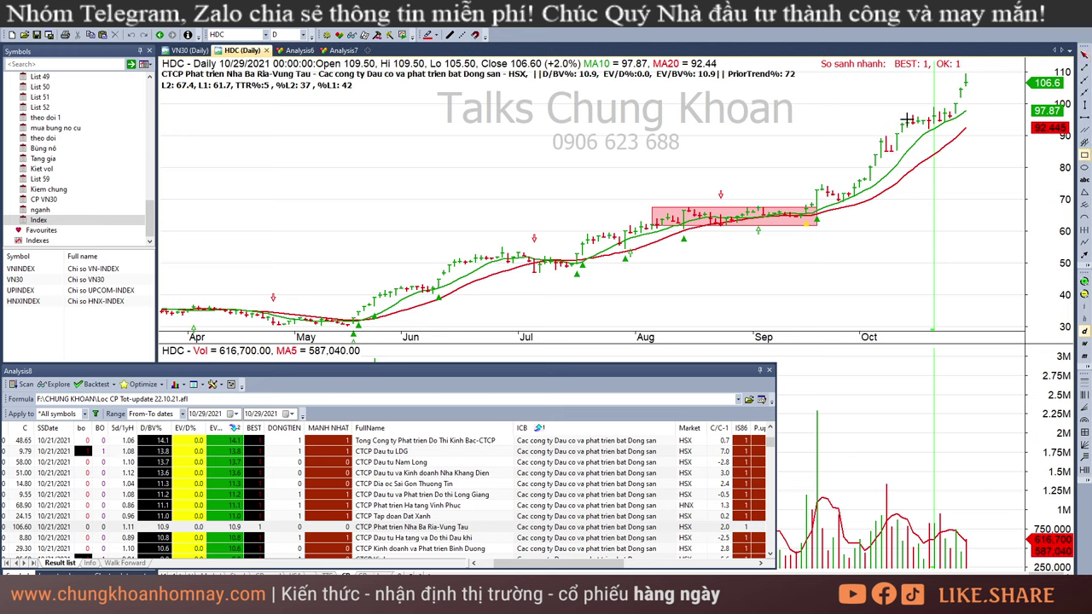
{"action": "left_click_drag", "start_coordinate": [885, 116], "coordinate": [956, 148]}
Go past PTL to TDC's chart and inspect its 10/19/2021 and 10/29/2021 bars.
{"action": "scroll", "coordinate": [414, 495], "scroll_direction": "down", "scroll_amount": 1}
{"action": "left_click", "coordinate": [394, 503]}
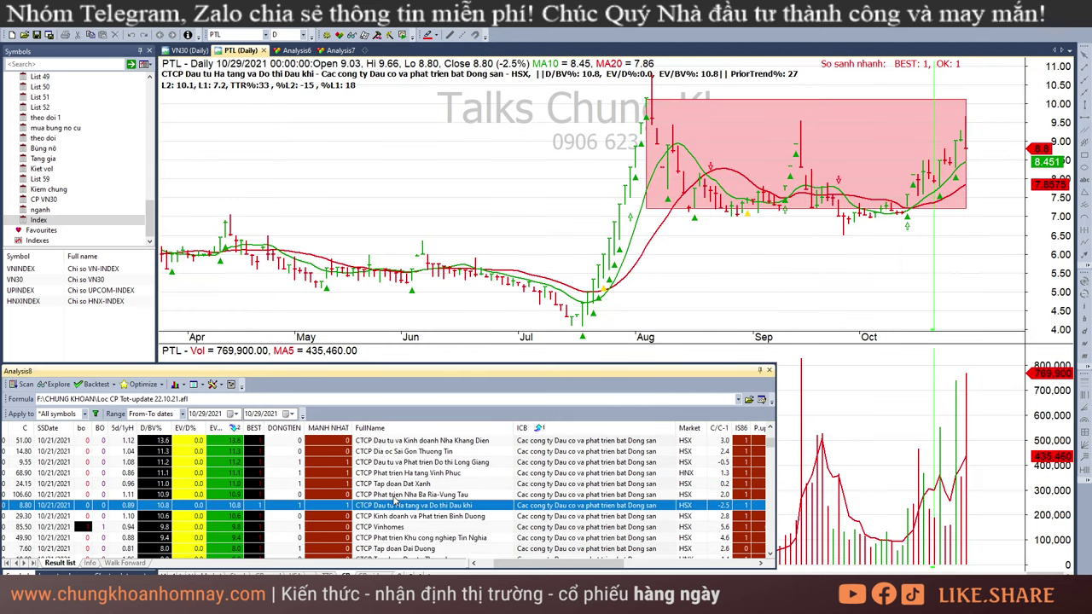
{"action": "key", "text": "Down"}
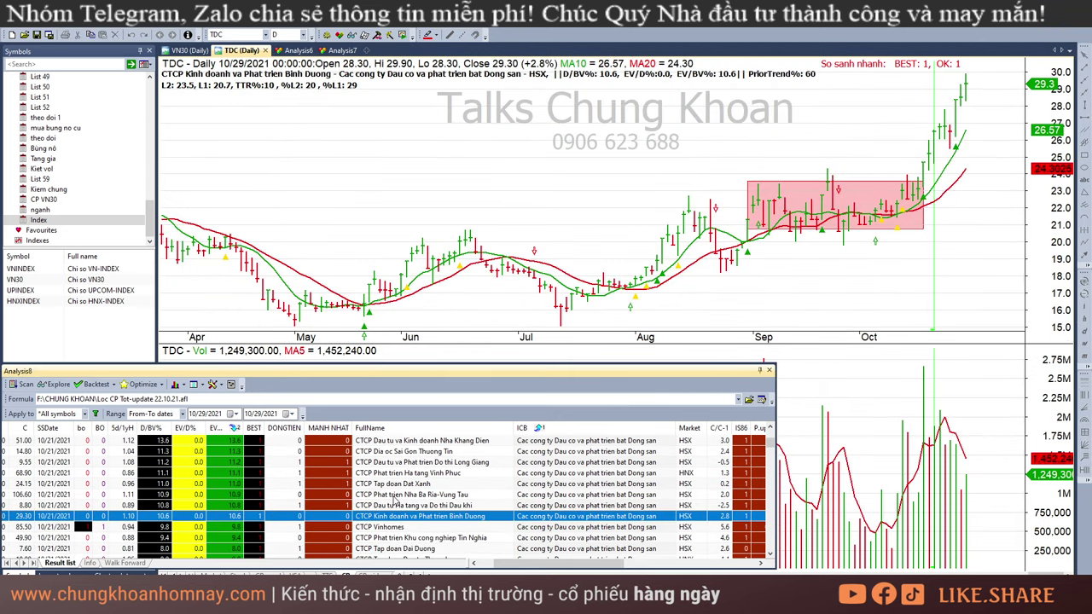
{"action": "left_click", "coordinate": [926, 240]}
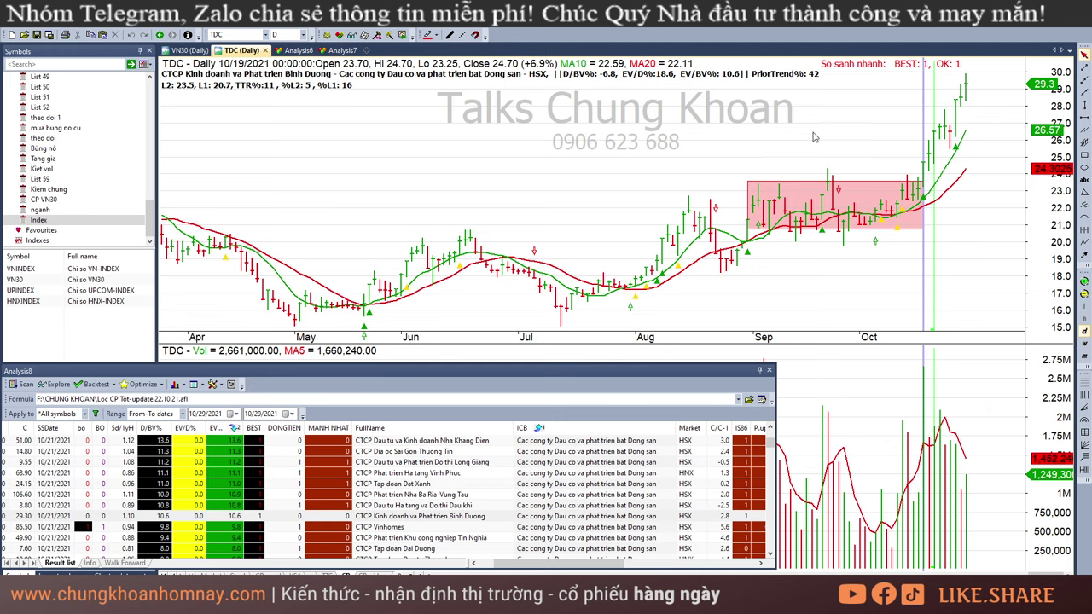
{"action": "left_click", "coordinate": [478, 517]}
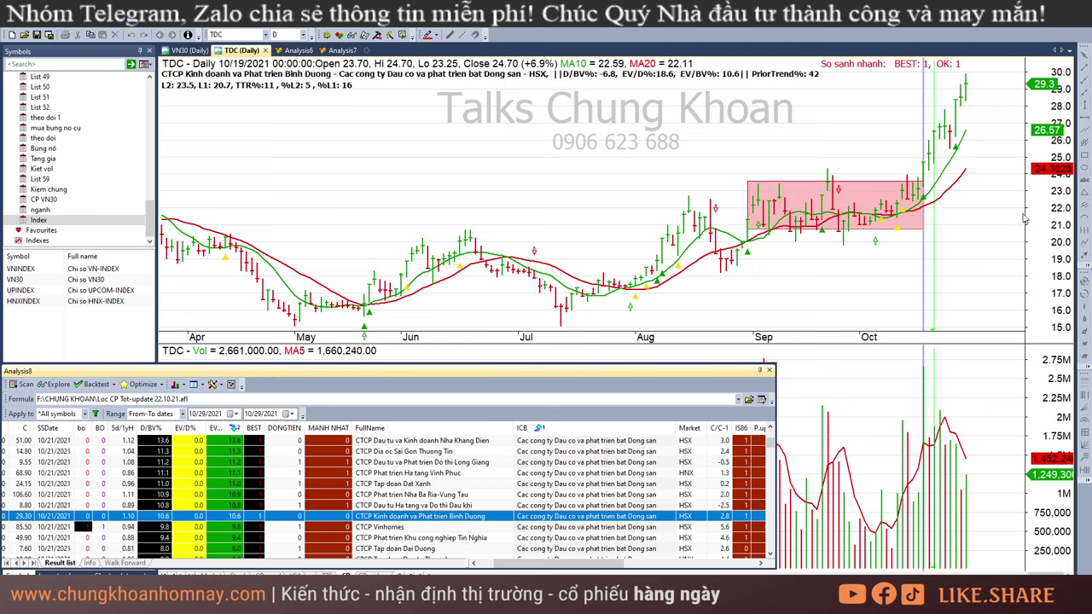
{"action": "left_click", "coordinate": [1010, 182]}
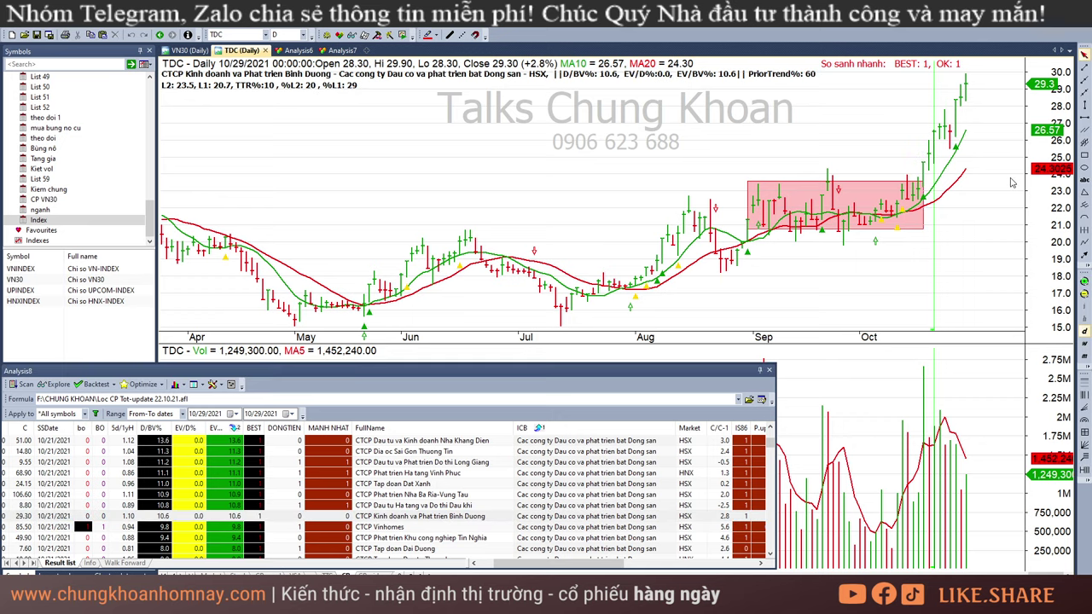
Show the chart of VHM, CTCP Vinhomes, and inspect its 10/29/2021 bar.
{"action": "left_click", "coordinate": [431, 527]}
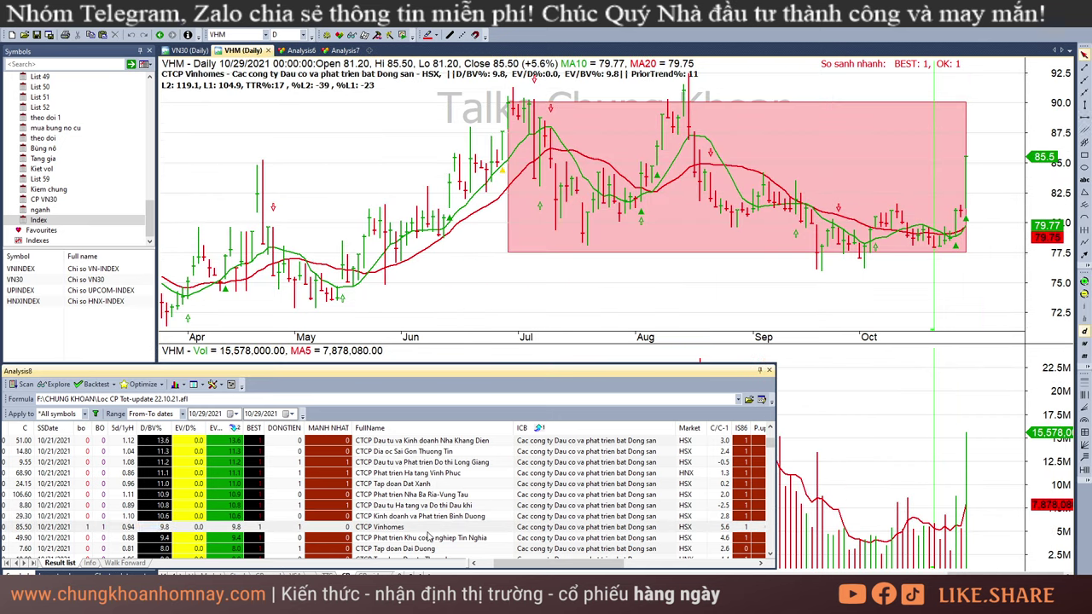
{"action": "left_click", "coordinate": [969, 261]}
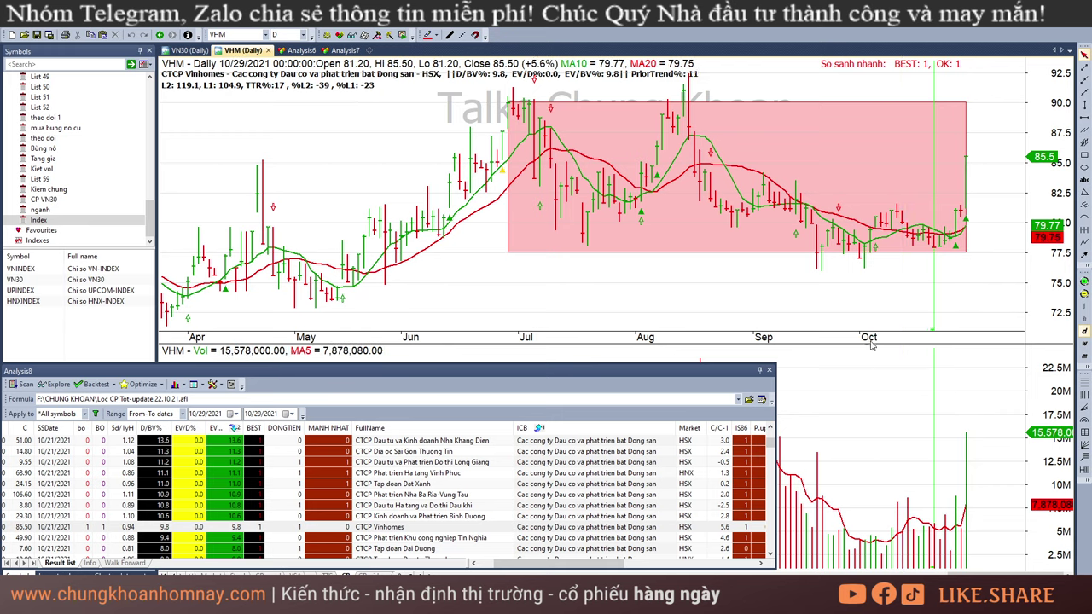
Review the charts of the real estate stocks from TIP through OGC and TIG to ITA.
{"action": "scroll", "coordinate": [475, 546], "scroll_direction": "down", "scroll_amount": 1}
{"action": "scroll", "coordinate": [475, 546], "scroll_direction": "down", "scroll_amount": 1}
{"action": "left_click", "coordinate": [433, 475]}
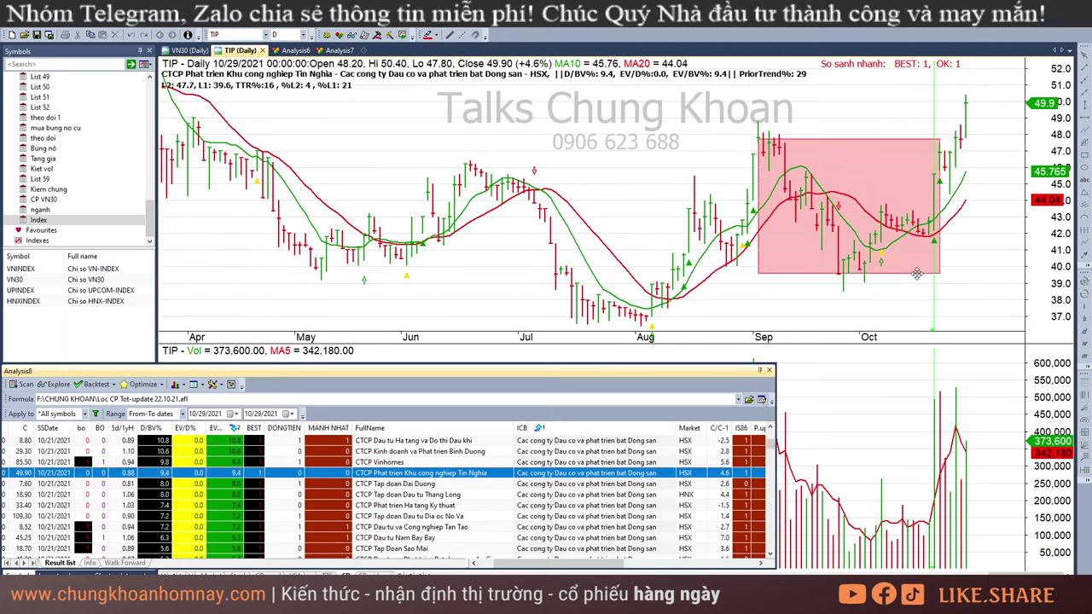
{"action": "key", "text": "Down"}
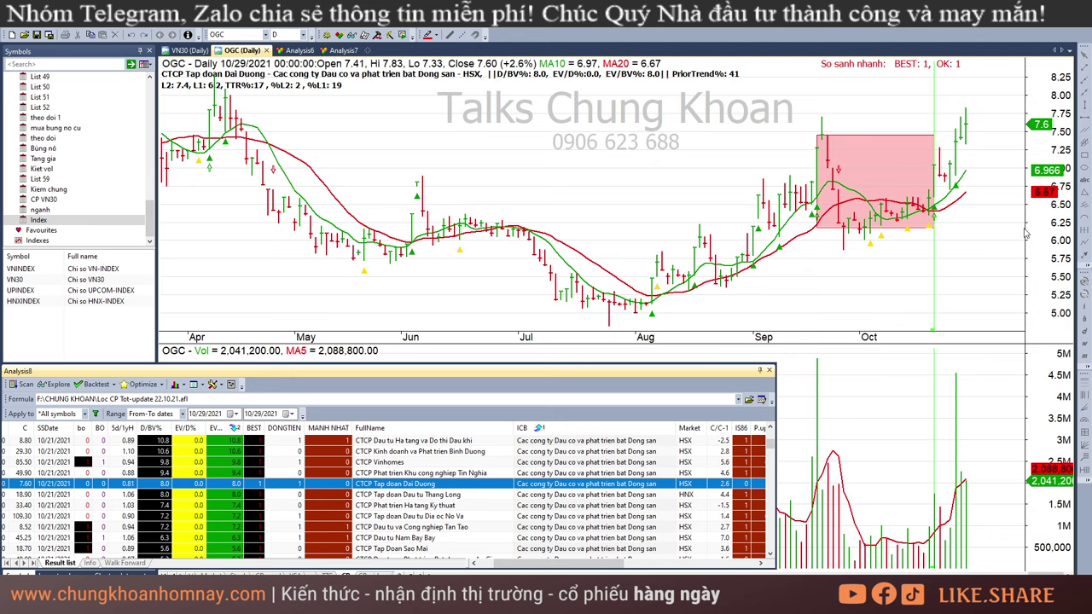
{"action": "key", "text": "Down"}
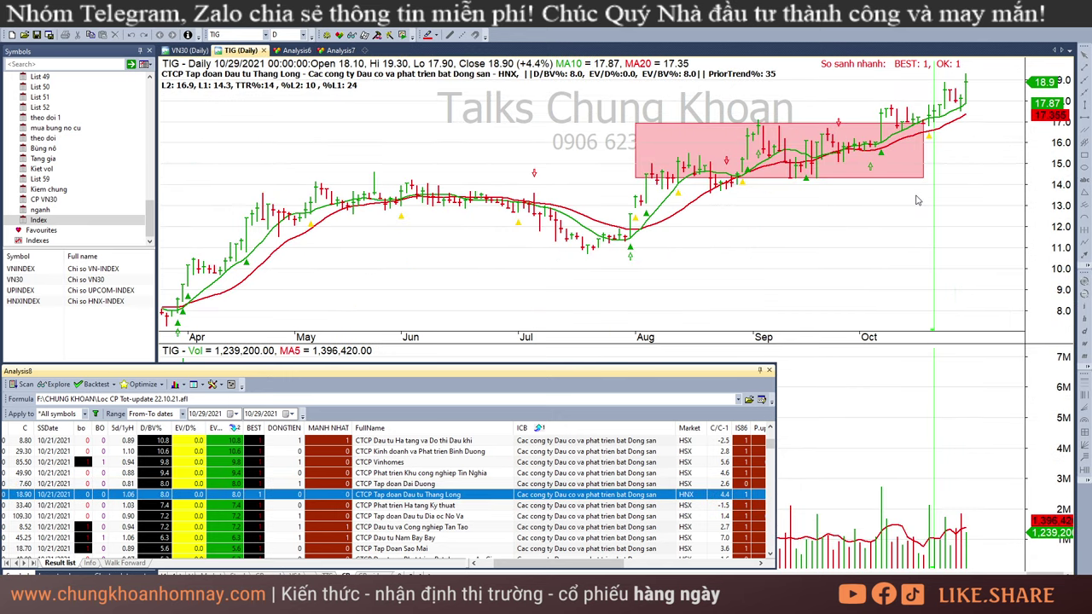
{"action": "key", "text": "Down"}
{"action": "key", "text": "Down"}
{"action": "key", "text": "Down"}
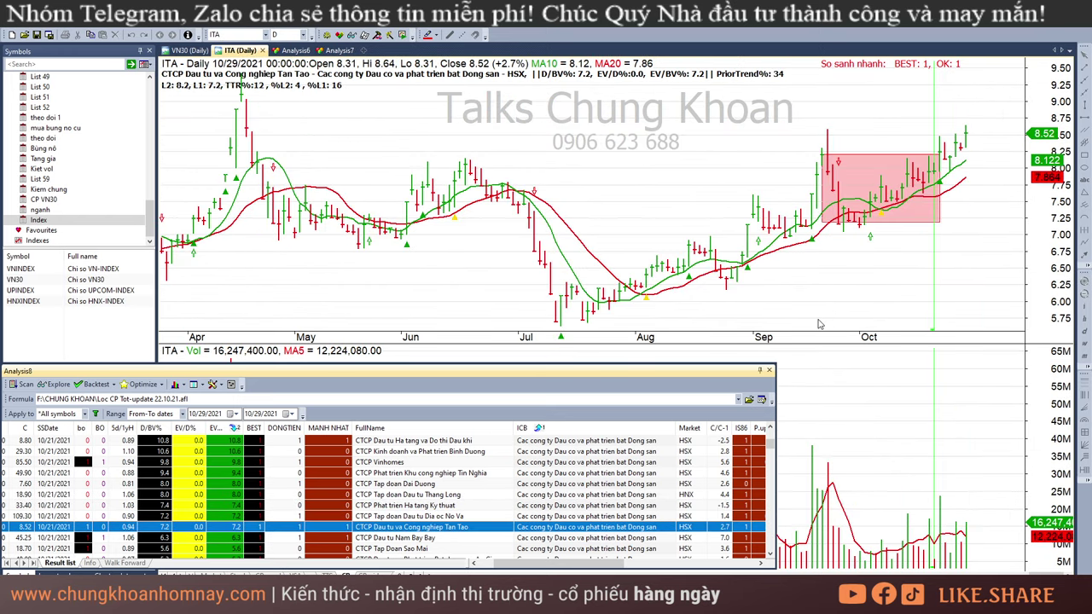
Continue through the real estate stocks past ASM, CTCP Tap Doan Sao Mai, to the chart of VIC, Tap doan Vingroup.
{"action": "key", "text": "Down"}
{"action": "key", "text": "Down"}
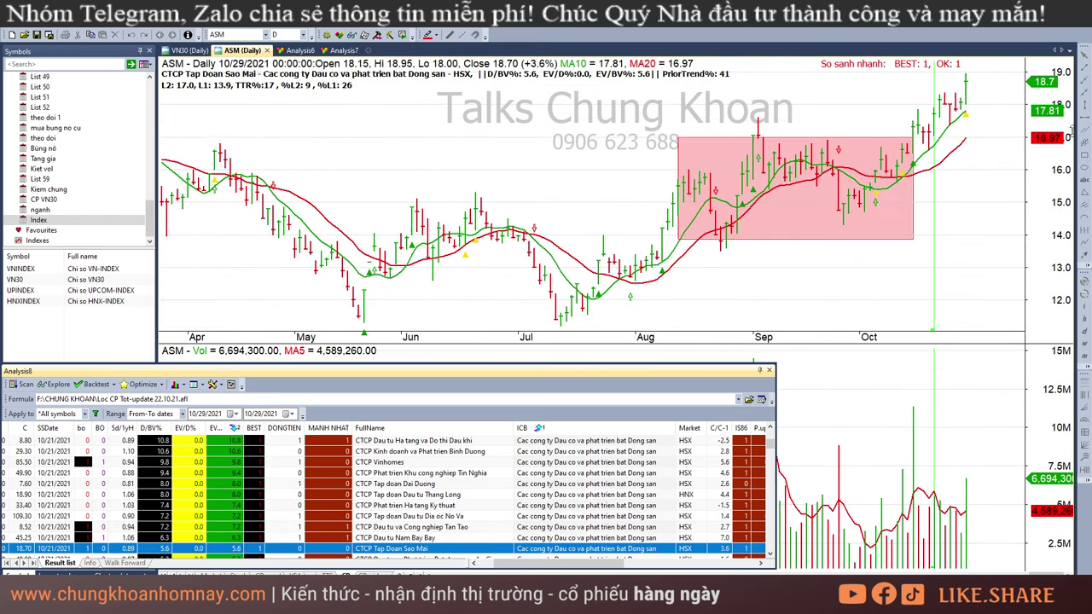
{"action": "key", "text": "Down"}
{"action": "key", "text": "Down"}
{"action": "key", "text": "Down"}
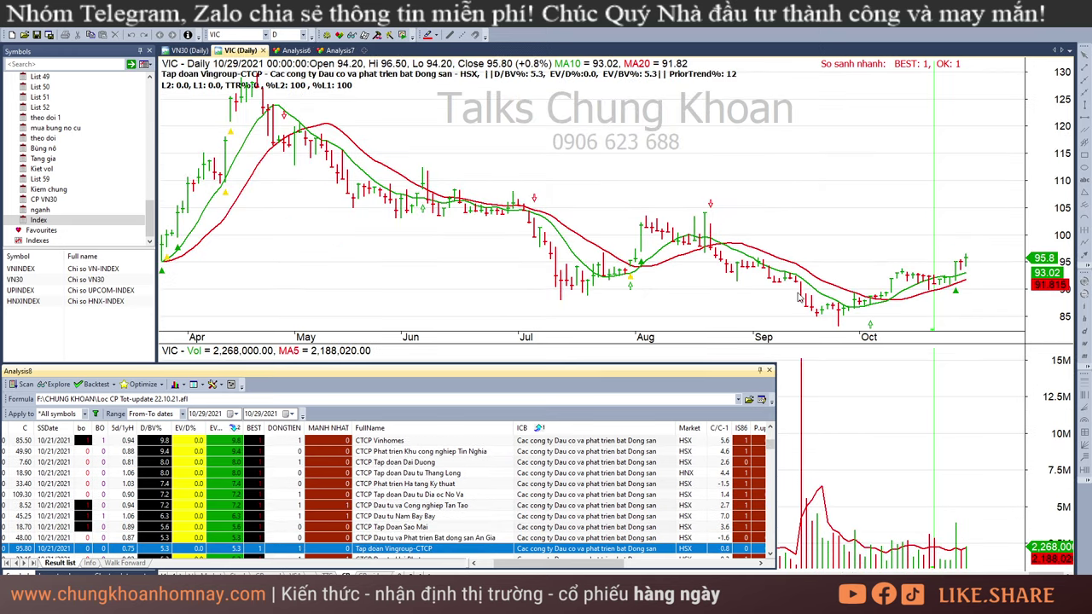
{"action": "key", "text": "Up"}
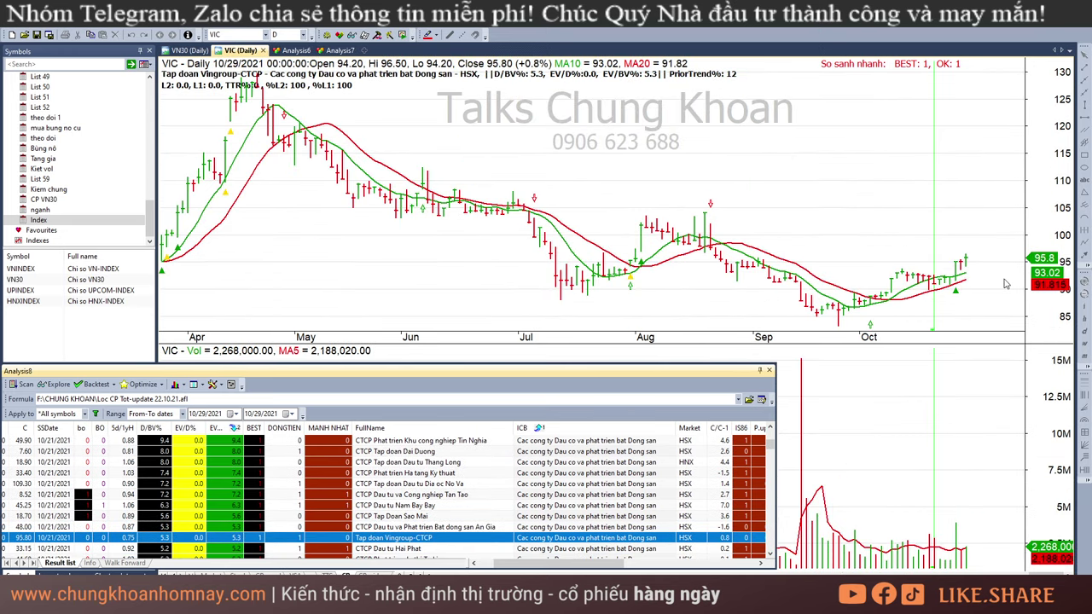
{"action": "left_click_drag", "start_coordinate": [931, 546], "coordinate": [969, 534]}
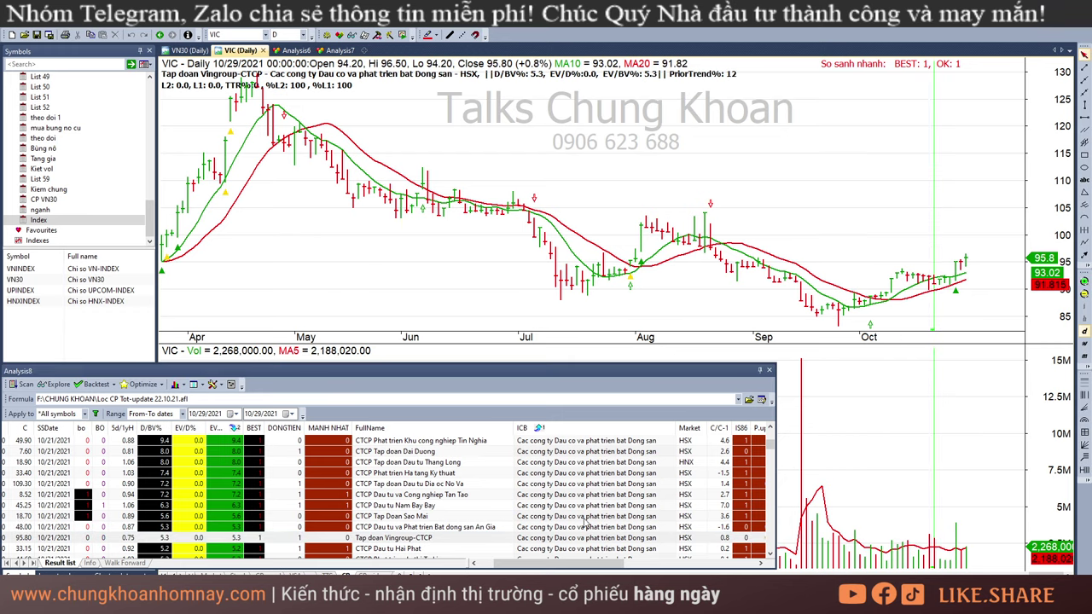
Review the charts of HPX, NTL, CCL and D2D, and inspect D2D's 10/20/2021 and 10/26/2021 bars.
{"action": "scroll", "coordinate": [585, 524], "scroll_direction": "down", "scroll_amount": 2}
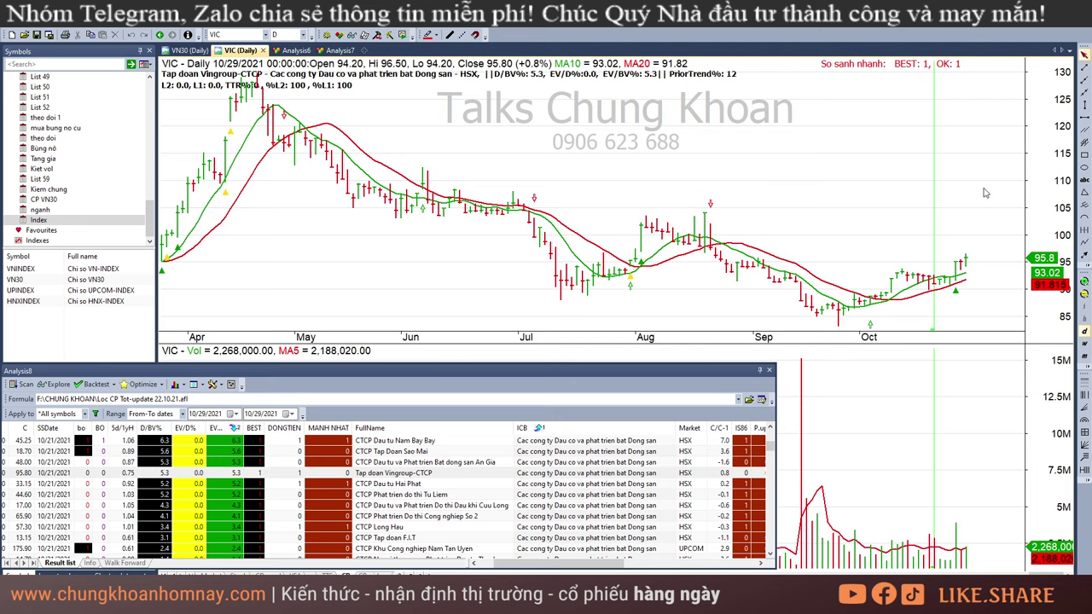
{"action": "left_click", "coordinate": [411, 484]}
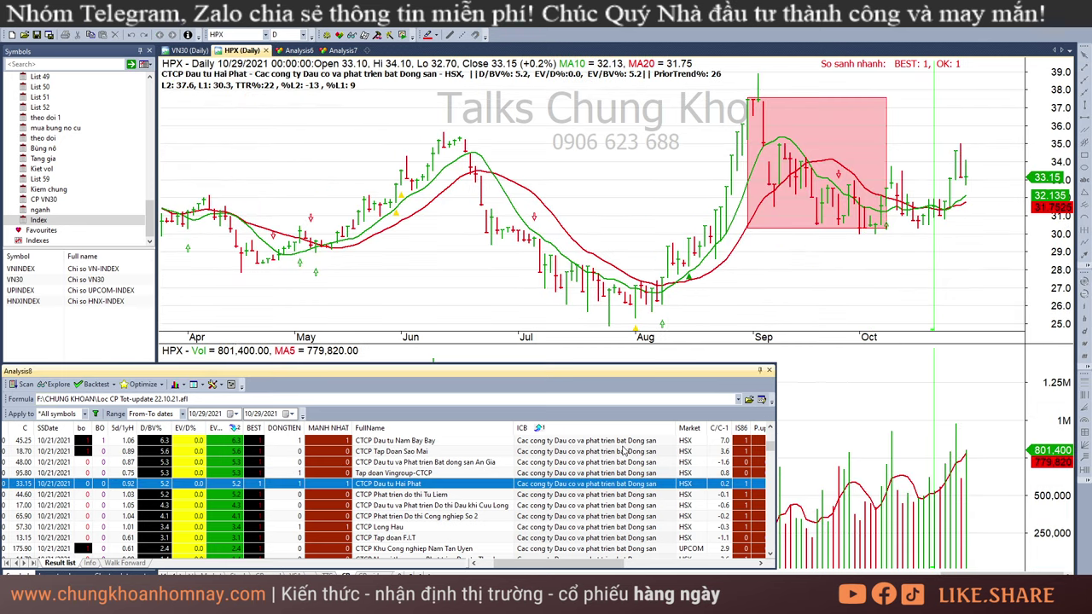
{"action": "key", "text": "Down"}
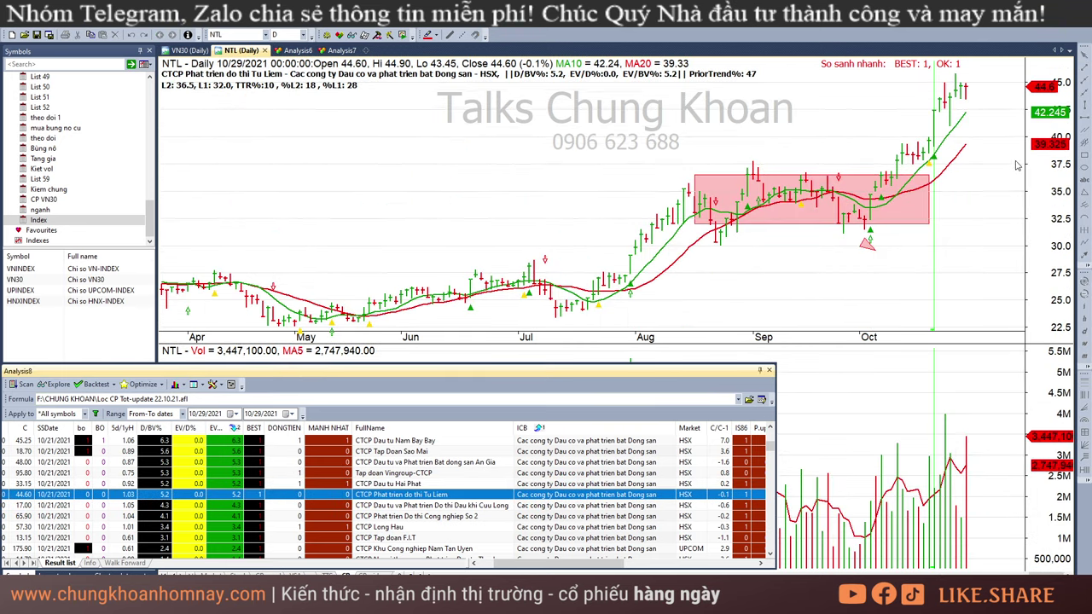
{"action": "left_click", "coordinate": [482, 505]}
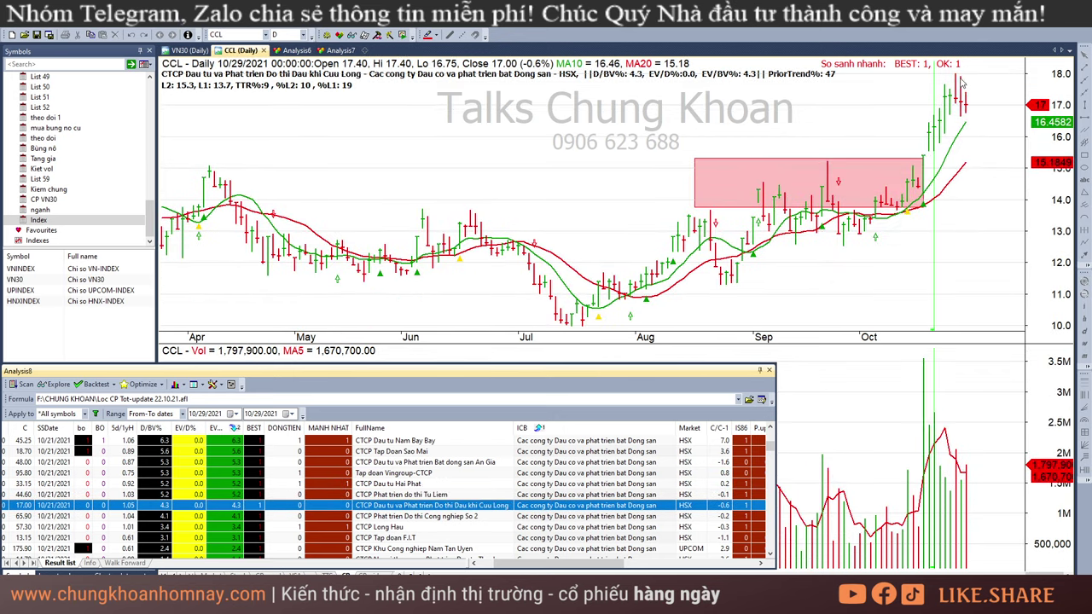
{"action": "key", "text": "Down"}
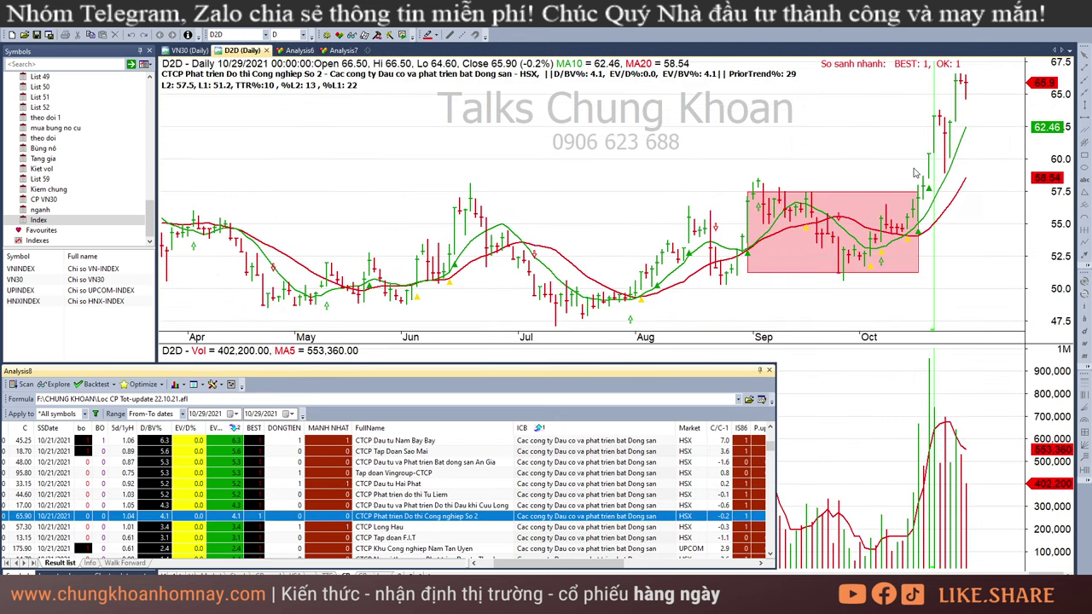
{"action": "left_click", "coordinate": [929, 207]}
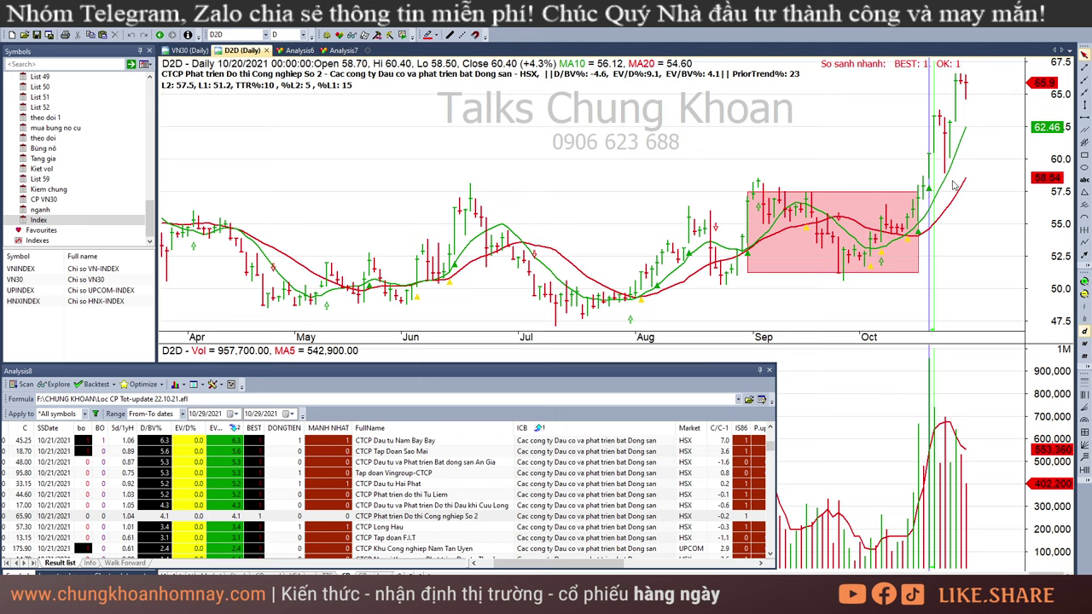
{"action": "left_click", "coordinate": [953, 185]}
Show the chart of LHG, CTCP Long Hau, and inspect its 10/29/2021 bar.
{"action": "left_click", "coordinate": [421, 529]}
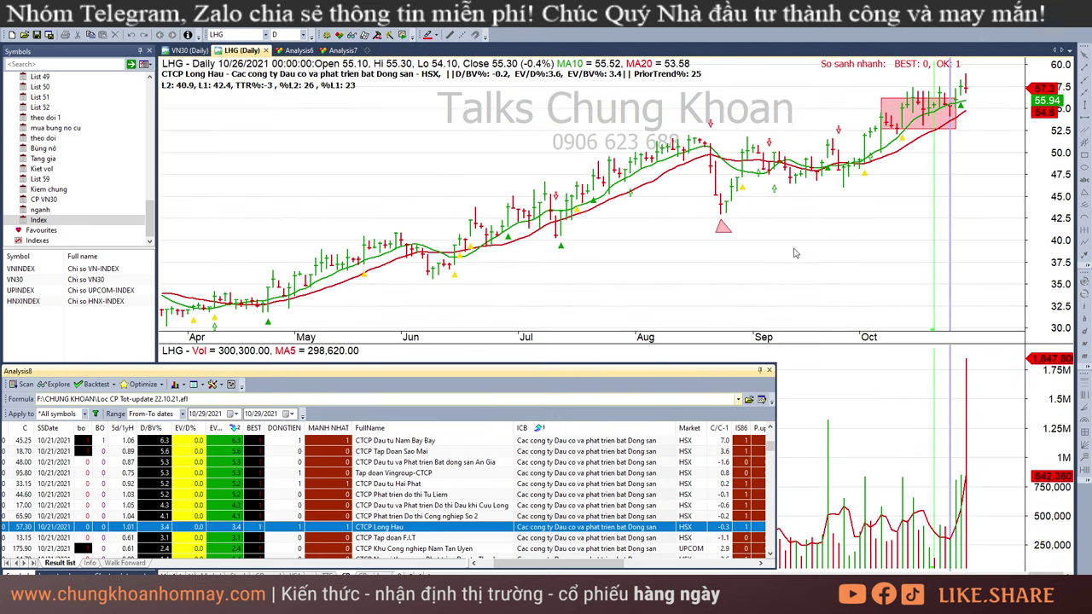
{"action": "left_click", "coordinate": [918, 156]}
{"action": "left_click", "coordinate": [983, 146]}
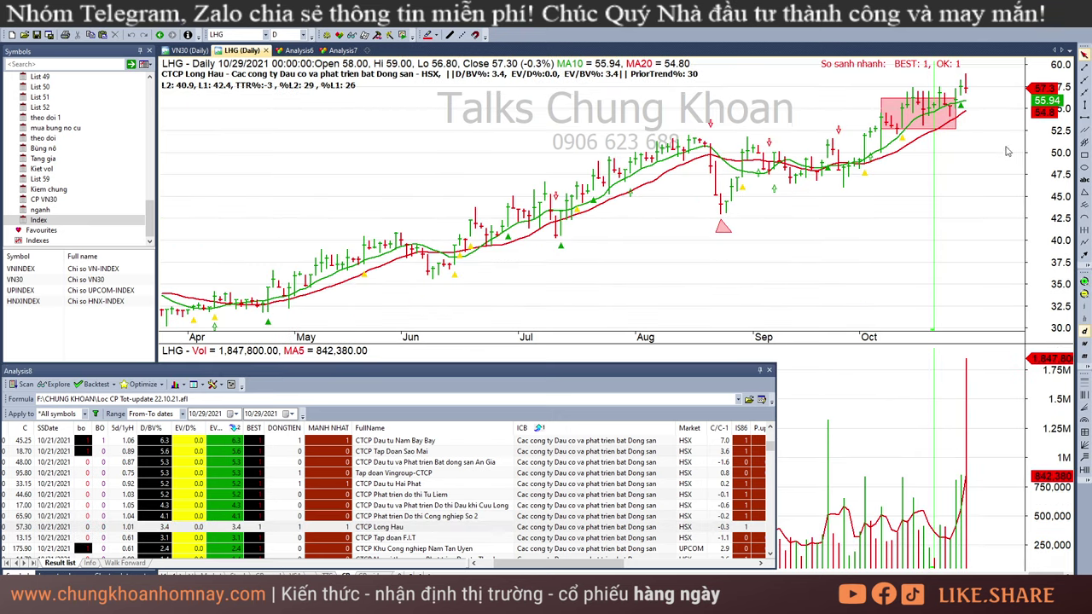
Go through the remaining real estate stocks past HDG, CTCP Tap doan Ha Do, to NRC's chart.
{"action": "scroll", "coordinate": [418, 545], "scroll_direction": "down", "scroll_amount": 1}
{"action": "left_click", "coordinate": [412, 537]}
{"action": "key", "text": "Down"}
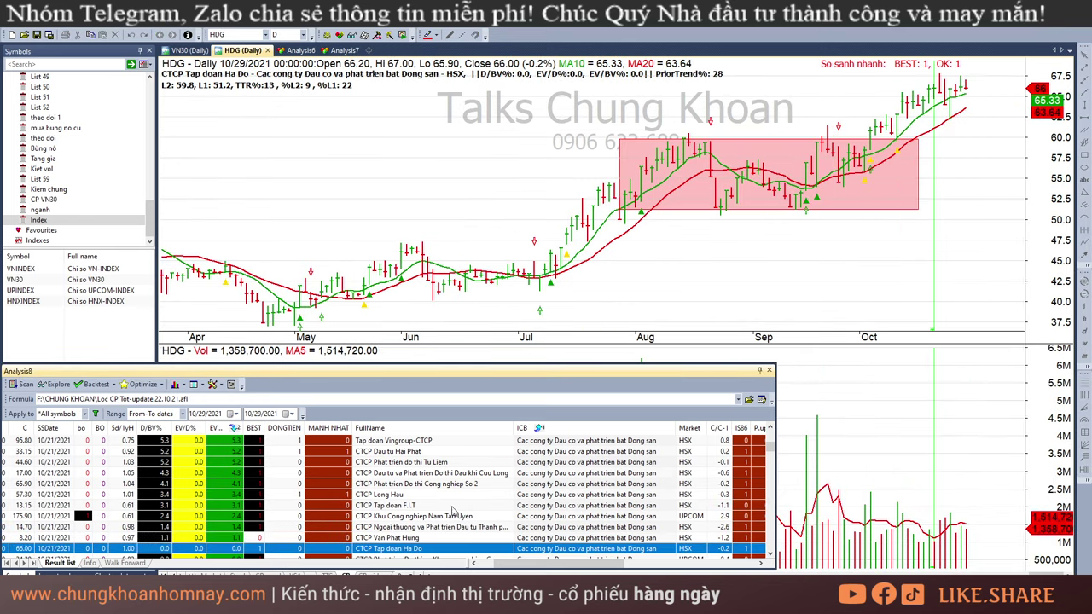
{"action": "key", "text": "Down"}
{"action": "key", "text": "Down"}
{"action": "key", "text": "Down"}
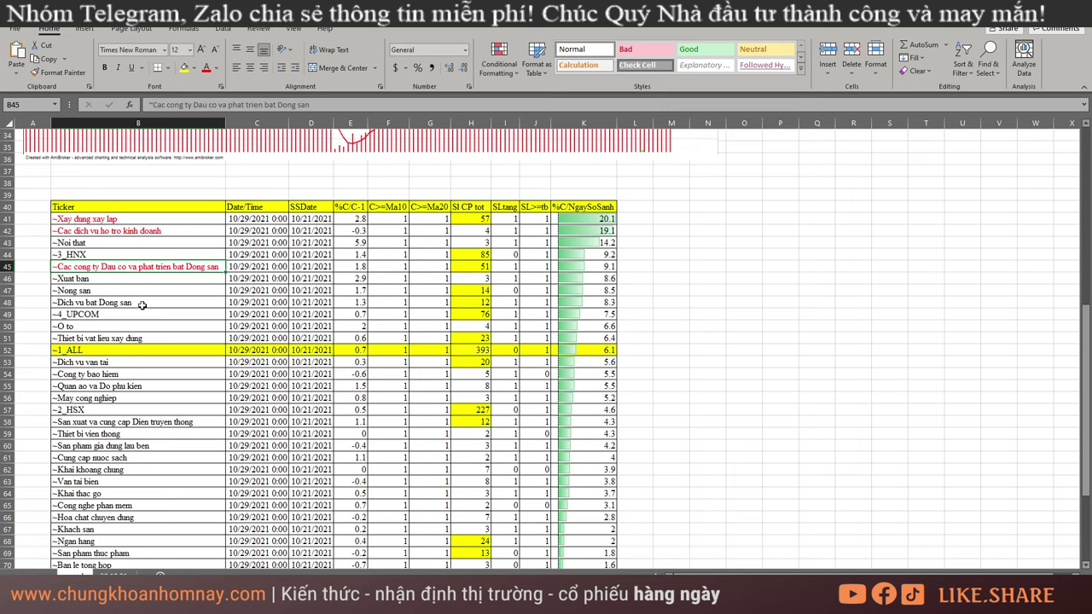
In the Excel industry ranking, apply the yellow fill color to the ~Nong san cell, B47.
{"action": "left_click", "coordinate": [129, 293]}
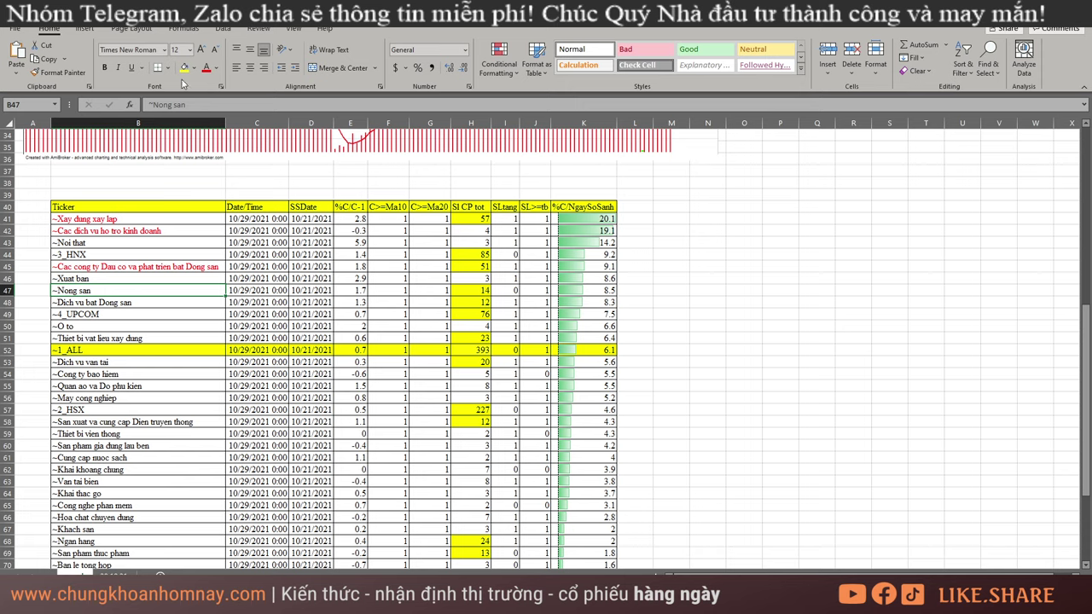
{"action": "left_click", "coordinate": [184, 67]}
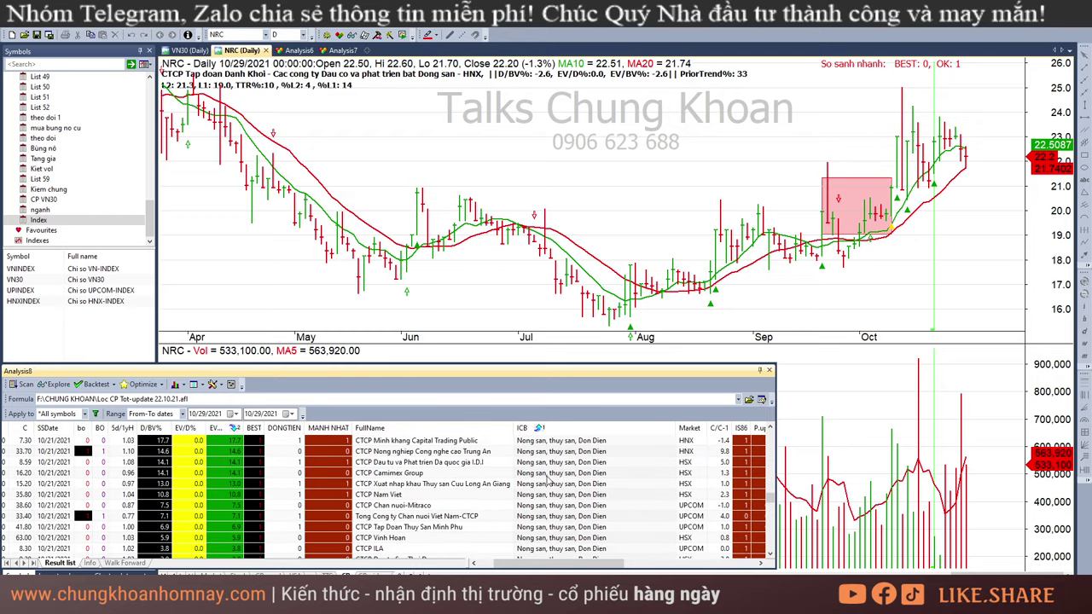
In AmiBroker, show the chart of TID, CTCP Tong Cong ty Tin Nghia, and inspect its 10/11/2021, 10/21/2021 and 10/29/2021 bars.
{"action": "left_click", "coordinate": [571, 465]}
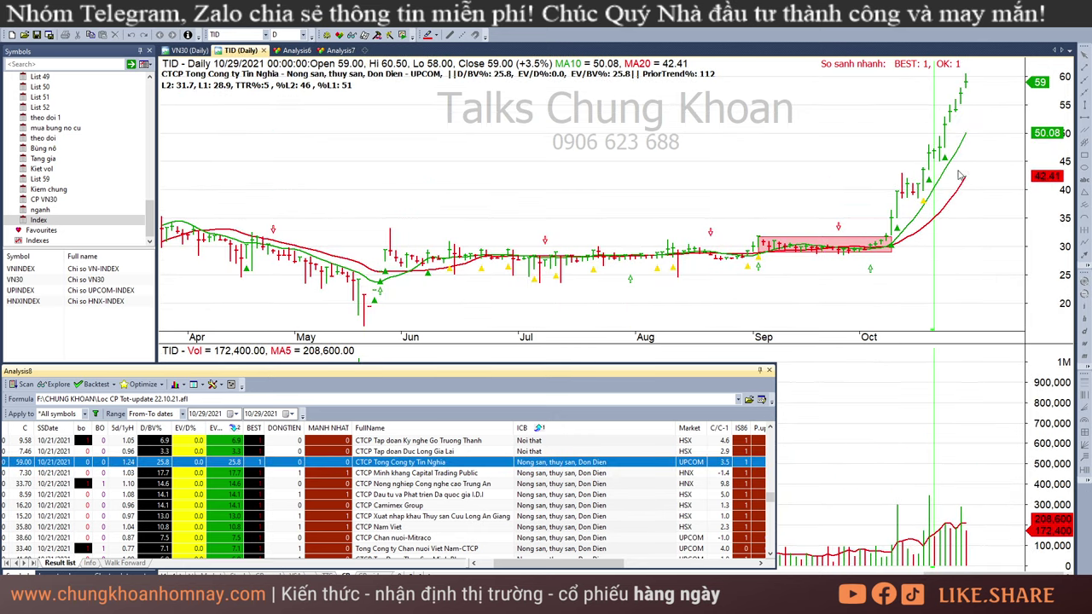
{"action": "left_click", "coordinate": [893, 233]}
{"action": "left_click", "coordinate": [936, 168]}
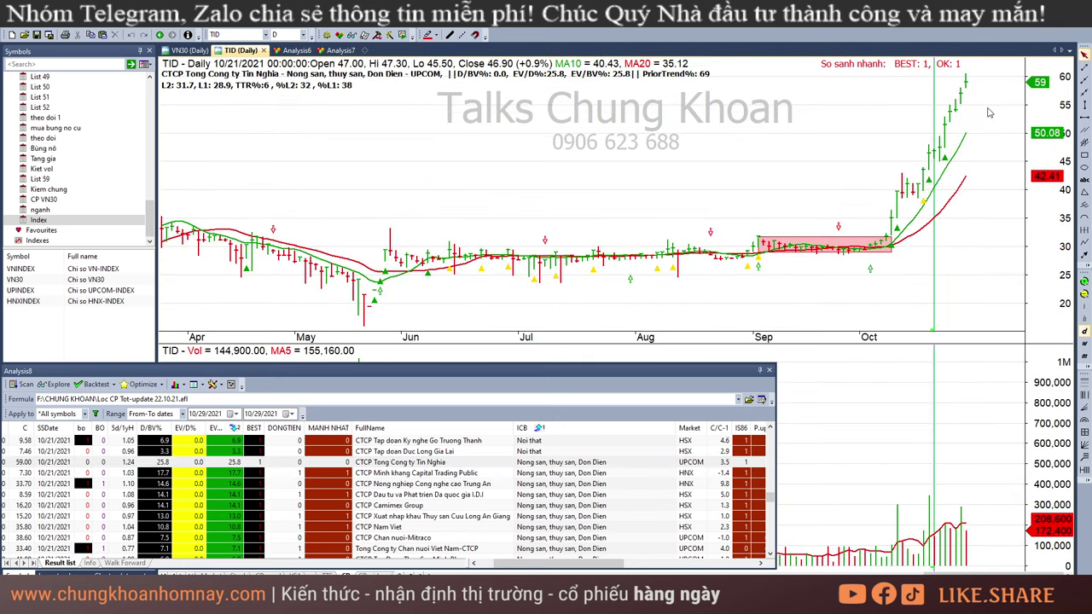
{"action": "left_click", "coordinate": [1011, 86]}
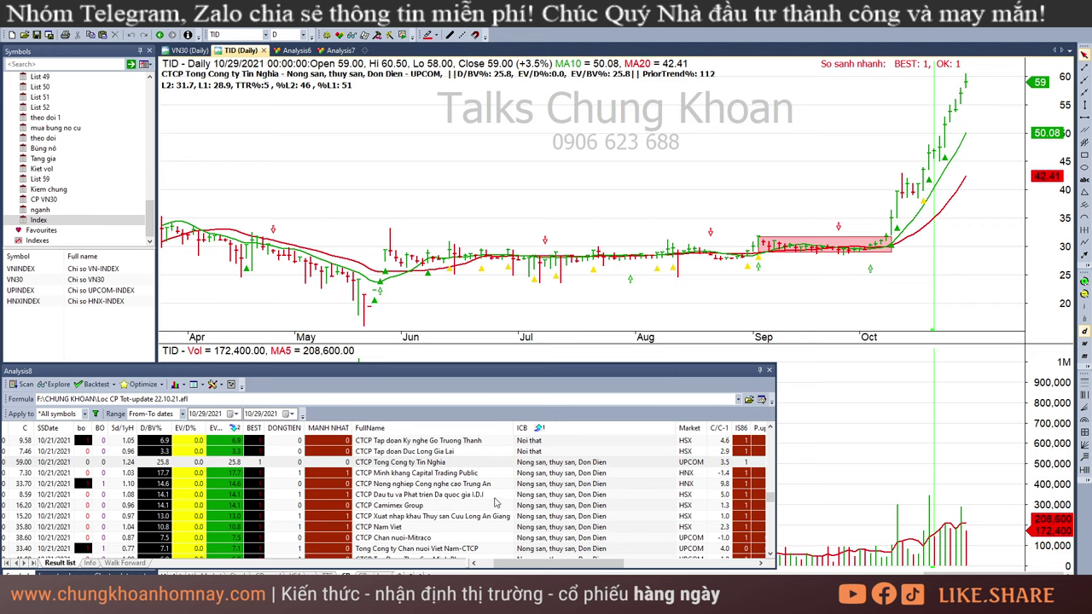
{"action": "left_click", "coordinate": [889, 285]}
{"action": "left_click", "coordinate": [893, 286]}
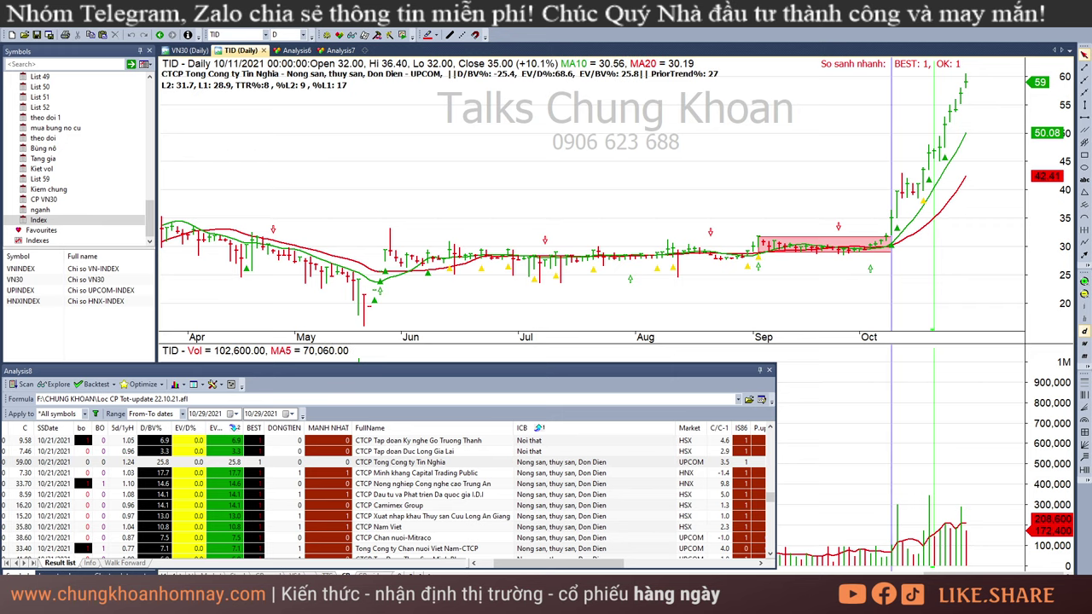
{"action": "left_click", "coordinate": [985, 100]}
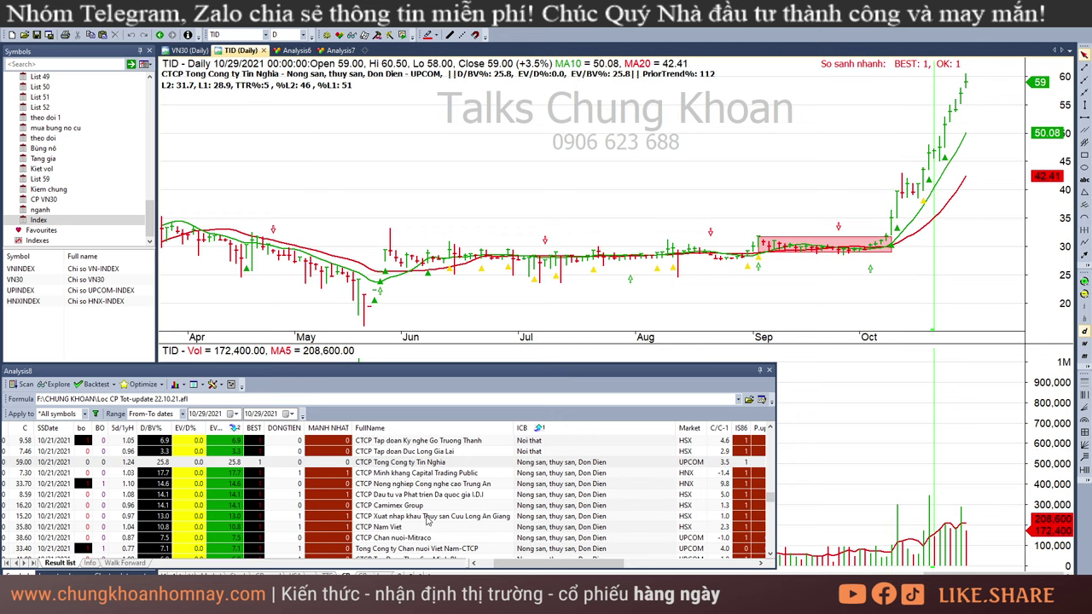
Go past CTP to the chart of TAR, CTCP Nong nghiep Cong nghe cao Trung An, and inspect its 10/15/2021 and 10/29/2021 bars.
{"action": "left_click", "coordinate": [404, 476]}
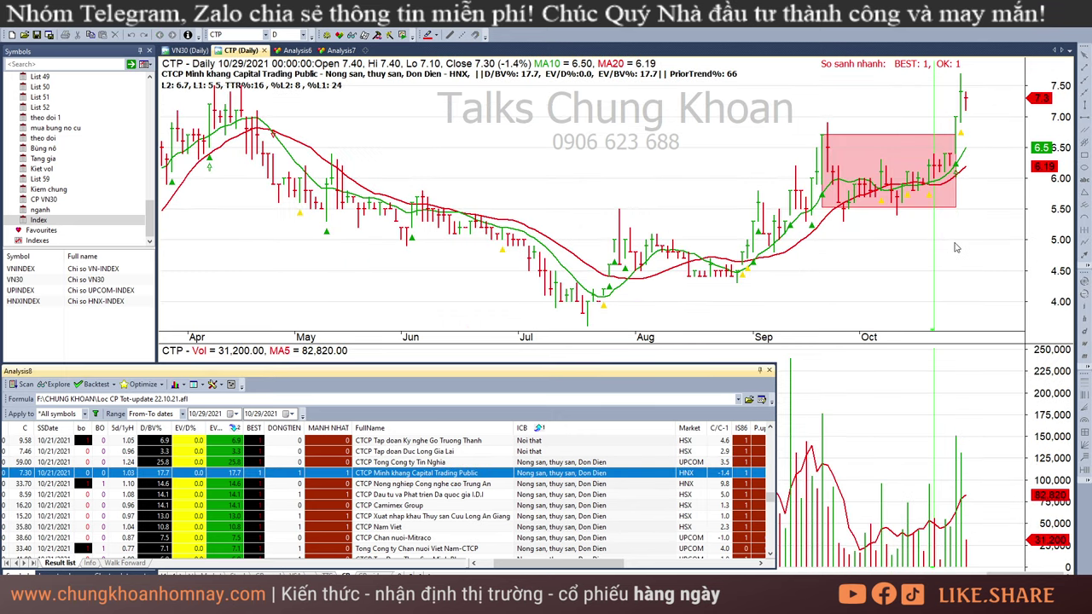
{"action": "left_click", "coordinate": [955, 247]}
{"action": "left_click", "coordinate": [465, 485]}
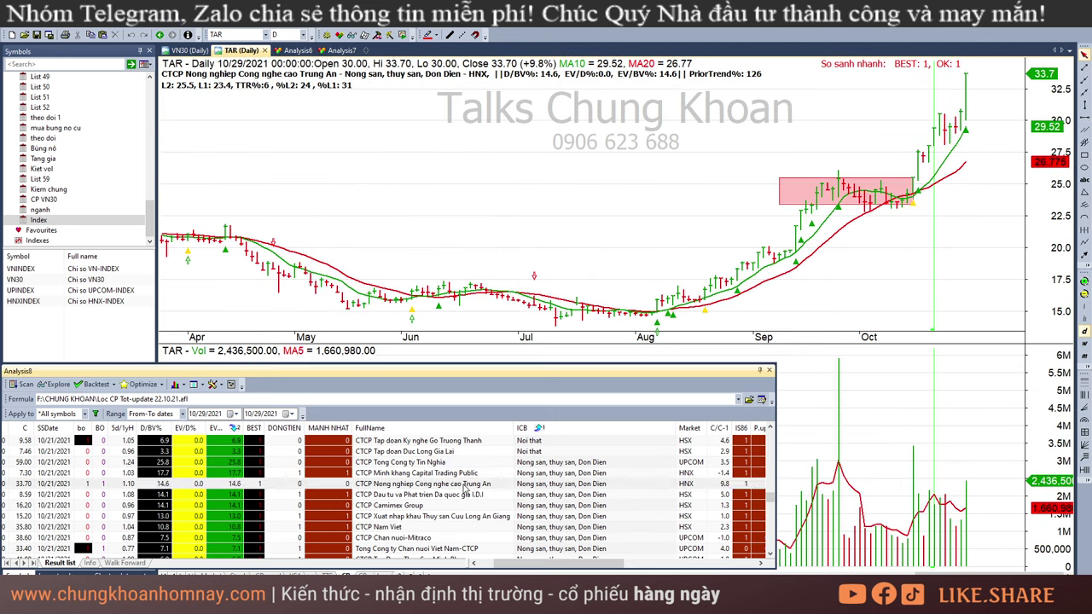
{"action": "left_click", "coordinate": [913, 220]}
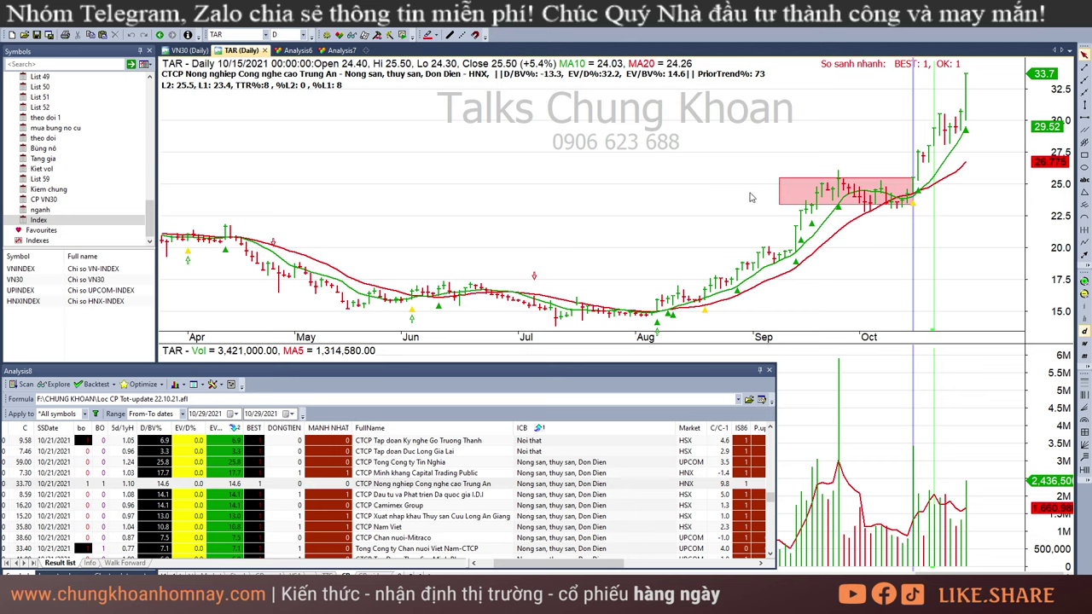
{"action": "left_click", "coordinate": [854, 226]}
{"action": "left_click", "coordinate": [913, 220]}
{"action": "left_click", "coordinate": [968, 85]}
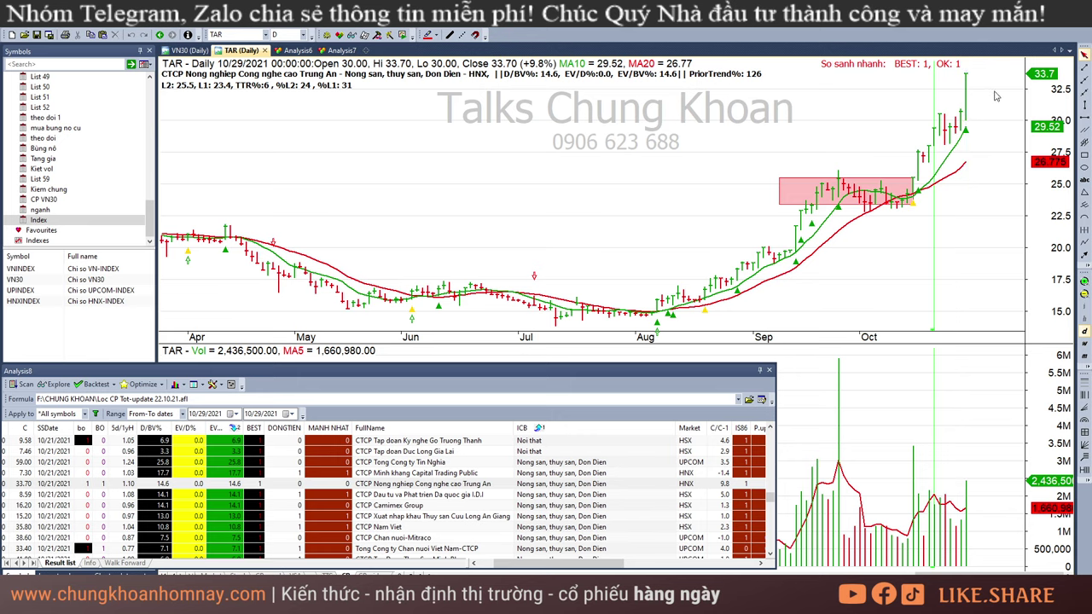
Show the chart of IDI, CTCP Dau tu va Phat trien Da quoc gia I.D.I, and inspect its 10/25/2021 bar.
{"action": "left_click", "coordinate": [441, 497]}
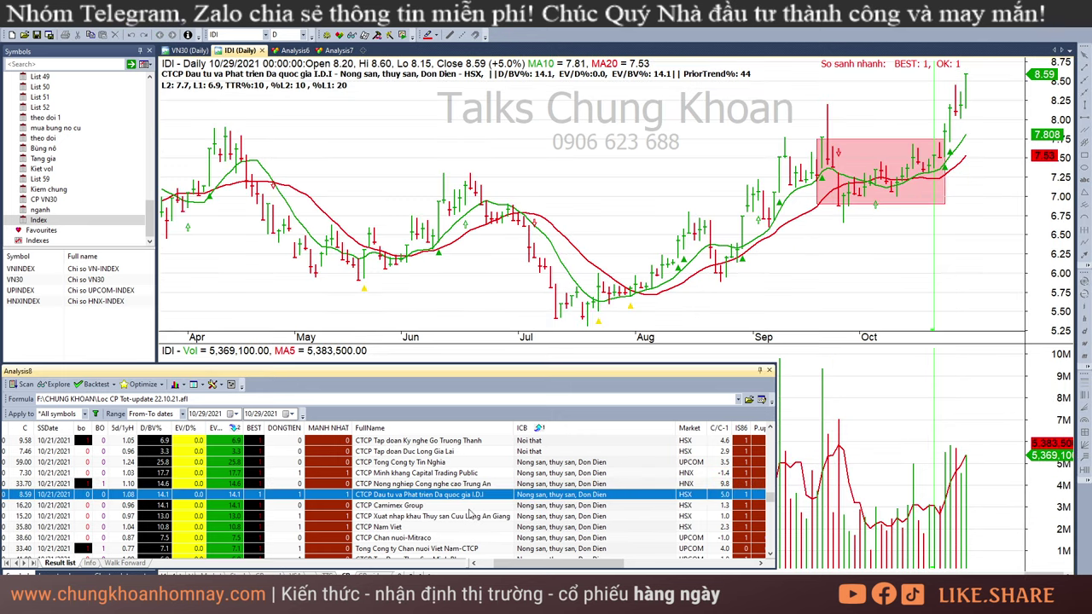
{"action": "left_click", "coordinate": [944, 215]}
{"action": "left_click", "coordinate": [950, 219]}
{"action": "left_click", "coordinate": [946, 217]}
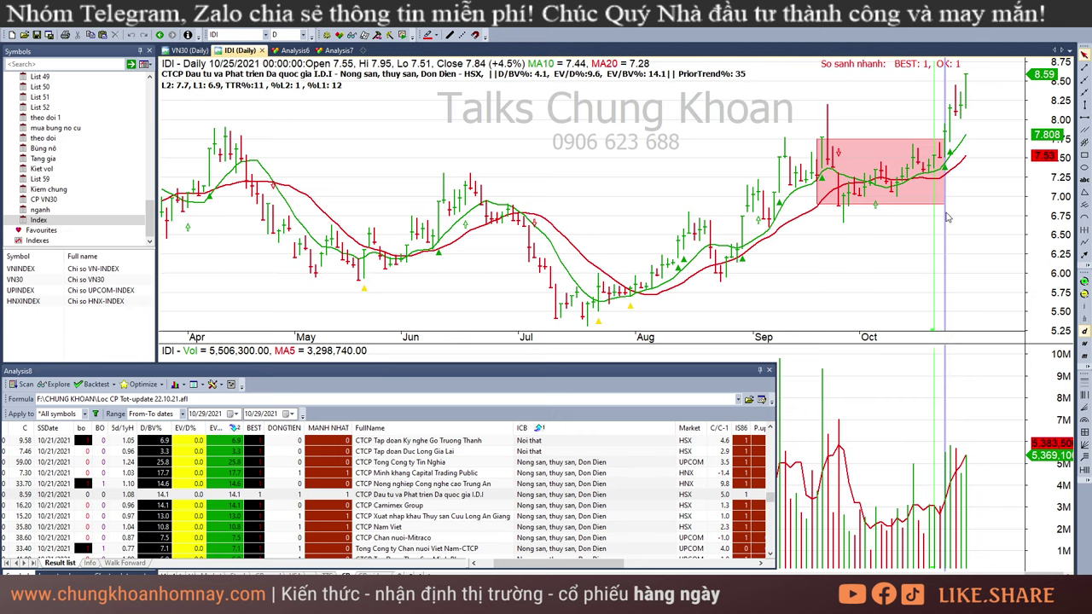
Show the chart of CMX, CTCP Camimex Group, and extend its consolidation rectangle's end to the 10/25/2021 bar.
{"action": "left_click", "coordinate": [450, 504]}
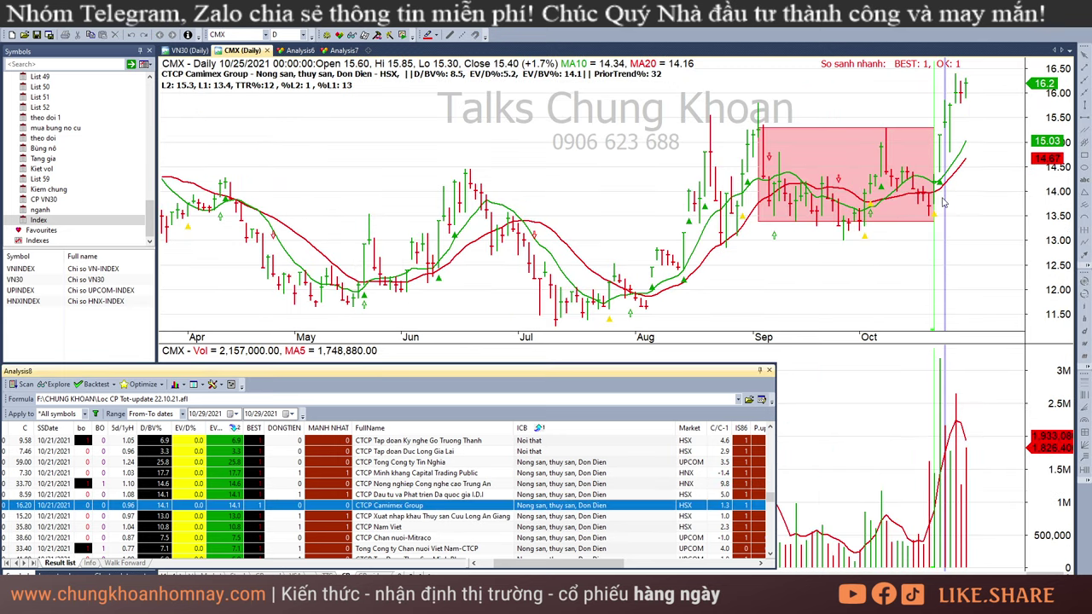
{"action": "left_click", "coordinate": [971, 184]}
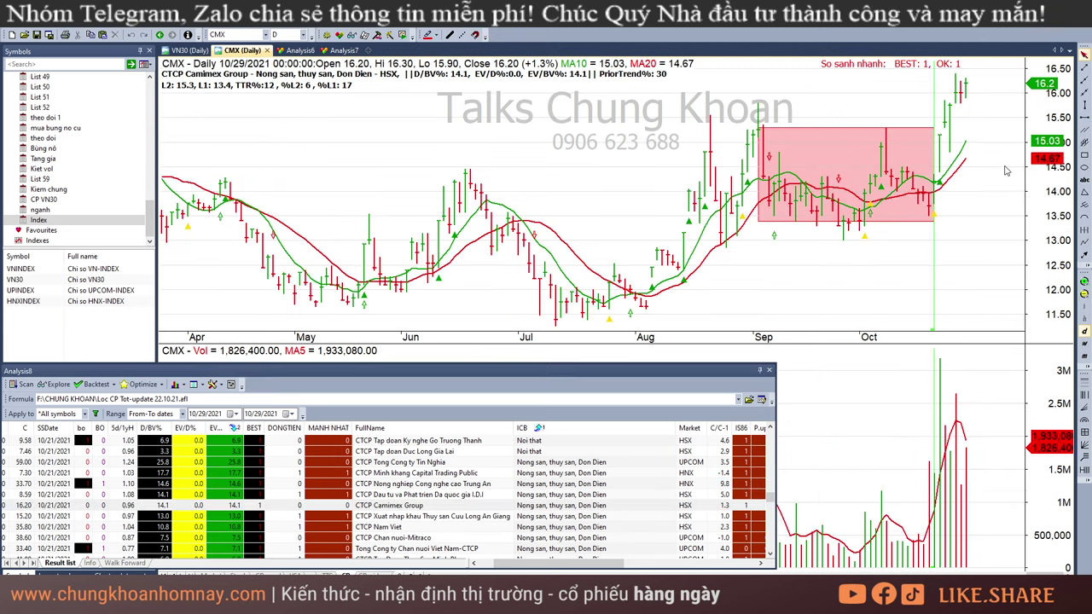
{"action": "left_click", "coordinate": [934, 221]}
{"action": "left_click_drag", "start_coordinate": [935, 218], "coordinate": [944, 221]}
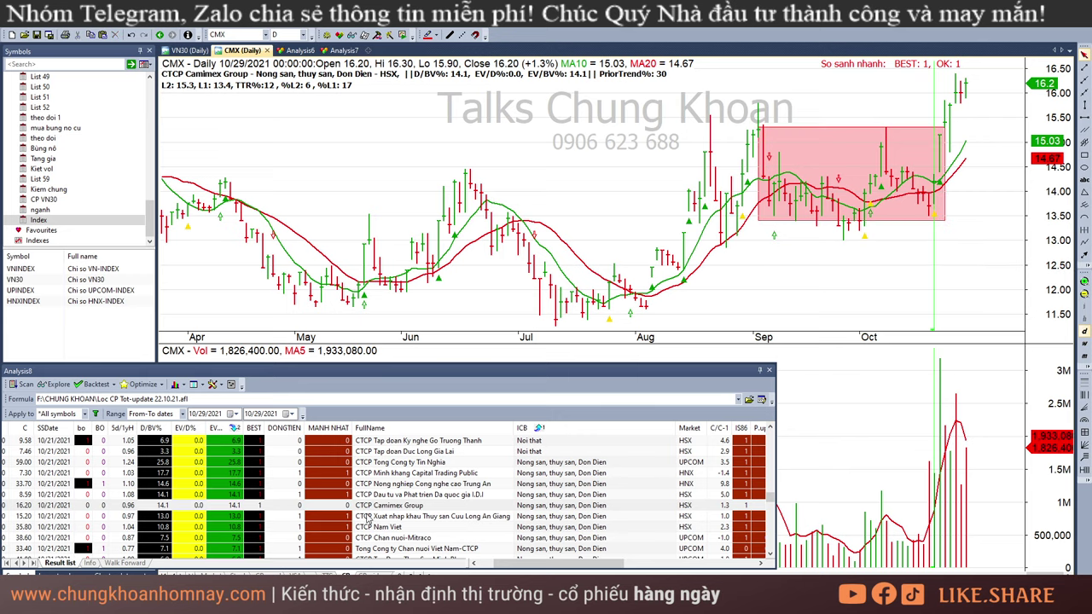
Show the chart of ACL, CTCP Xuat nhap khau Thuy san Cuu Long An Giang.
{"action": "left_click", "coordinate": [372, 518]}
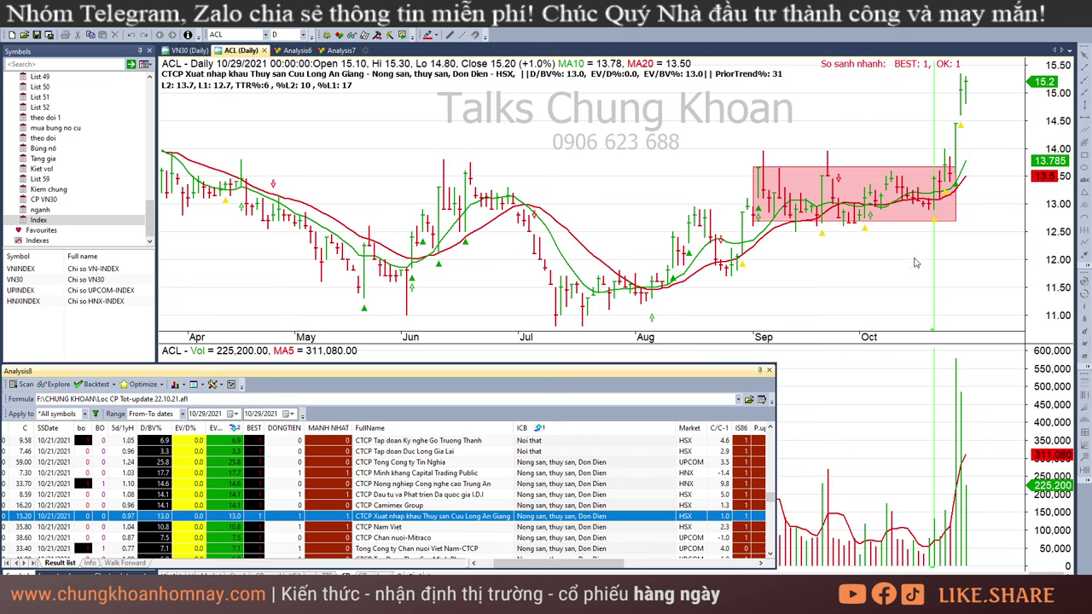
Go past Nam Viet and Chan nuoi-Mitraco to the chart of VLC, Tong Cong ty Chan nuoi Viet Nam-CTCP.
{"action": "key", "text": "Down"}
{"action": "key", "text": "Down"}
{"action": "key", "text": "Down"}
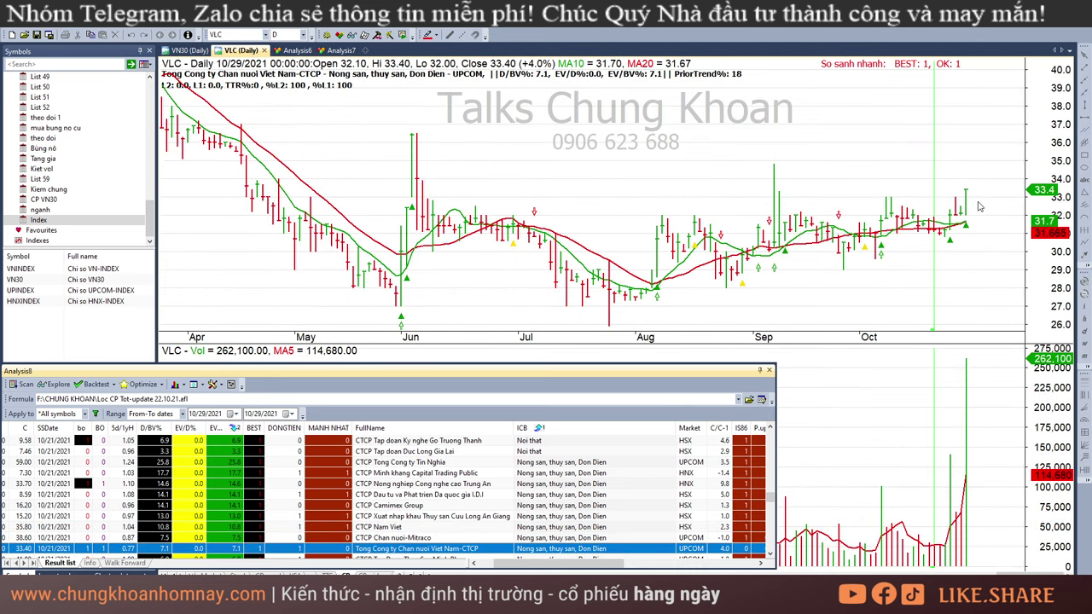
Show the chart of VHC, CTCP Vinh Hoan, and inspect its 10/4/2021 and 10/25/2021 bars.
{"action": "key", "text": "Down"}
{"action": "key", "text": "Down"}
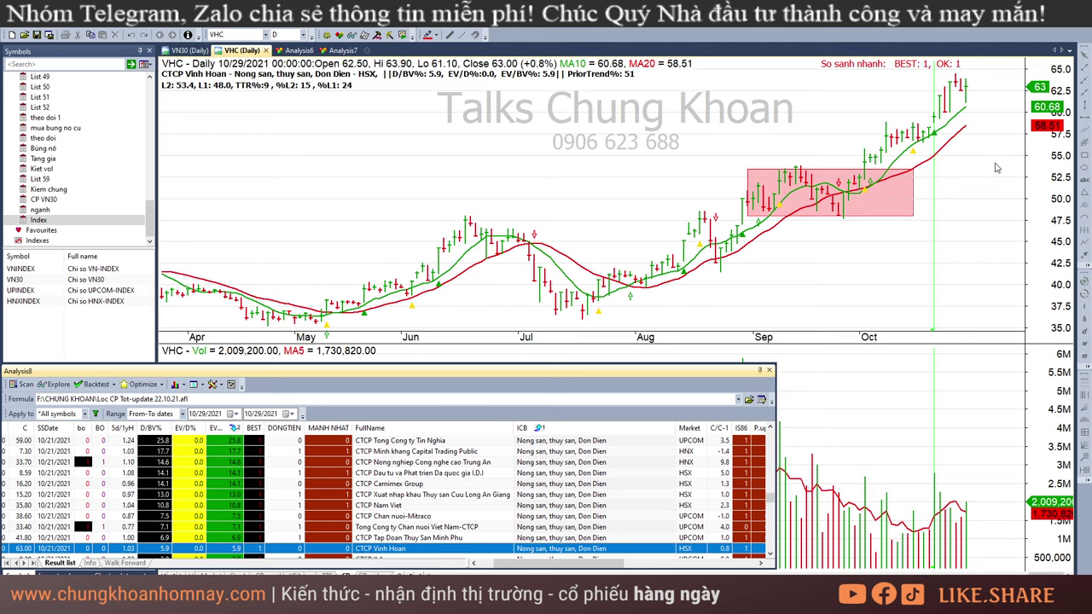
{"action": "key", "text": "Up"}
{"action": "key", "text": "Down"}
{"action": "left_click", "coordinate": [865, 251]}
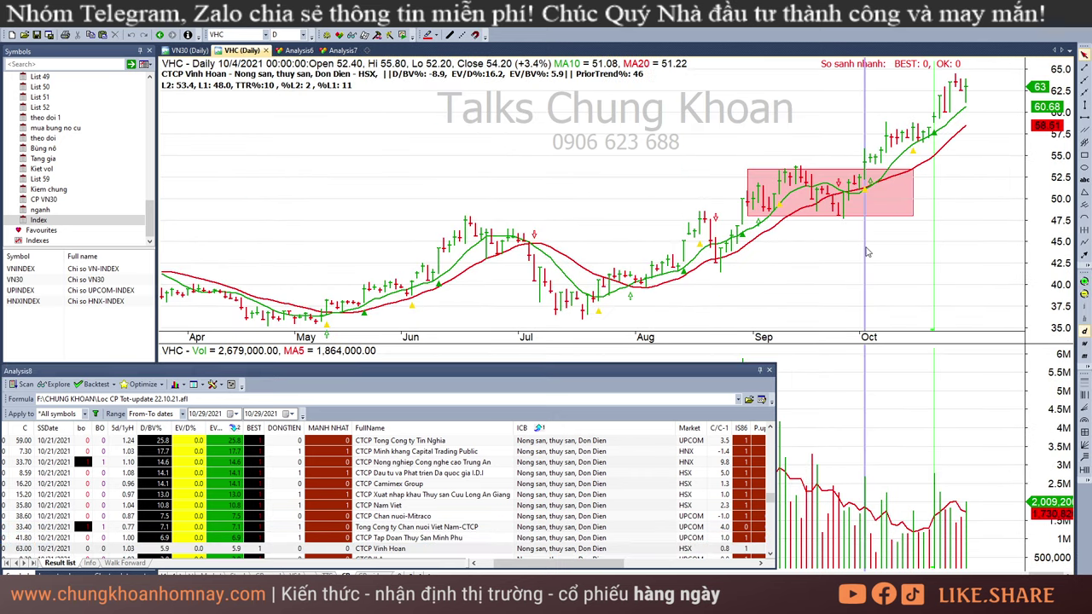
{"action": "left_click", "coordinate": [947, 224]}
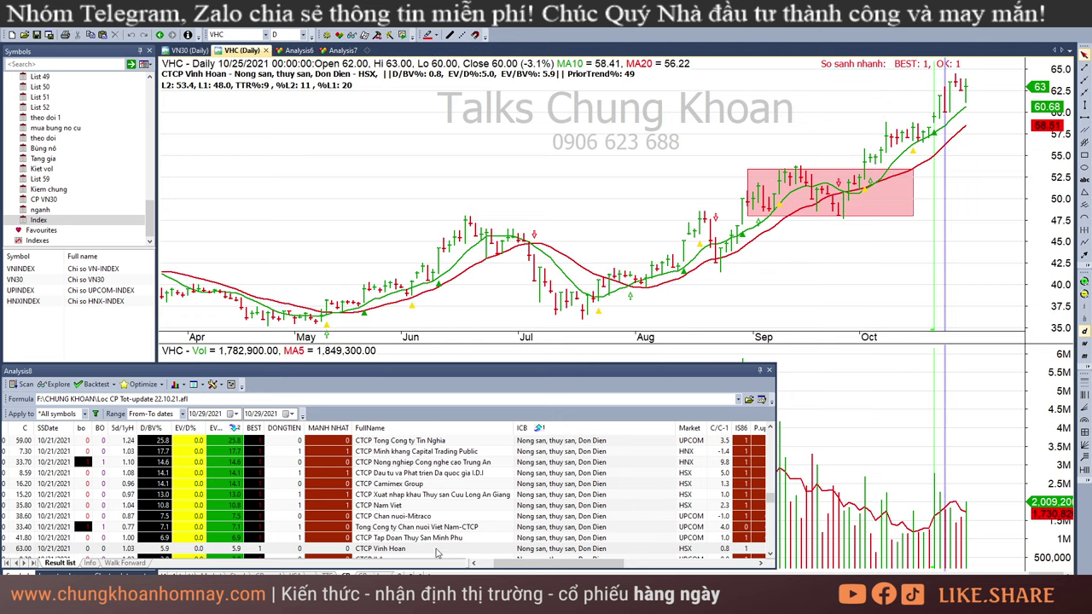
Go past ILA to the chart of SJF, CTCP Dau tu Sao Thai Duong, and inspect its 10/26, 10/20 and 10/25/2021 bars.
{"action": "scroll", "coordinate": [435, 546], "scroll_direction": "down", "scroll_amount": 2}
{"action": "left_click", "coordinate": [422, 496]}
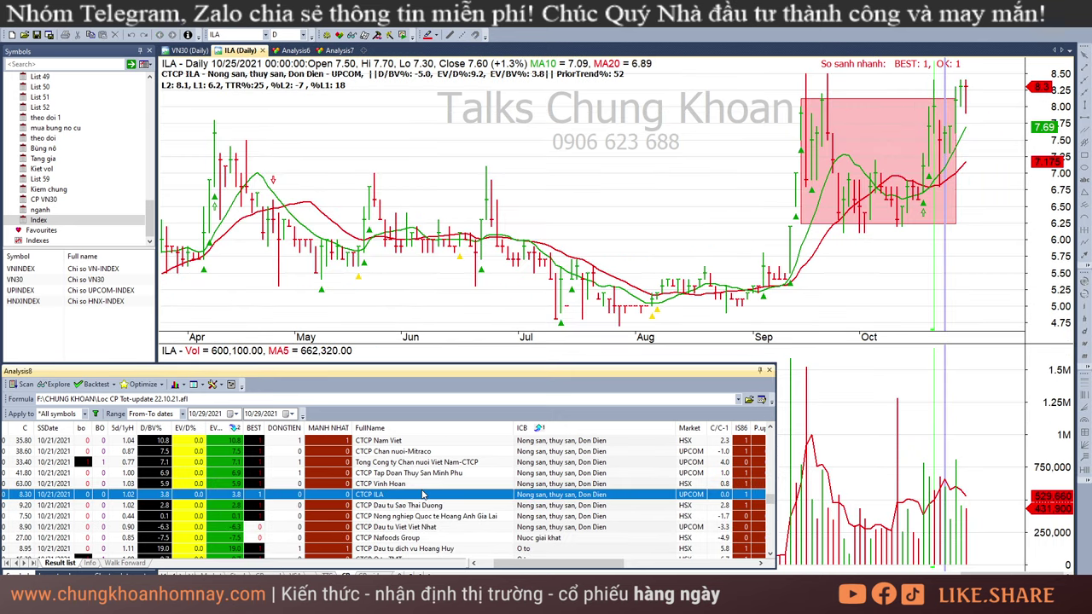
{"action": "key", "text": "Down"}
{"action": "left_click", "coordinate": [954, 171]}
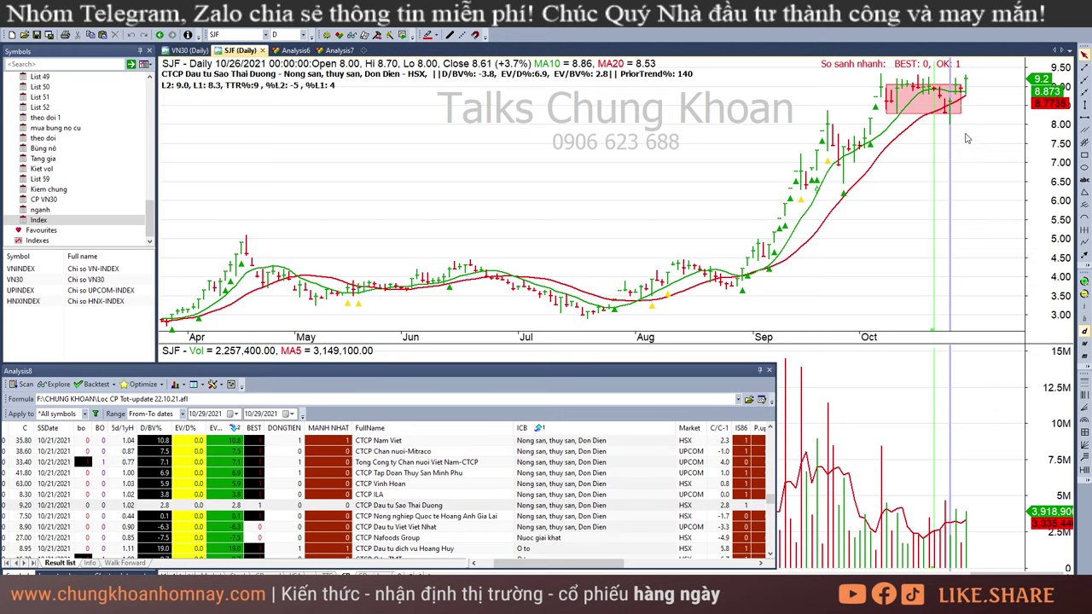
{"action": "left_click", "coordinate": [931, 165]}
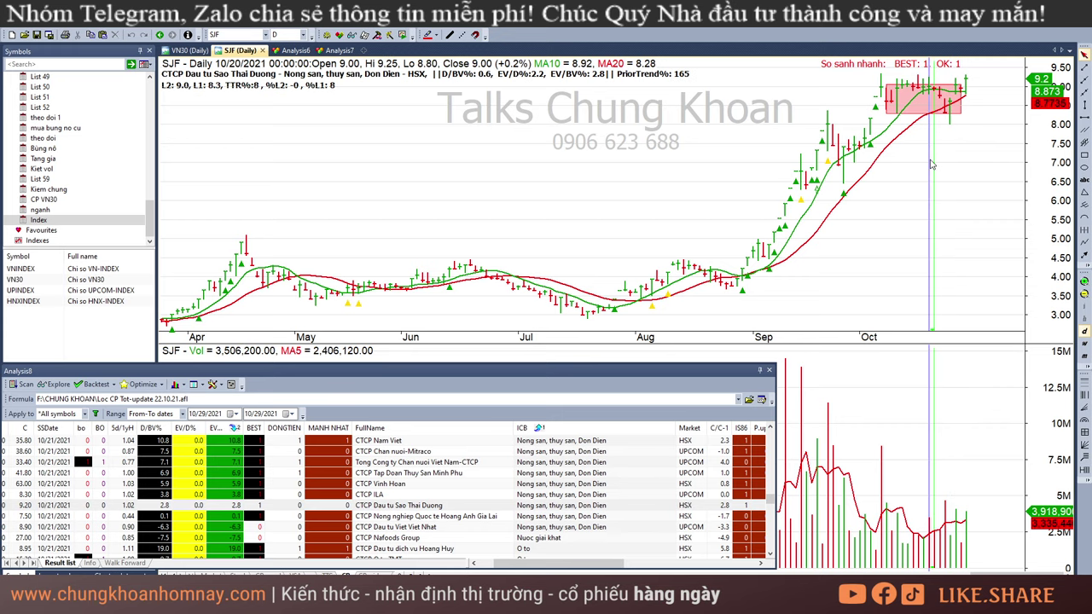
{"action": "left_click", "coordinate": [949, 144]}
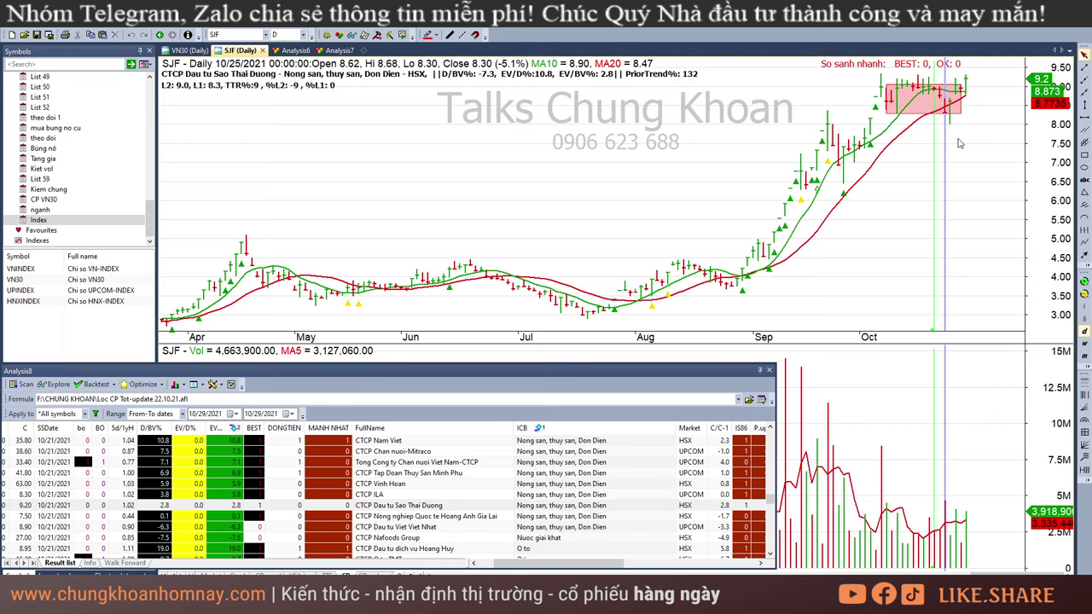
Mark the low of SJF's 10/26/2021 bar with a triangle drawn just below it.
{"action": "left_click", "coordinate": [932, 144]}
{"action": "left_click", "coordinate": [950, 128]}
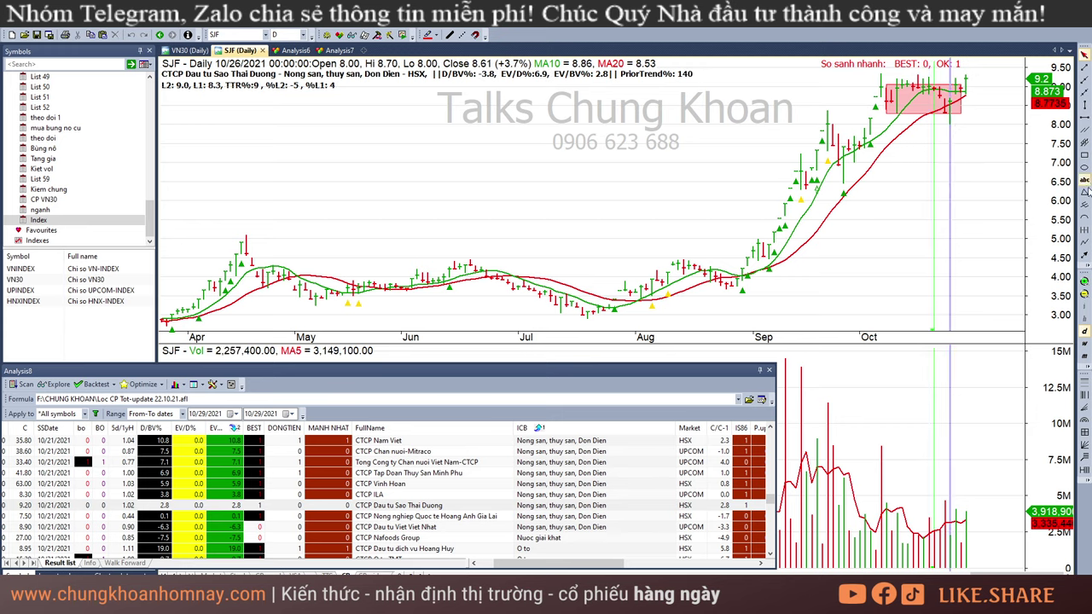
{"action": "left_click", "coordinate": [950, 133]}
Inspect SJF's 10/27, 10/28 and 10/29/2021 bars following the triangle mark.
{"action": "left_click", "coordinate": [966, 132]}
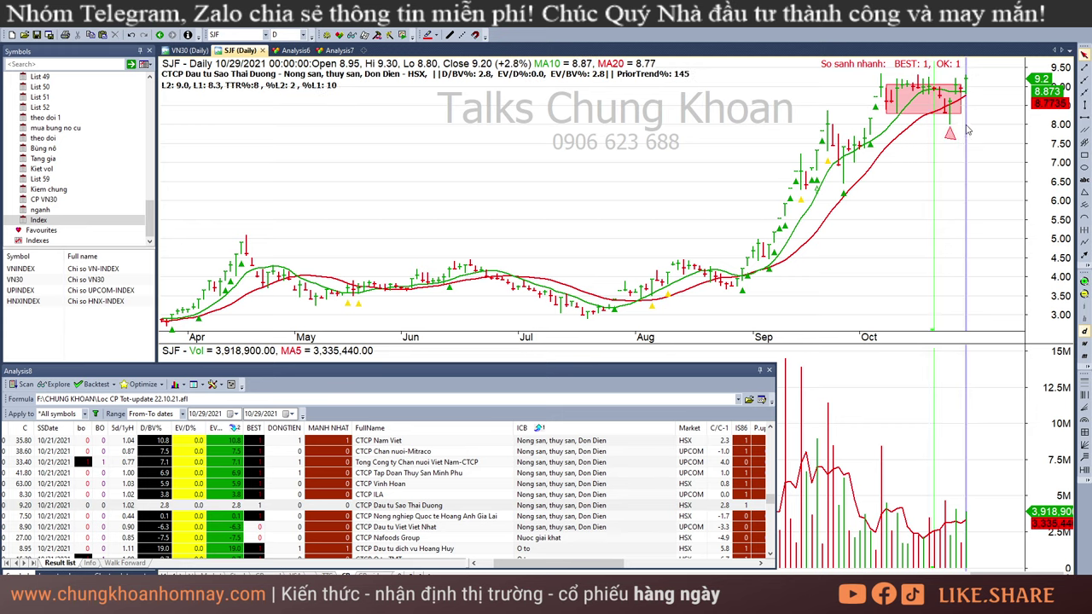
{"action": "key", "text": "Left"}
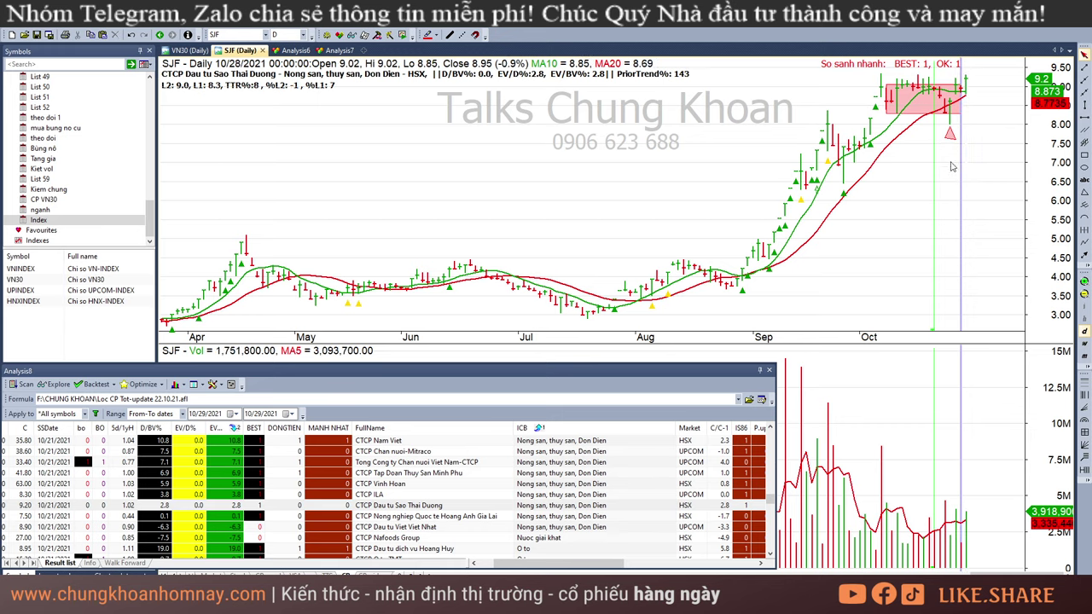
{"action": "left_click", "coordinate": [951, 162]}
{"action": "left_click", "coordinate": [964, 169]}
{"action": "left_click", "coordinate": [954, 145]}
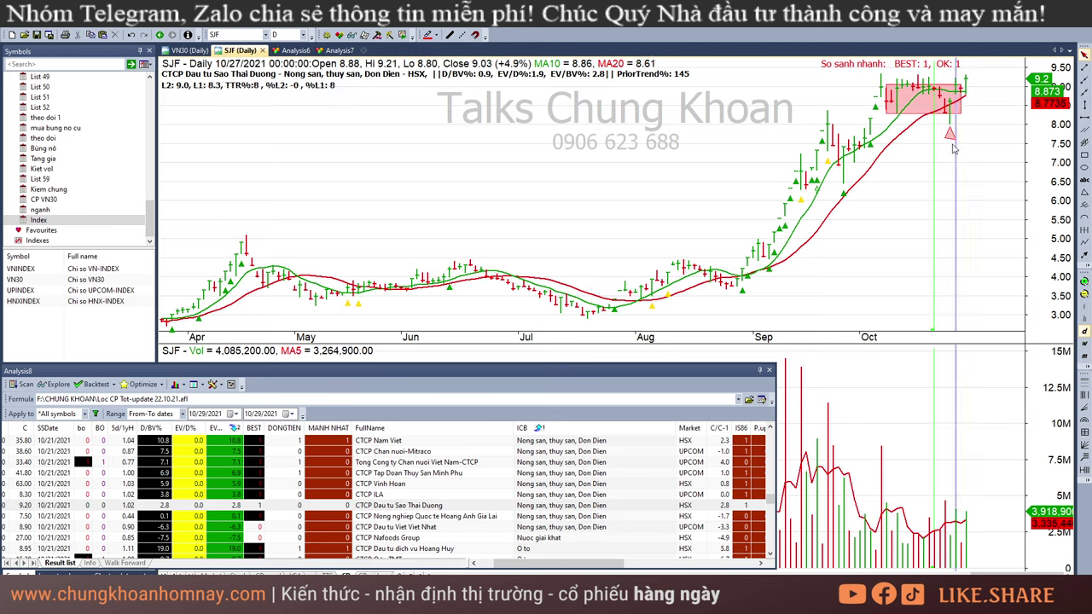
{"action": "left_click", "coordinate": [951, 148]}
{"action": "left_click", "coordinate": [971, 119]}
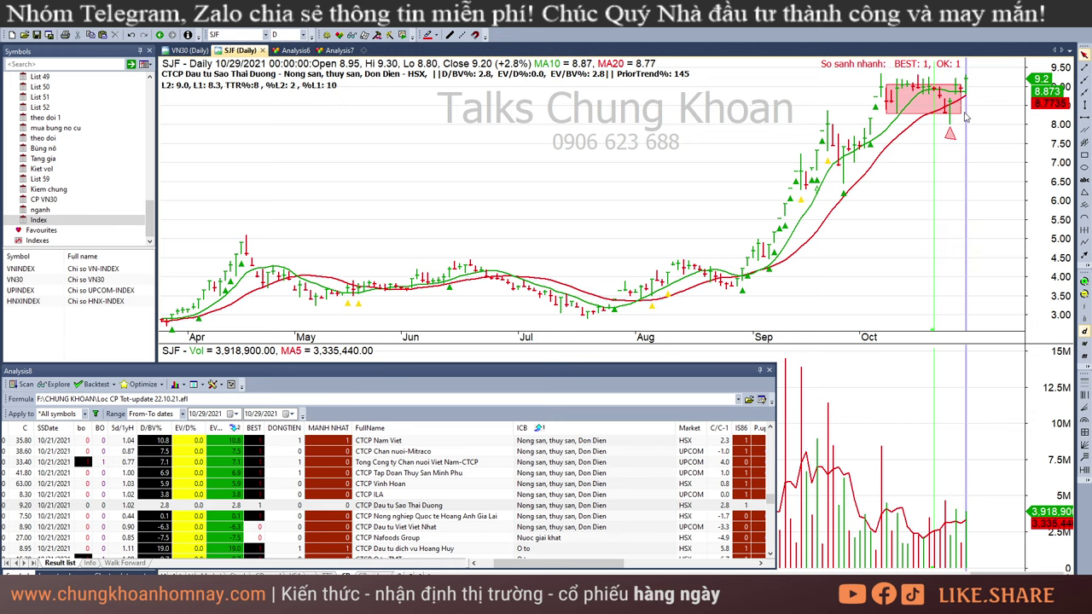
{"action": "left_click", "coordinate": [961, 125]}
{"action": "left_click", "coordinate": [1015, 151]}
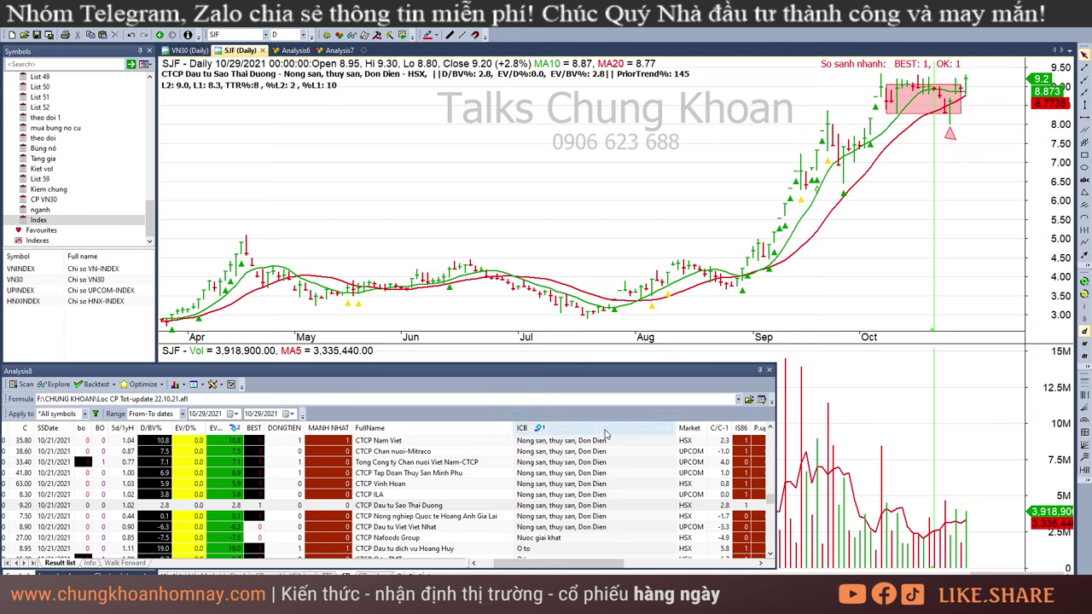
Check the group's remaining charts through VNH, look ahead to TMT, CTCP O to TMT, and return to VNH.
{"action": "left_click", "coordinate": [631, 516]}
{"action": "key", "text": "Down"}
{"action": "key", "text": "Down"}
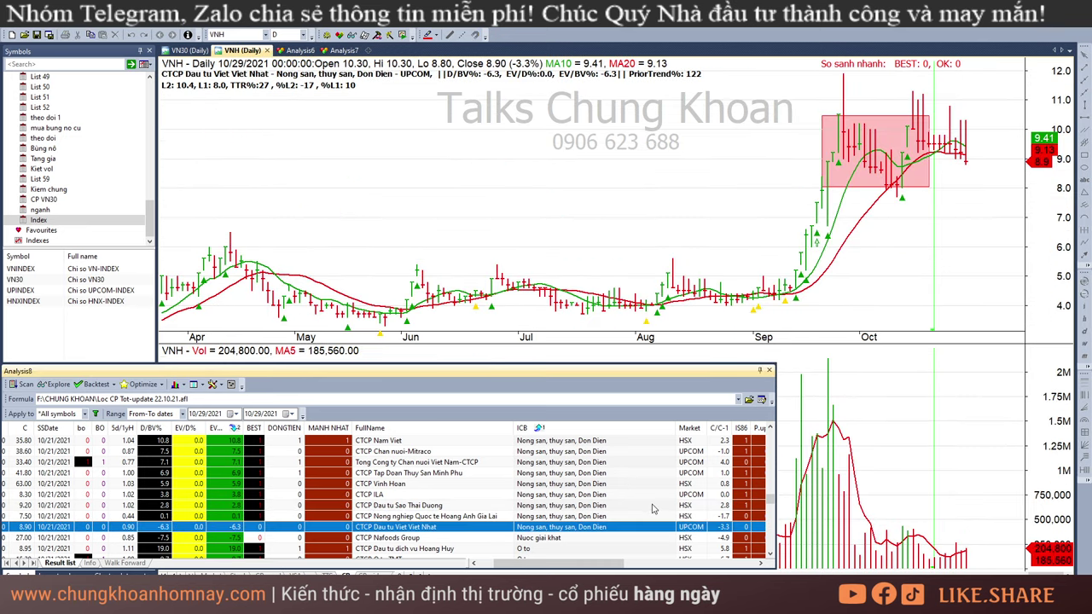
{"action": "key", "text": "Down"}
{"action": "key", "text": "Down"}
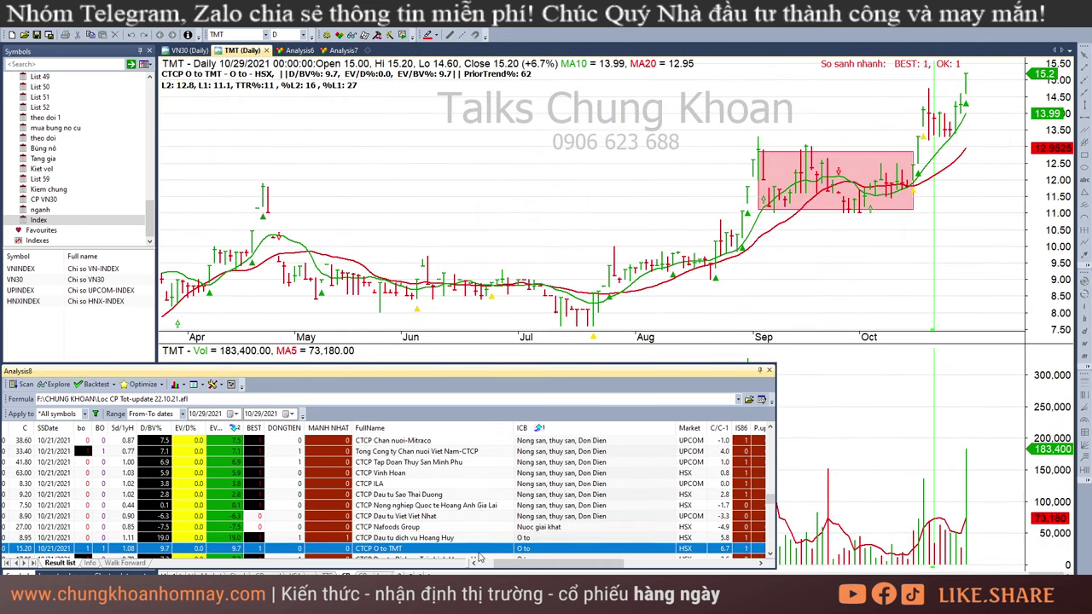
{"action": "key", "text": "Up"}
{"action": "key", "text": "Up"}
{"action": "key", "text": "Up"}
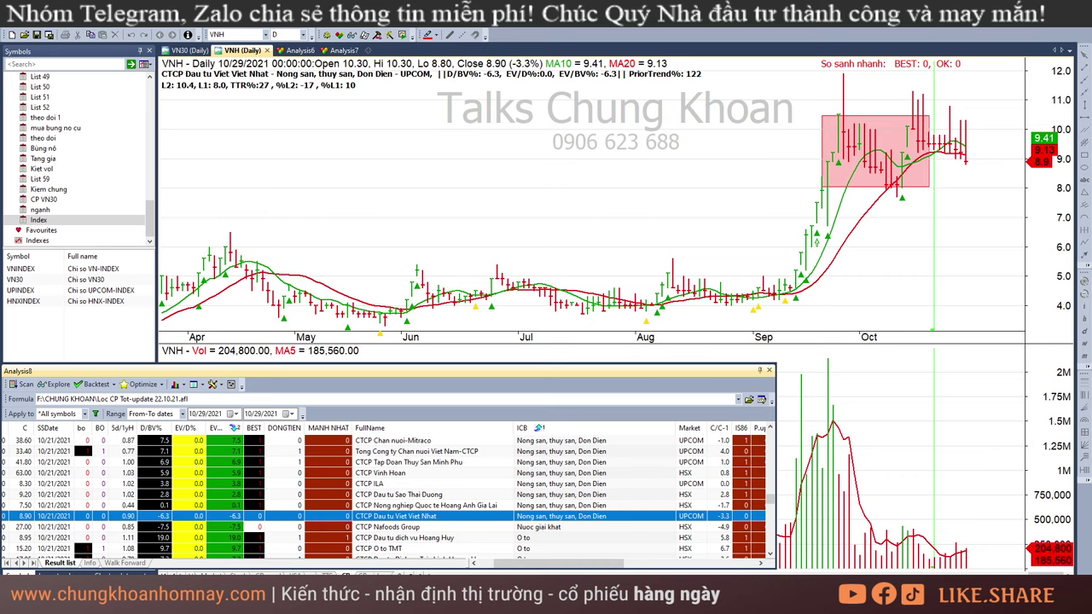
Switch to Excel to pick the Thiet bi vat lieu xay dung industry, then show its leading stock, DXV, in AmiBroker.
{"action": "left_click", "coordinate": [137, 597]}
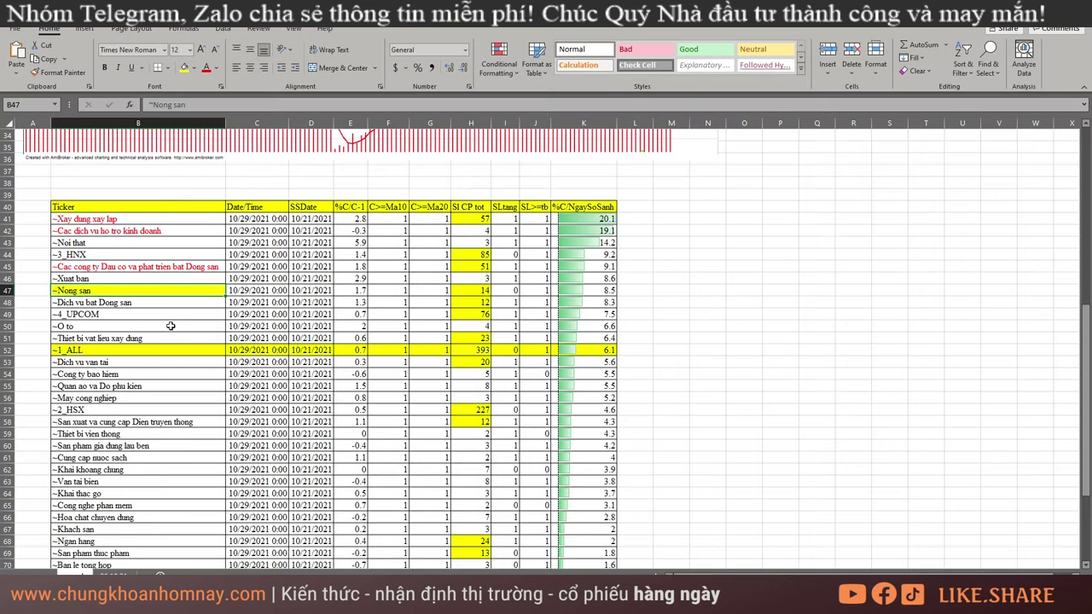
{"action": "left_click", "coordinate": [181, 337]}
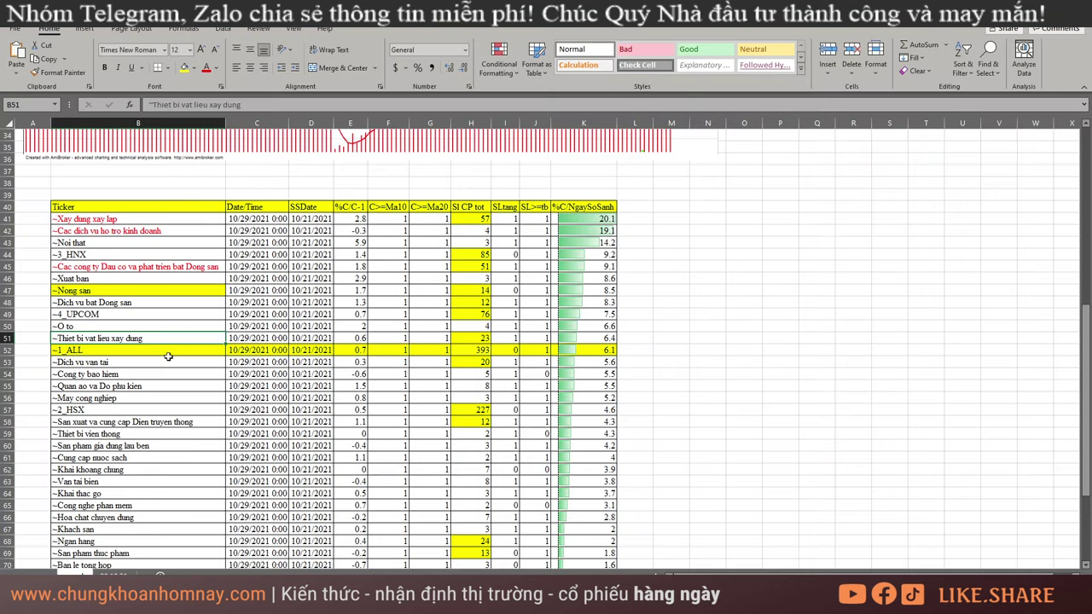
{"action": "key", "text": "alt+Tab"}
{"action": "scroll", "coordinate": [560, 509], "scroll_direction": "down", "scroll_amount": 10}
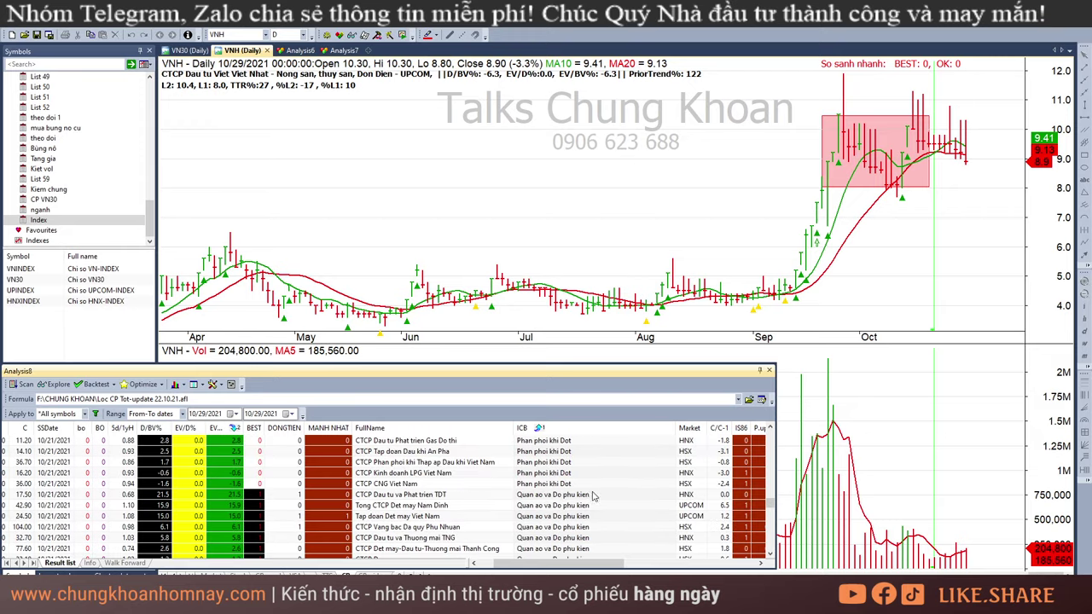
{"action": "scroll", "coordinate": [560, 509], "scroll_direction": "down", "scroll_amount": 5}
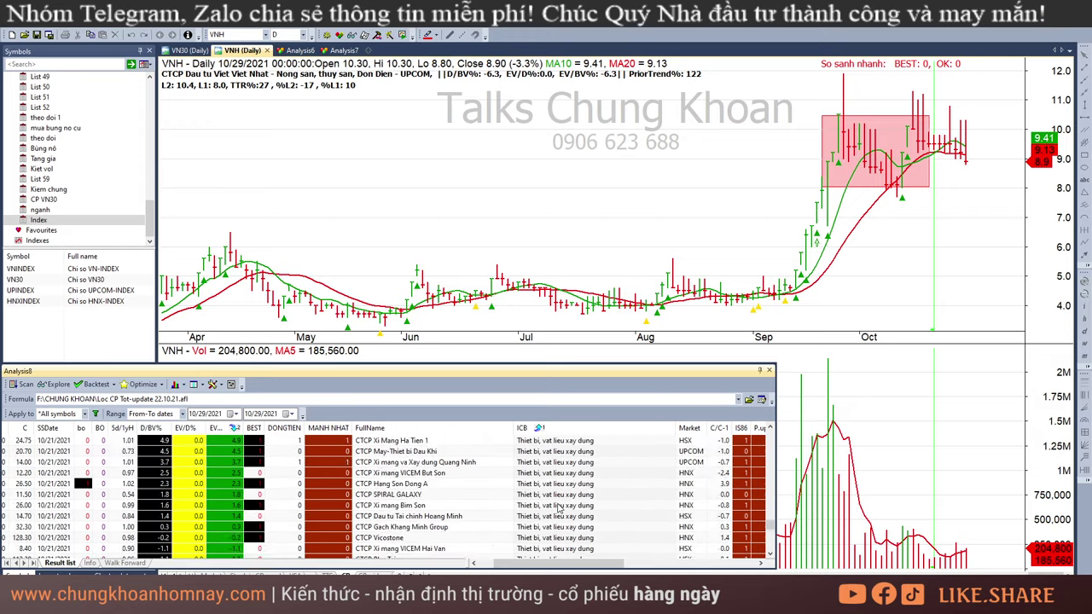
{"action": "scroll", "coordinate": [560, 510], "scroll_direction": "up", "scroll_amount": 5}
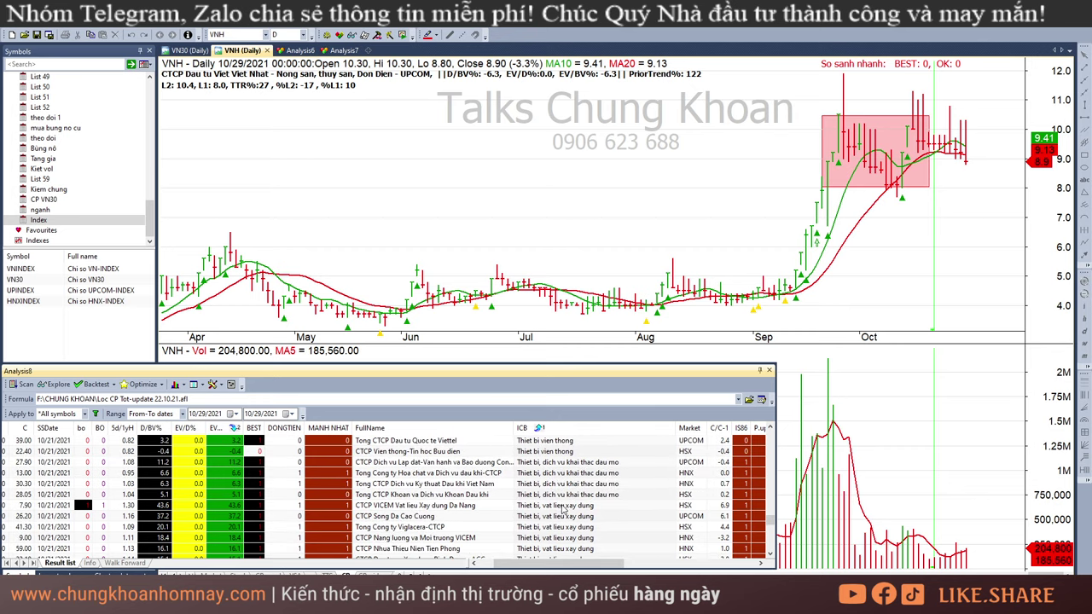
{"action": "left_click", "coordinate": [584, 507]}
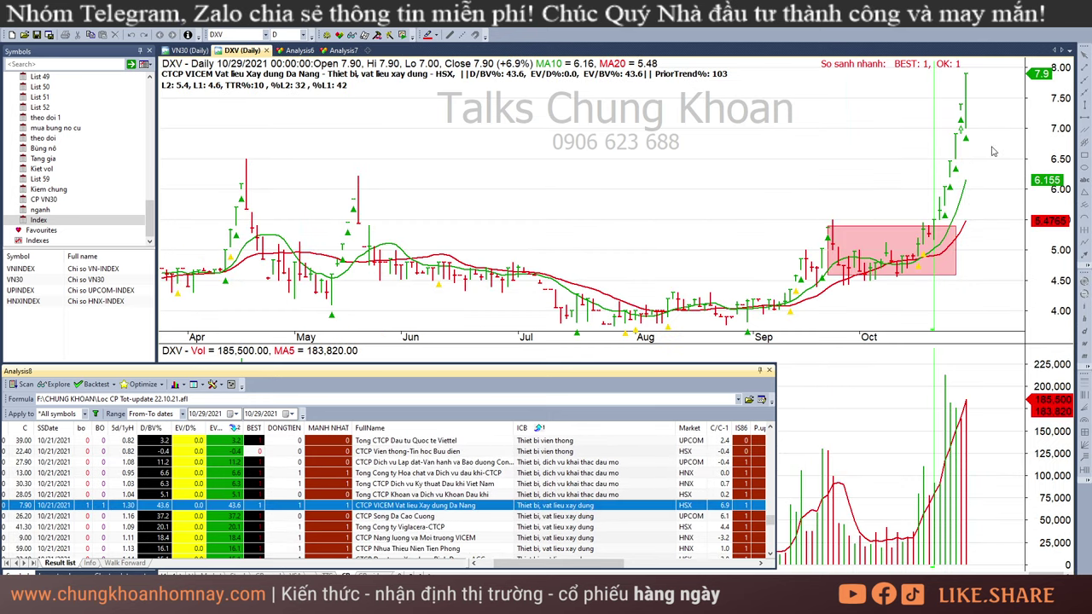
Review the building-materials charts from SCL, CTCP Song Da Cao Cuong, through VGC and NTP to ACC.
{"action": "key", "text": "Down"}
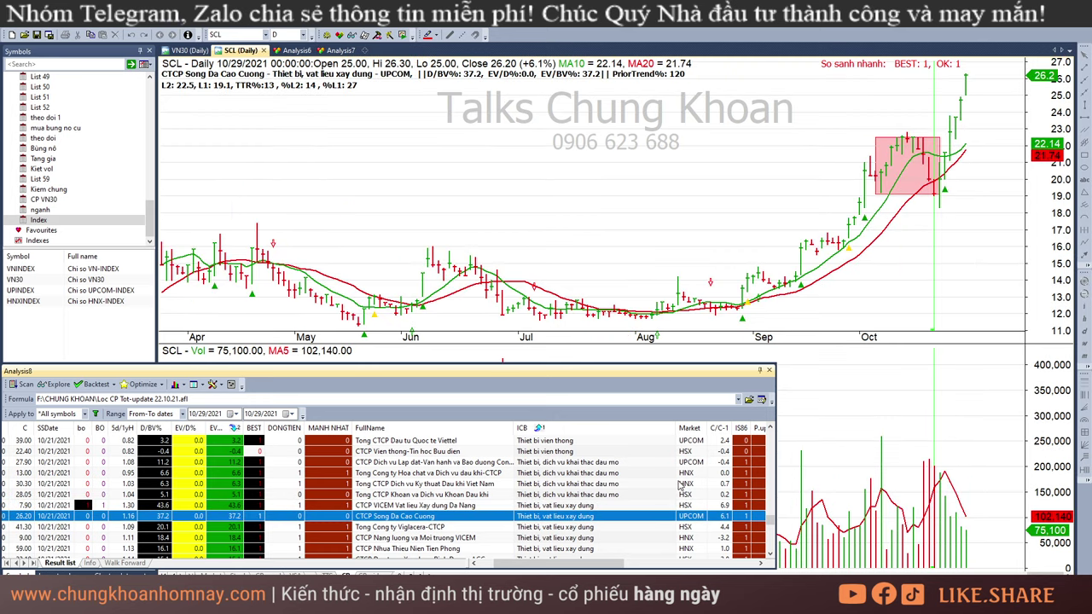
{"action": "key", "text": "Down"}
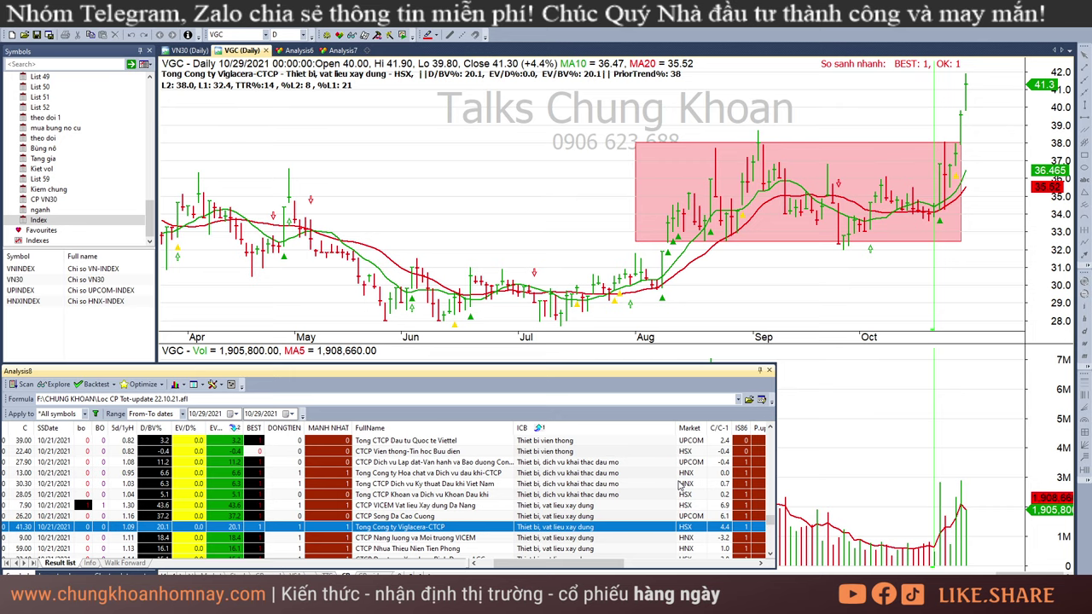
{"action": "key", "text": "Down"}
{"action": "key", "text": "Down"}
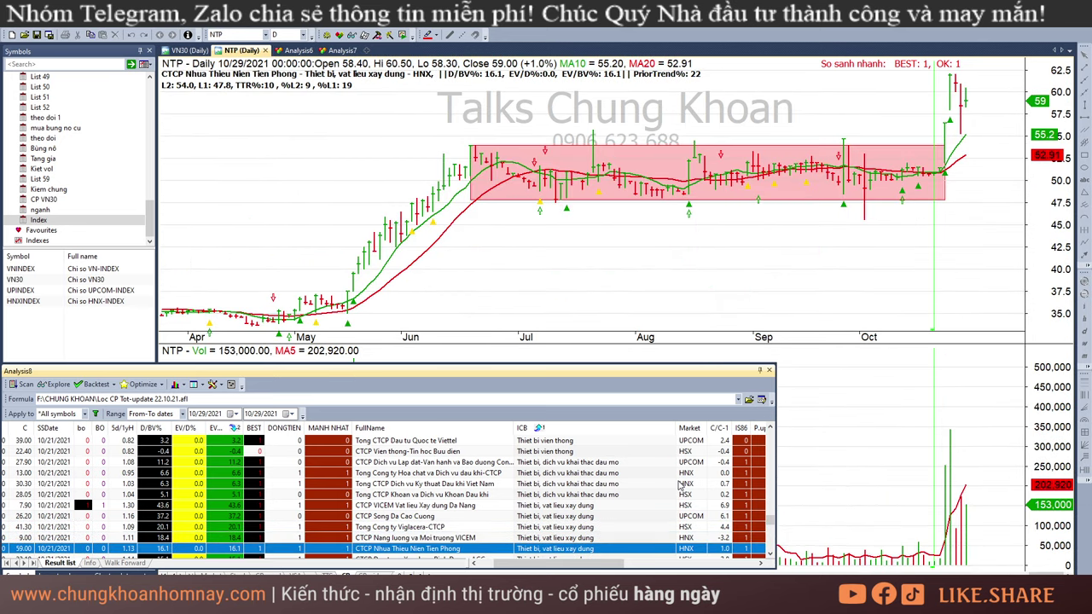
{"action": "key", "text": "Down"}
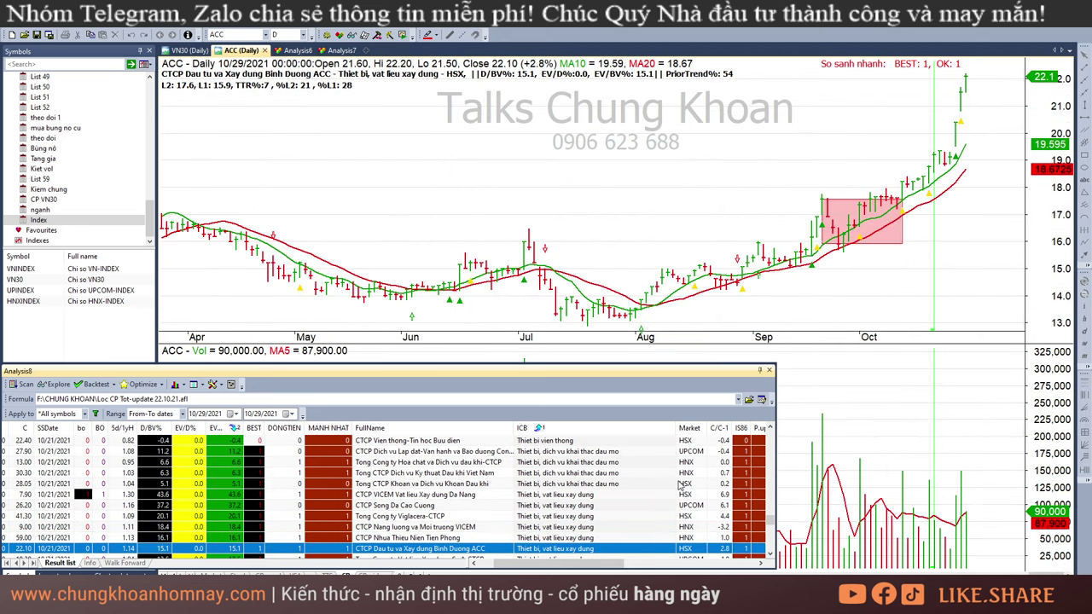
Continue through the building-materials charts of VLB, NAG and PAS to NNC, CTCP Da Nui Nho.
{"action": "key", "text": "Down"}
{"action": "key", "text": "Down"}
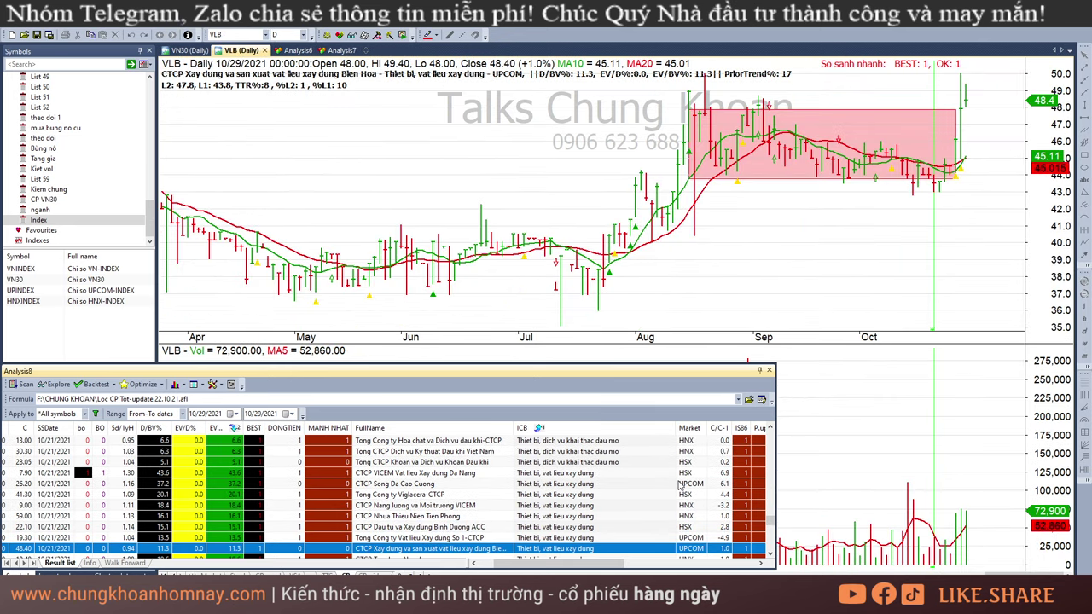
{"action": "key", "text": "Down"}
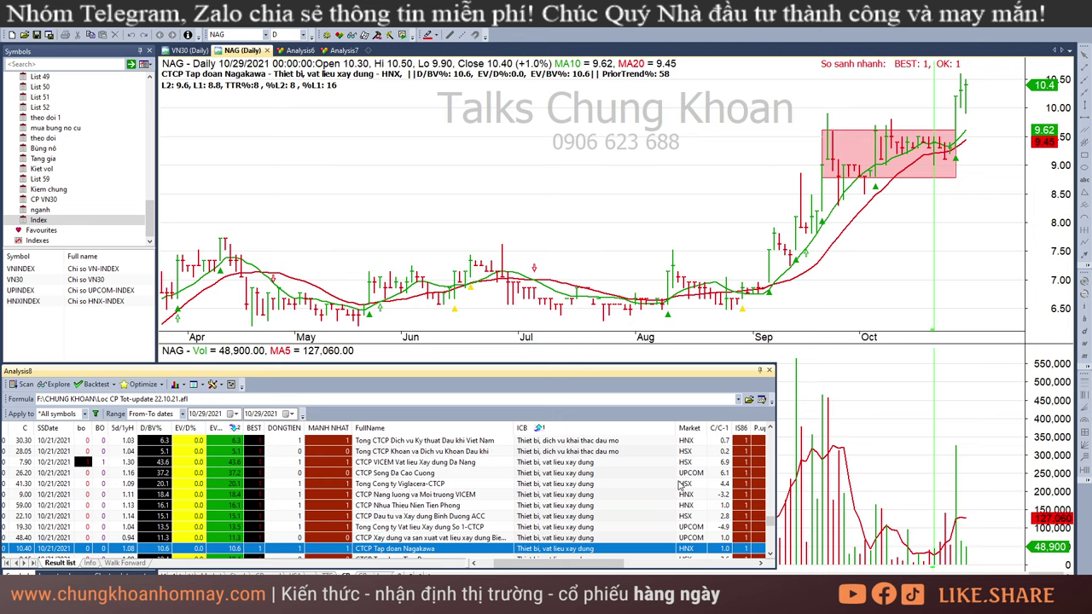
{"action": "key", "text": "Down"}
{"action": "key", "text": "Down"}
{"action": "key", "text": "Down"}
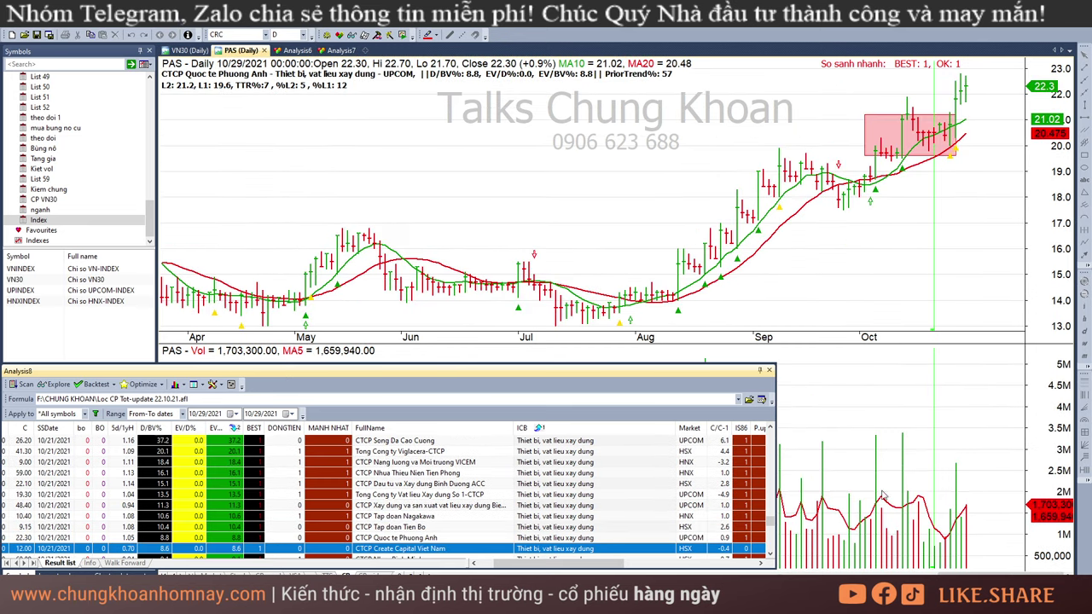
{"action": "key", "text": "Down"}
{"action": "key", "text": "Down"}
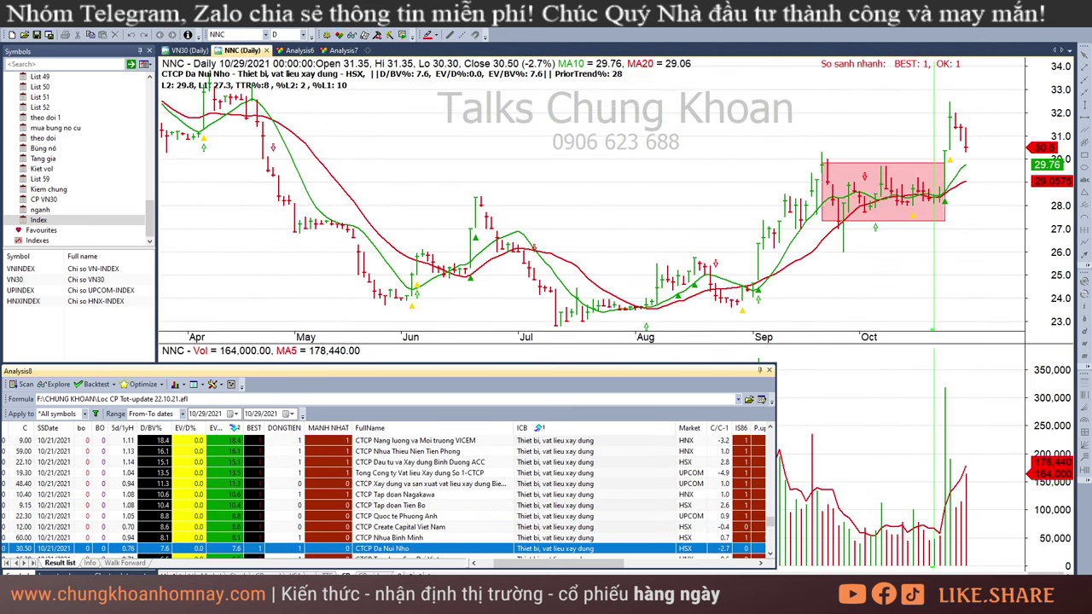
Switch to the Excel industry ranking and fill the Ngan hang and Thep name cells with yellow.
{"action": "left_click", "coordinate": [199, 597]}
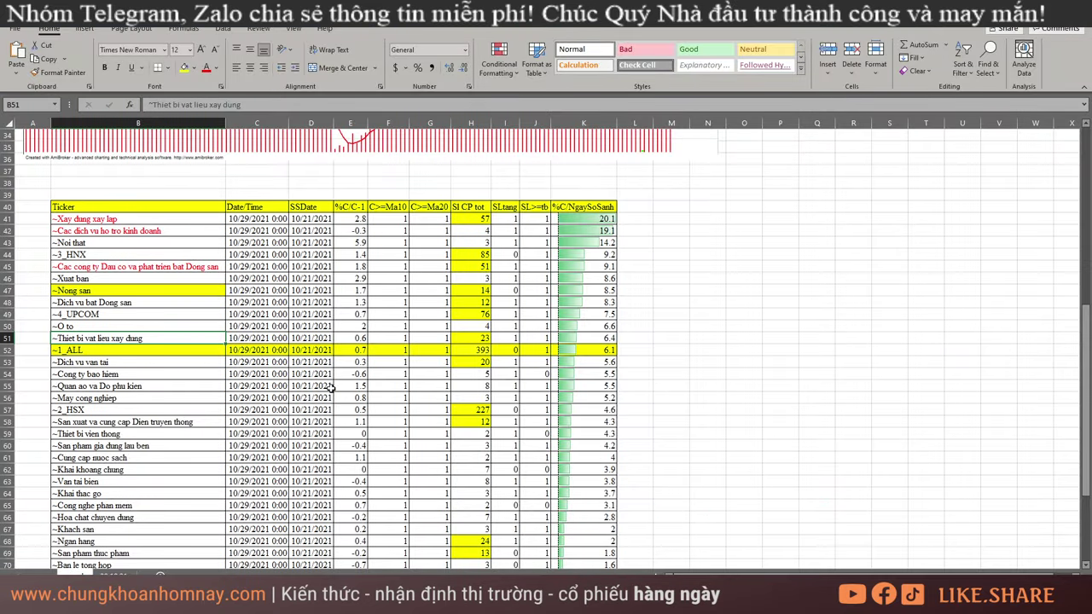
{"action": "scroll", "coordinate": [356, 396], "scroll_direction": "down", "scroll_amount": 10}
{"action": "scroll", "coordinate": [363, 406], "scroll_direction": "up", "scroll_amount": 6}
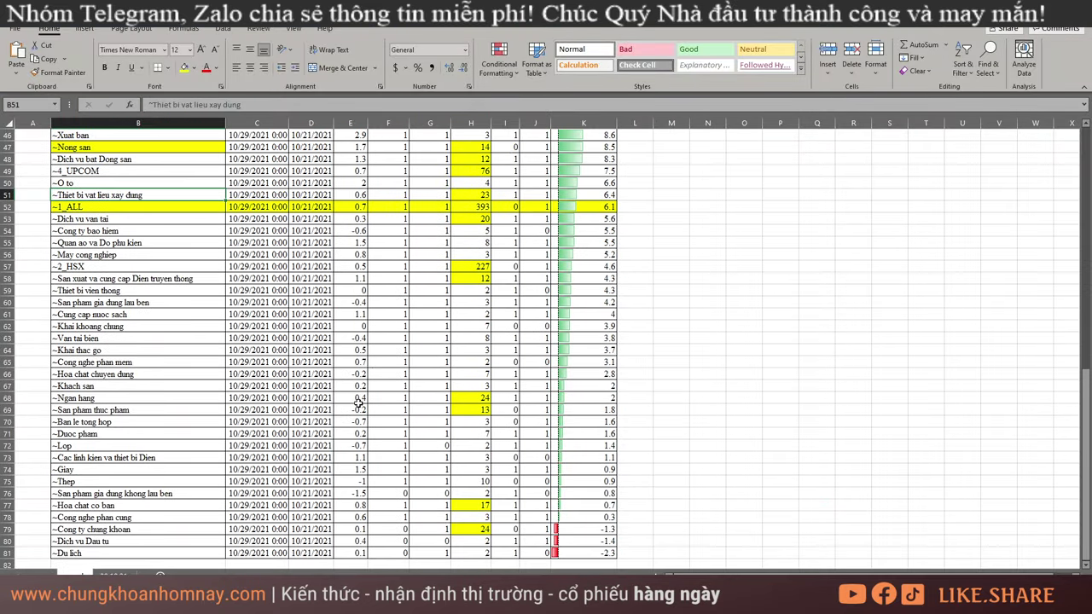
{"action": "left_click", "coordinate": [124, 399]}
{"action": "left_click", "coordinate": [182, 68]}
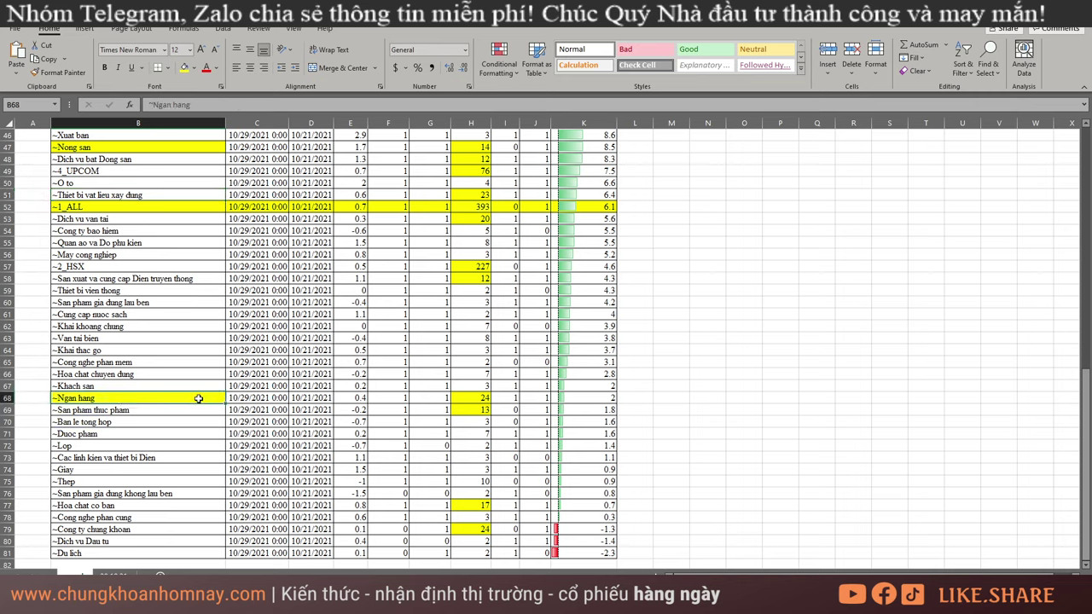
{"action": "left_click", "coordinate": [85, 483]}
{"action": "left_click", "coordinate": [184, 70]}
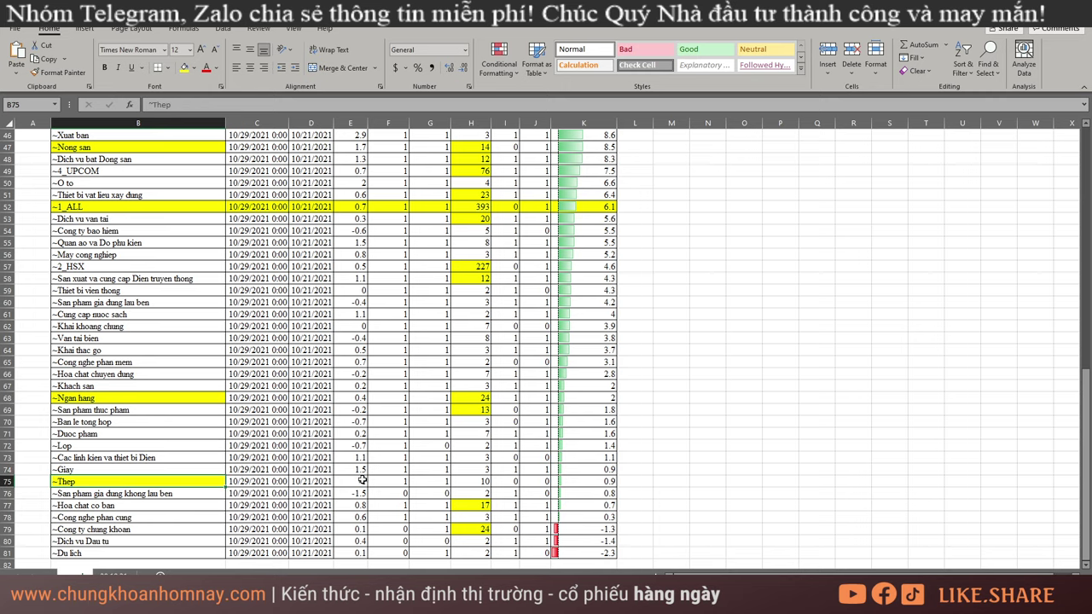
Review the industry ranking around the Thep and Ngan hang rows, comparing neighbours such as Cong ty bao hiem, Cung cap nuoc sach and Van tai bien.
{"action": "scroll", "coordinate": [362, 480], "scroll_direction": "down", "scroll_amount": 3}
{"action": "key", "text": "shift+space"}
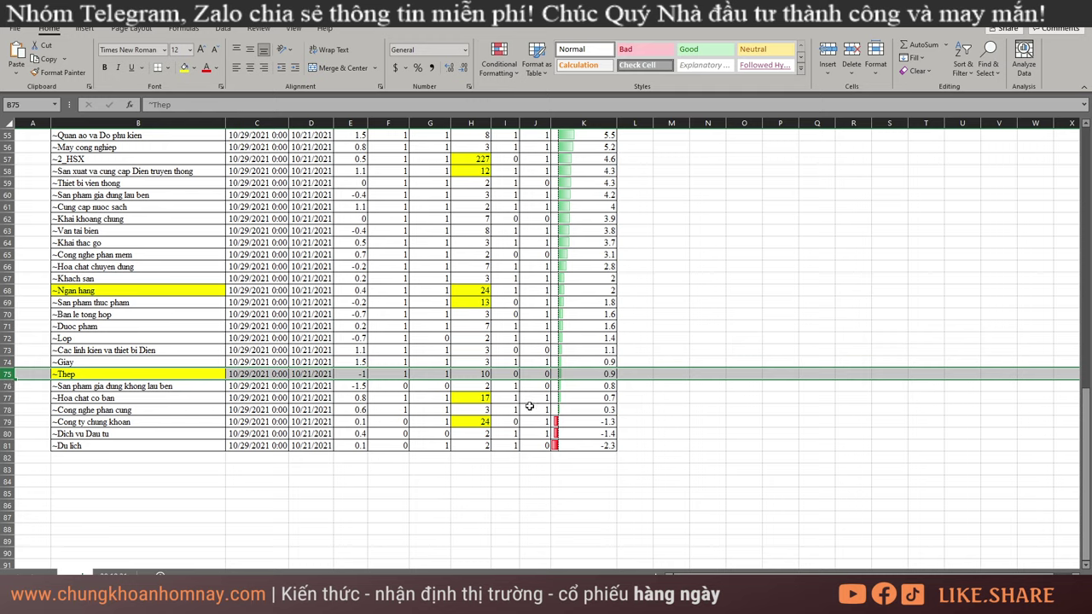
{"action": "scroll", "coordinate": [209, 367], "scroll_direction": "up", "scroll_amount": 2}
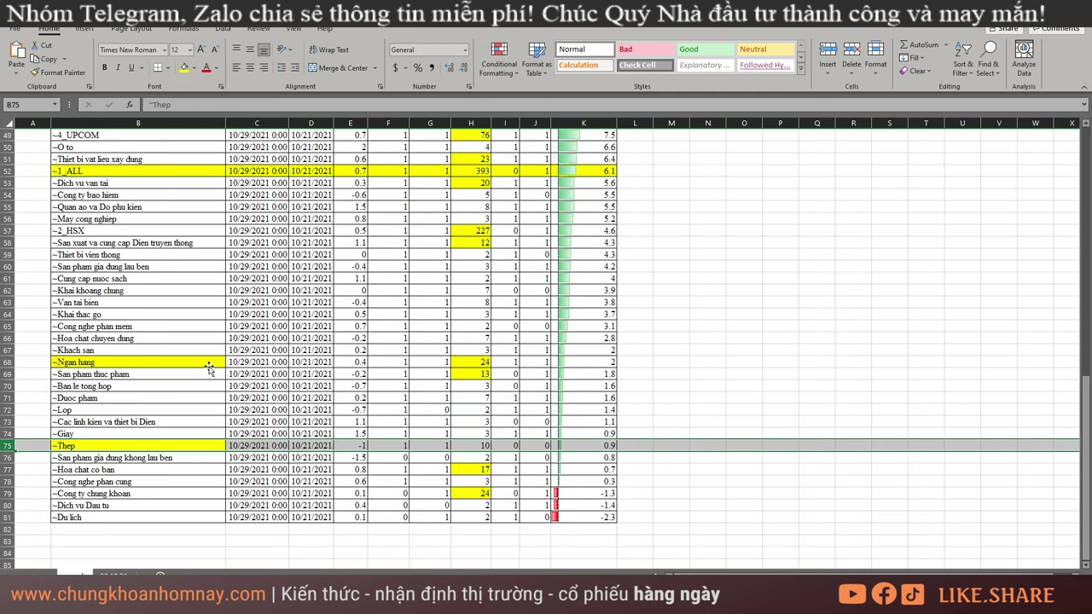
{"action": "left_click", "coordinate": [122, 196]}
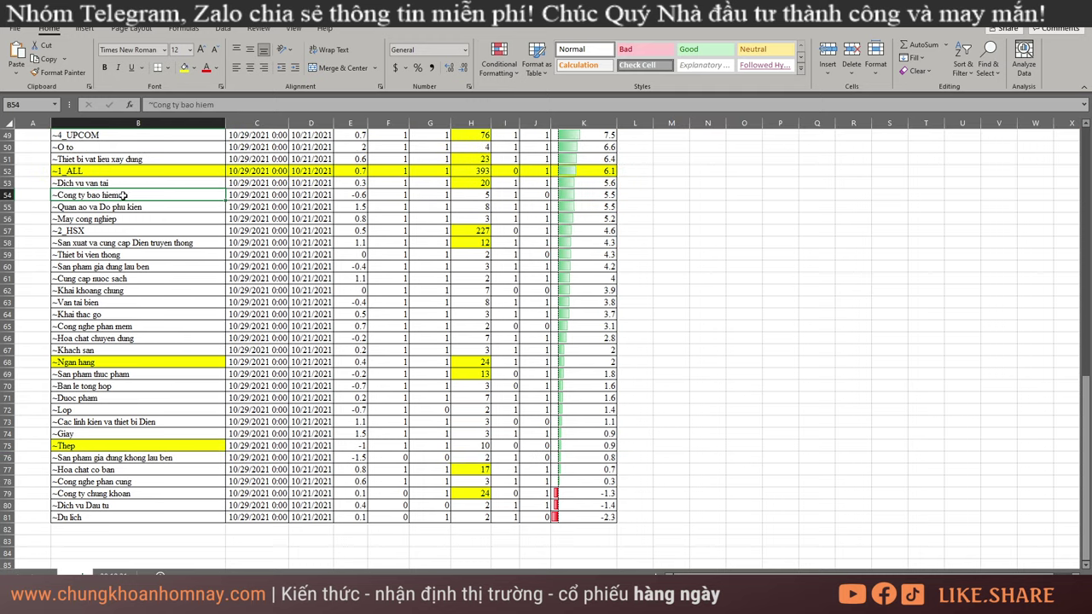
{"action": "left_click", "coordinate": [133, 279]}
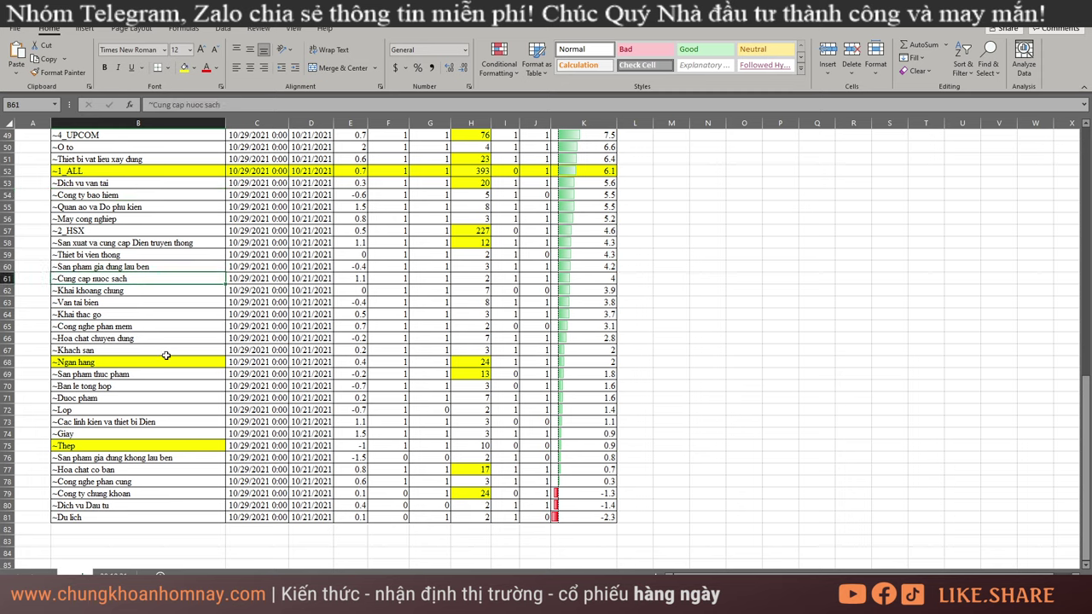
{"action": "left_click", "coordinate": [166, 352]}
{"action": "left_click", "coordinate": [157, 339]}
{"action": "left_click", "coordinate": [146, 326]}
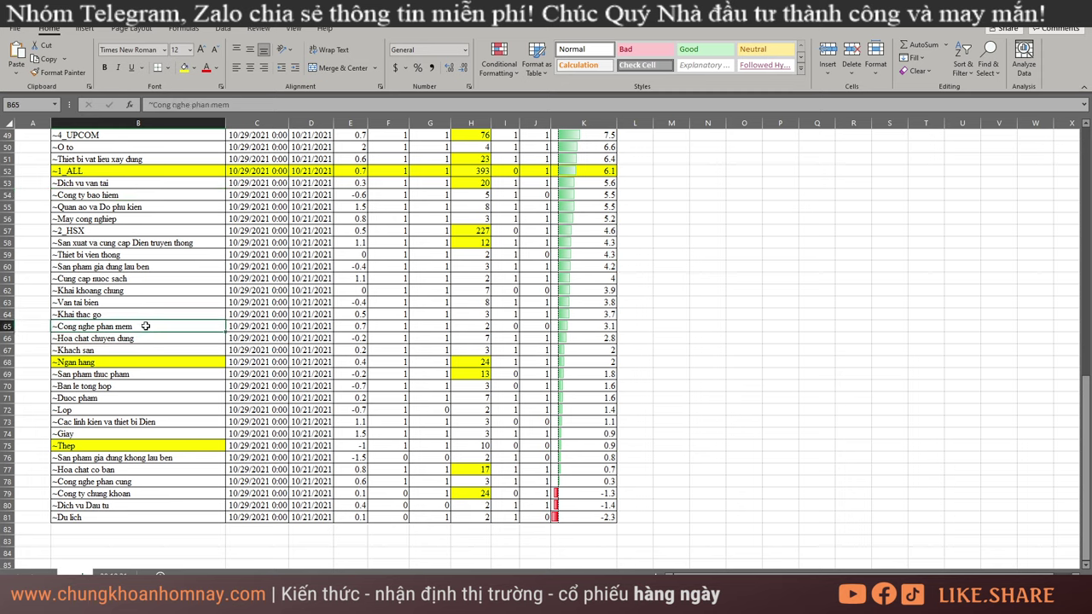
{"action": "left_click", "coordinate": [134, 301]}
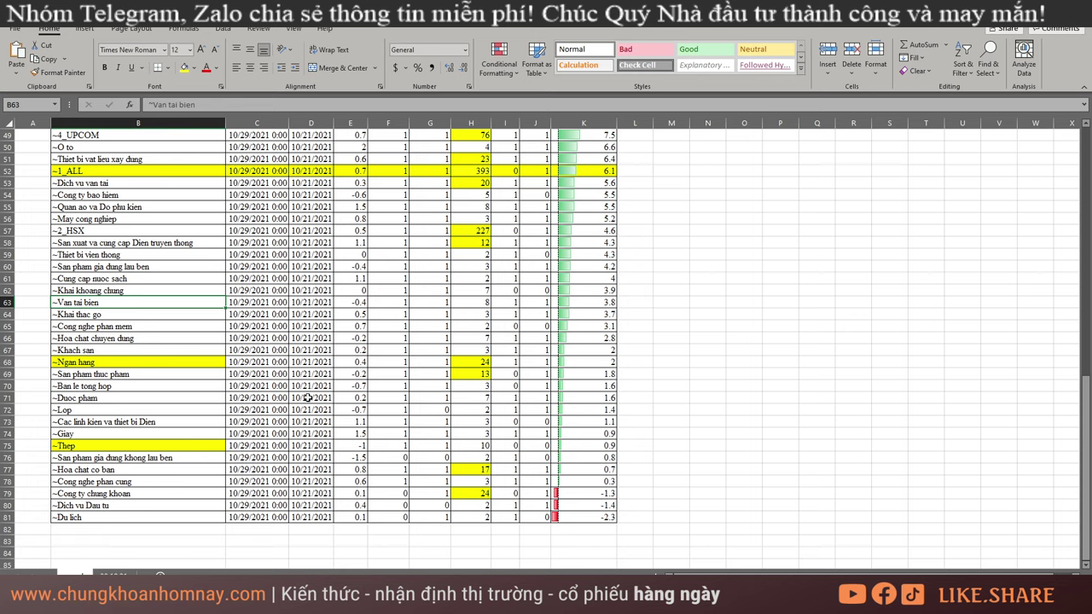
{"action": "scroll", "coordinate": [303, 386], "scroll_direction": "up", "scroll_amount": 4}
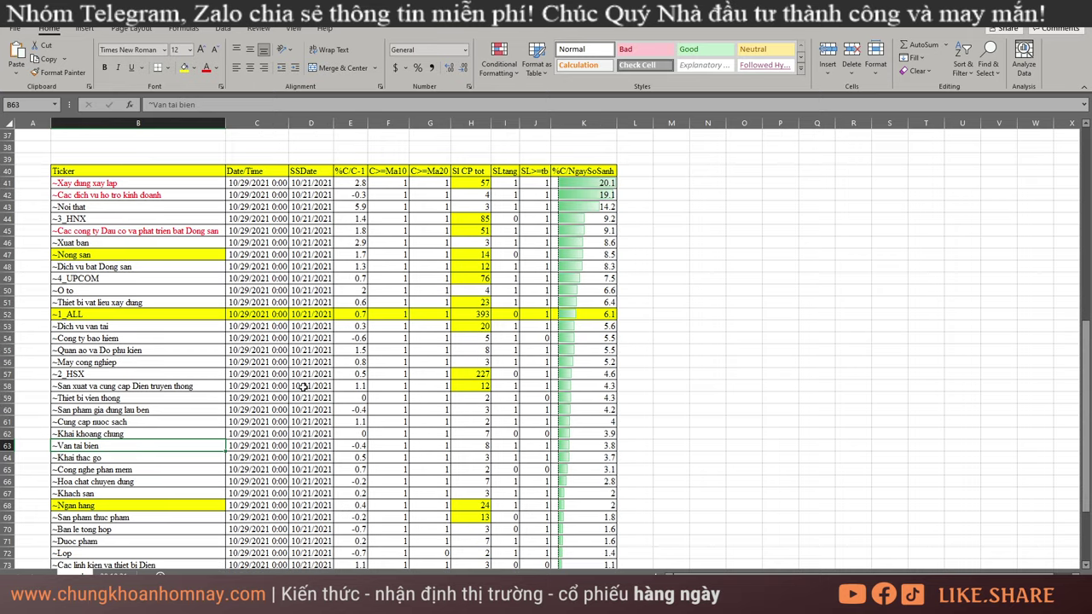
{"action": "scroll", "coordinate": [303, 386], "scroll_direction": "down", "scroll_amount": 4}
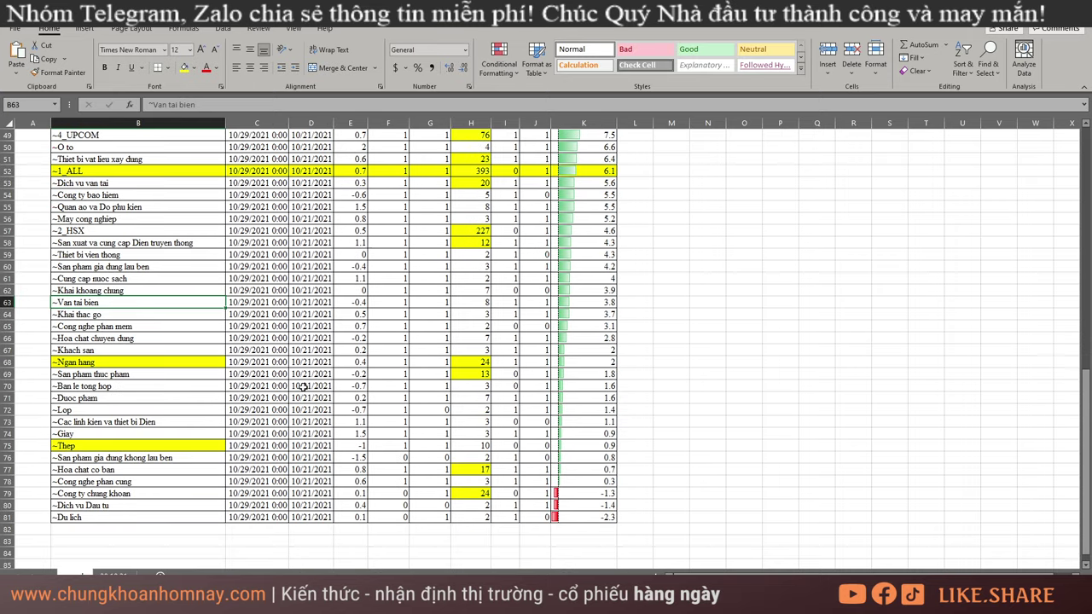
{"action": "left_click", "coordinate": [118, 280]}
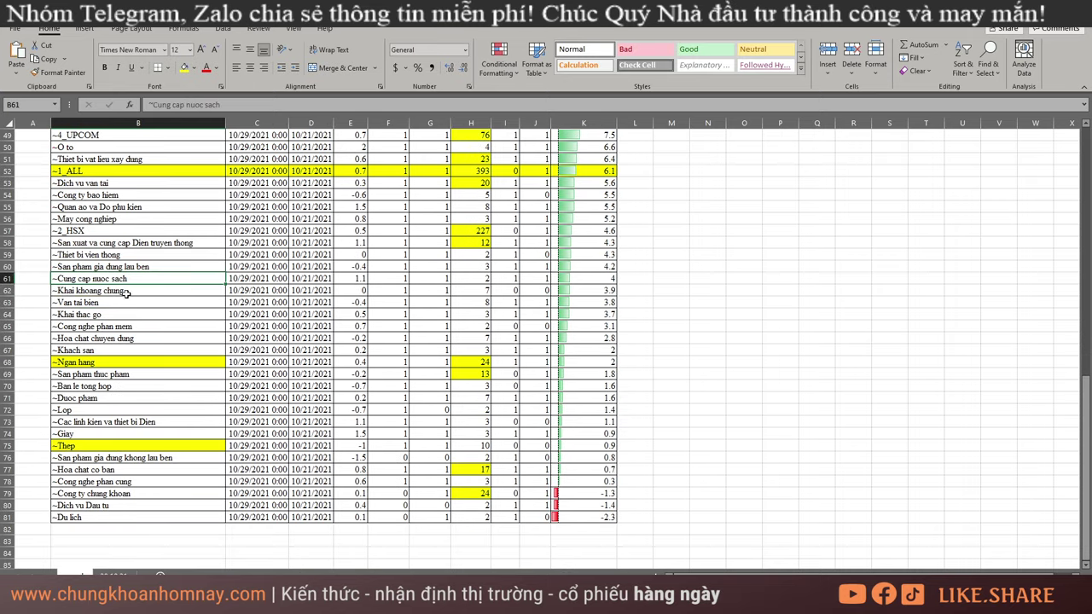
Find "chung khoan" in the ranking, fill the Cong ty chung khoan name cell with yellow, and select its row.
{"action": "key", "text": "ctrl+f"}
{"action": "type", "text": "d"}
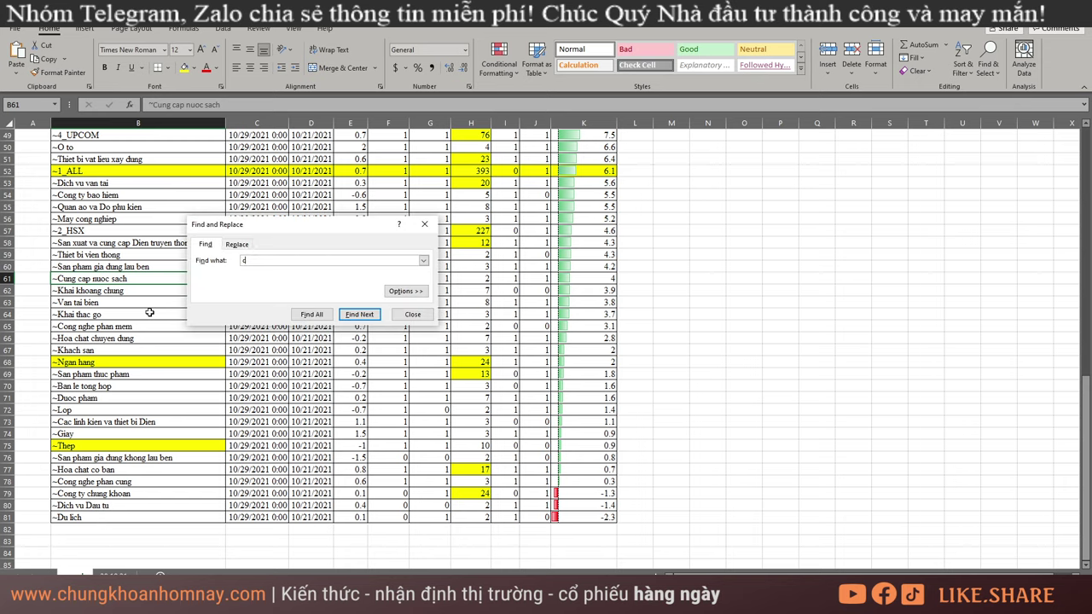
{"action": "type", "text": "hung khoan"}
{"action": "key", "text": "Return"}
{"action": "key", "text": "Escape"}
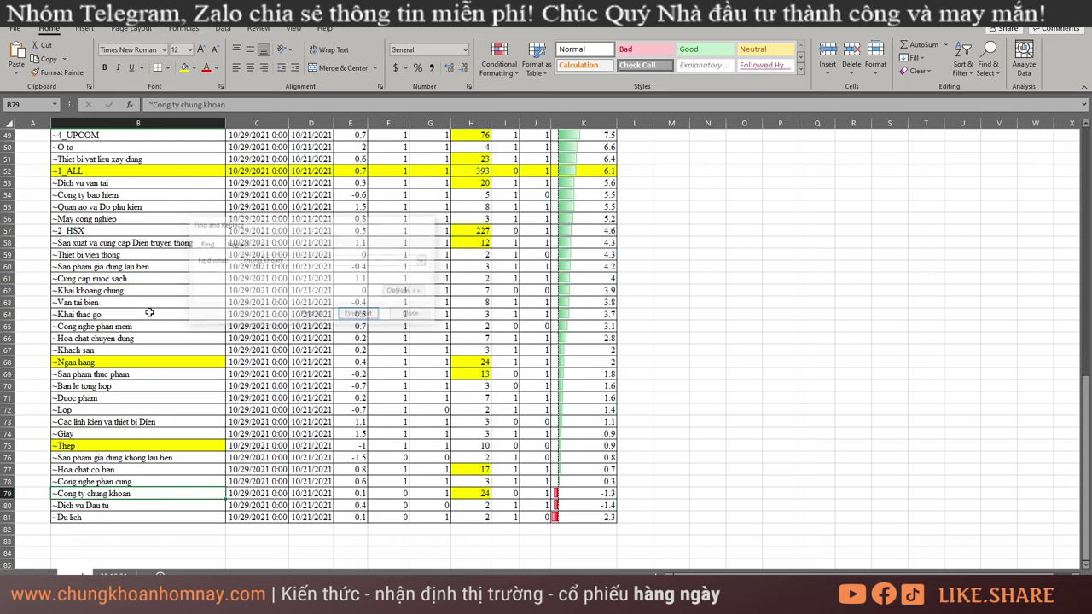
{"action": "left_click", "coordinate": [183, 67]}
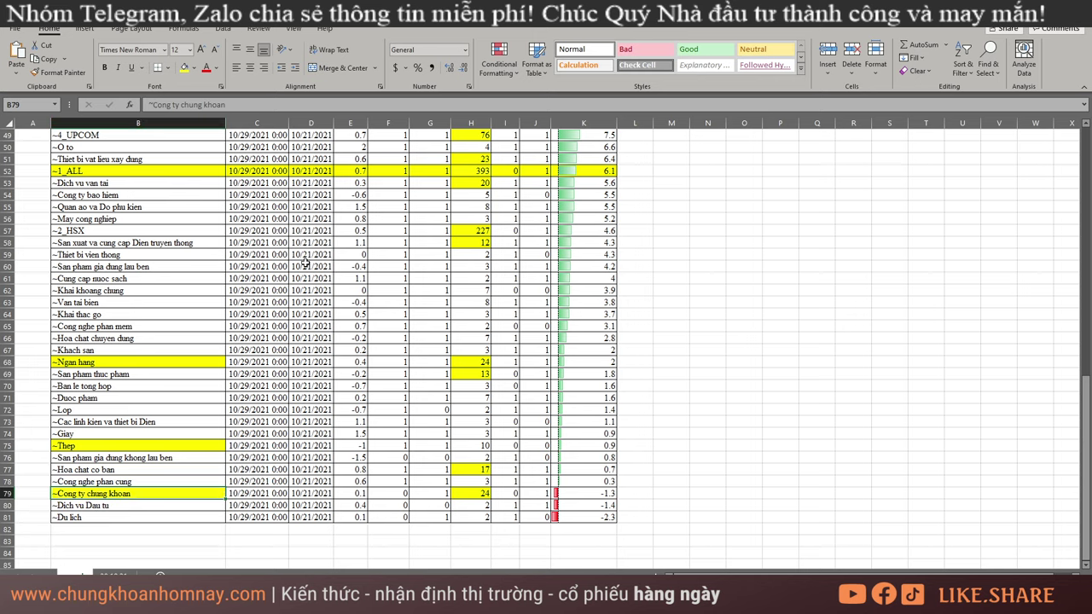
{"action": "key", "text": "shift+space"}
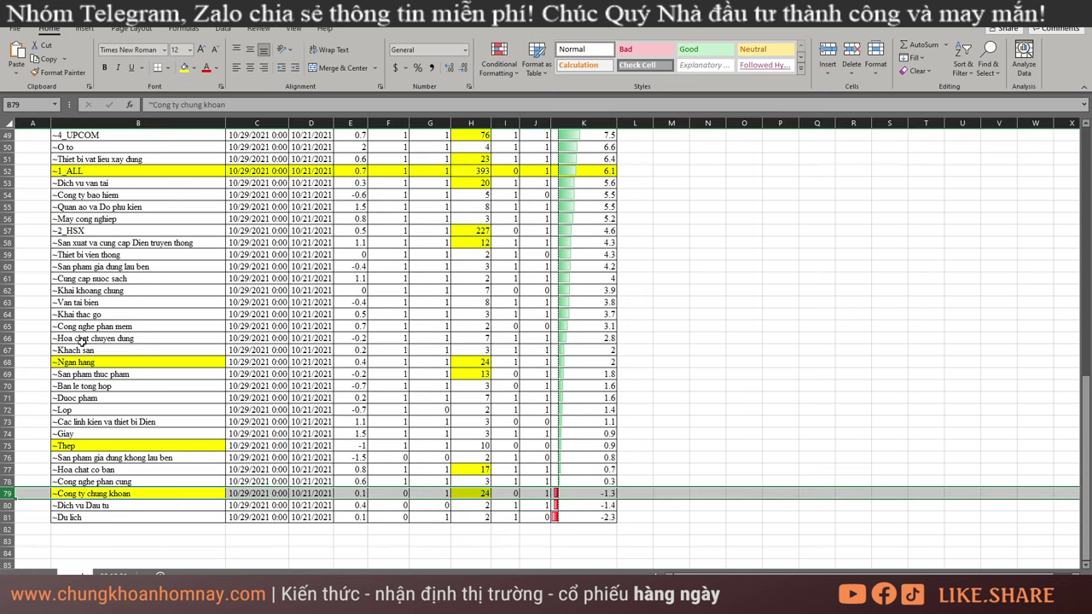
Examine the weaker industries by selecting Van tai bien to Cong nghe phan cung, and the full block from Ngan hang to Du lich.
{"action": "left_click_drag", "start_coordinate": [78, 302], "coordinate": [461, 483]}
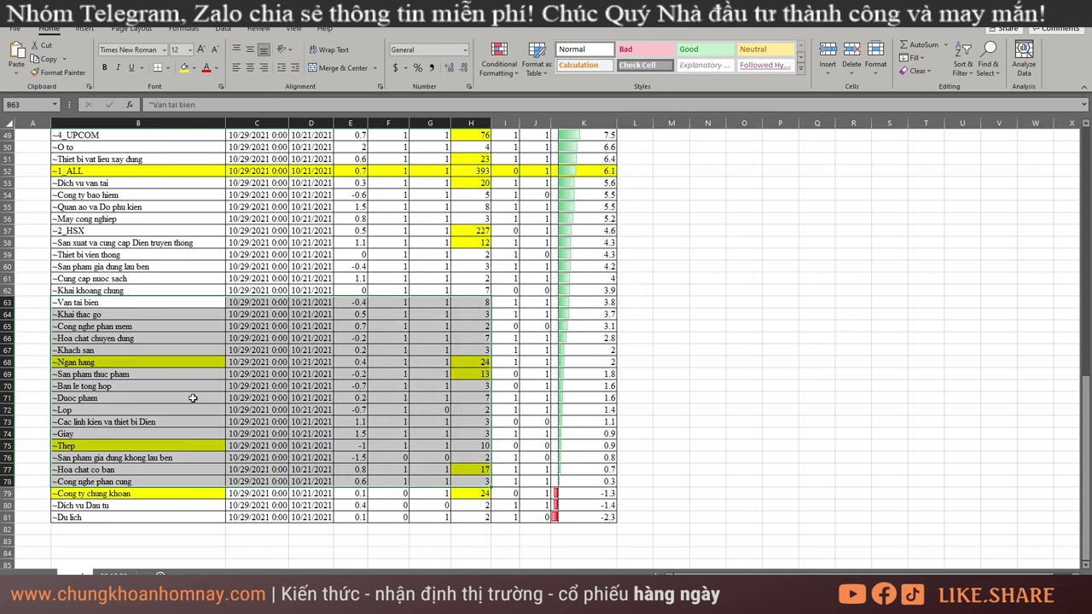
{"action": "left_click", "coordinate": [370, 386]}
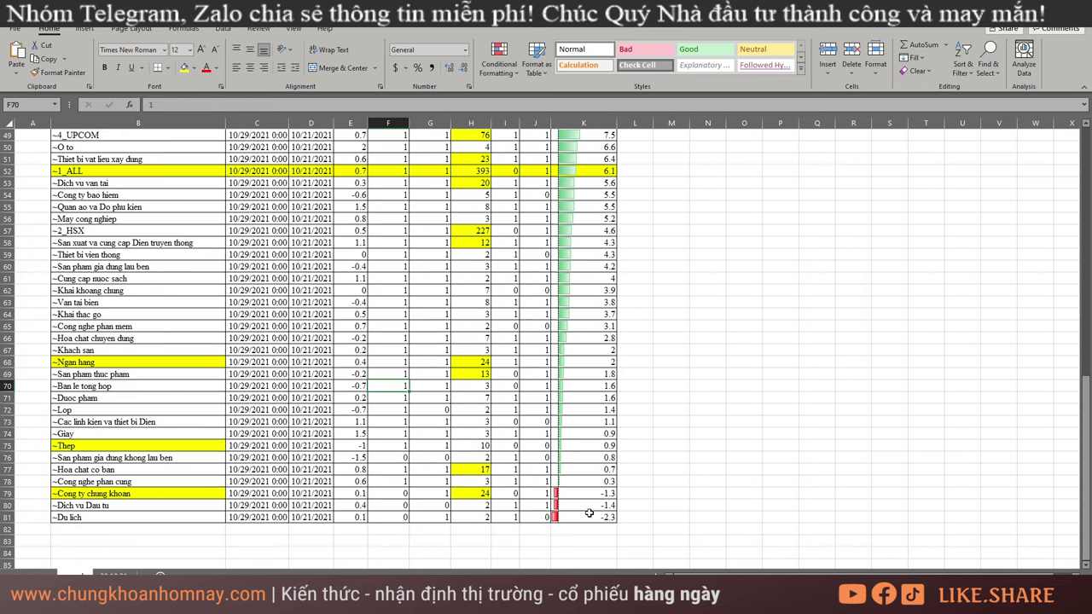
{"action": "left_click_drag", "start_coordinate": [610, 518], "coordinate": [96, 362]}
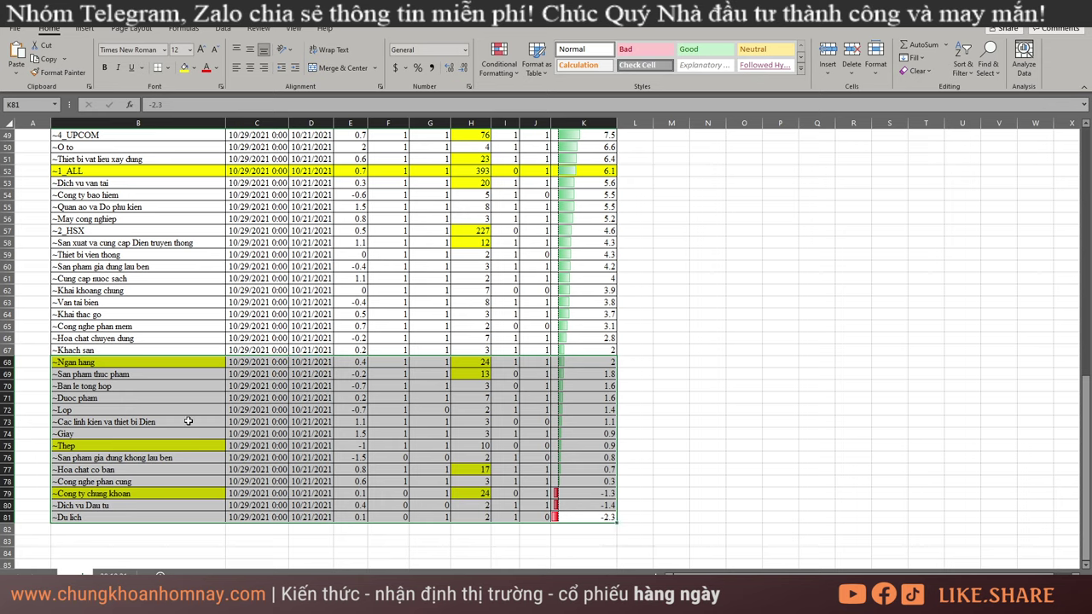
Switch to AmiBroker, find the Cong ty chung khoan group in the results, and show the chart of its leading stock, APS.
{"action": "left_click", "coordinate": [77, 504]}
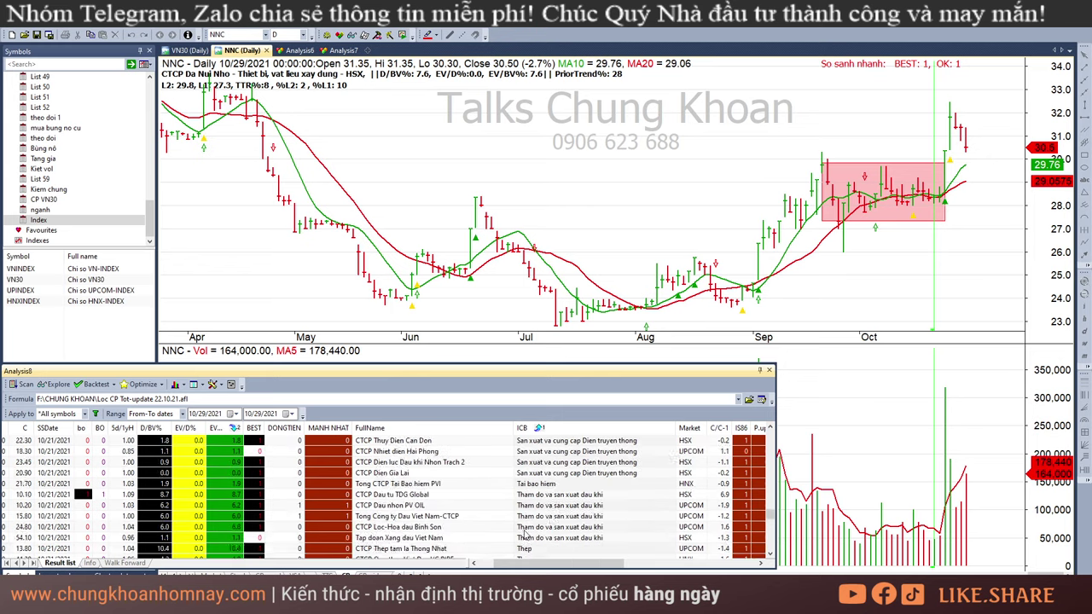
{"action": "scroll", "coordinate": [581, 507], "scroll_direction": "up", "scroll_amount": 1}
{"action": "scroll", "coordinate": [581, 507], "scroll_direction": "up", "scroll_amount": 5}
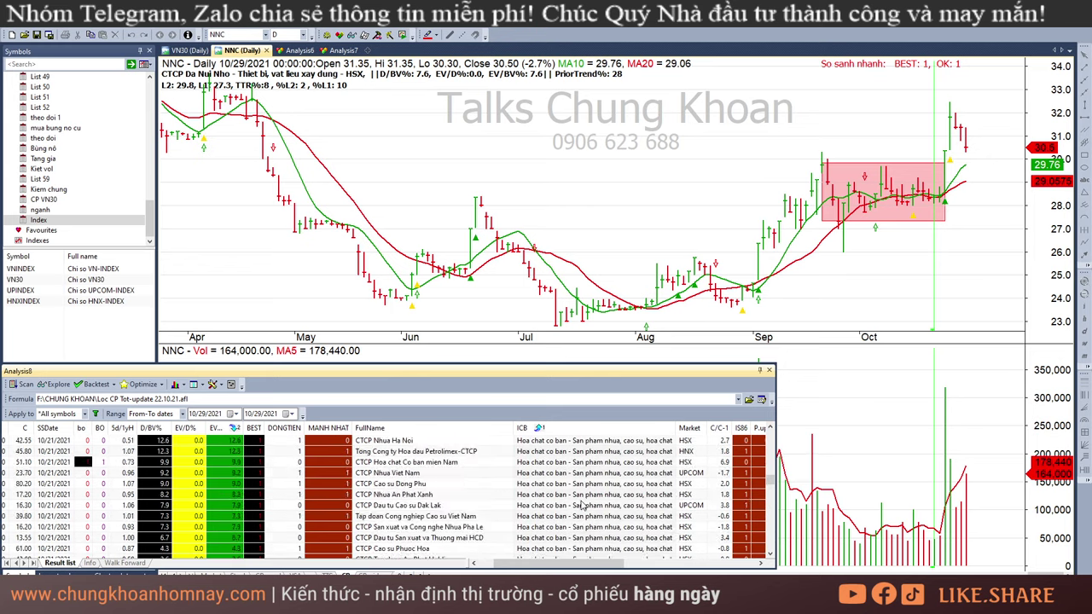
{"action": "scroll", "coordinate": [580, 507], "scroll_direction": "up", "scroll_amount": 4}
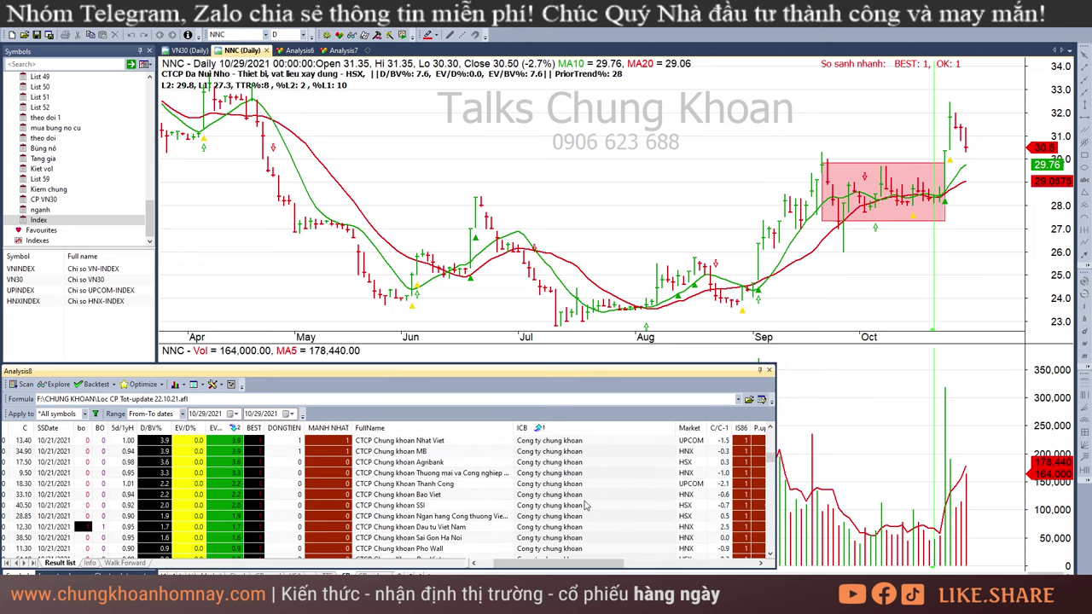
{"action": "scroll", "coordinate": [587, 506], "scroll_direction": "up", "scroll_amount": 3}
{"action": "left_click", "coordinate": [588, 496]}
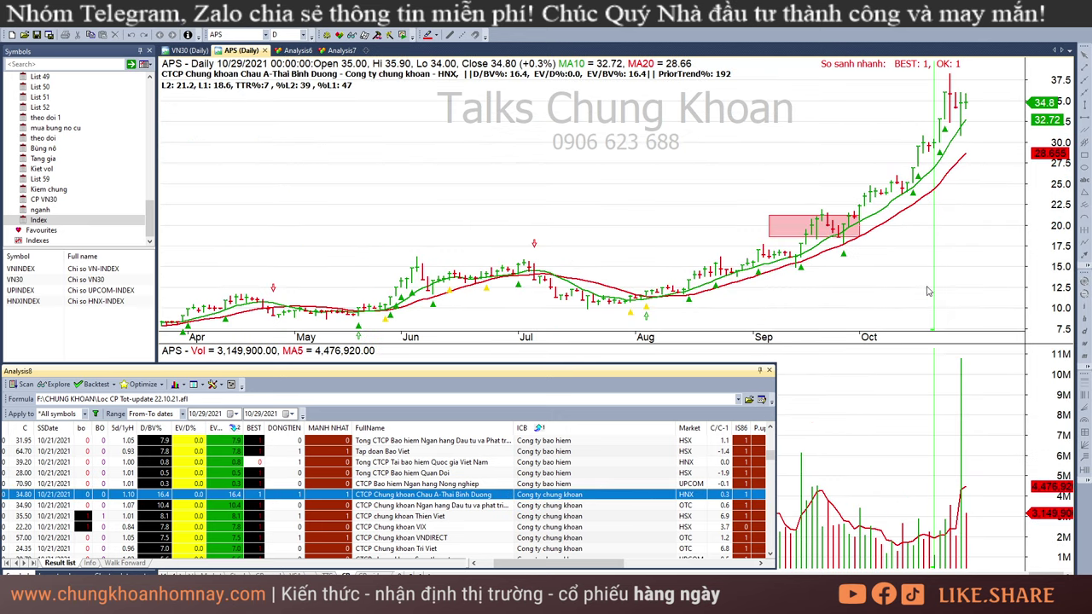
Review the securities charts of BSI, TVS and VIX, checking VIX's late-October bars after its consolidation box.
{"action": "key", "text": "Down"}
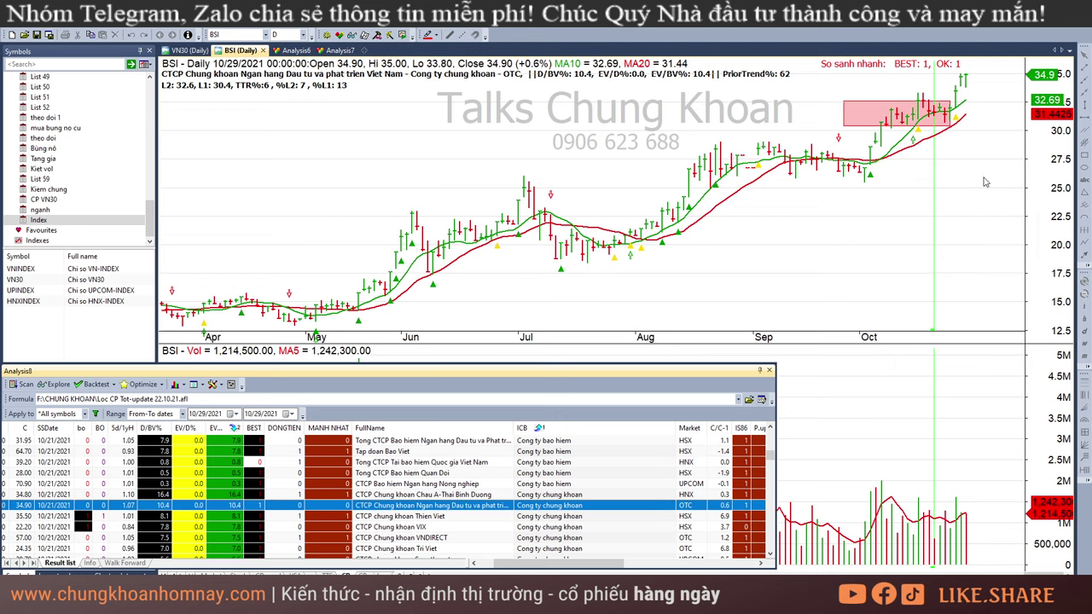
{"action": "mouse_move", "coordinate": [989, 163]}
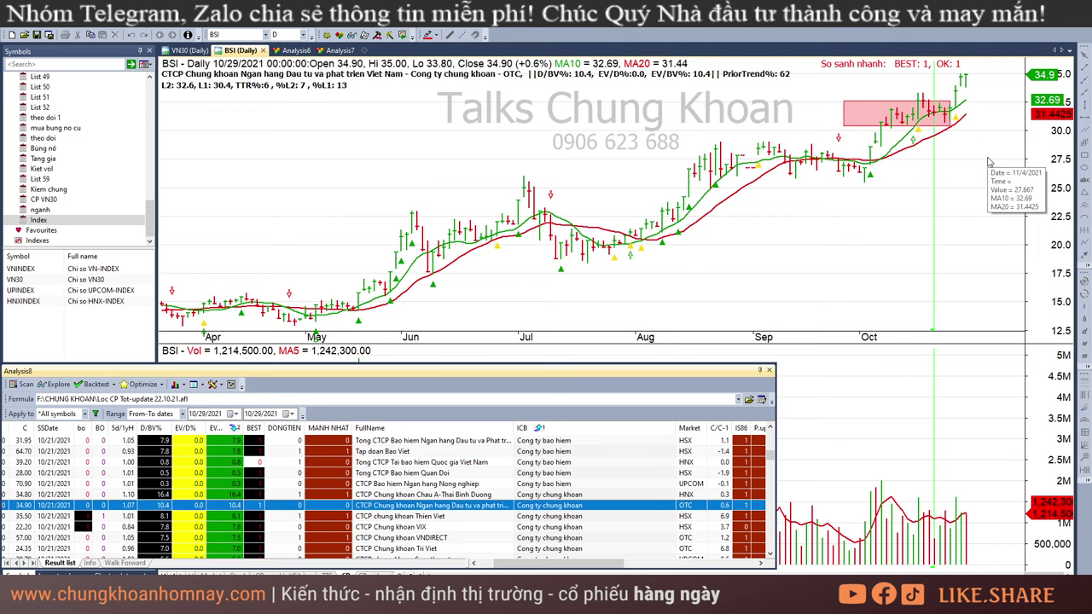
{"action": "key", "text": "Down"}
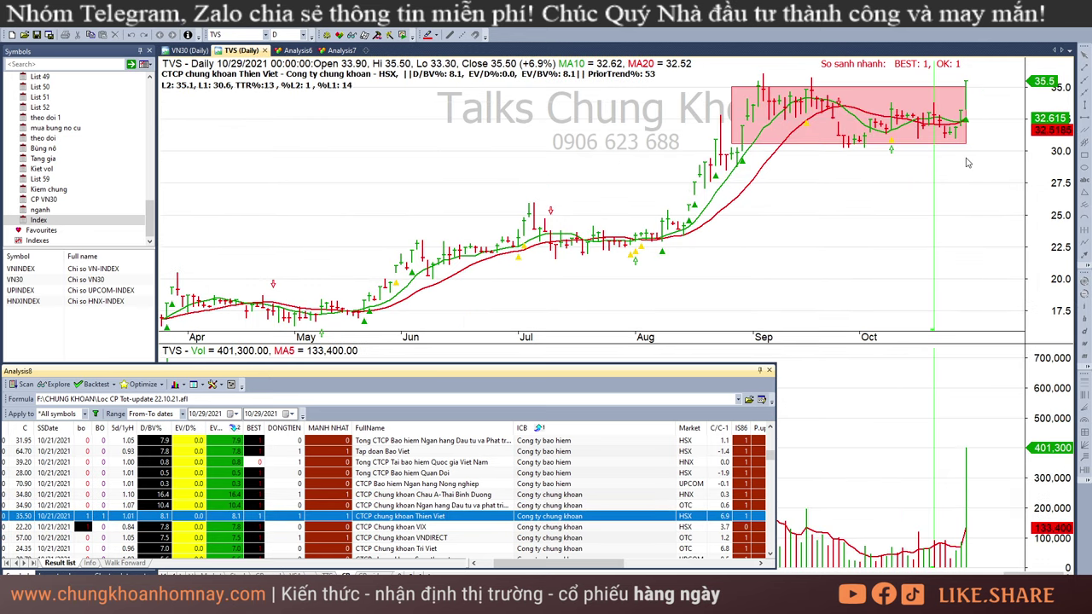
{"action": "left_click", "coordinate": [467, 524]}
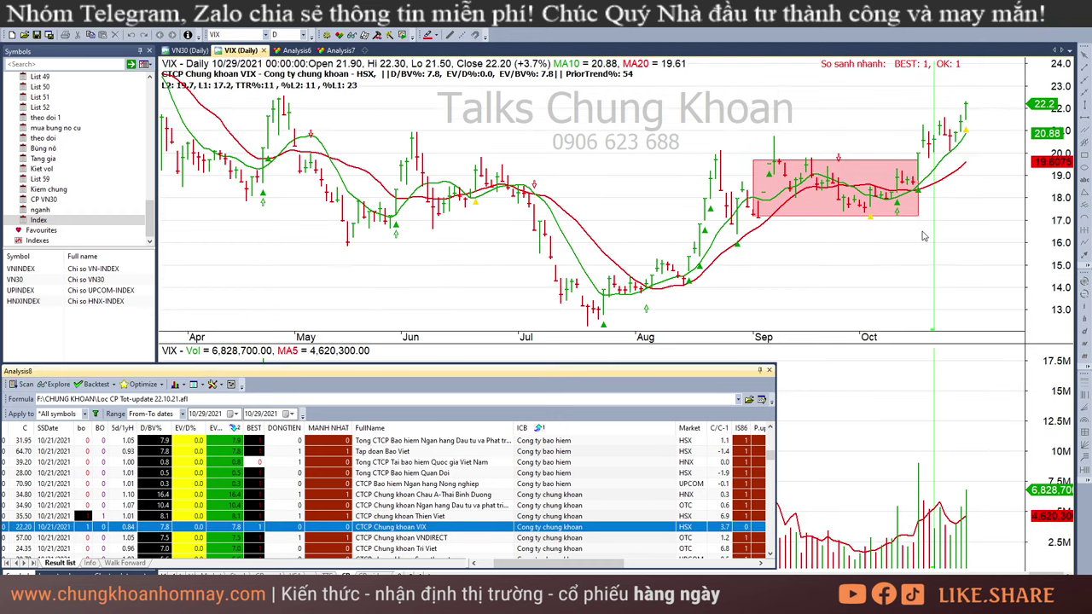
{"action": "left_click", "coordinate": [921, 237]}
{"action": "left_click", "coordinate": [952, 234]}
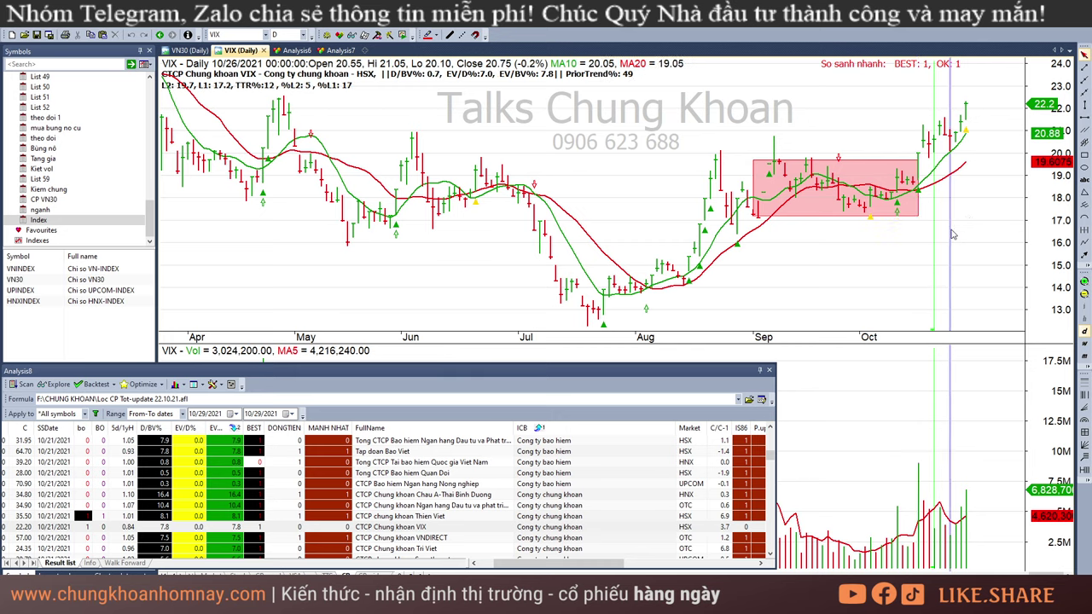
{"action": "left_click", "coordinate": [981, 213]}
Show the VND chart and inspect its individual daily bars from 10/25/2021 to 10/28/2021.
{"action": "left_click", "coordinate": [422, 538]}
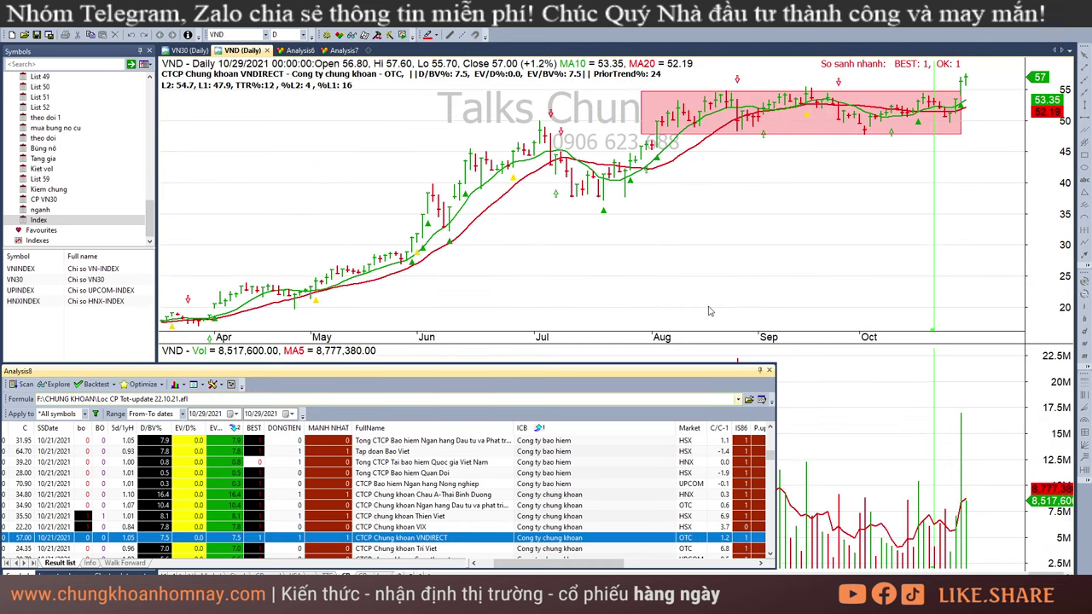
{"action": "left_click", "coordinate": [960, 147]}
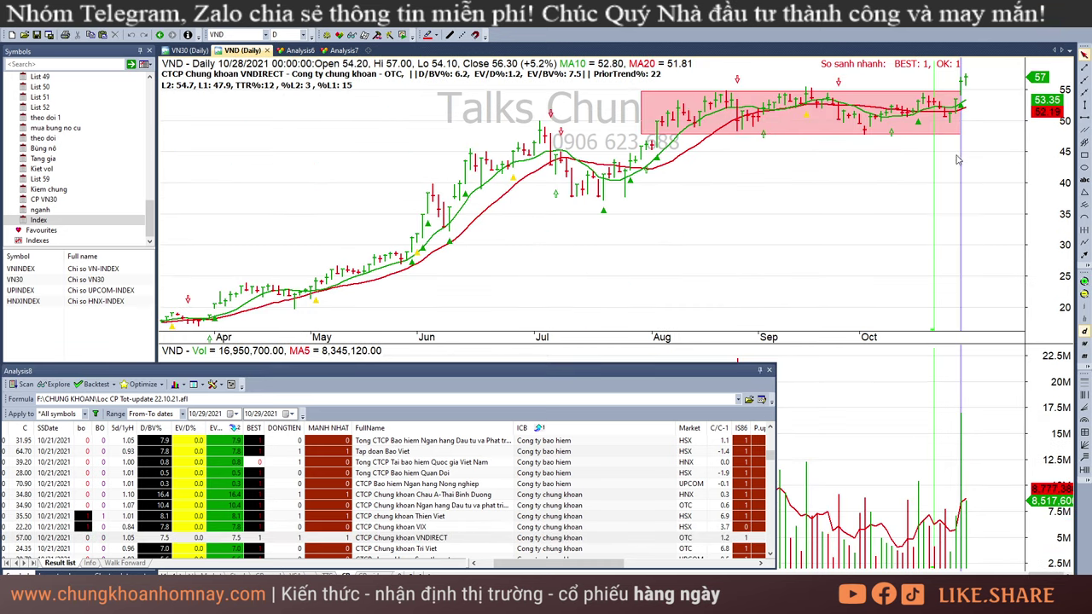
{"action": "left_click", "coordinate": [955, 159]}
{"action": "left_click", "coordinate": [949, 159]}
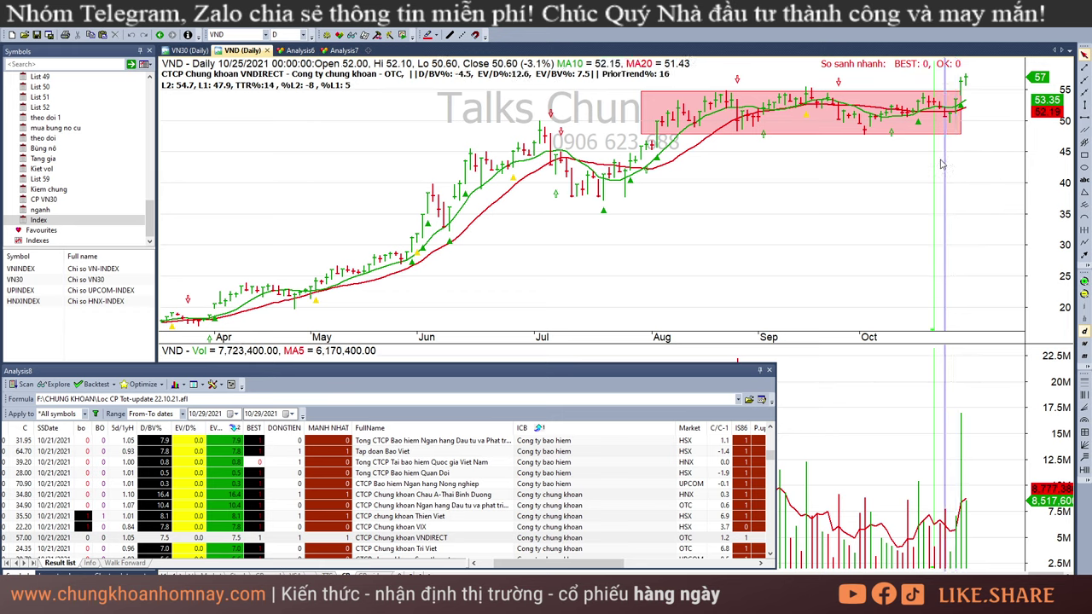
{"action": "left_click", "coordinate": [948, 162]}
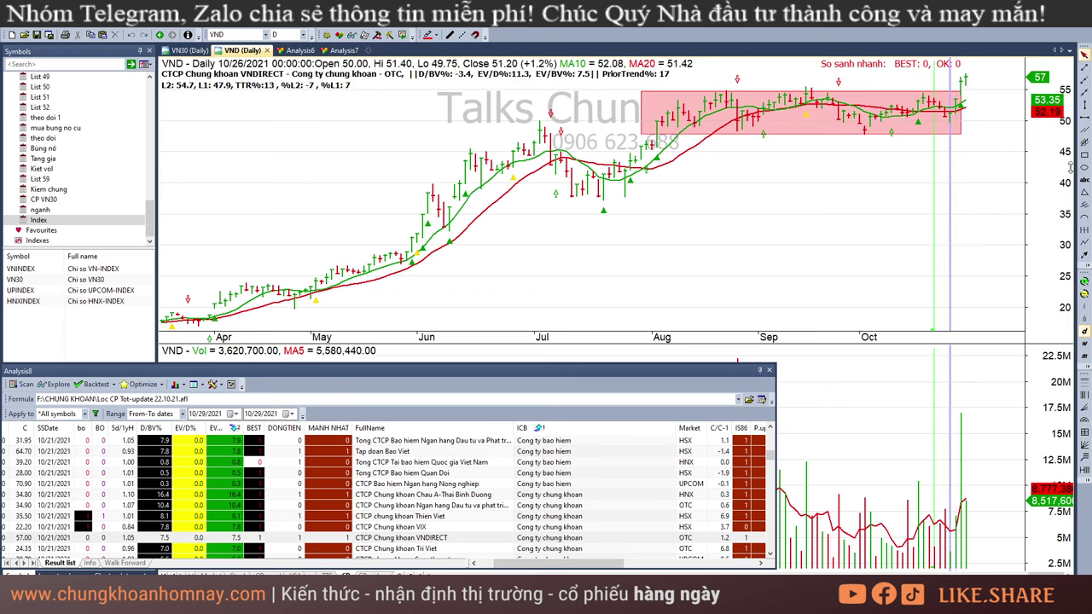
Draw a small triangle just below VND's late-October candles to mark the 10/26/2021 low.
{"action": "left_click", "coordinate": [1084, 193]}
{"action": "left_click_drag", "start_coordinate": [945, 150], "coordinate": [944, 160]}
{"action": "left_click", "coordinate": [960, 162]}
{"action": "left_click", "coordinate": [951, 173]}
{"action": "left_click", "coordinate": [945, 150]}
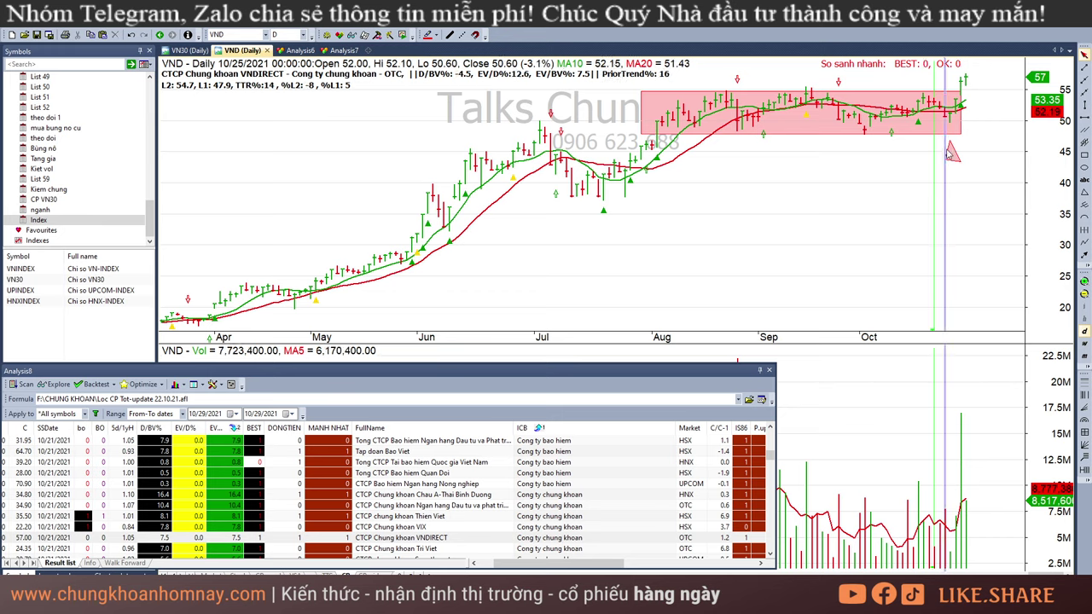
{"action": "key", "text": "Right"}
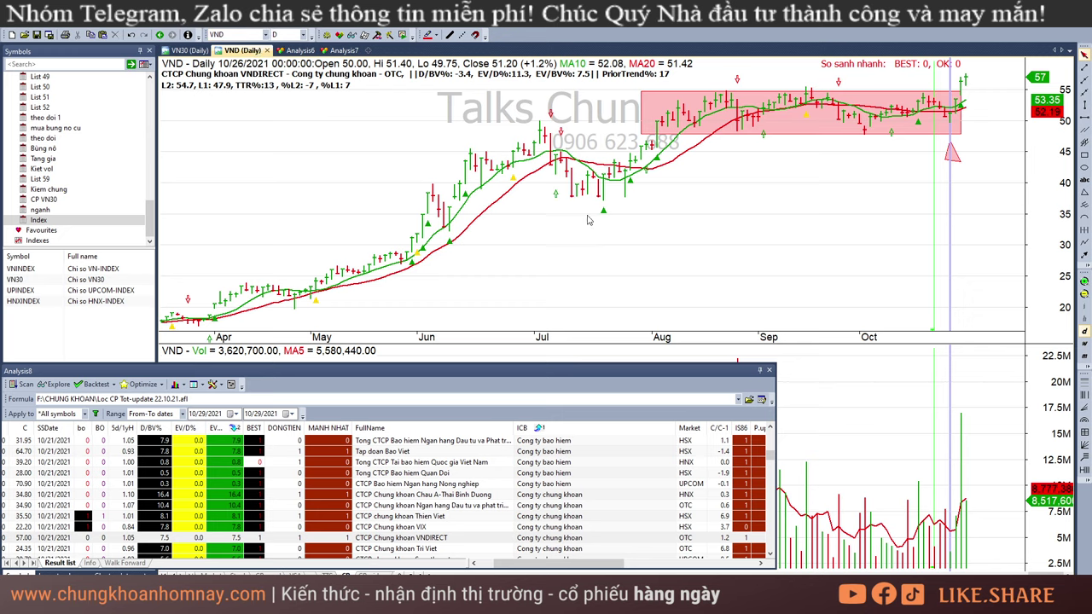
{"action": "left_click", "coordinate": [854, 232]}
{"action": "left_click", "coordinate": [949, 181]}
Show the TVB chart and extend its consolidation rectangle to the latest bar, 10/29/2021.
{"action": "scroll", "coordinate": [456, 454], "scroll_direction": "down", "scroll_amount": 2}
{"action": "left_click", "coordinate": [419, 487]}
{"action": "left_click", "coordinate": [1009, 180]}
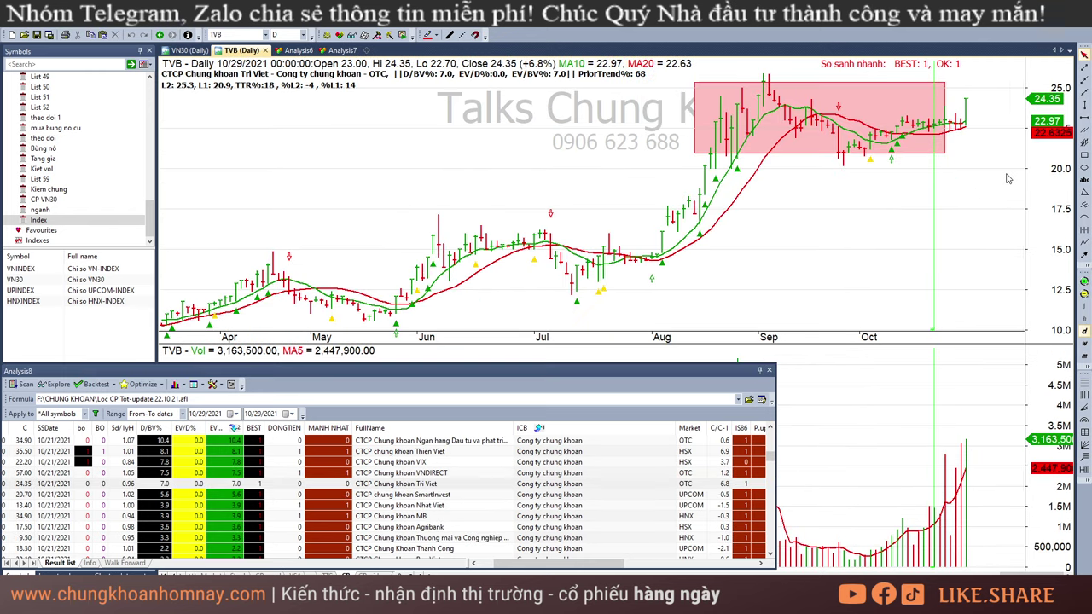
{"action": "left_click", "coordinate": [968, 115]}
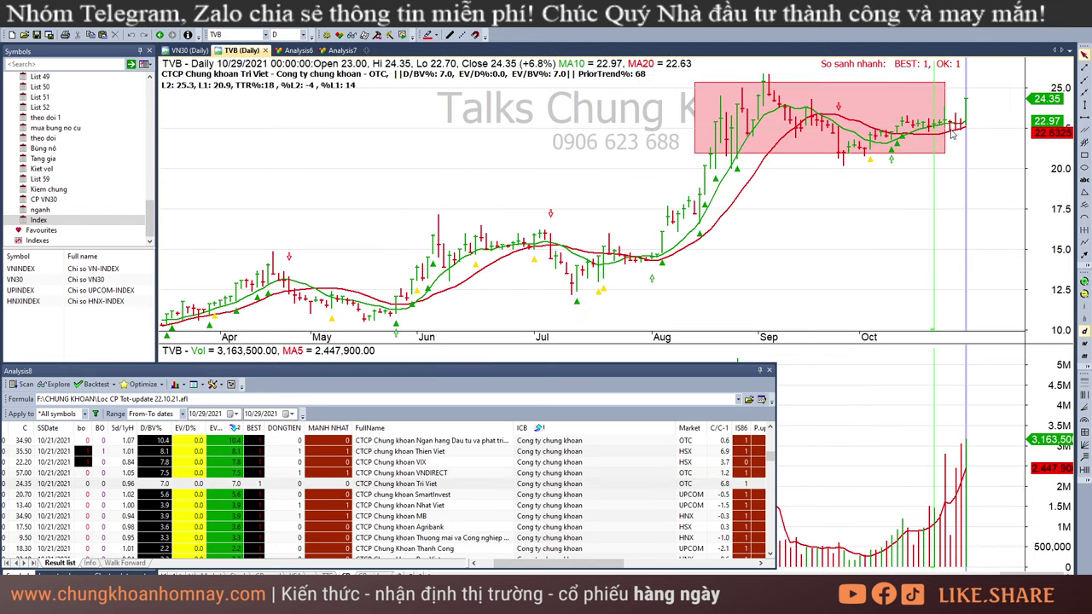
{"action": "left_click", "coordinate": [944, 105]}
{"action": "left_click_drag", "start_coordinate": [945, 153], "coordinate": [967, 154]}
Show the AAS chart of CTCP chung khoan SmartInvest and examine the breakout from its consolidation box.
{"action": "left_click", "coordinate": [385, 495]}
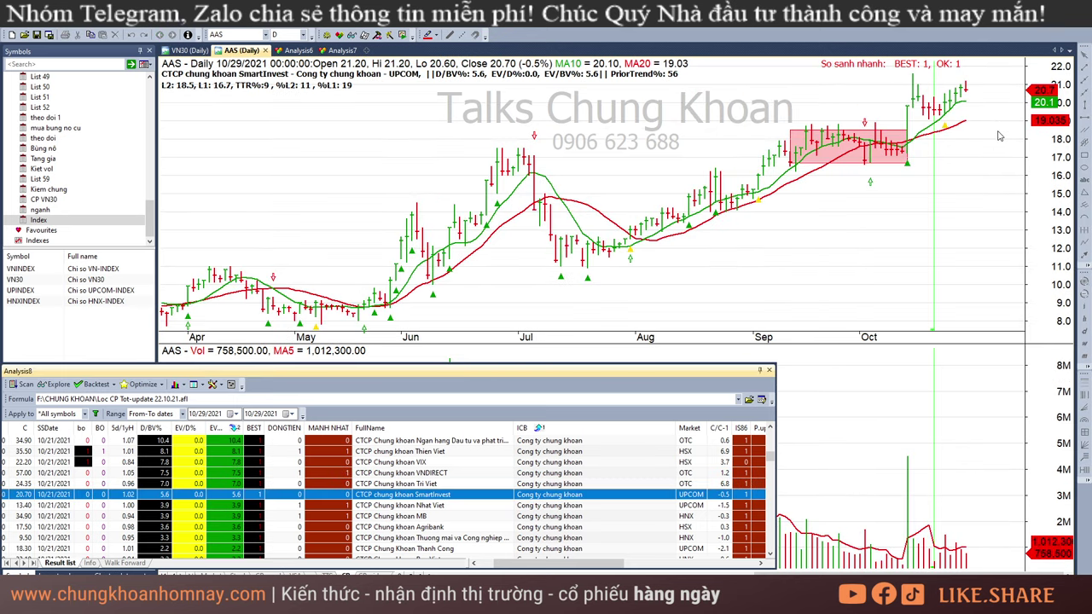
{"action": "left_click", "coordinate": [908, 115]}
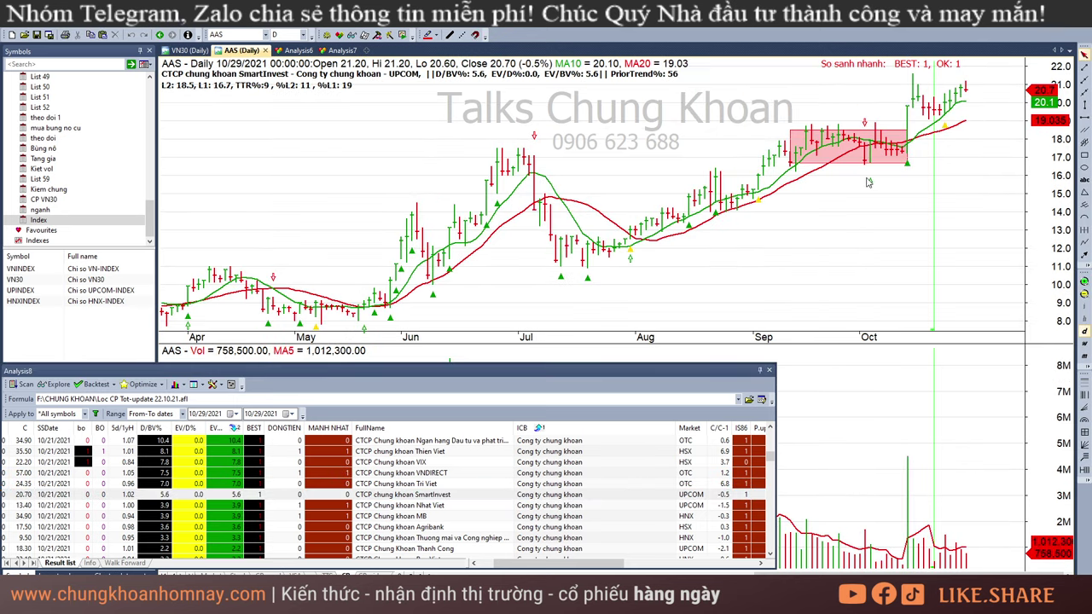
Review the securities companies' charts one by one from Nhat Viet through MBS, TCI and BVS to SSI.
{"action": "left_click", "coordinate": [452, 506]}
{"action": "key", "text": "Down"}
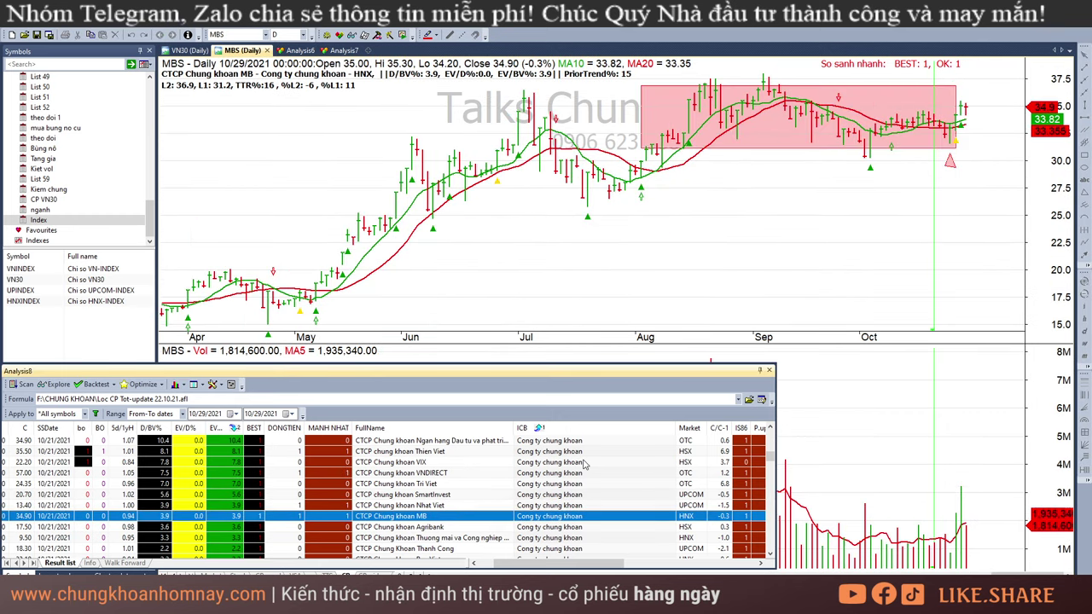
{"action": "key", "text": "Down"}
{"action": "key", "text": "Down"}
{"action": "key", "text": "Down"}
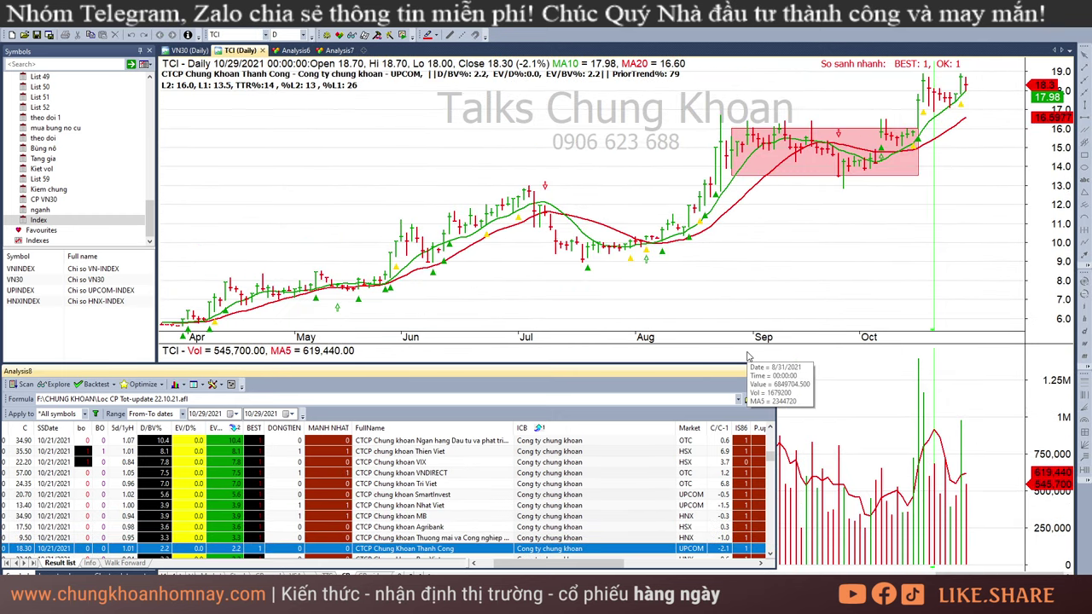
{"action": "key", "text": "Down"}
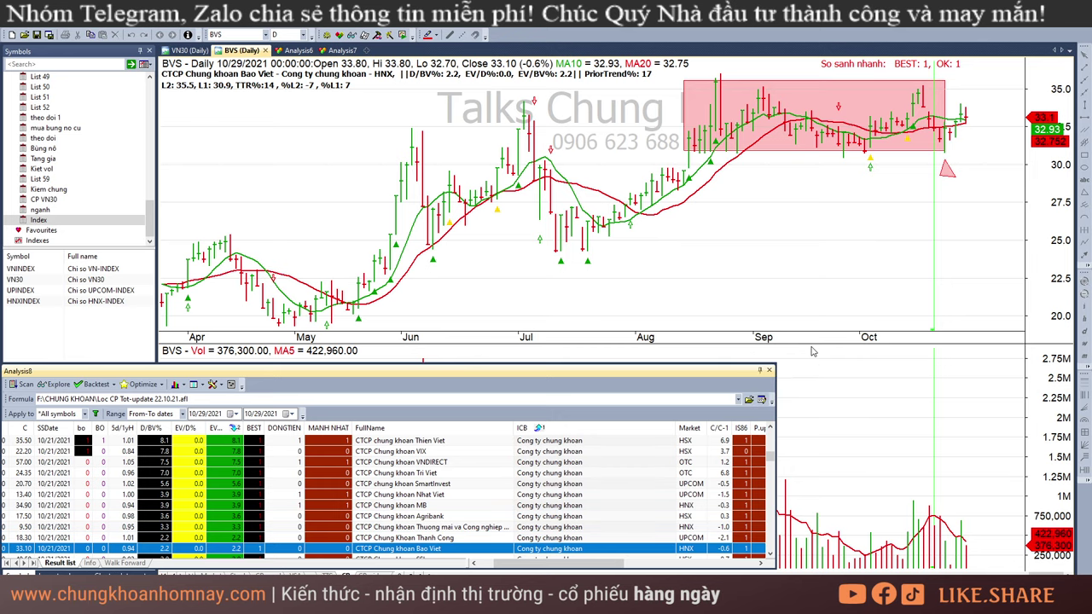
{"action": "key", "text": "Down"}
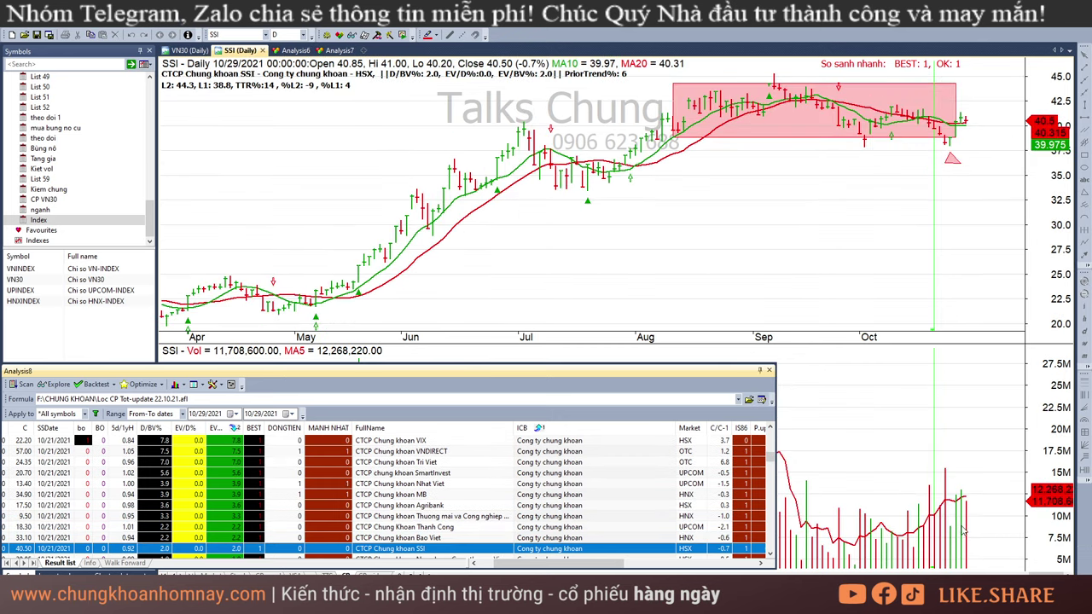
Continue through the lower-ranked securities companies' charts after SSI, past Dau tu Viet Nam (IVS), to Everest (EVS).
{"action": "key", "text": "Down"}
{"action": "key", "text": "Down"}
{"action": "key", "text": "Down"}
{"action": "key", "text": "Down"}
{"action": "key", "text": "Down"}
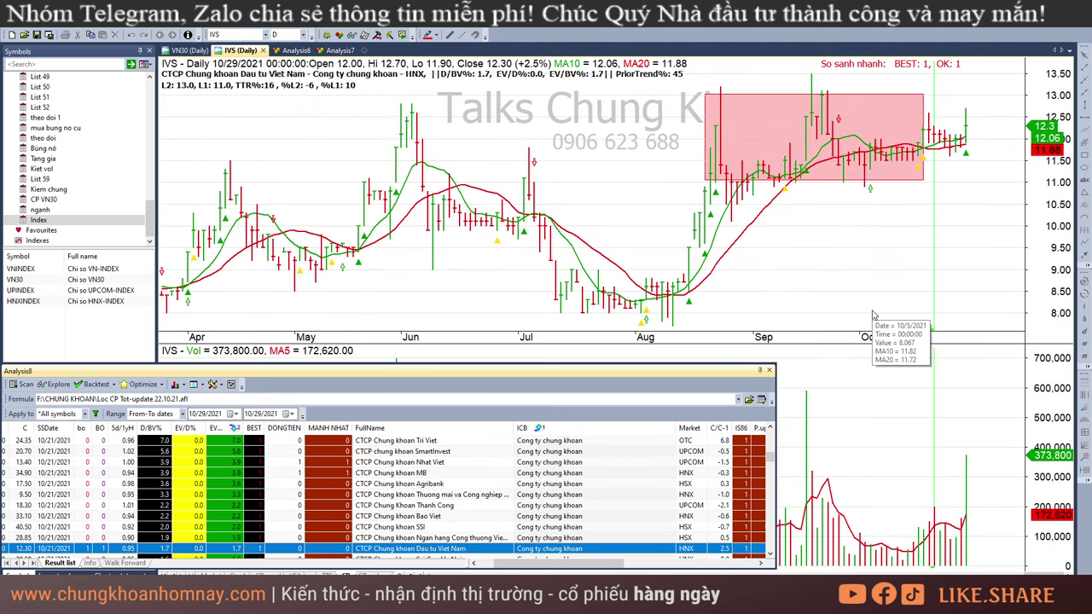
{"action": "key", "text": "Down"}
{"action": "key", "text": "Down"}
{"action": "key", "text": "Down"}
{"action": "key", "text": "Down"}
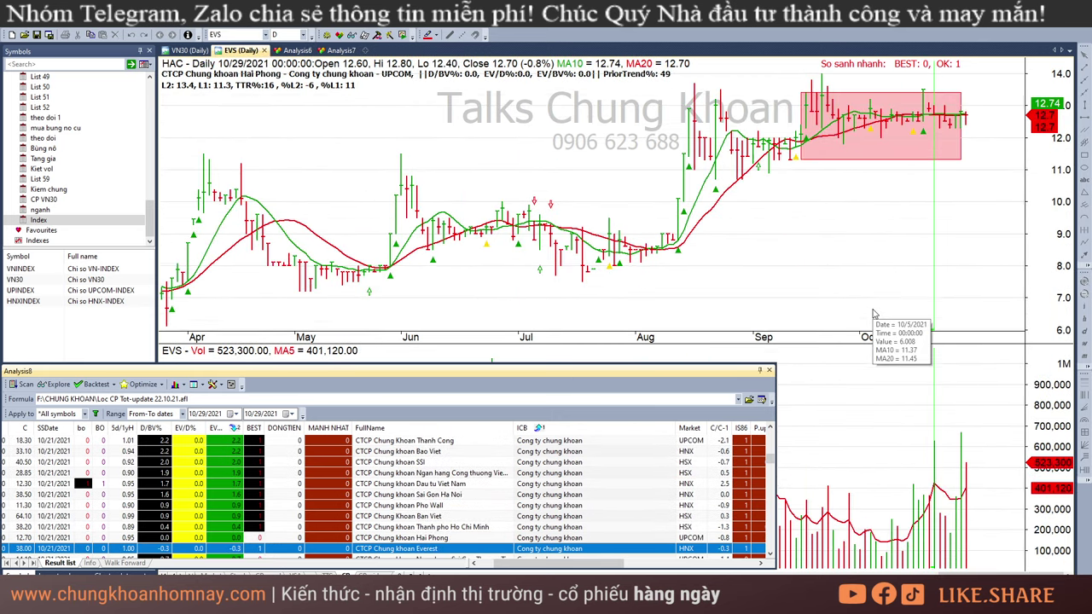